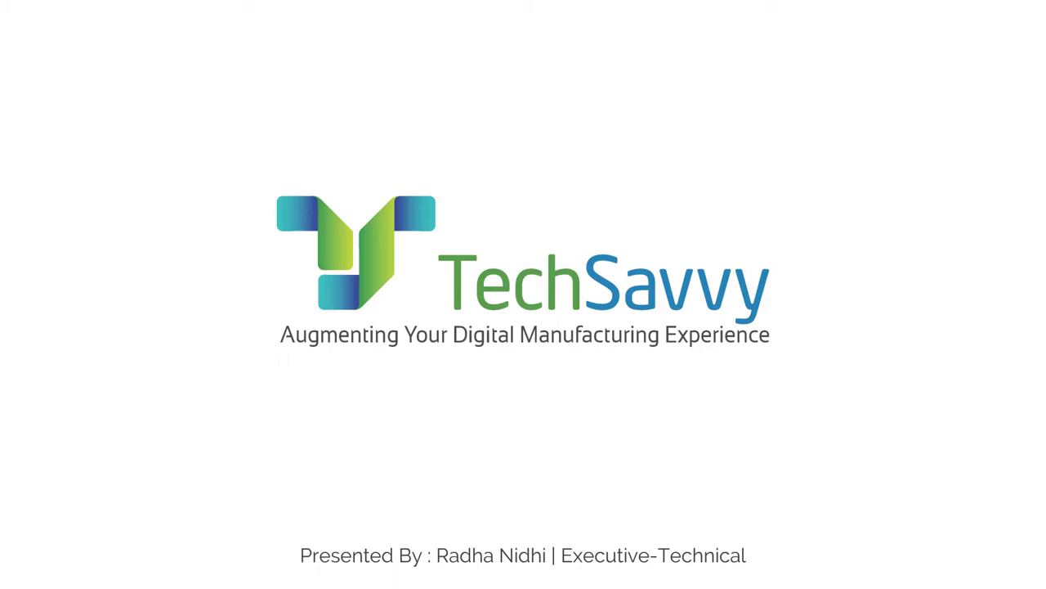
Step: Advance the slideshow past At a Glance and Introduction to slide 4, Customization of Toolbox Library
{"action": "key", "text": "Right"}
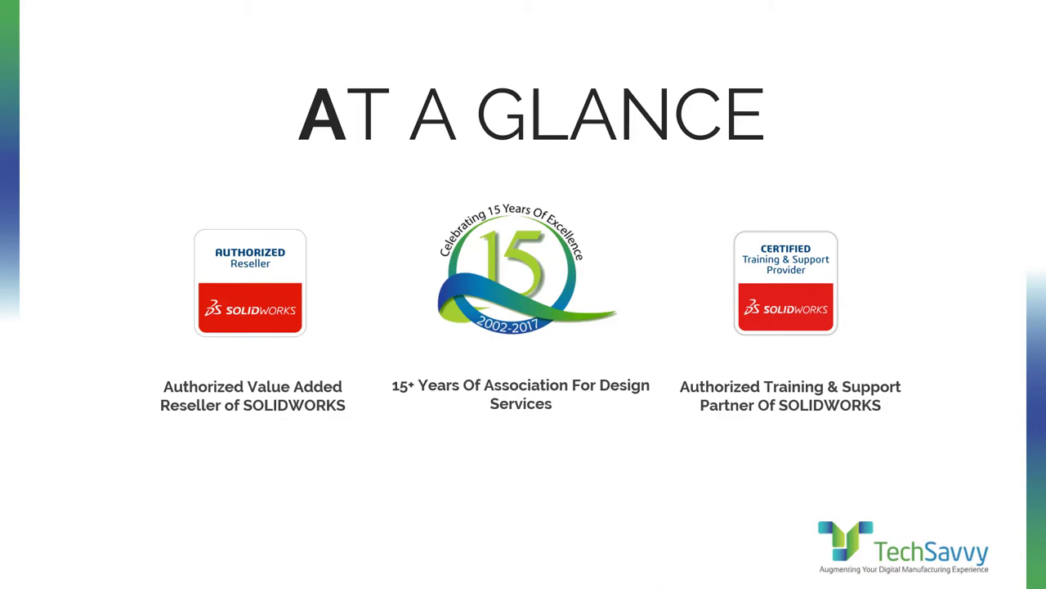
{"action": "key", "text": "Right"}
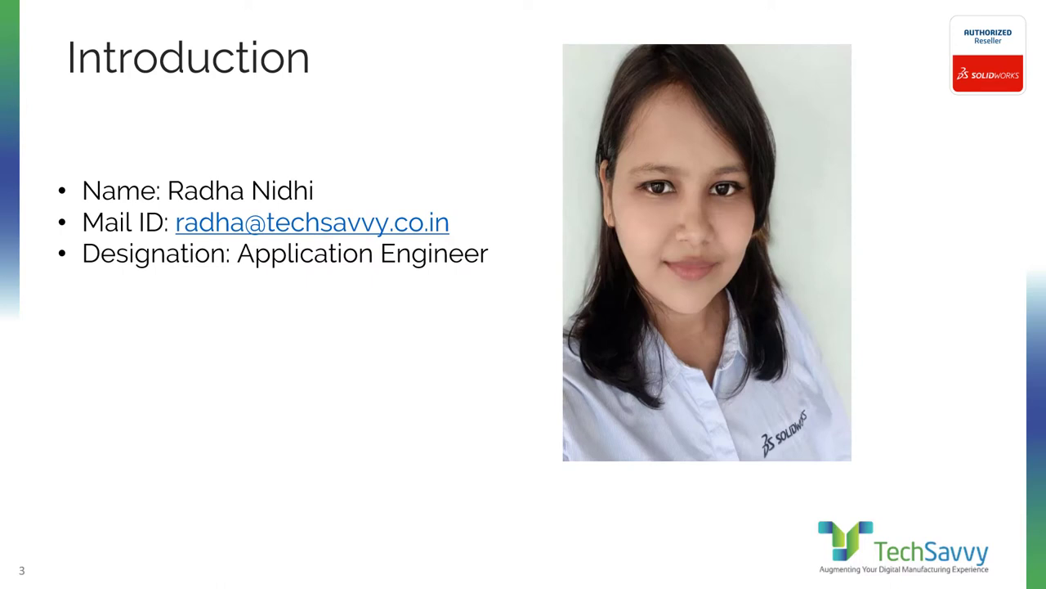
{"action": "key", "text": "Right"}
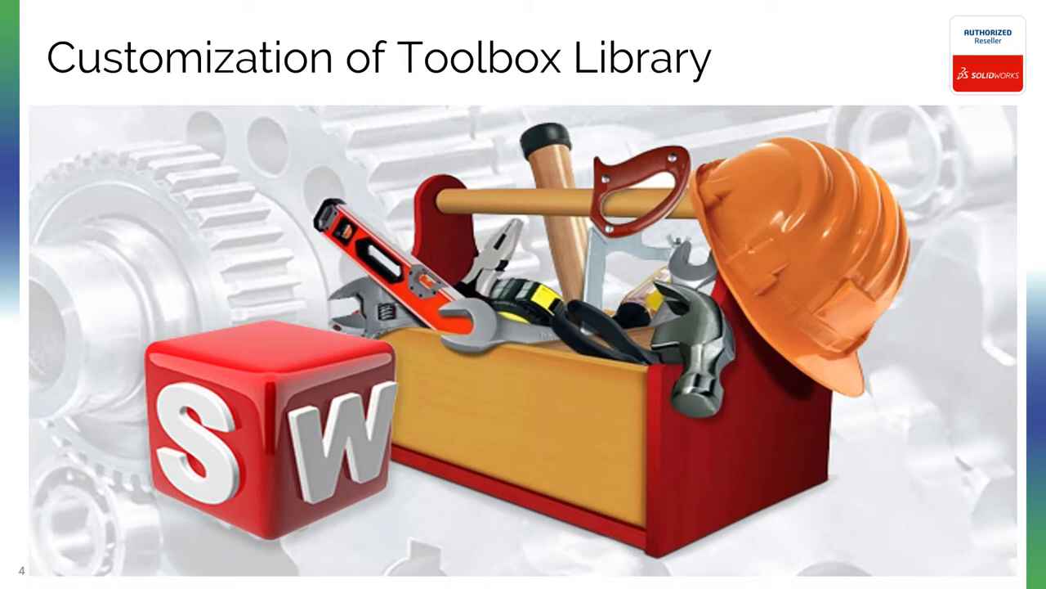
Step: Advance to slide 5, the Agenda, listing topics from 'What is Toolbox' to configuration publisher
{"action": "key", "text": "Right"}
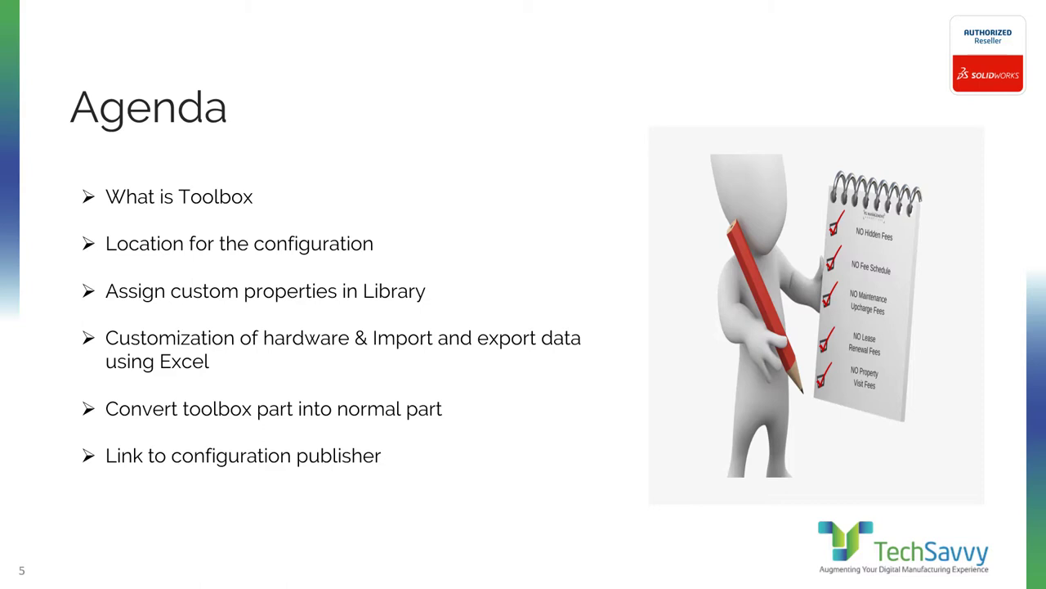
Step: Move past the 'What is toolbox?' slide to slide 7, Location for the Configuration
{"action": "key", "text": "Right"}
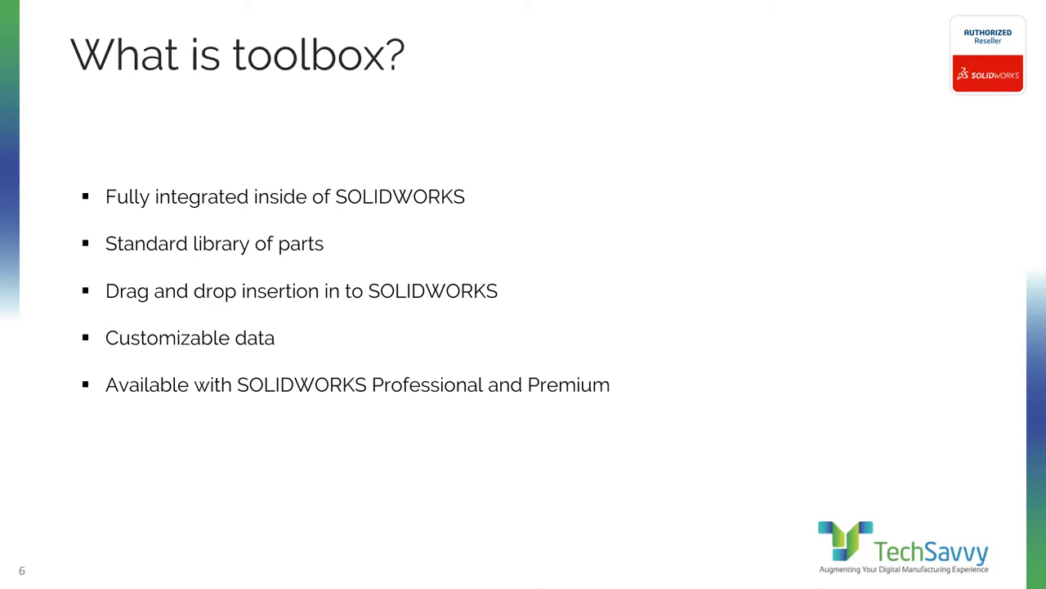
{"action": "key", "text": "Right"}
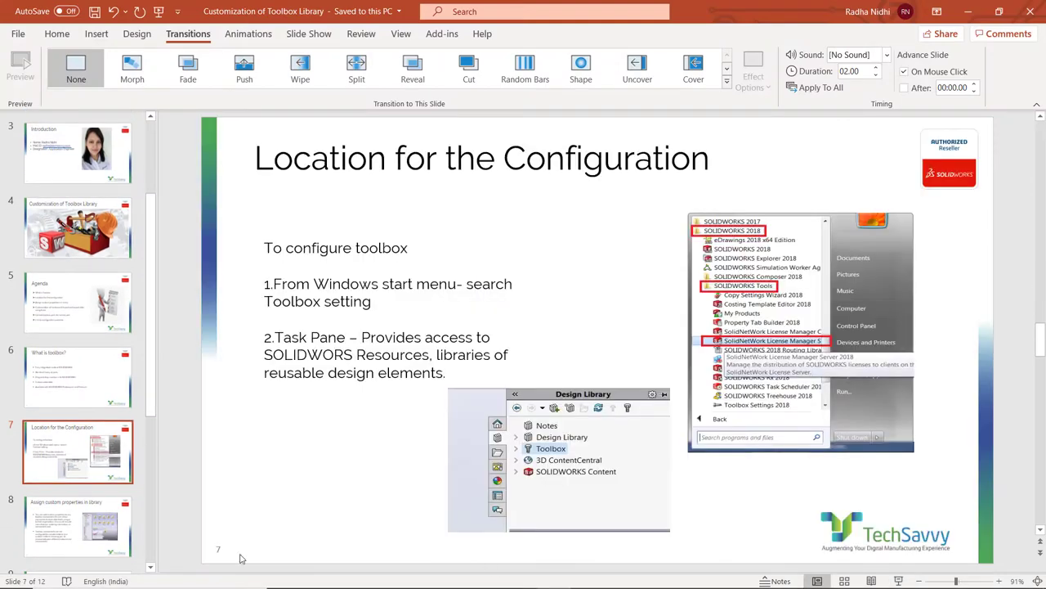
Step: Search Windows for 'toolb' to bring up Toolbox Settings 2020 as the best match
{"action": "left_click", "coordinate": [212, 577]}
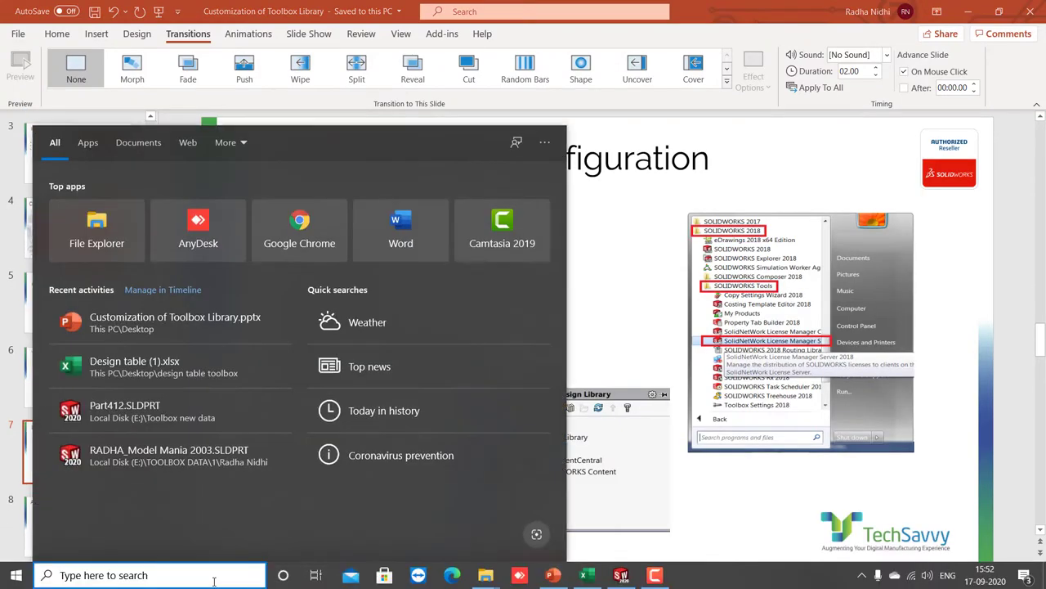
{"action": "type", "text": "toolb"}
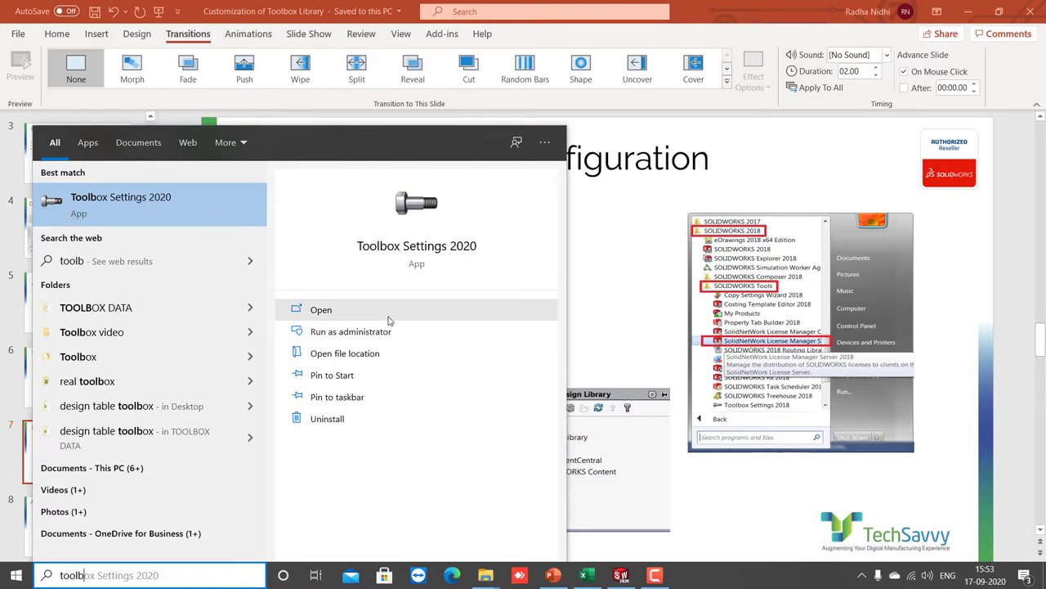
{"action": "key", "text": "alt+Tab"}
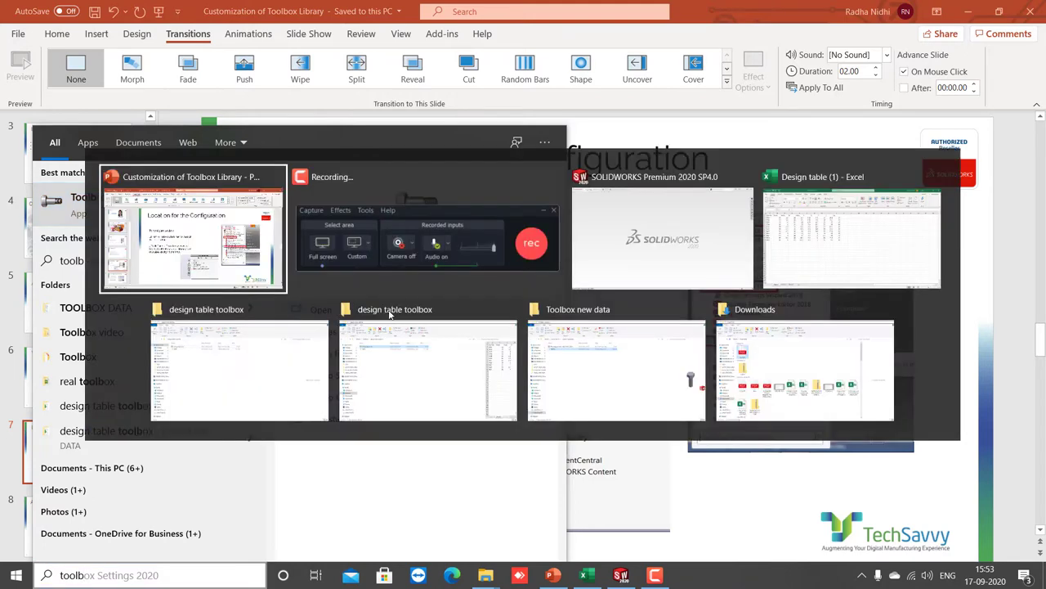
Step: Add in Toolbox from the SOLIDWORKS Design Library, then return to the PowerPoint presentation
{"action": "left_click", "coordinate": [711, 232]}
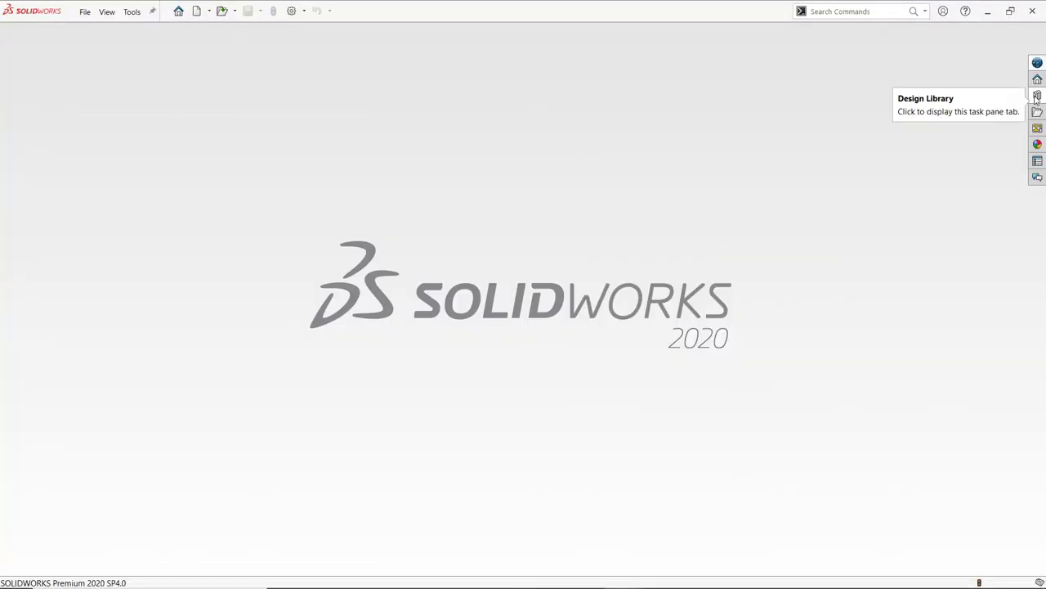
{"action": "left_click", "coordinate": [1036, 97]}
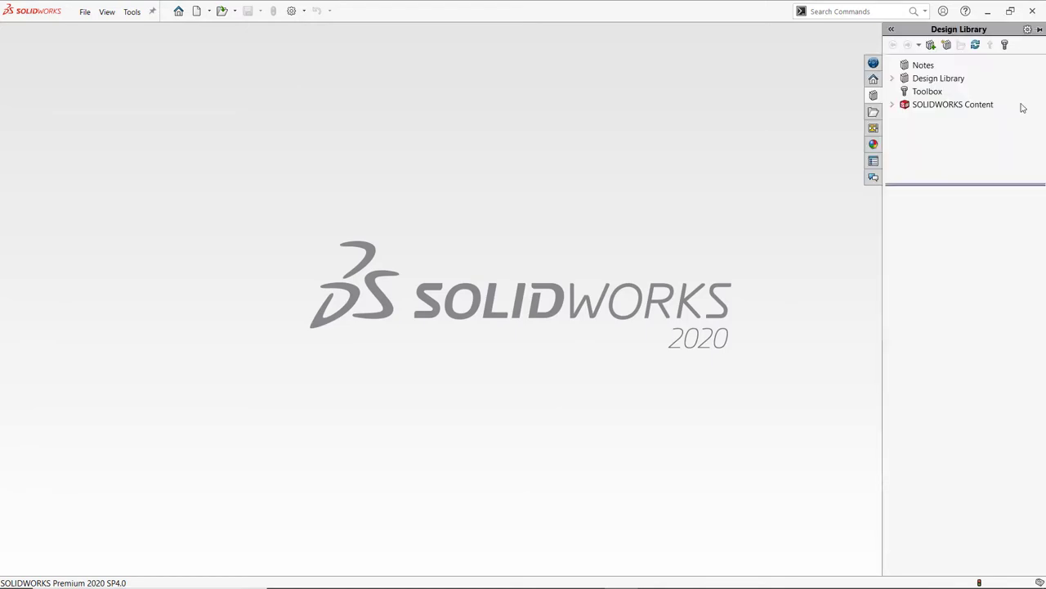
{"action": "left_click", "coordinate": [920, 92]}
{"action": "left_click", "coordinate": [966, 317]}
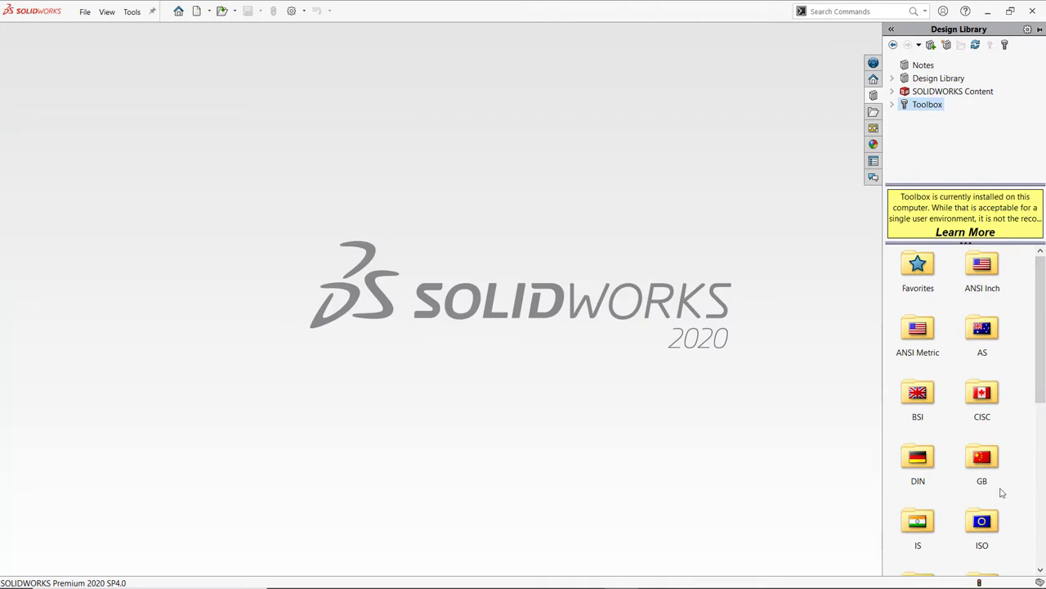
{"action": "mouse_move", "coordinate": [986, 417]}
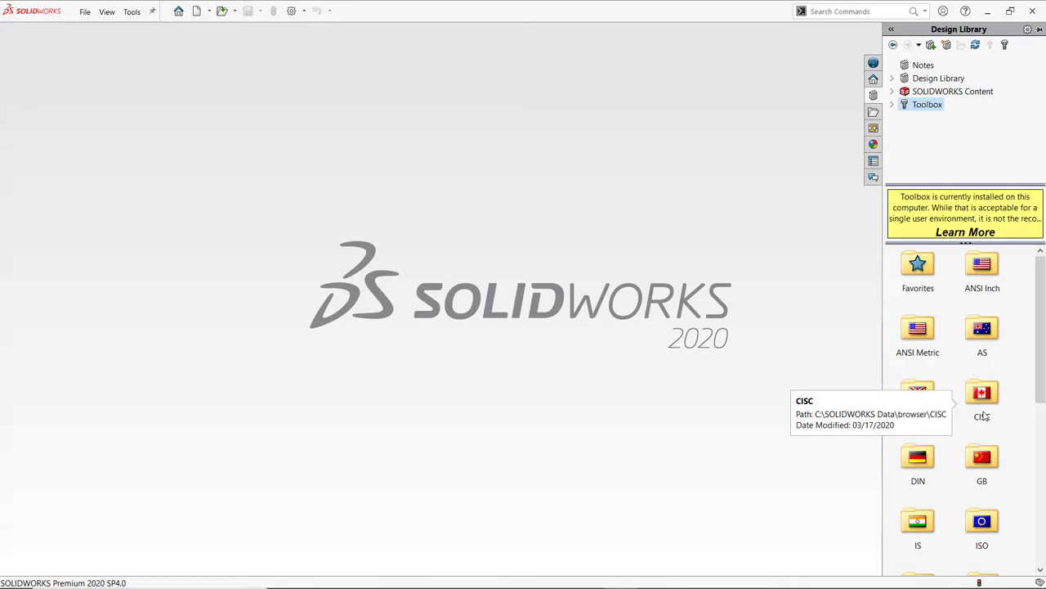
{"action": "key", "text": "alt+Tab"}
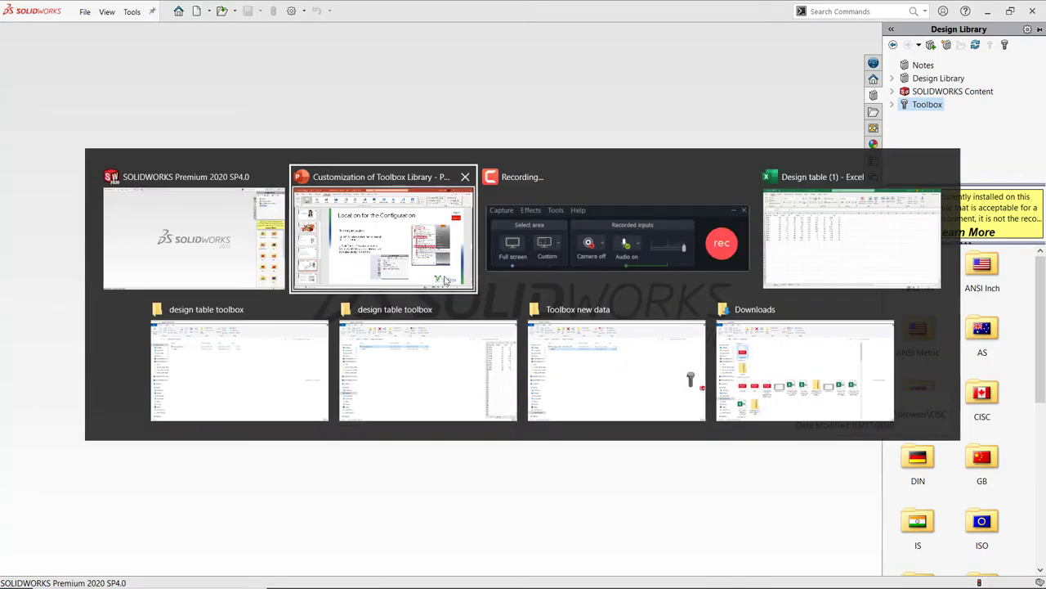
{"action": "left_click", "coordinate": [445, 280]}
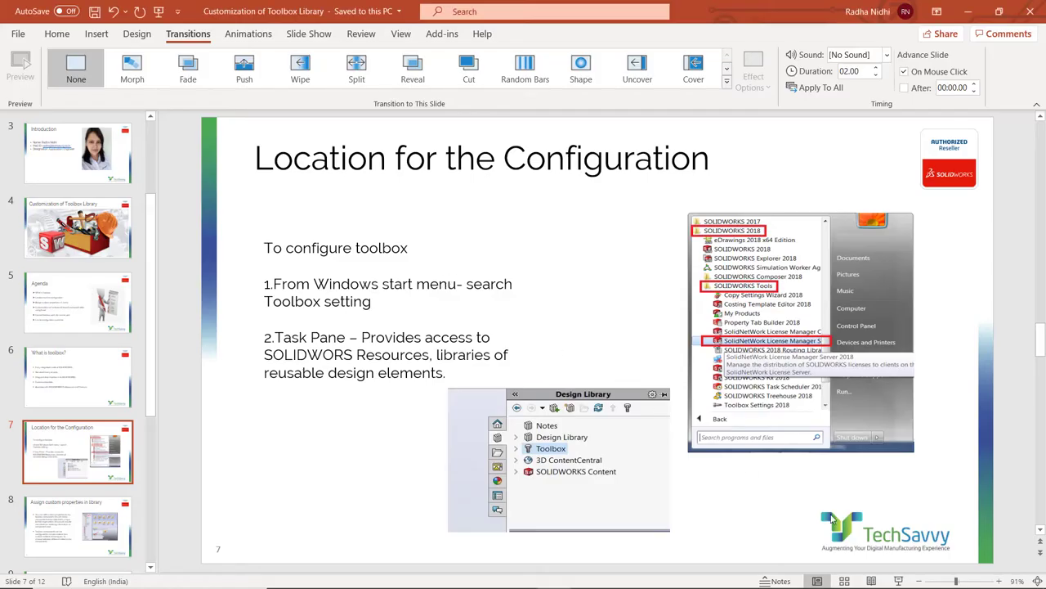
Step: Resume the slide show from slide 7 and advance to slide 8, Assign custom properties in library
{"action": "left_click", "coordinate": [899, 580]}
{"action": "key", "text": "Right"}
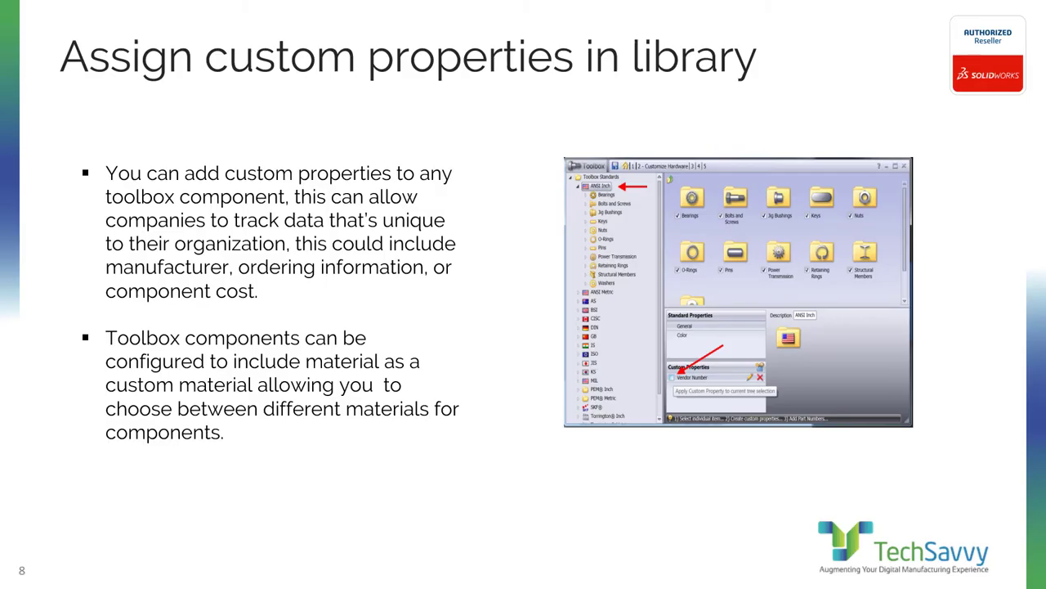
{"action": "key", "text": "alt+Tab"}
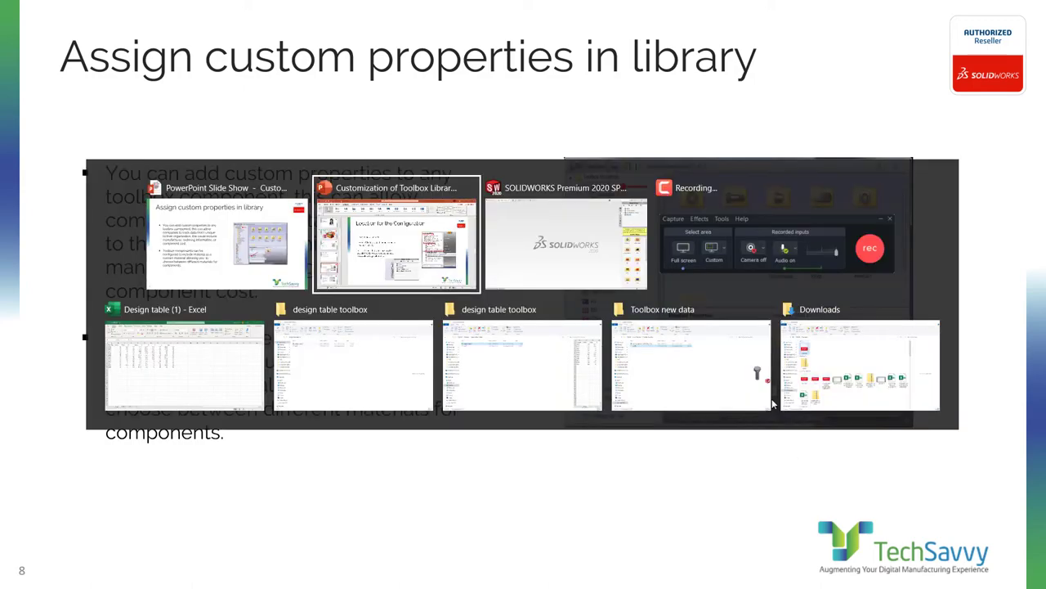
Step: Open the ANSI Inch Toolbox configuration and select Customize bolt under Bolts and Screws > Toolbox part
{"action": "left_click", "coordinate": [561, 262]}
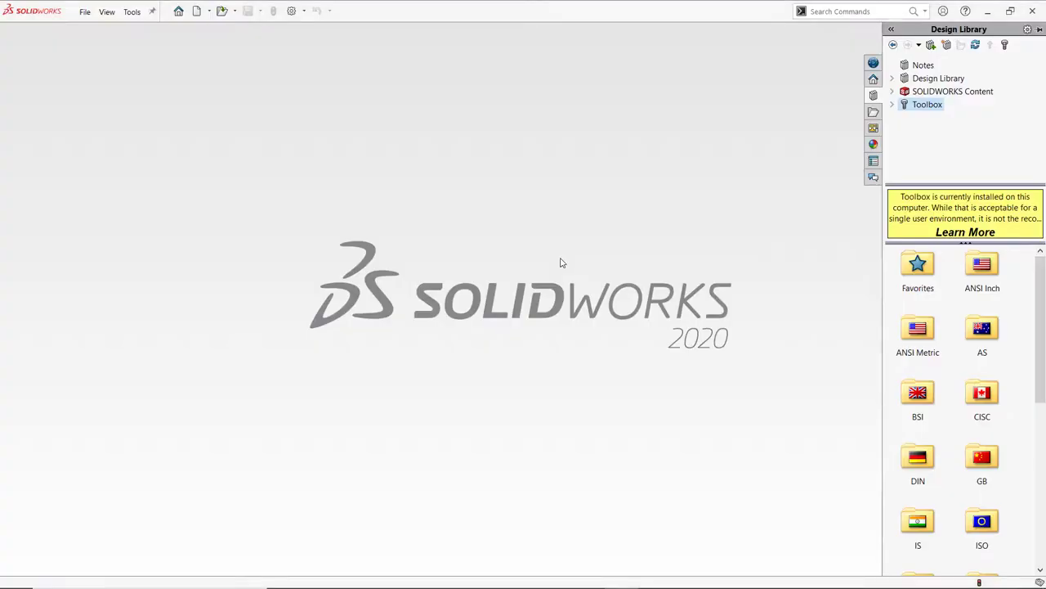
{"action": "left_click", "coordinate": [975, 264]}
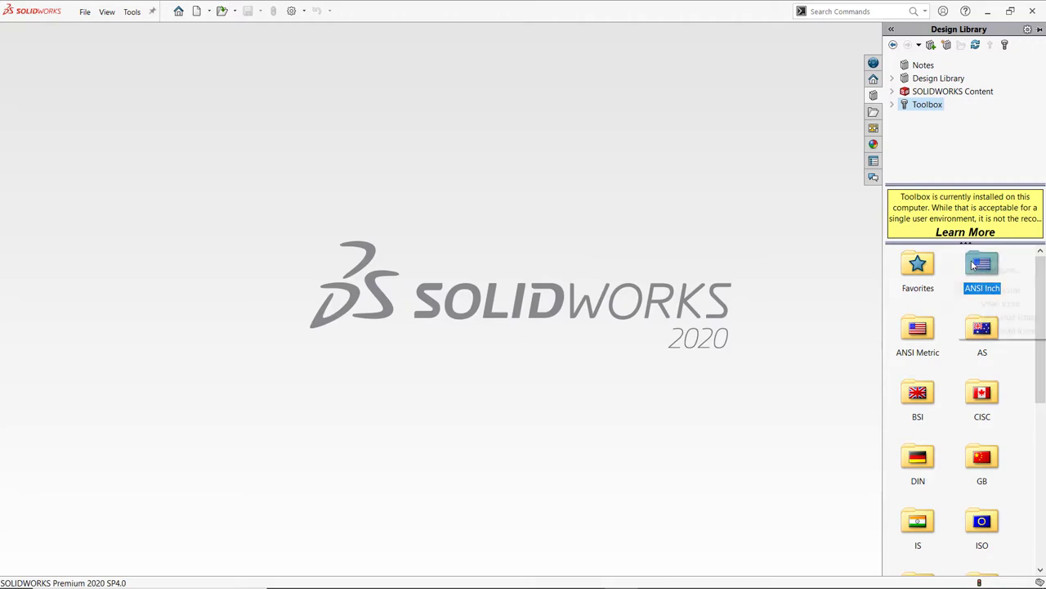
{"action": "key", "text": "Escape"}
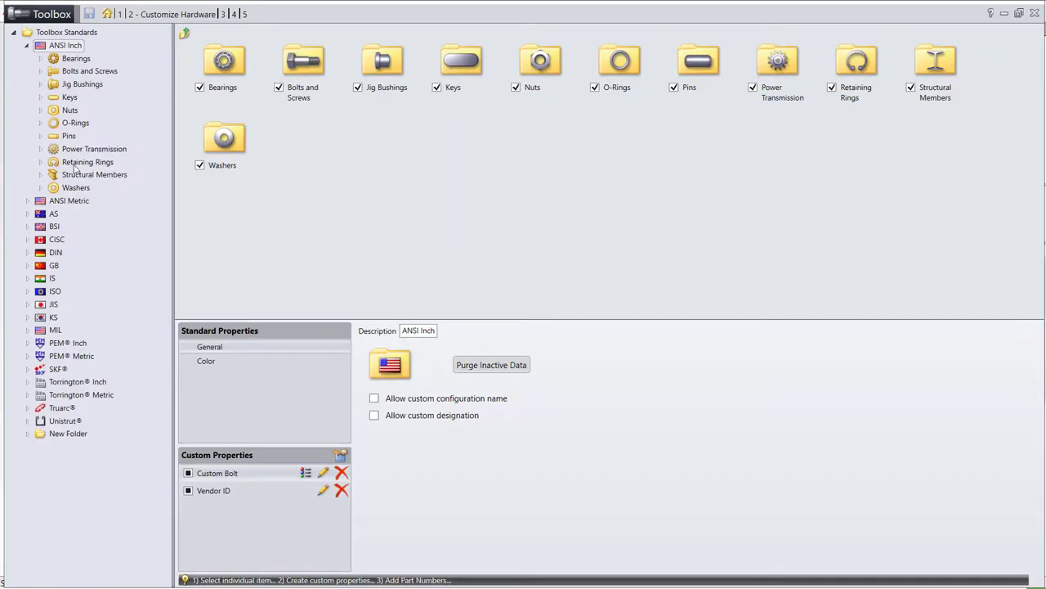
{"action": "double_click", "coordinate": [79, 71]}
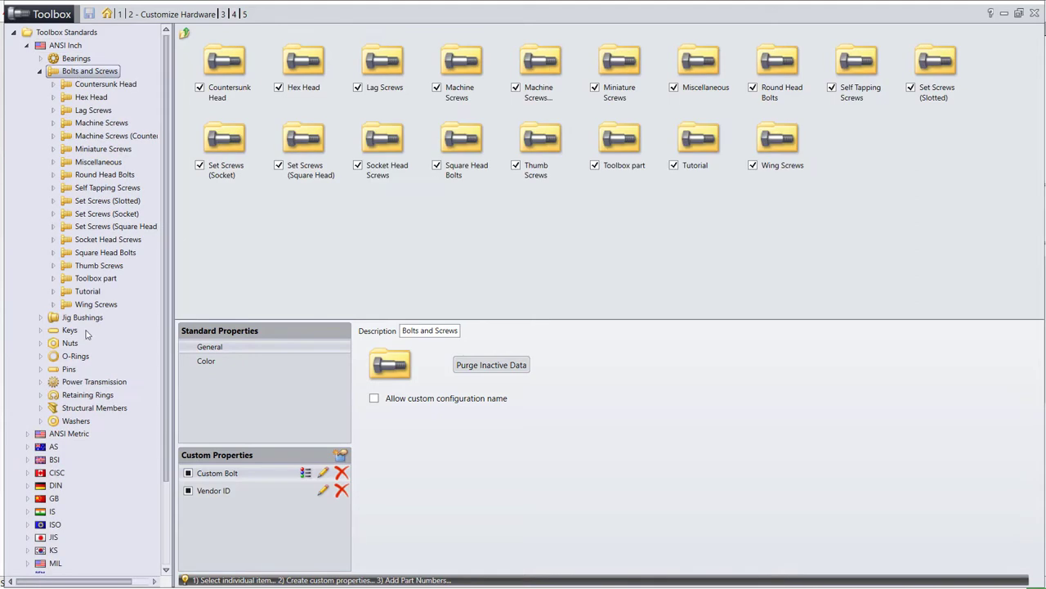
{"action": "double_click", "coordinate": [85, 292]}
{"action": "double_click", "coordinate": [90, 279]}
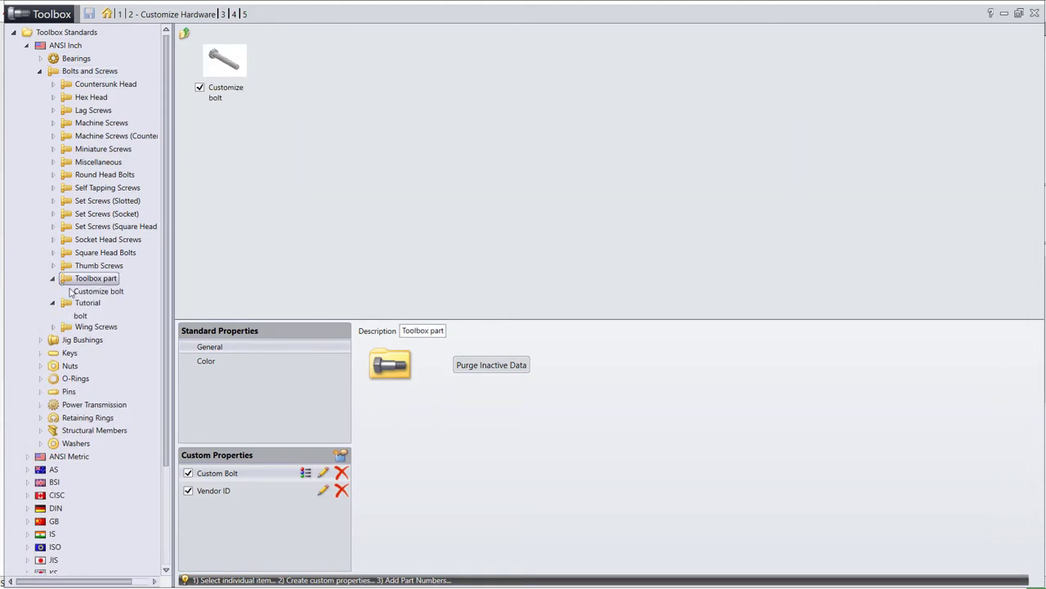
{"action": "left_click", "coordinate": [73, 292]}
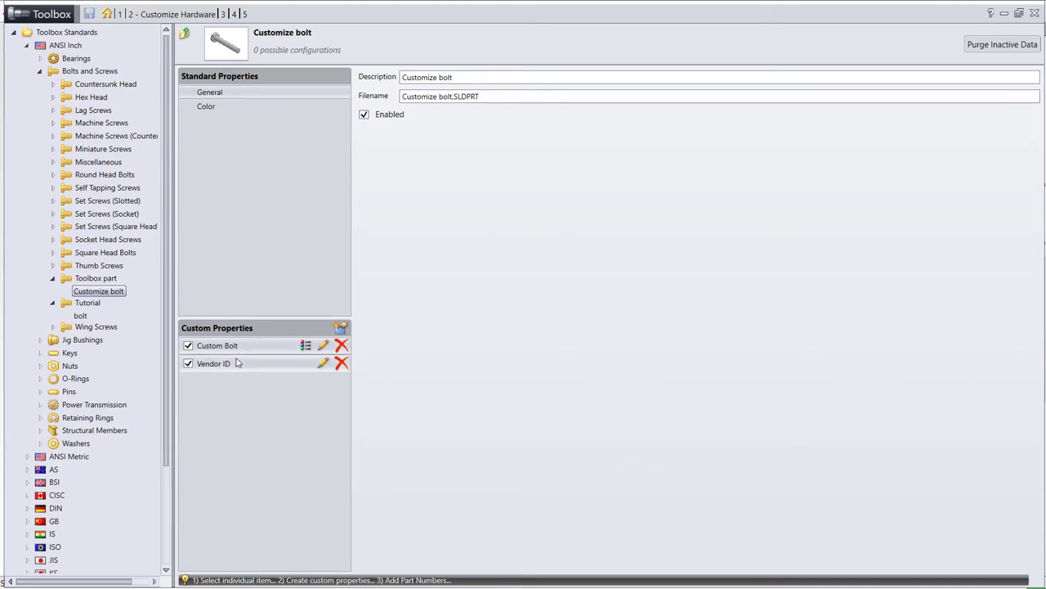
Step: Review the Custom Bolt property definition with values 2710 (default) and 4710, and accept it
{"action": "left_click", "coordinate": [322, 345]}
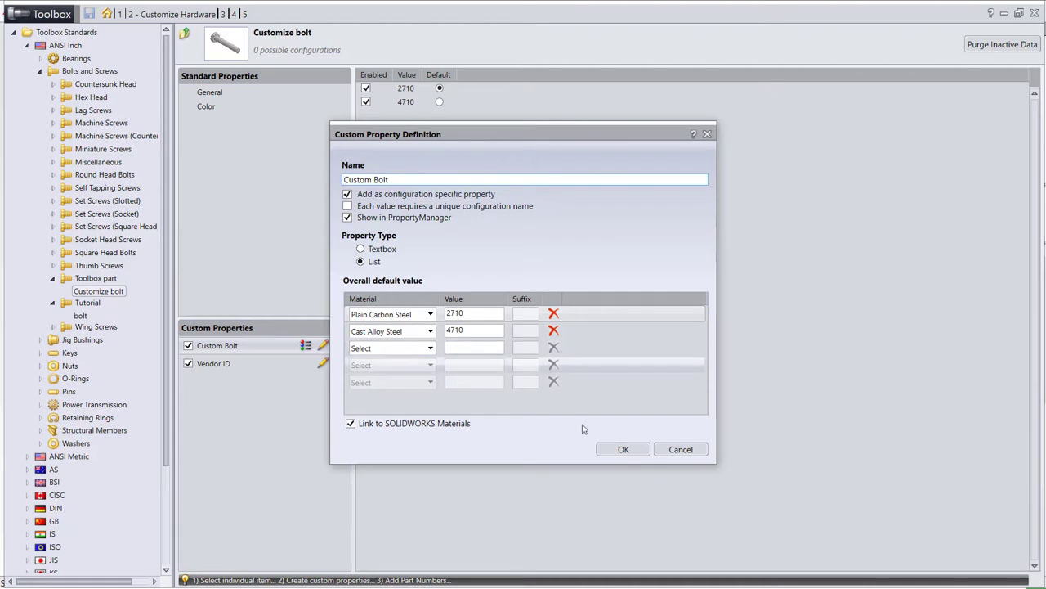
{"action": "left_click", "coordinate": [620, 449]}
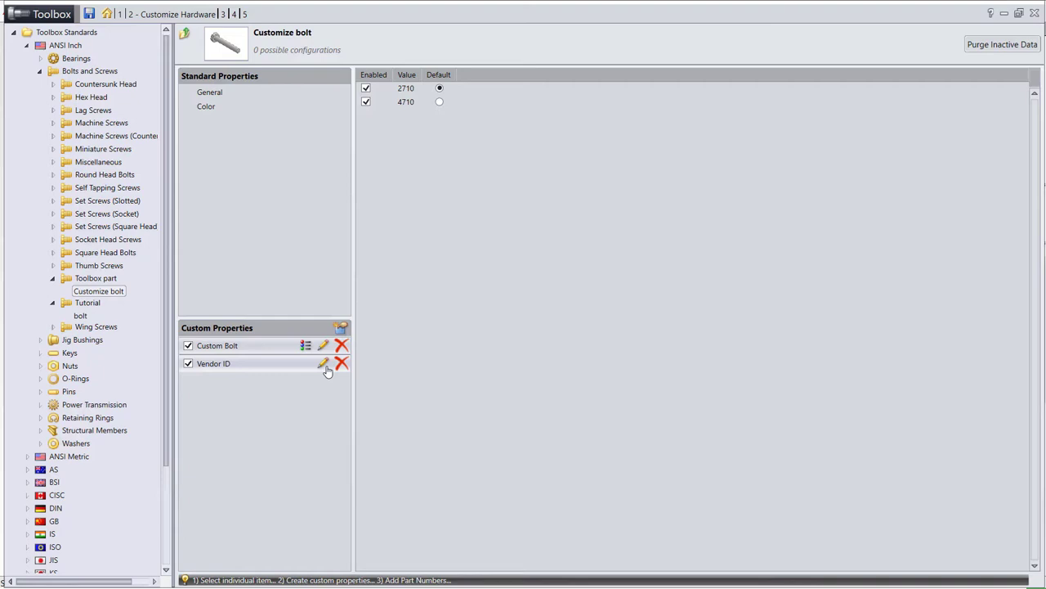
Step: Give Customize bolt a dark purple colour and minimize the Toolbox Settings window
{"action": "left_click", "coordinate": [207, 107]}
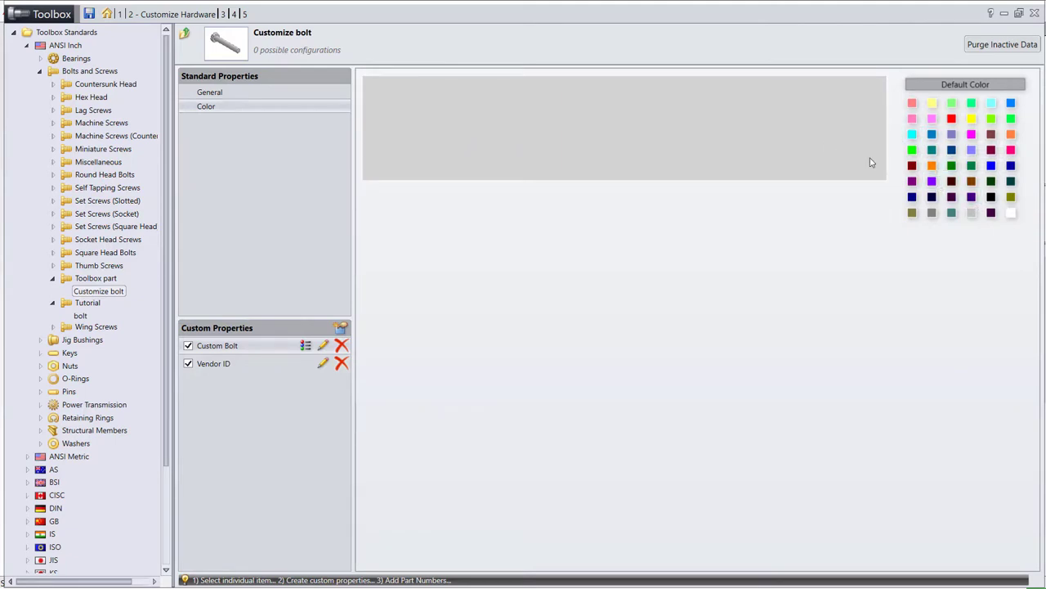
{"action": "left_click", "coordinate": [951, 197]}
{"action": "left_click", "coordinate": [1003, 14]}
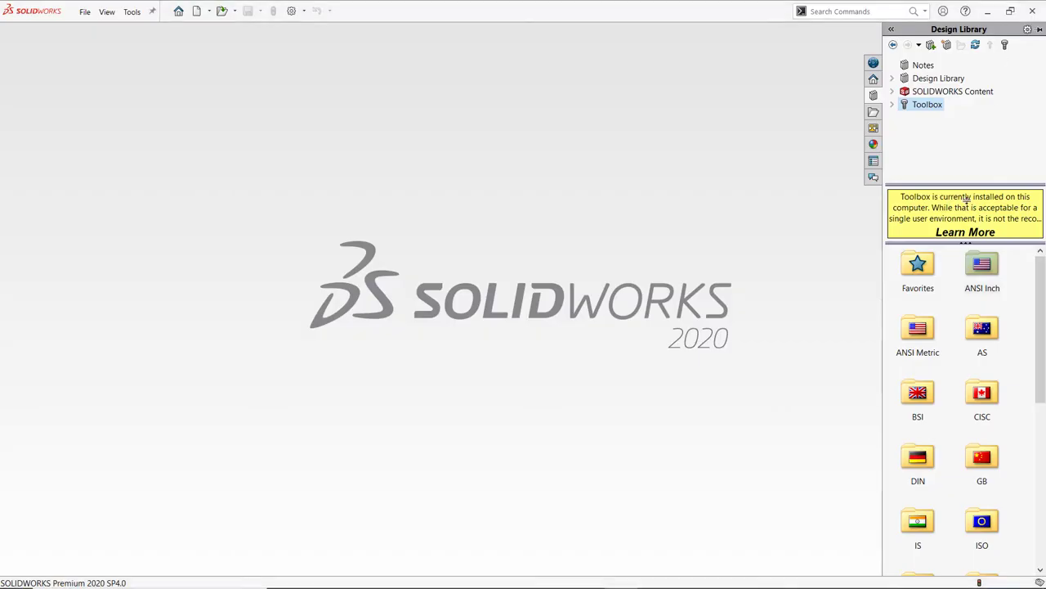
Step: Reopen the ANSI Inch Toolbox configuration, minimize it again, and bring up the SOLIDWORKS welcome screen
{"action": "right_click", "coordinate": [984, 275]}
{"action": "left_click", "coordinate": [989, 279]}
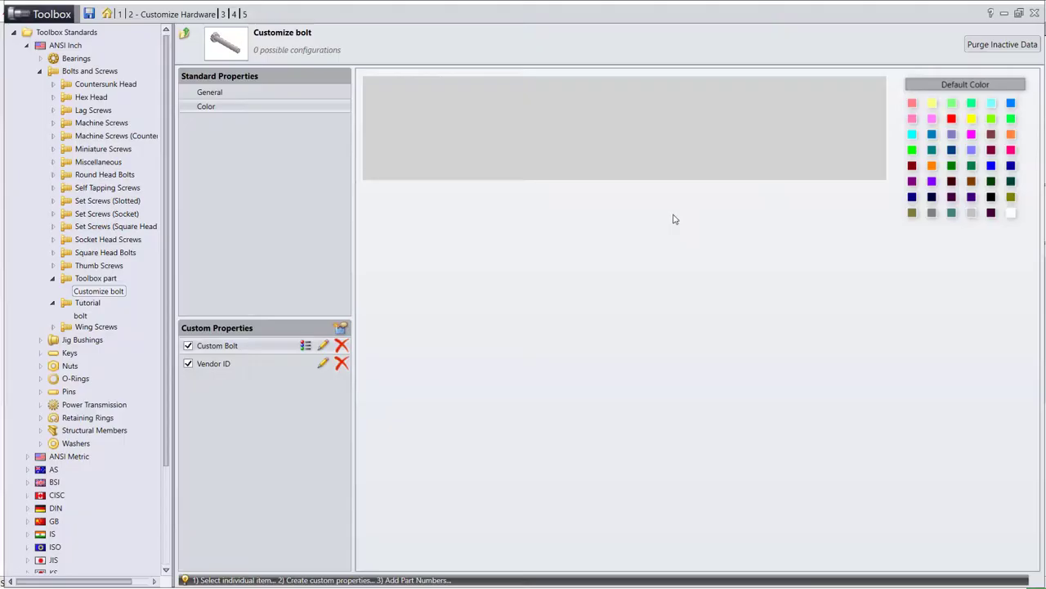
{"action": "left_click", "coordinate": [1004, 14]}
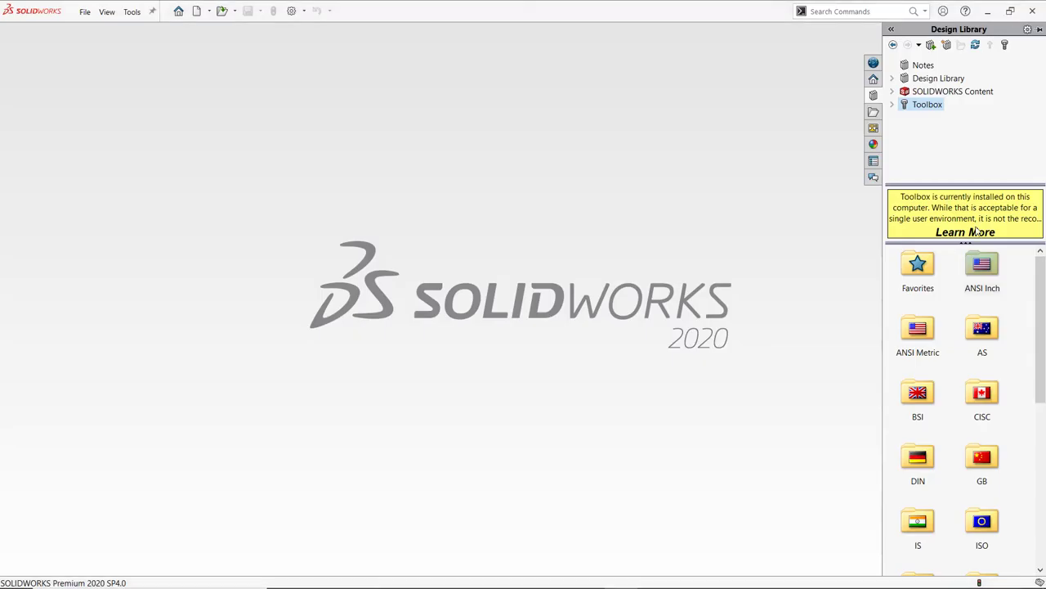
{"action": "left_click", "coordinate": [178, 11]}
Step: Start a new assembly, dismissing the open-file prompt and Begin Assembly without inserting anything
{"action": "left_click", "coordinate": [368, 168]}
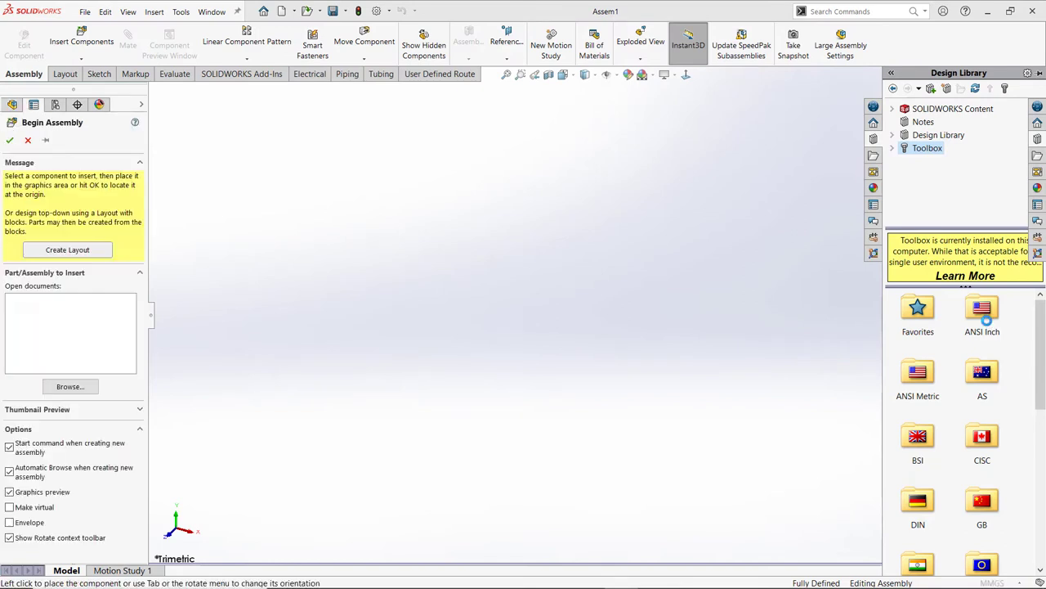
{"action": "left_click", "coordinate": [946, 401]}
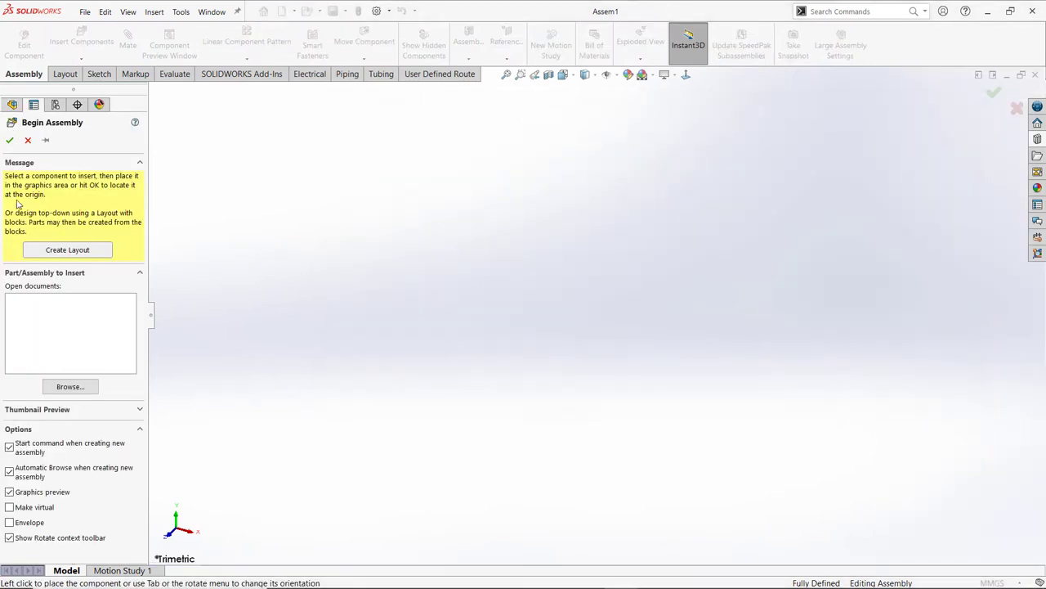
{"action": "left_click", "coordinate": [29, 140]}
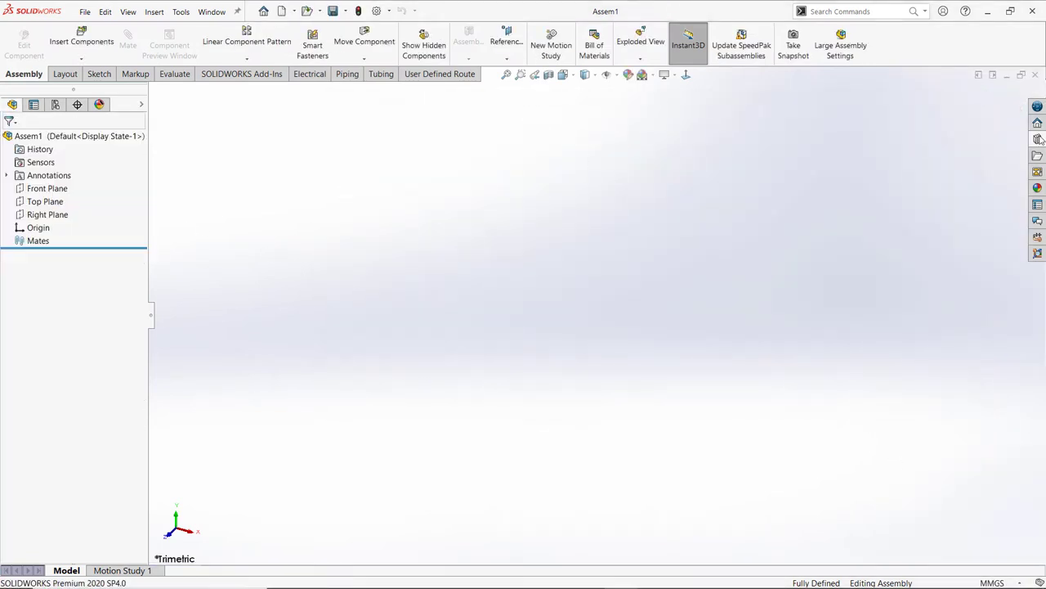
Step: Browse the Design Library to ANSI Inch > Bolts and Screws > Toolbox part and pick Customize bolt
{"action": "left_click", "coordinate": [1037, 139]}
{"action": "double_click", "coordinate": [984, 310]}
{"action": "double_click", "coordinate": [983, 310]}
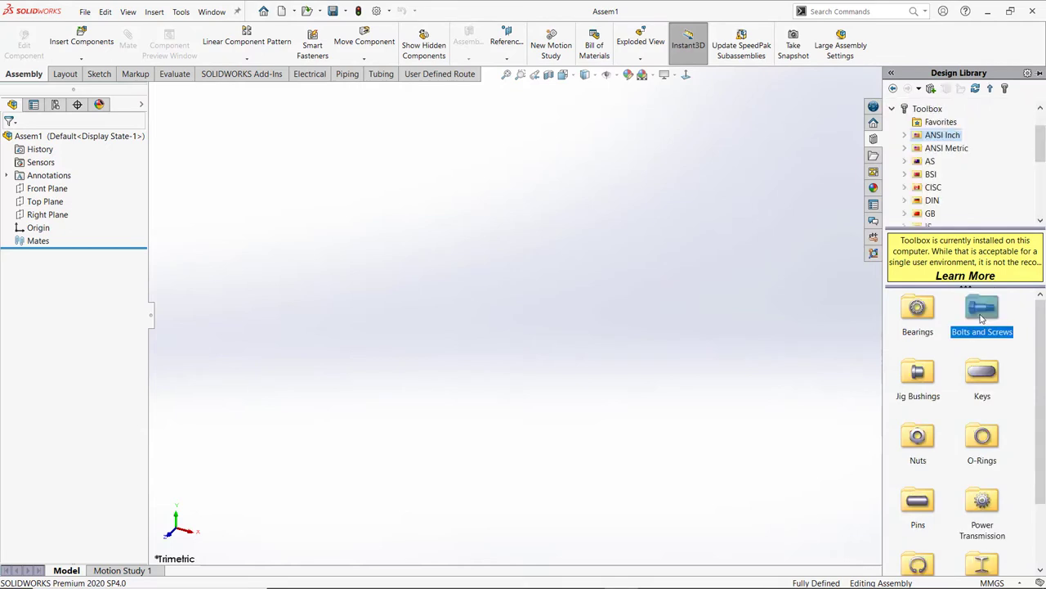
{"action": "scroll", "coordinate": [987, 417], "scroll_direction": "down", "scroll_amount": 5}
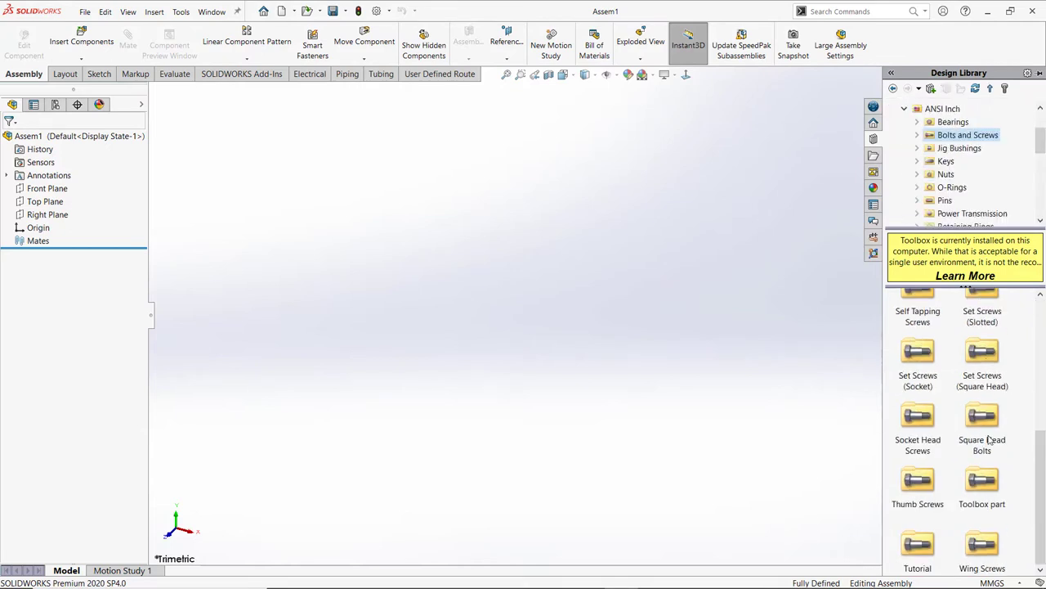
{"action": "double_click", "coordinate": [981, 481]}
{"action": "left_click", "coordinate": [931, 322]}
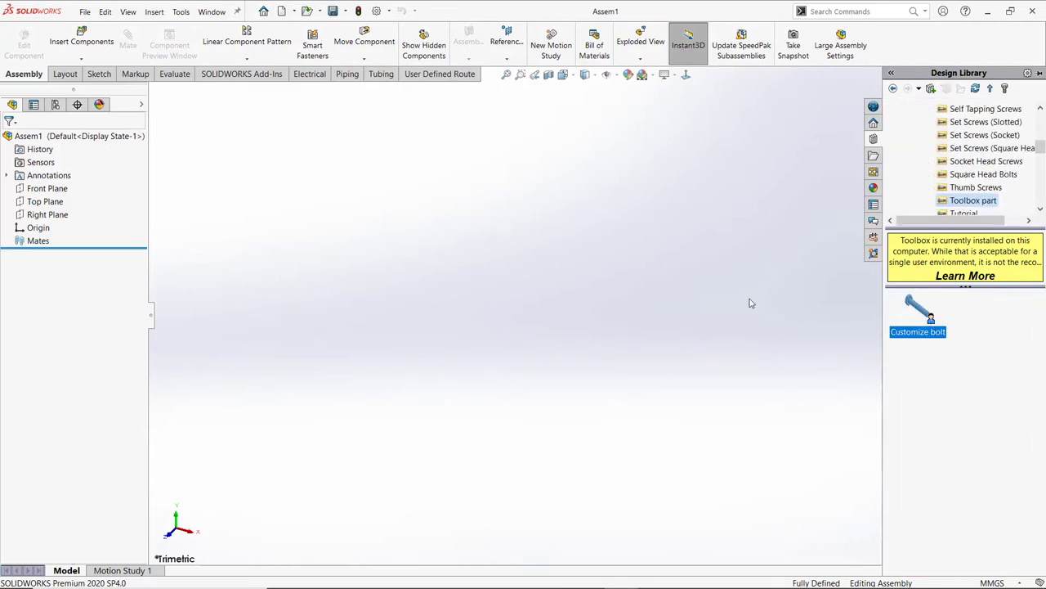
{"action": "left_click", "coordinate": [900, 332]}
Step: Drag the Customize bolt from the Design Library into Assem1, then cancel its configuration
{"action": "left_click_drag", "start_coordinate": [922, 320], "coordinate": [678, 310]}
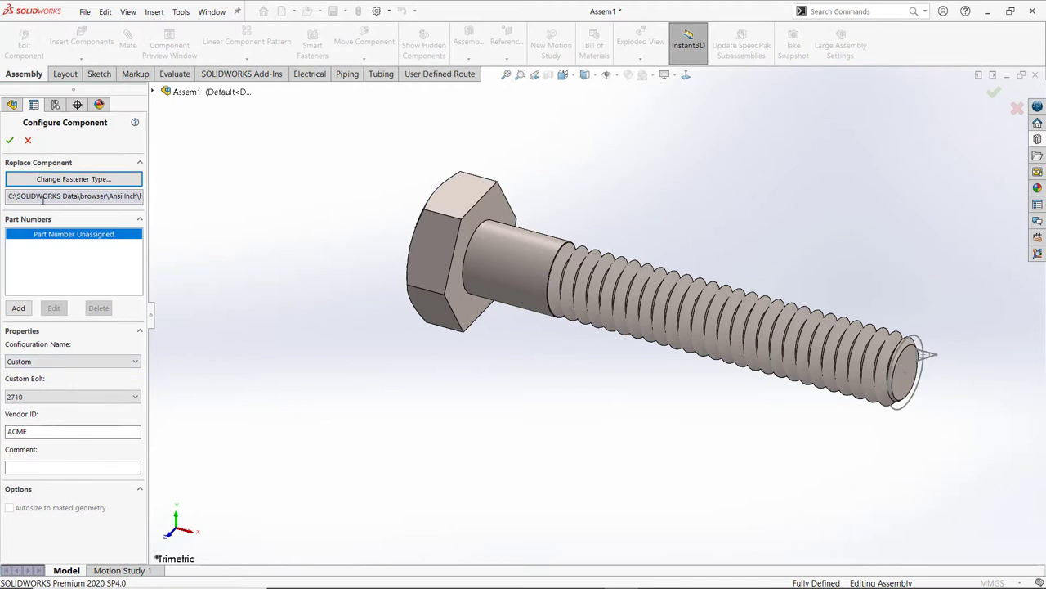
{"action": "left_click", "coordinate": [27, 141]}
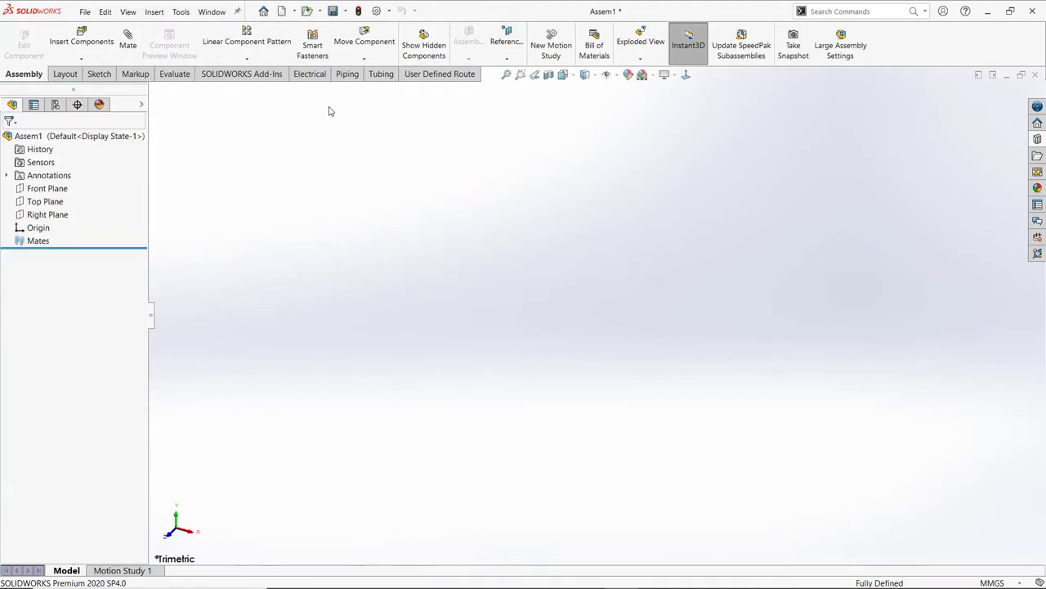
Step: Advance the PowerPoint slide show to slide 9, 'Customizing the hardware', then return toward SOLIDWORKS
{"action": "key", "text": "alt+Tab"}
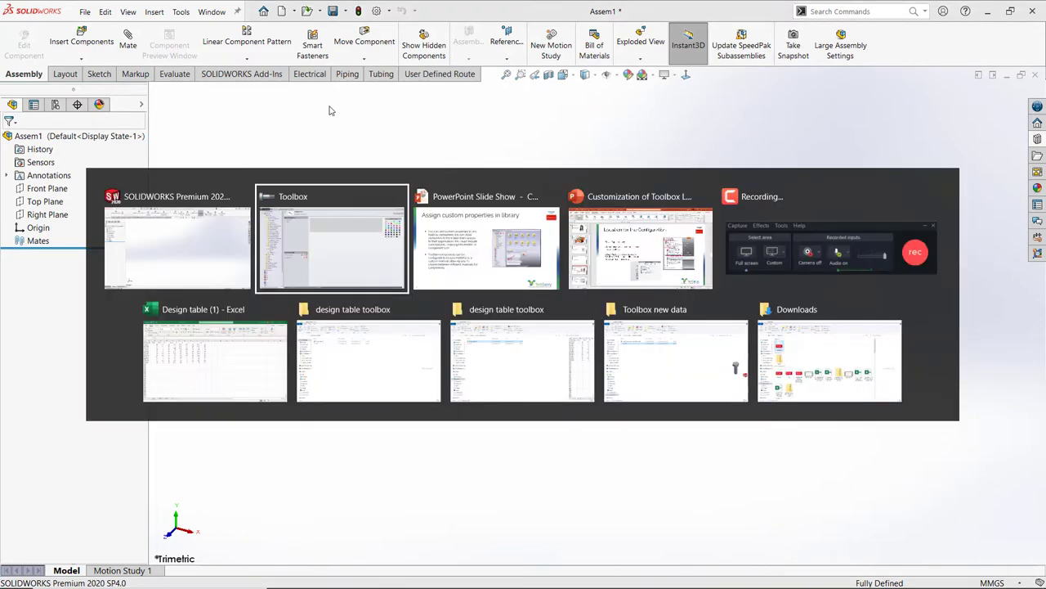
{"action": "left_click", "coordinate": [491, 253]}
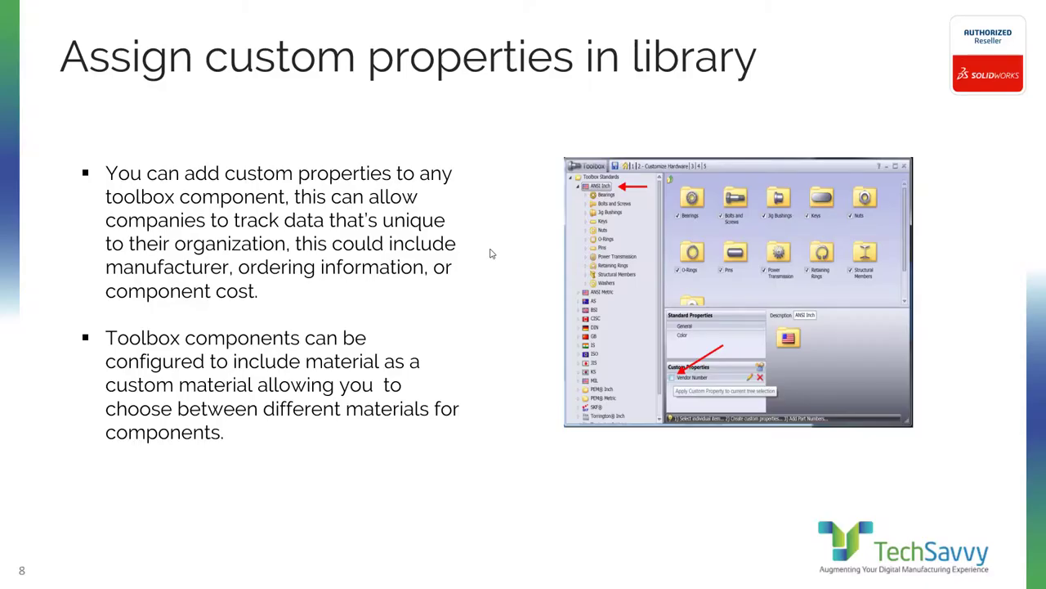
{"action": "key", "text": "Right"}
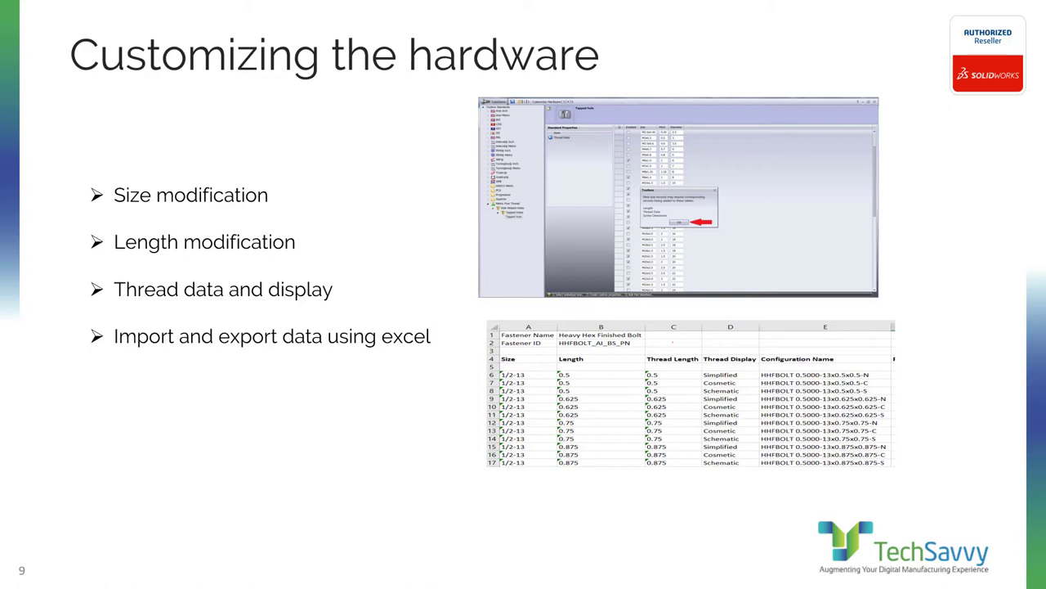
{"action": "key", "text": "alt+Tab"}
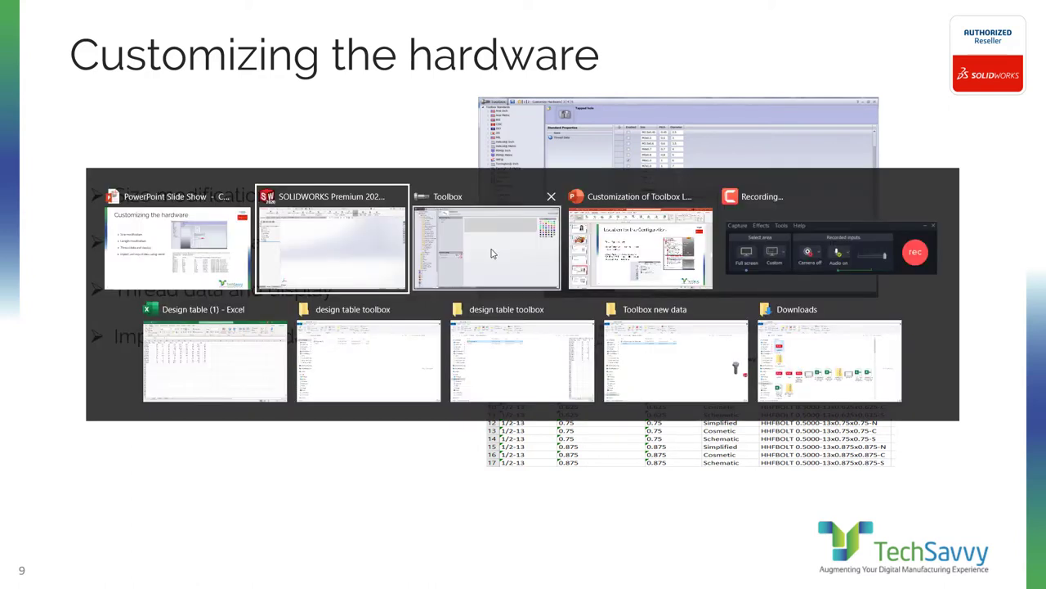
Step: Back in SOLIDWORKS, configure the Design Library's Bolts and Screws > Hex Head folder in Toolbox
{"action": "left_click", "coordinate": [376, 245]}
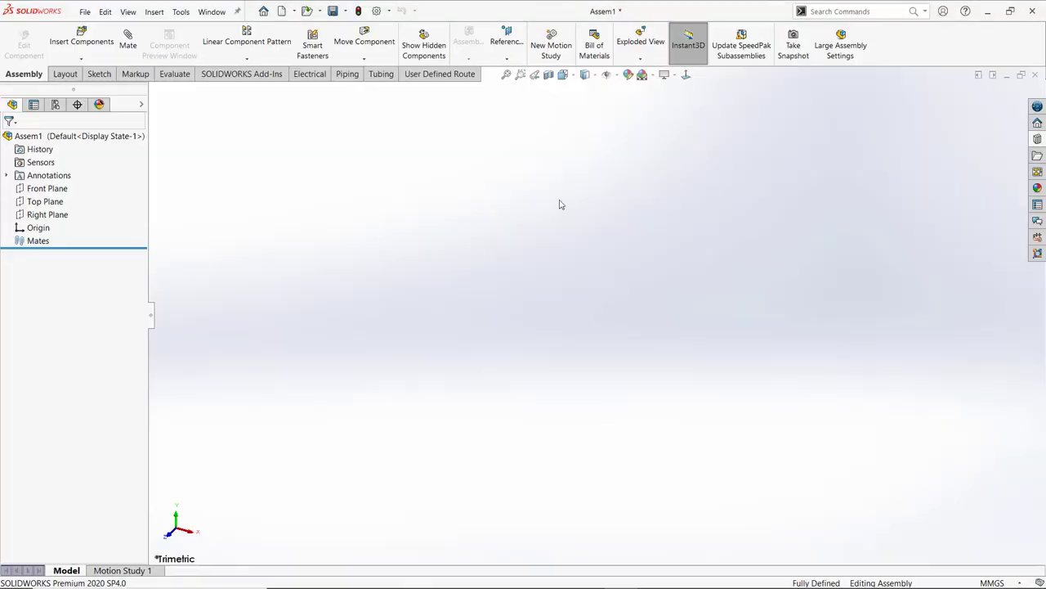
{"action": "left_click", "coordinate": [1038, 139]}
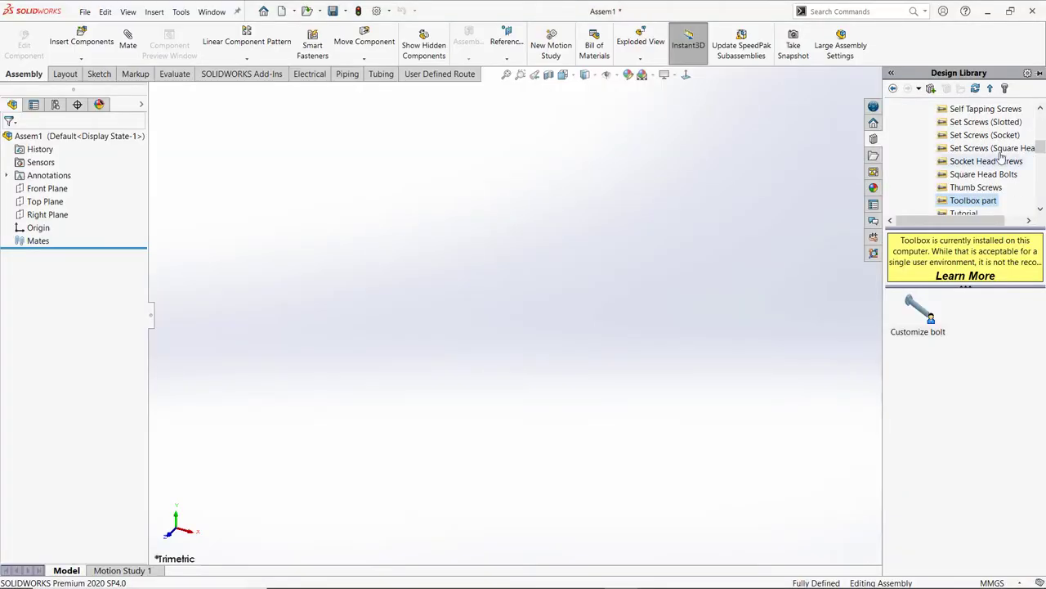
{"action": "left_click", "coordinate": [978, 127]}
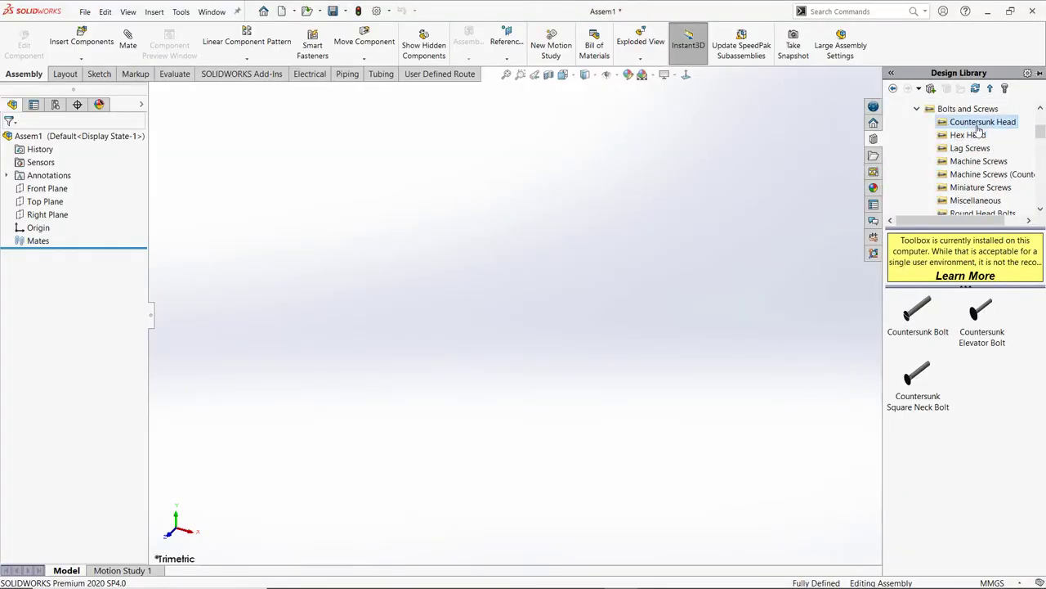
{"action": "left_click", "coordinate": [976, 113]}
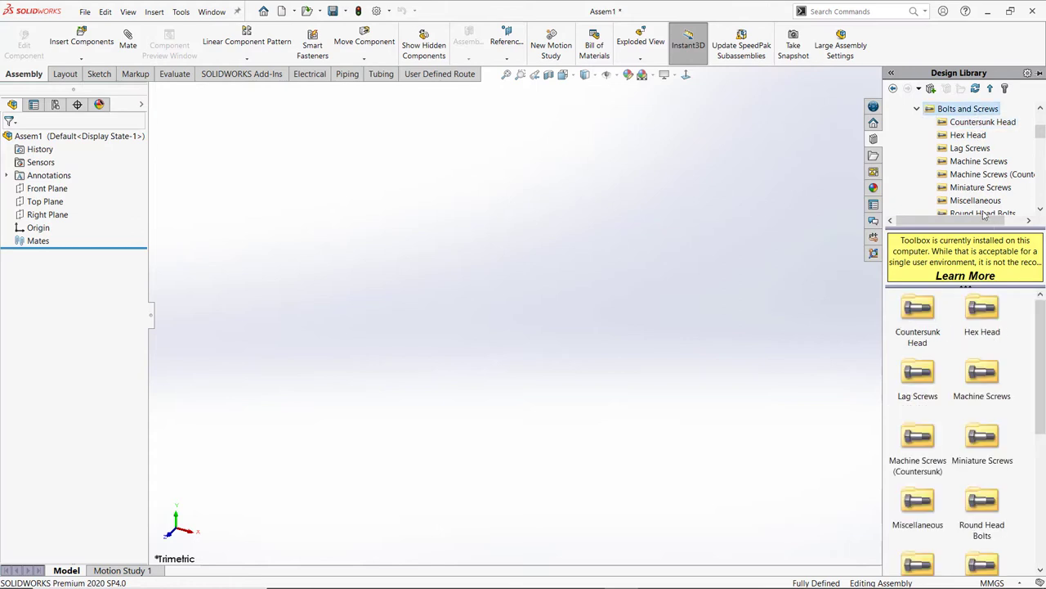
{"action": "left_click", "coordinate": [979, 311]}
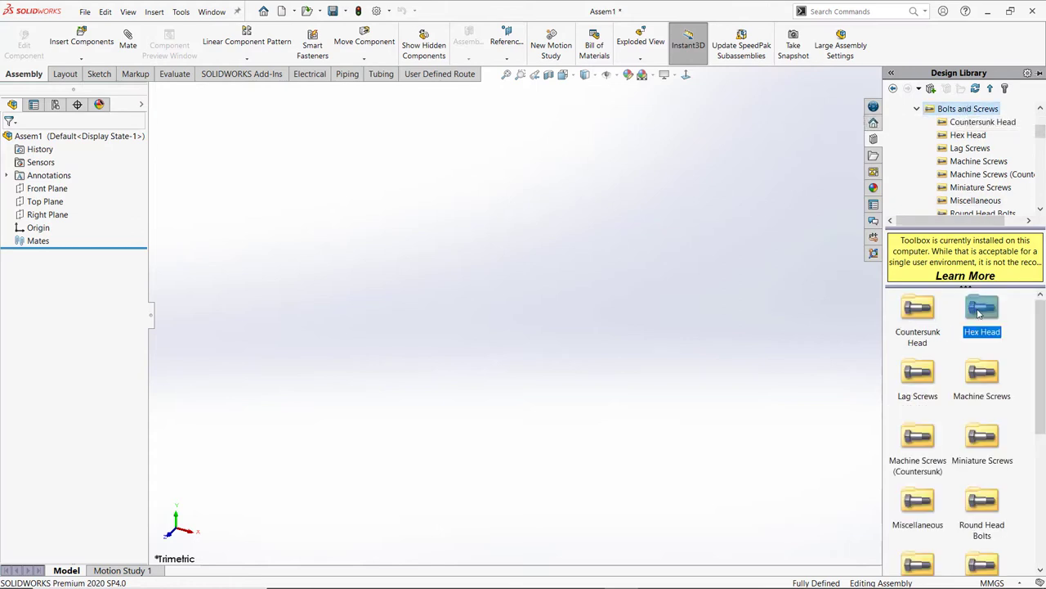
{"action": "right_click", "coordinate": [978, 311]}
{"action": "left_click", "coordinate": [982, 318]}
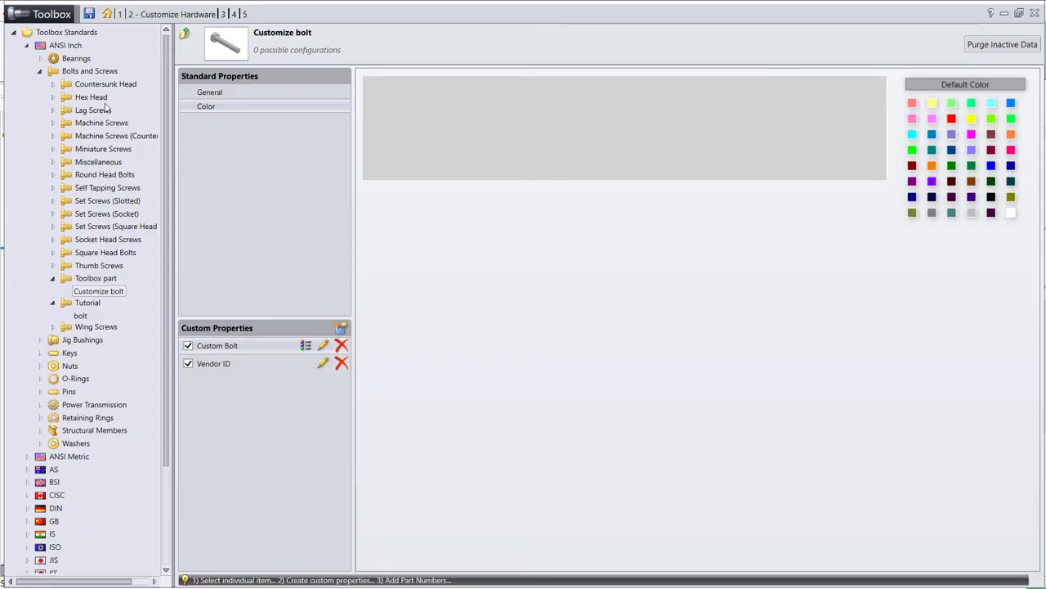
Step: Add a new Countersunk Bolt size 1/3 with pitch 15 and diameter 0.3145
{"action": "left_click", "coordinate": [108, 85]}
{"action": "left_click", "coordinate": [105, 98]}
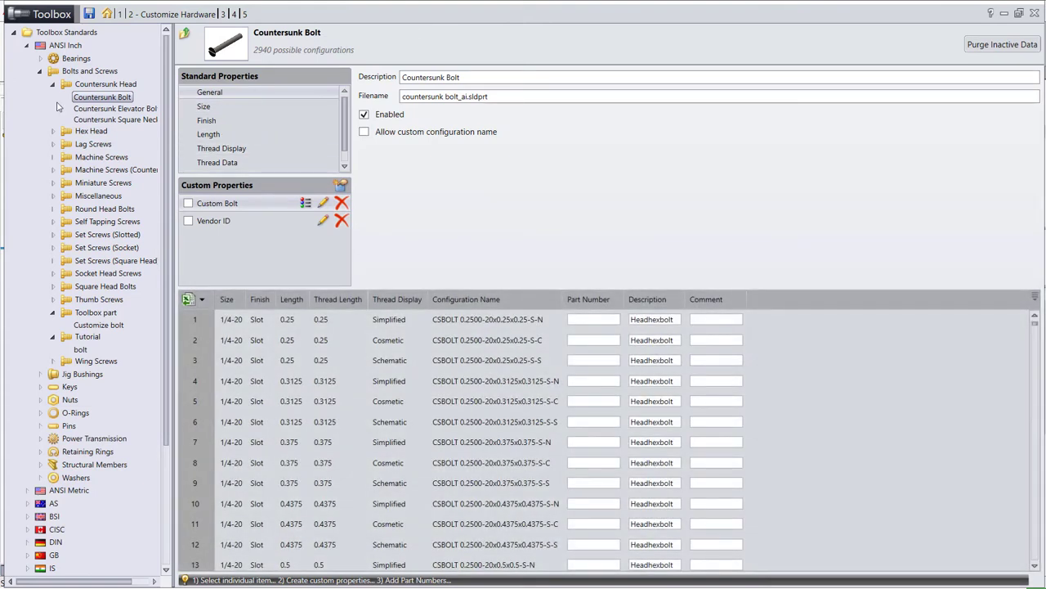
{"action": "left_click", "coordinate": [204, 107]}
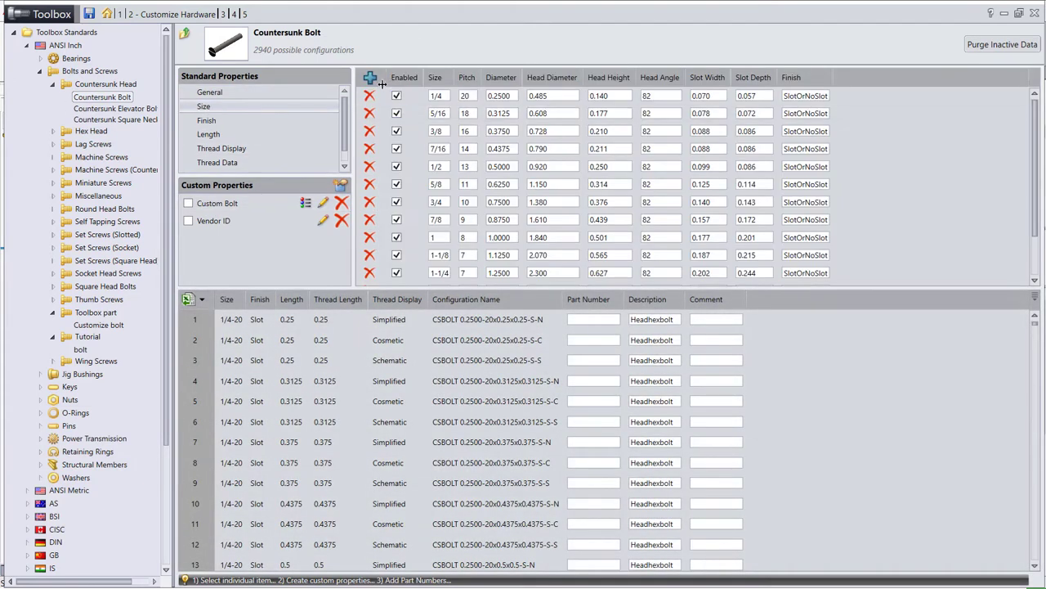
{"action": "left_click", "coordinate": [370, 78]}
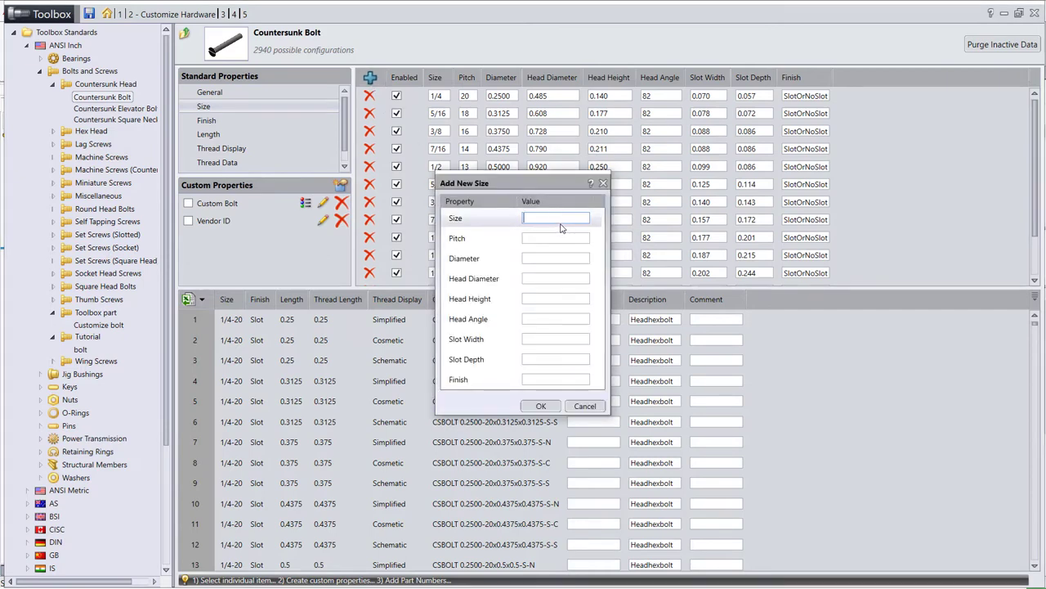
{"action": "type", "text": "1/3"}
{"action": "left_click", "coordinate": [535, 237]}
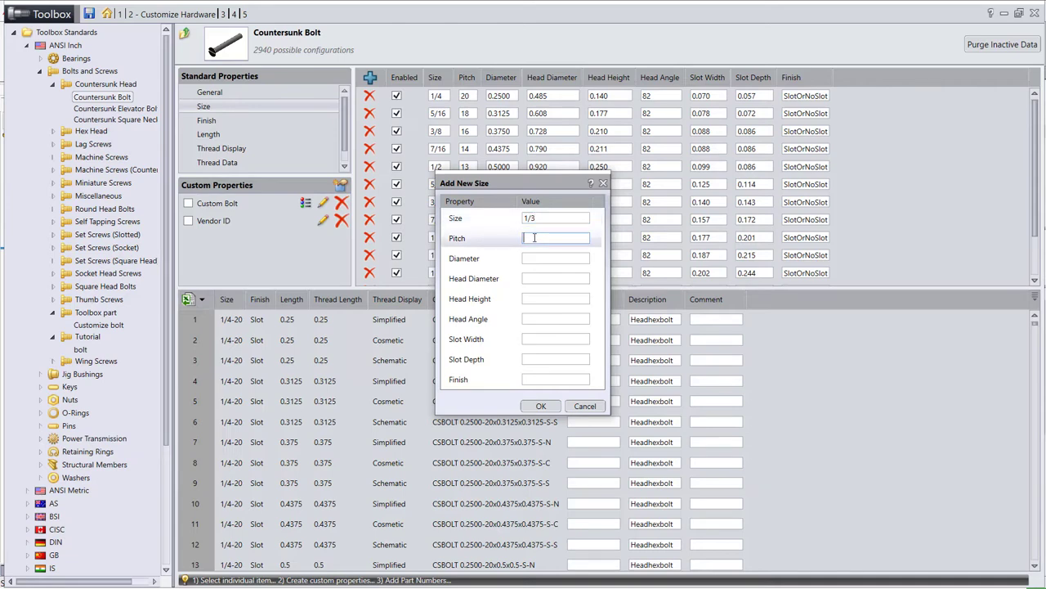
{"action": "type", "text": "15"}
{"action": "left_click", "coordinate": [535, 256]}
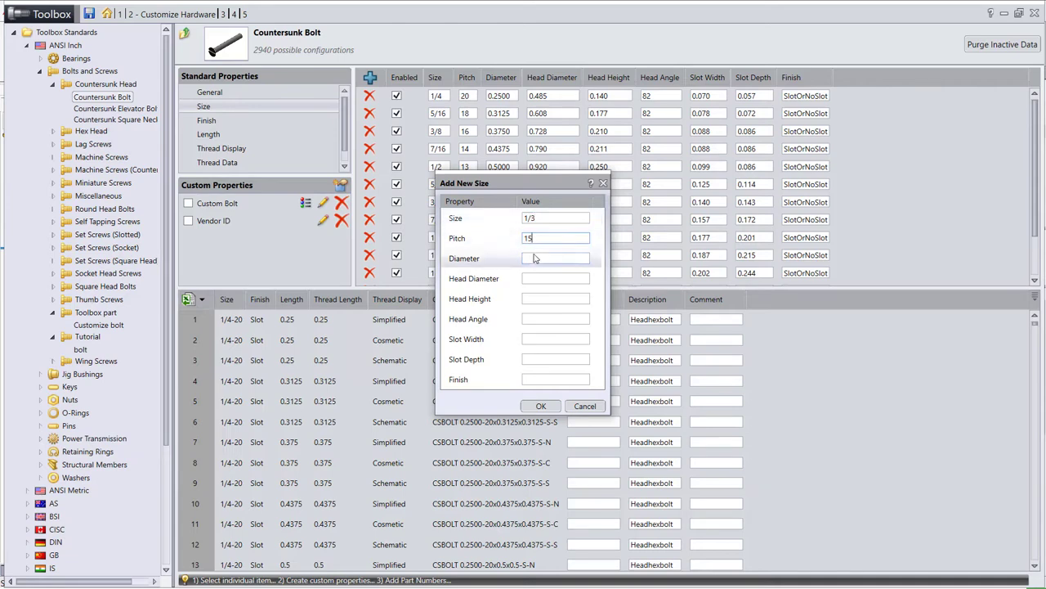
{"action": "type", "text": "0.3145"}
Step: Complete the 1/3 size: head diameter 0, head height 0.250, angle 83, slot 0.145/0.225, finish SlotOrNoSlot
{"action": "left_click", "coordinate": [537, 277]}
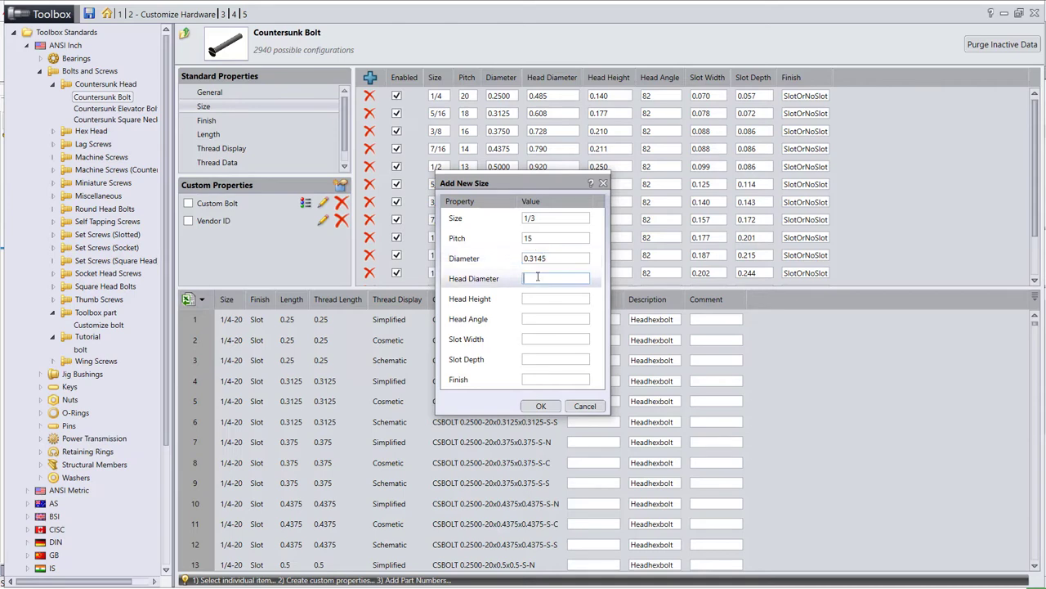
{"action": "type", "text": "0.25"}
{"action": "type", "text": "0"}
{"action": "left_click", "coordinate": [535, 300]}
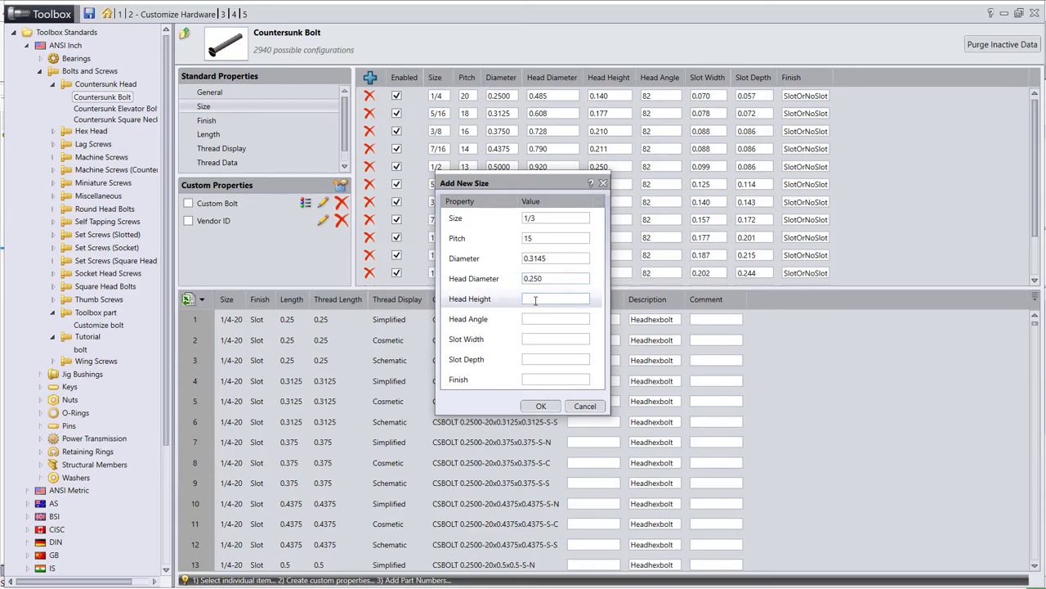
{"action": "type", "text": "0.250"}
{"action": "left_click", "coordinate": [539, 319]}
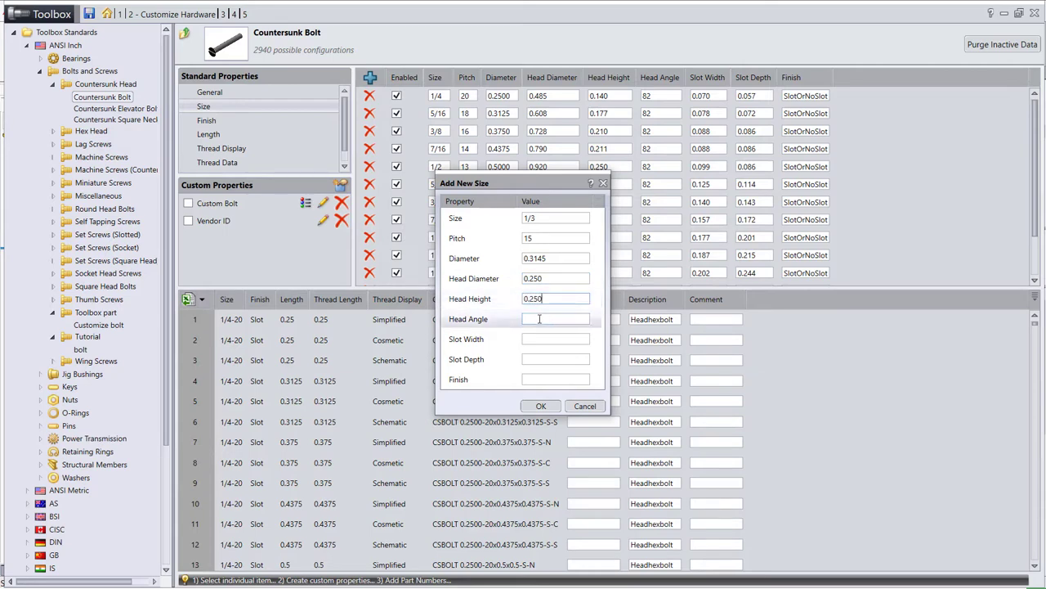
{"action": "type", "text": "83"}
{"action": "left_click", "coordinate": [543, 339]}
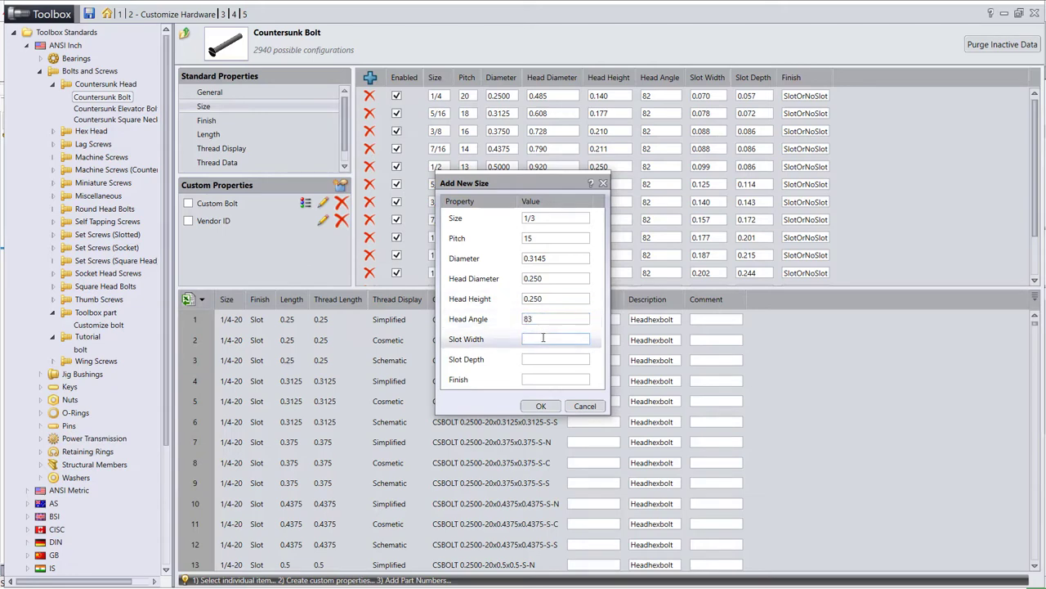
{"action": "type", "text": "0.145"}
{"action": "left_click", "coordinate": [538, 361]}
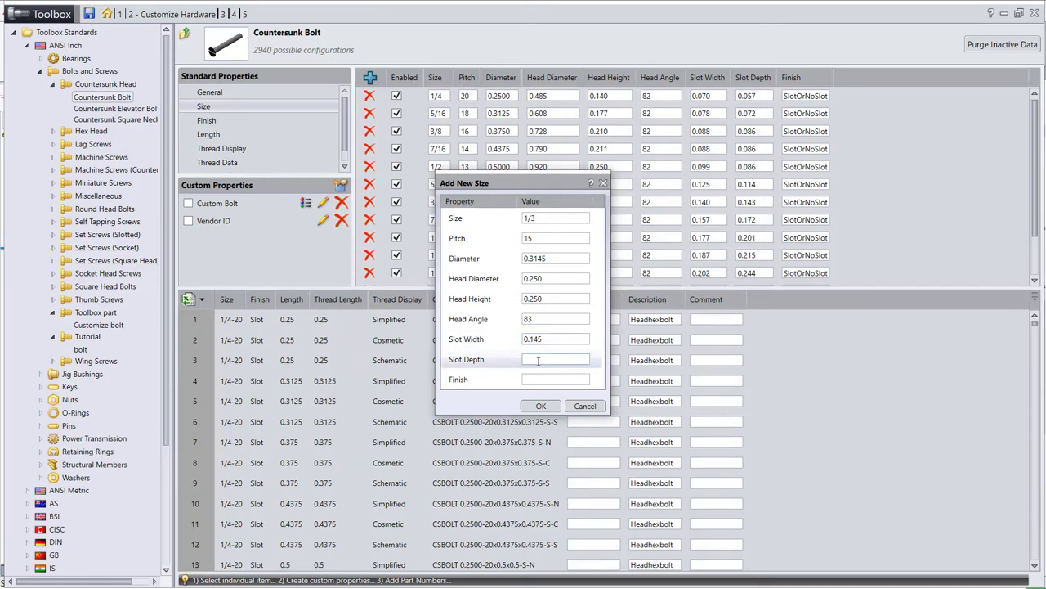
{"action": "type", "text": "0.225"}
{"action": "left_click", "coordinate": [542, 379]}
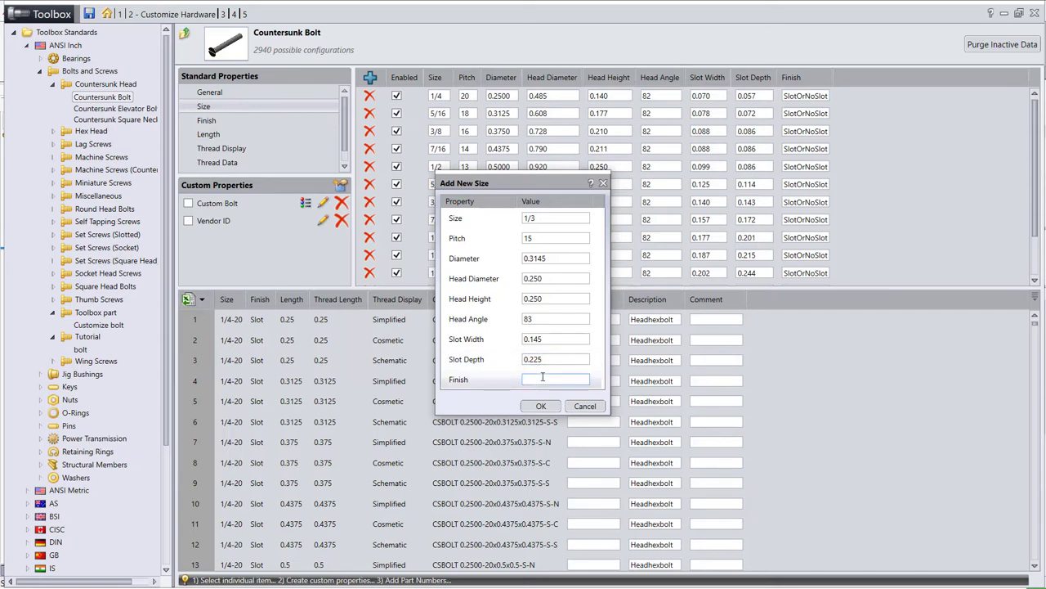
{"action": "type", "text": "SL"}
{"action": "key", "text": "BackSpace"}
{"action": "type", "text": "lotOrNoSlot"}
{"action": "left_click", "coordinate": [540, 406]}
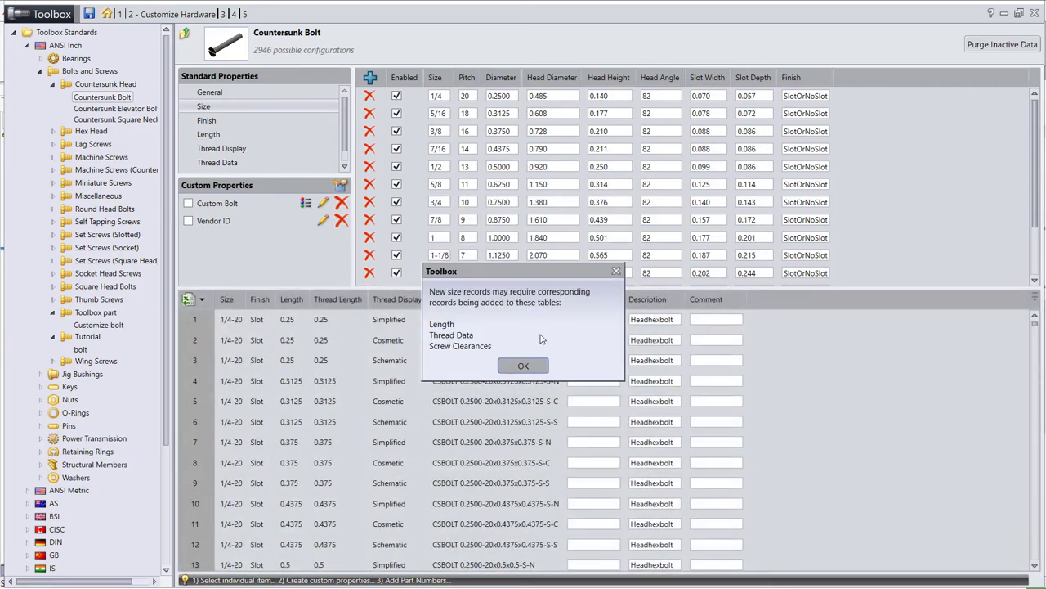
Step: Abandon an empty new Countersunk Bolt size after its missing-values error, then show the Excel import/export options
{"action": "left_click", "coordinate": [517, 367]}
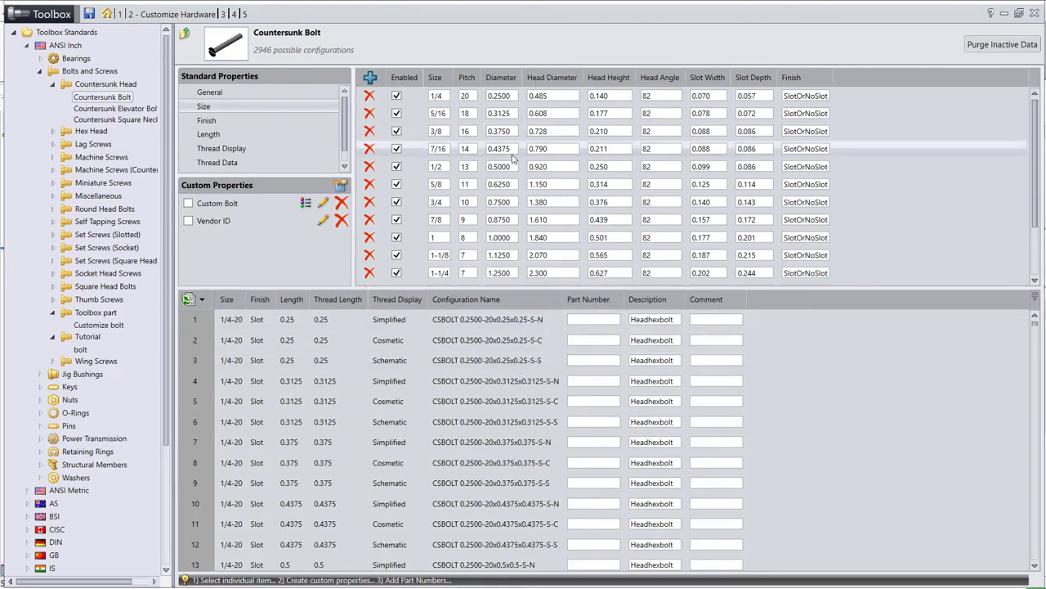
{"action": "scroll", "coordinate": [490, 198], "scroll_direction": "down", "scroll_amount": 2}
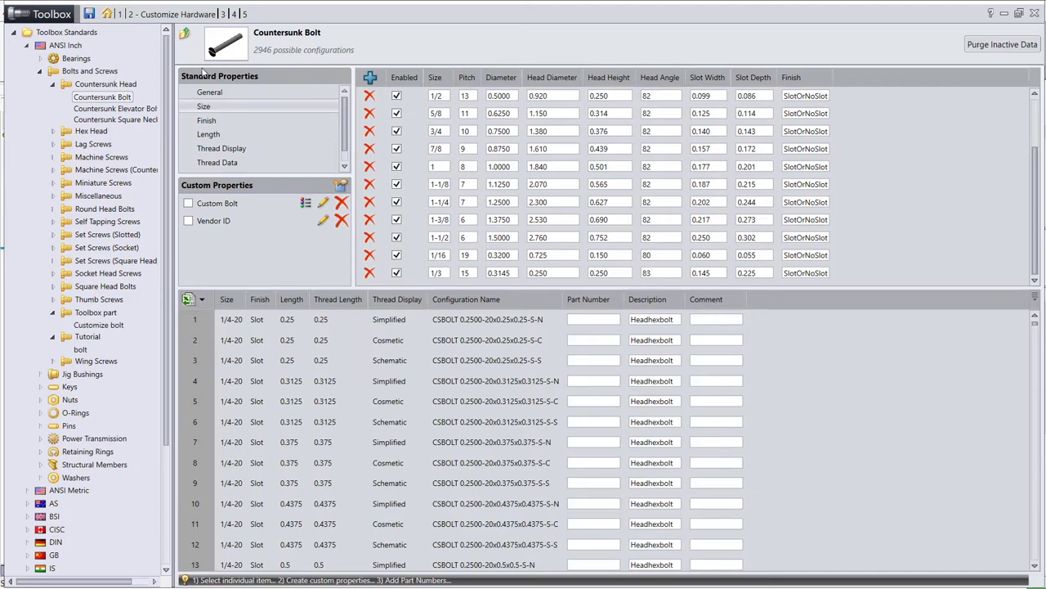
{"action": "left_click", "coordinate": [369, 77]}
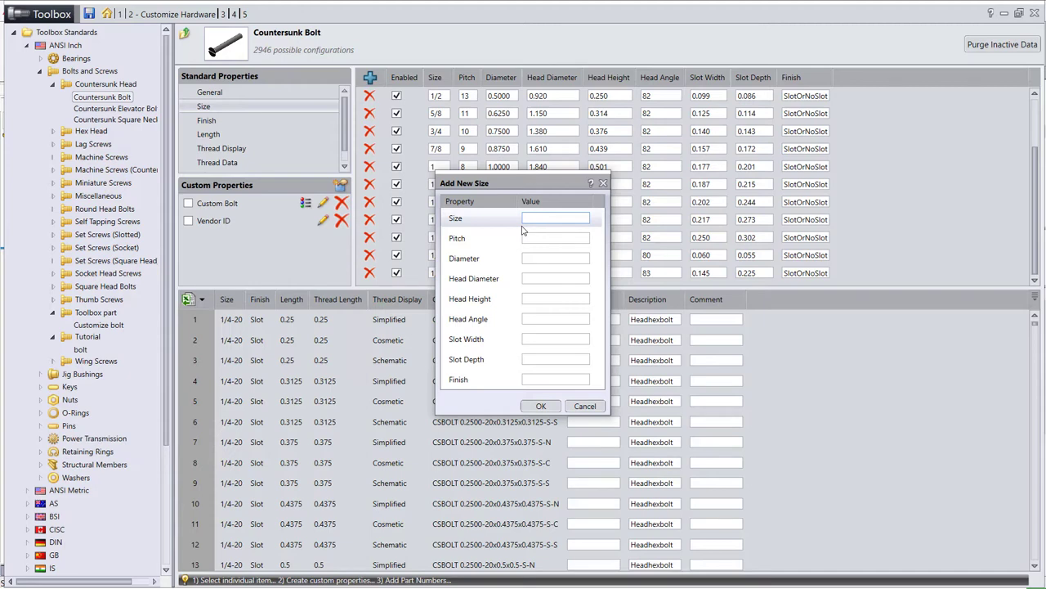
{"action": "left_click", "coordinate": [540, 406]}
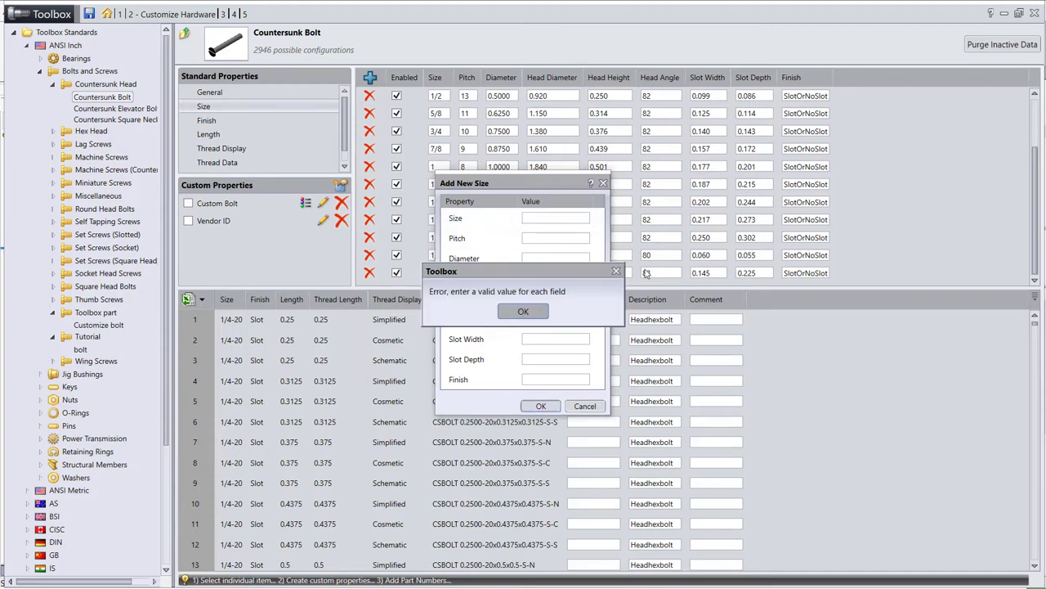
{"action": "left_click", "coordinate": [617, 272]}
{"action": "left_click", "coordinate": [603, 184]}
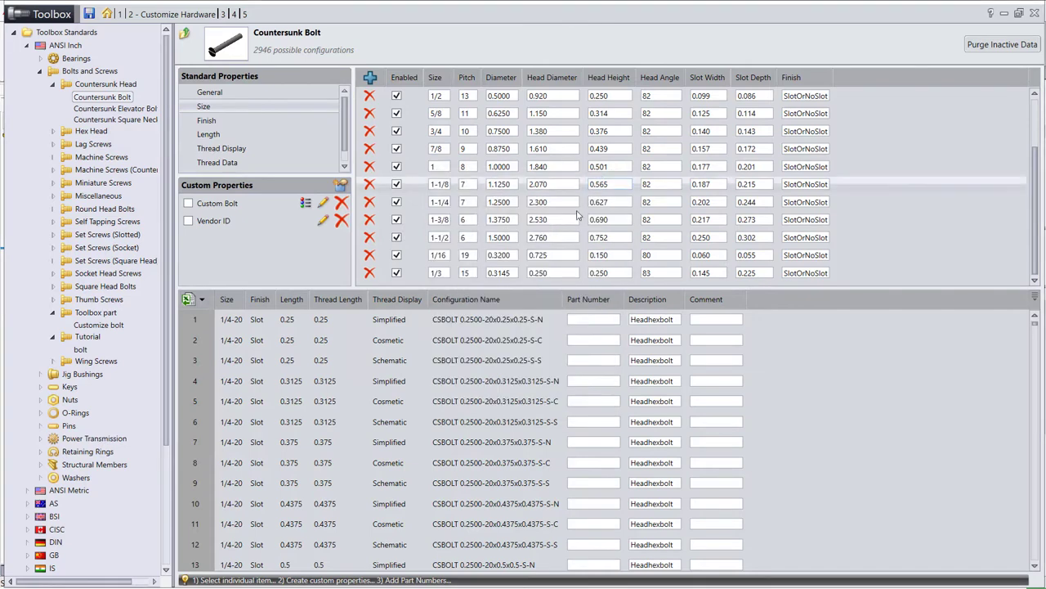
{"action": "left_click", "coordinate": [202, 300]}
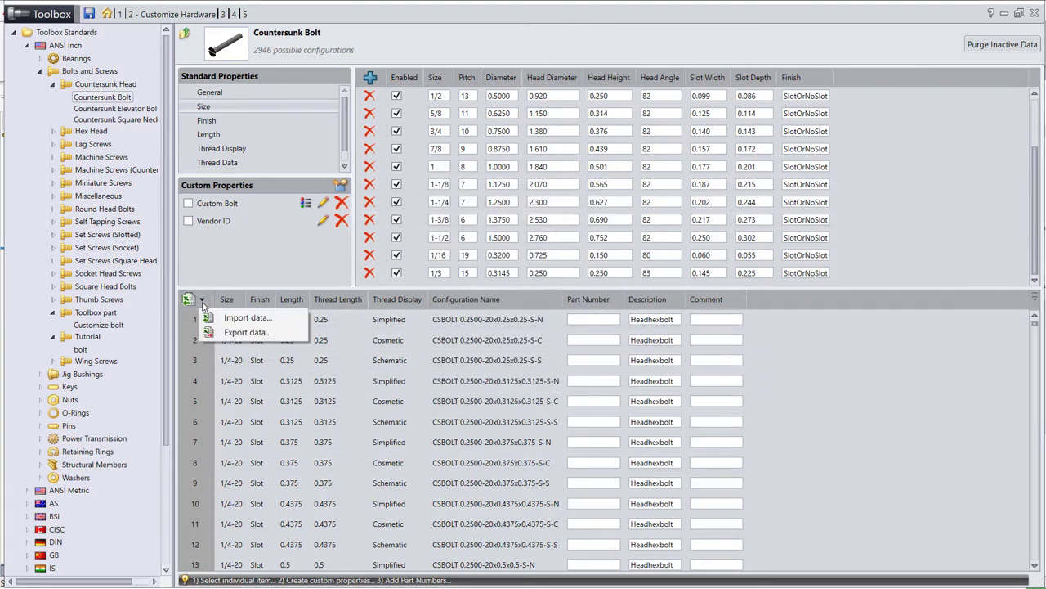
Step: Export the Countersunk Bolt data as AI_Countersunk Bolt into a new Desktop folder named Data Sheet
{"action": "left_click", "coordinate": [227, 336]}
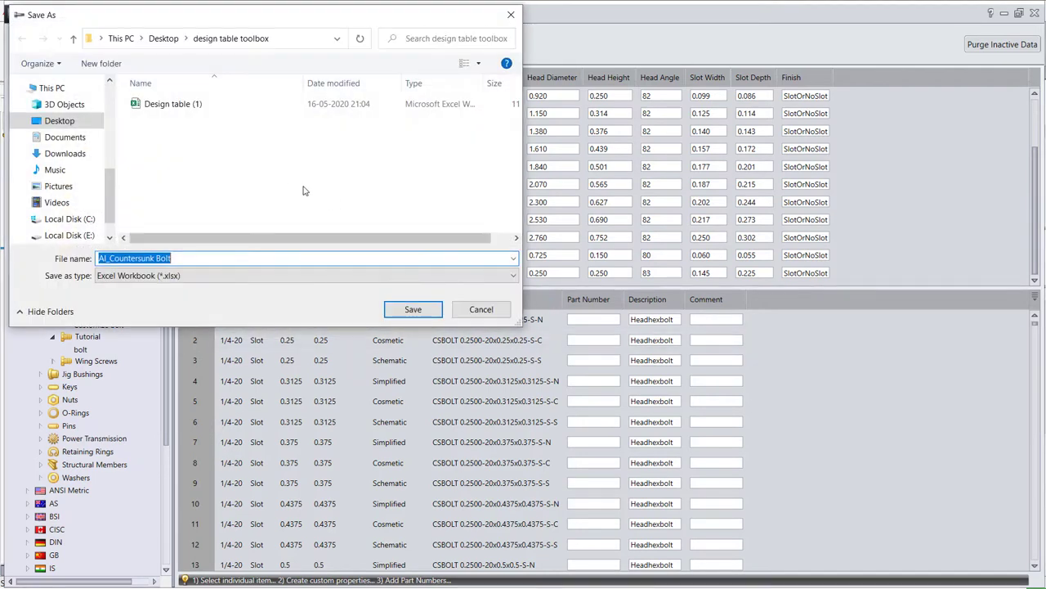
{"action": "left_click", "coordinate": [80, 120]}
{"action": "left_click", "coordinate": [120, 65]}
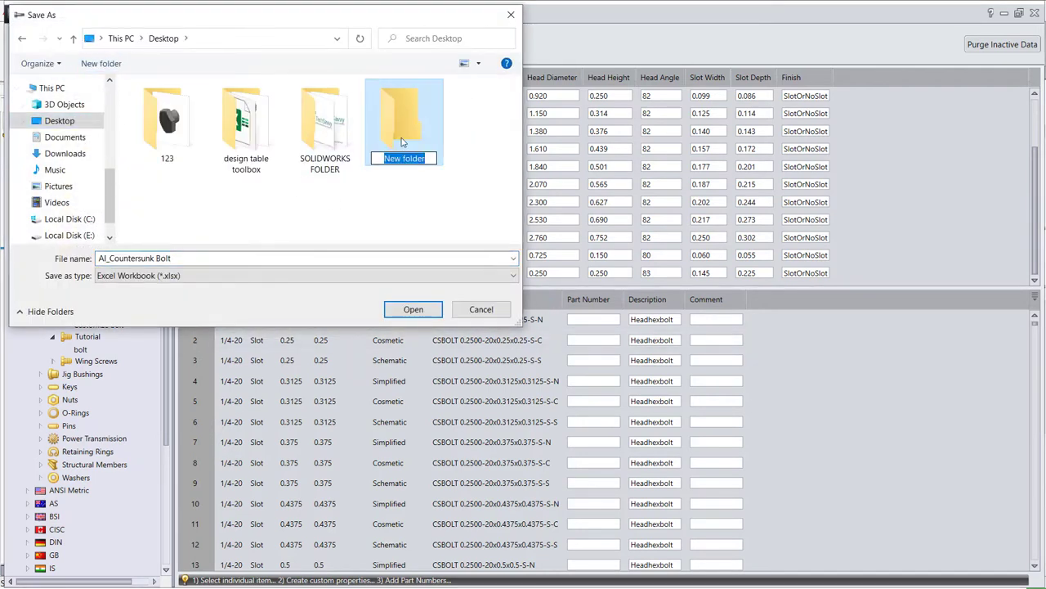
{"action": "type", "text": "Data Sheet"}
{"action": "double_click", "coordinate": [397, 94]}
{"action": "left_click", "coordinate": [414, 309]}
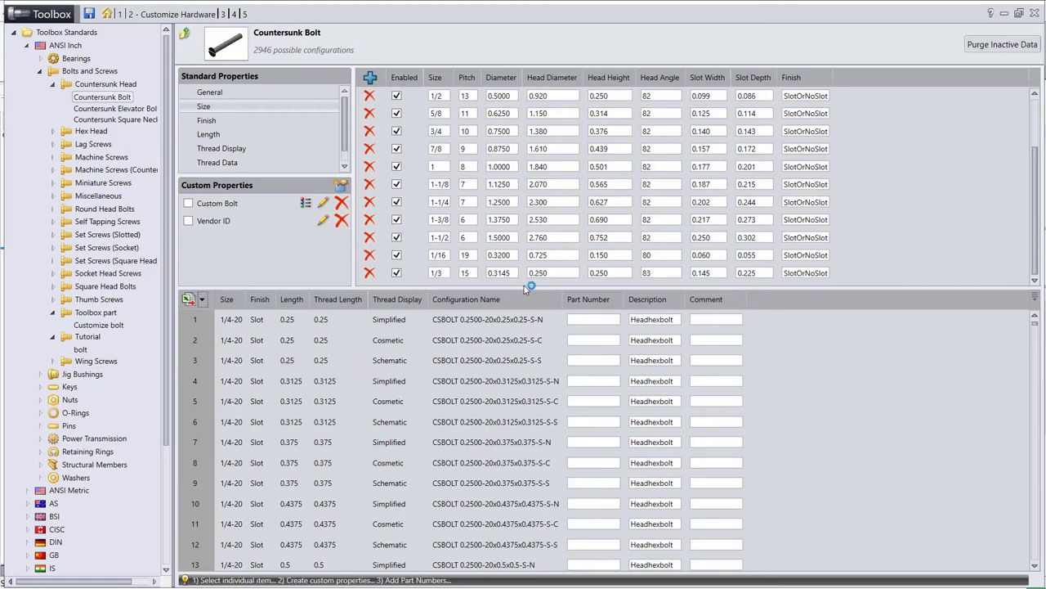
Step: Open the AI_Countersunk Bolt workbook from Desktop > Data Sheet in File Explorer
{"action": "key", "text": "alt+Tab"}
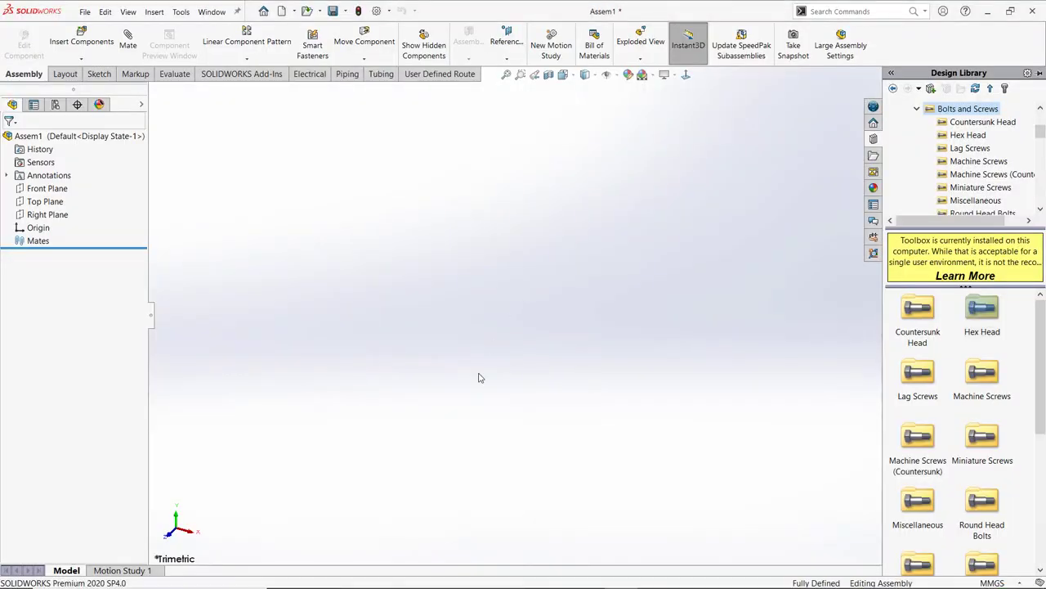
{"action": "mouse_move", "coordinate": [488, 575]}
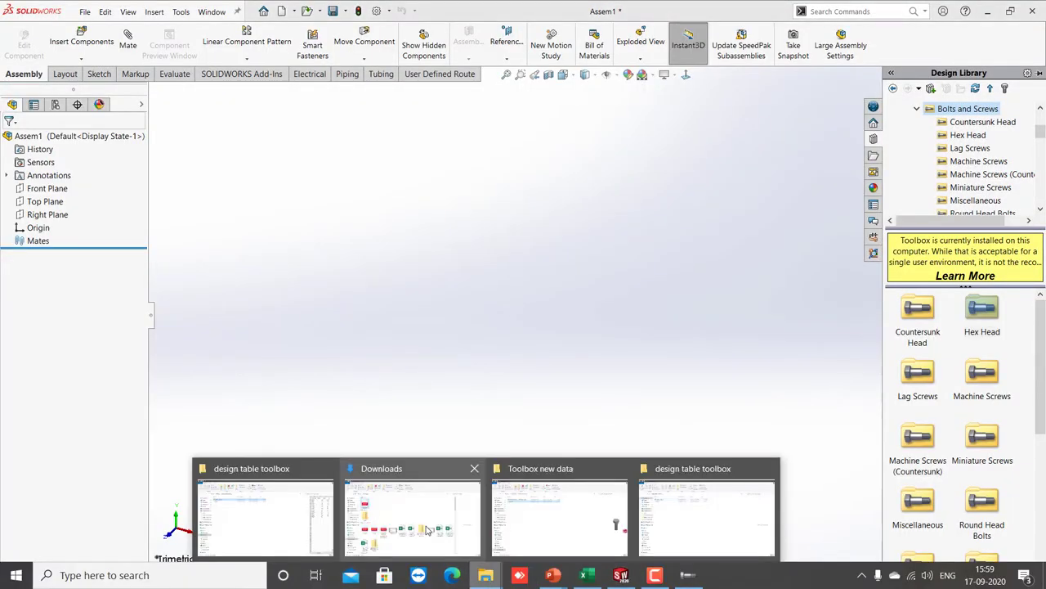
{"action": "left_click", "coordinate": [321, 513]}
{"action": "left_click", "coordinate": [51, 172]}
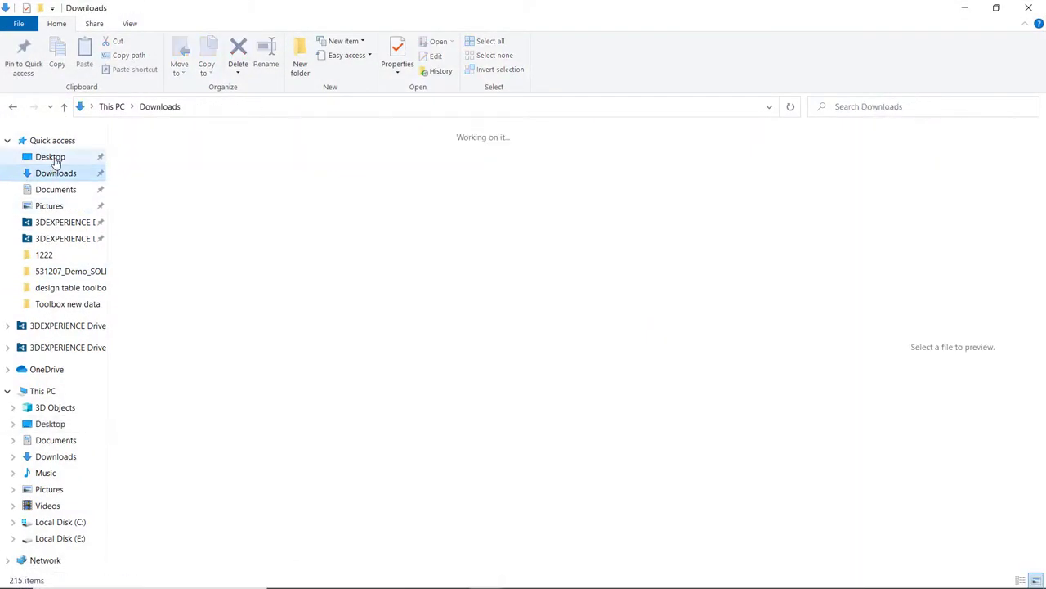
{"action": "left_click", "coordinate": [52, 157]}
{"action": "left_click", "coordinate": [235, 175]}
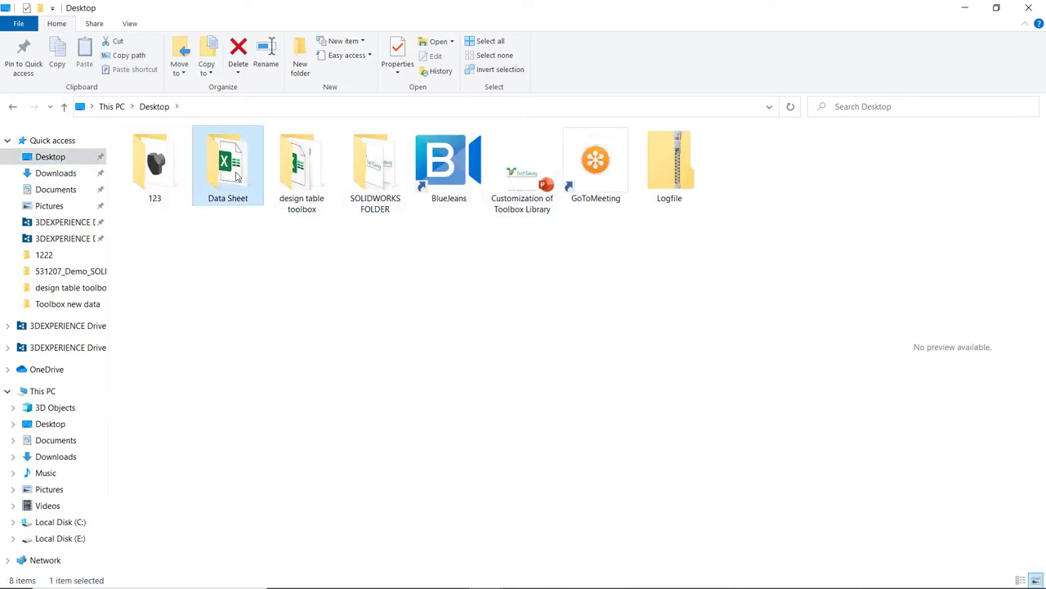
{"action": "double_click", "coordinate": [236, 175]}
{"action": "left_click", "coordinate": [236, 156]}
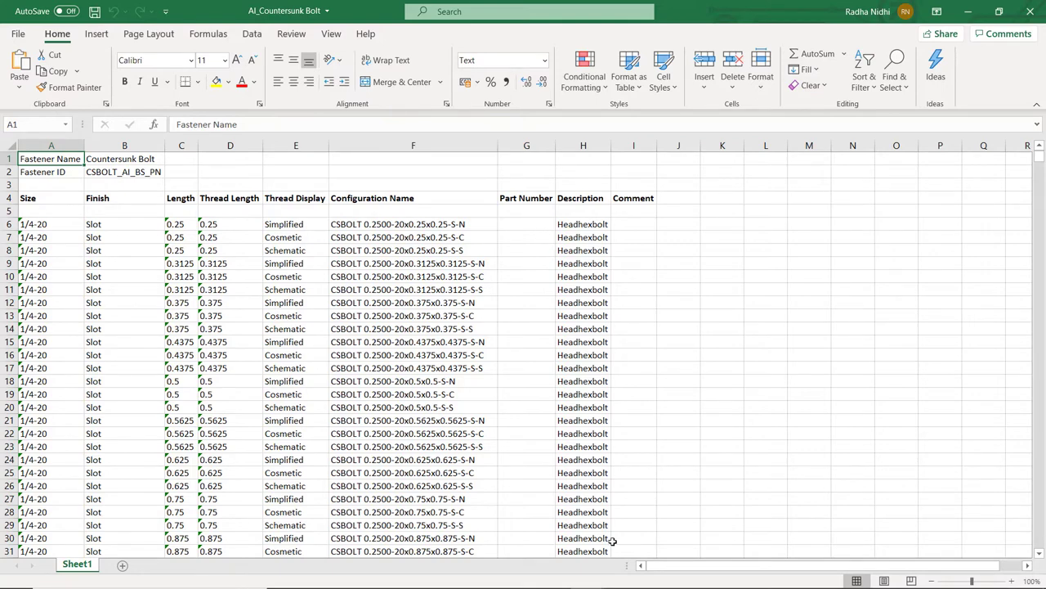
Step: Leave the exported Excel sheet and bring the Toolbox window back to the front
{"action": "key", "text": "alt+Tab"}
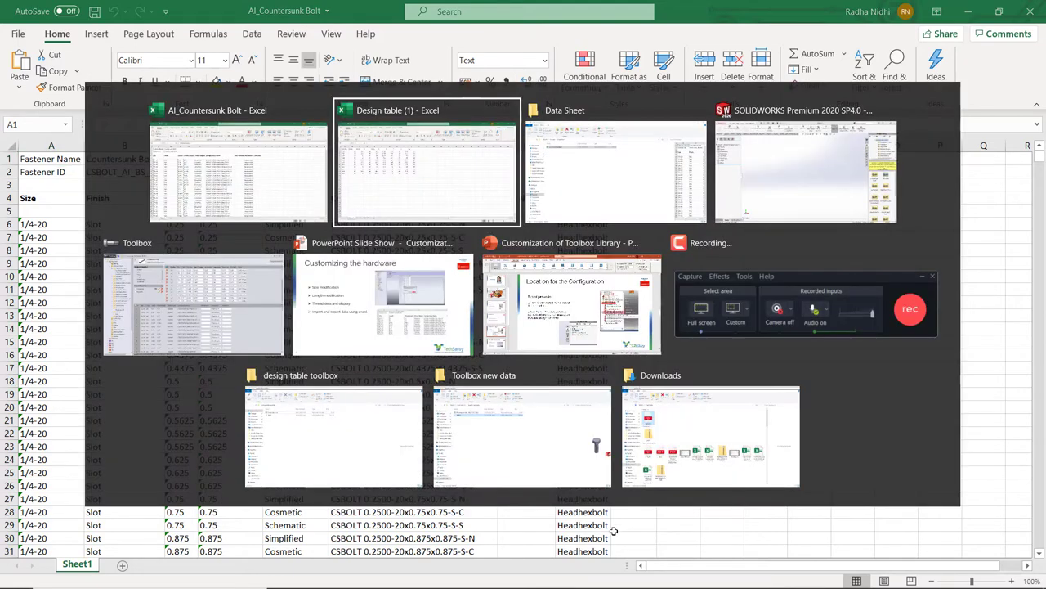
{"action": "left_click", "coordinate": [250, 331]}
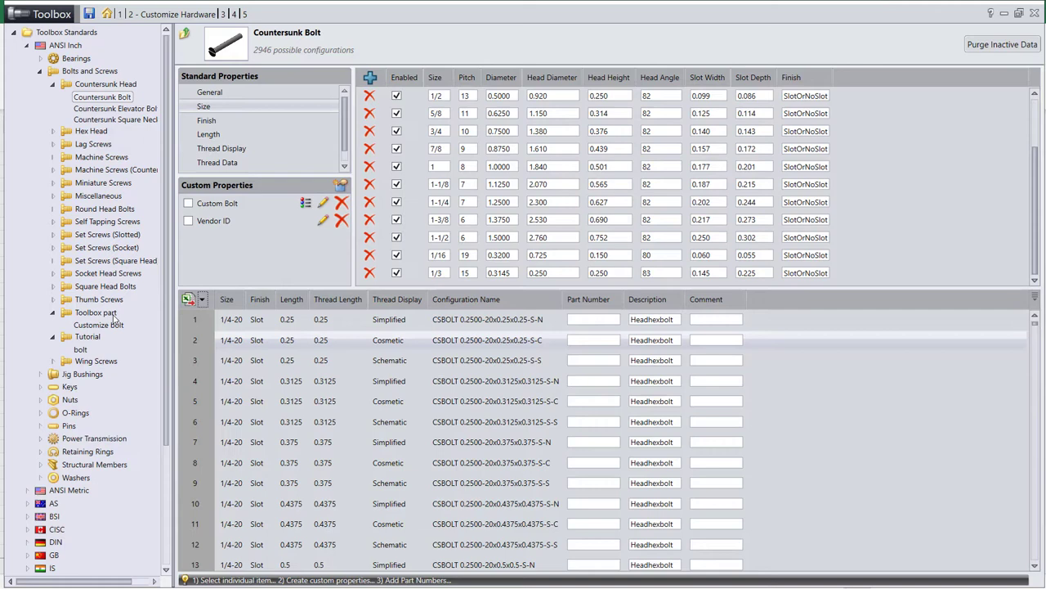
Step: Present slide 10, 'Convert Toolbox Part Into Normal Part', then return to the empty SOLIDWORKS assembly
{"action": "key", "text": "alt+Tab"}
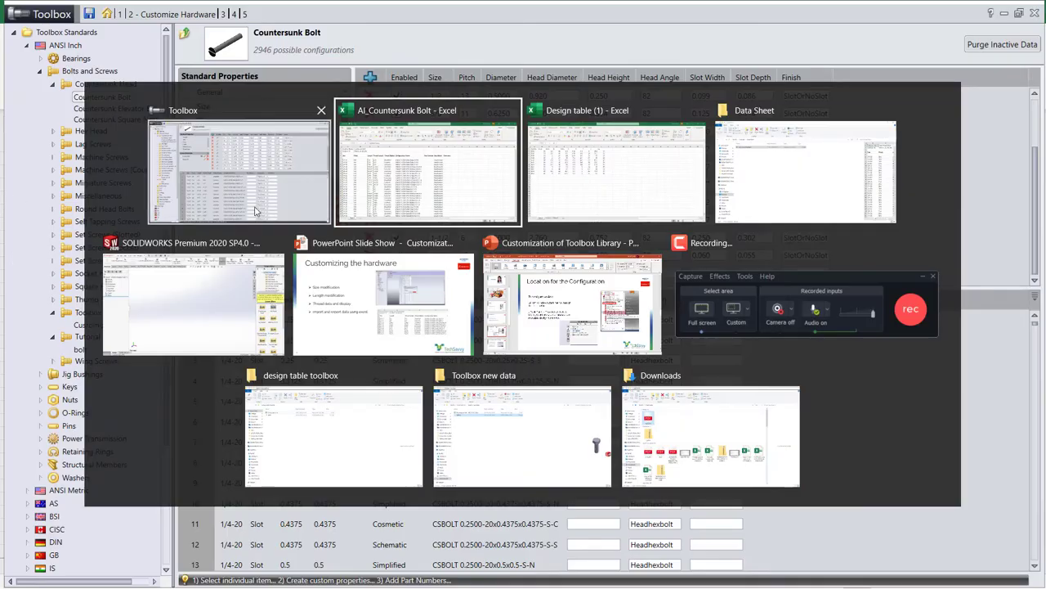
{"action": "left_click", "coordinate": [376, 315]}
{"action": "key", "text": "Right"}
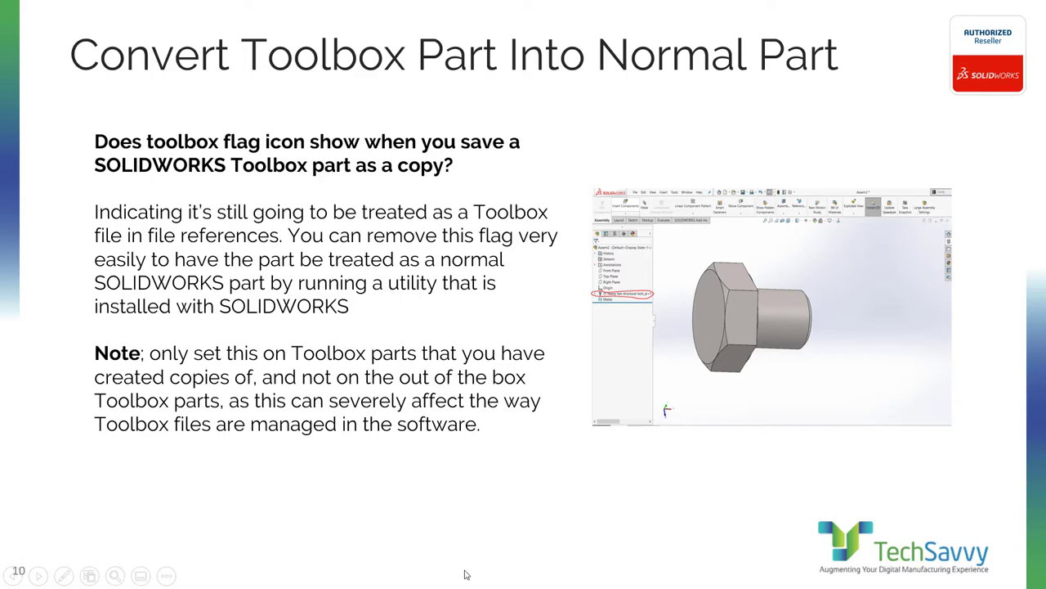
{"action": "key", "text": "super+Tab"}
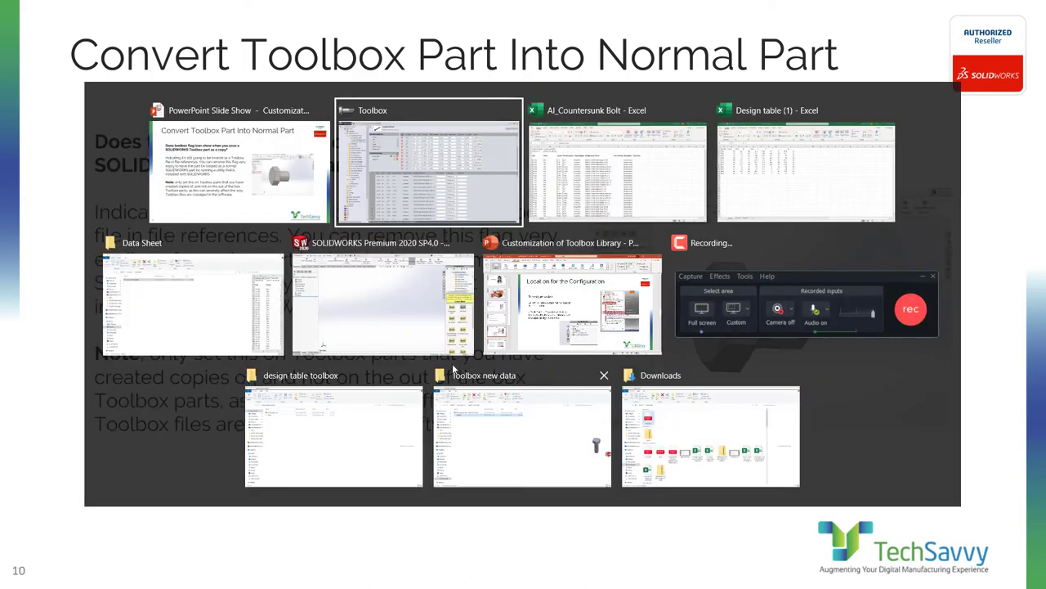
{"action": "left_click", "coordinate": [438, 321]}
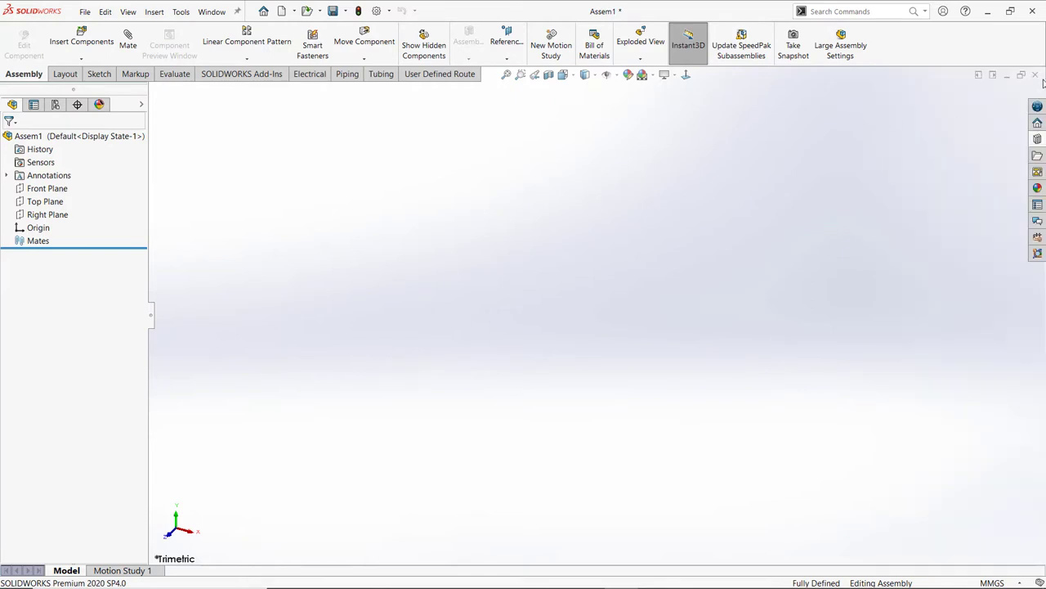
Step: Close the empty assembly without saving and start a new part document
{"action": "left_click", "coordinate": [1036, 74]}
{"action": "left_click", "coordinate": [577, 331]}
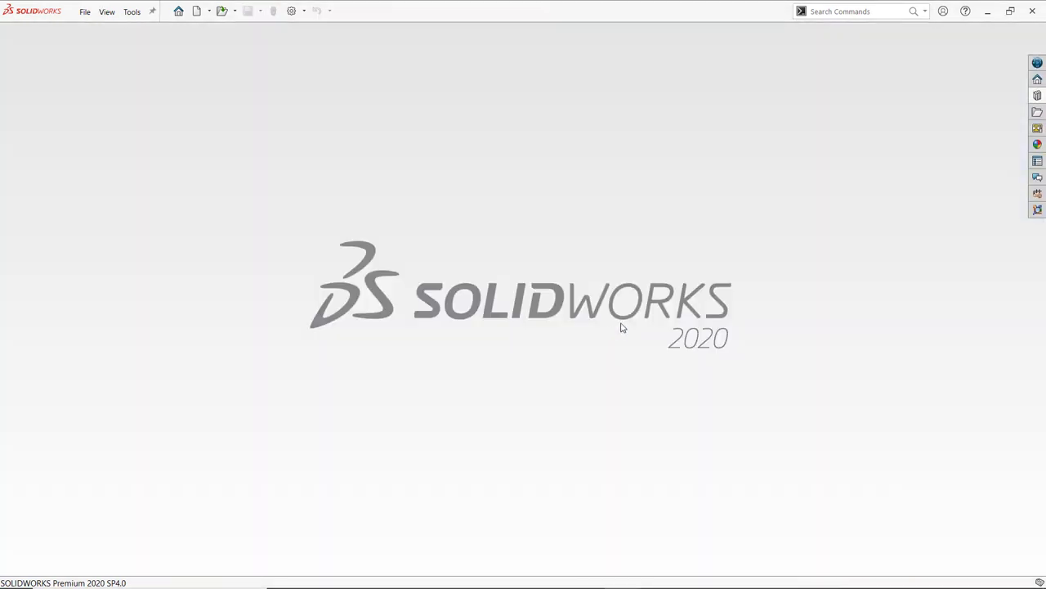
{"action": "left_click", "coordinate": [180, 11]}
{"action": "left_click", "coordinate": [290, 166]}
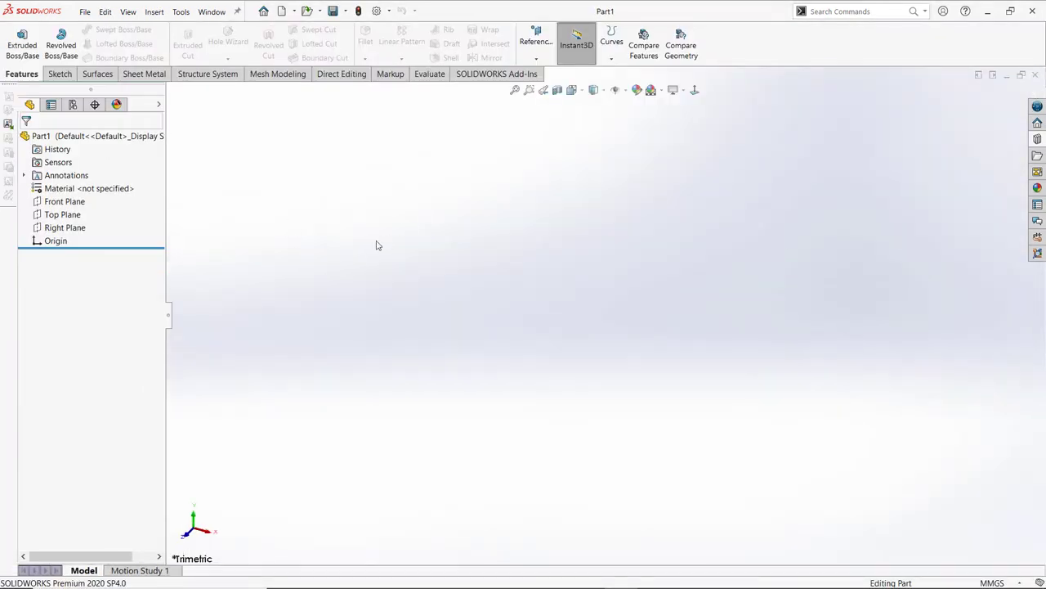
Step: Open the Heavy Hex Finished Bolt read-only from the Design Library's Hex Head folder, declining a derived part
{"action": "left_click", "coordinate": [1038, 139]}
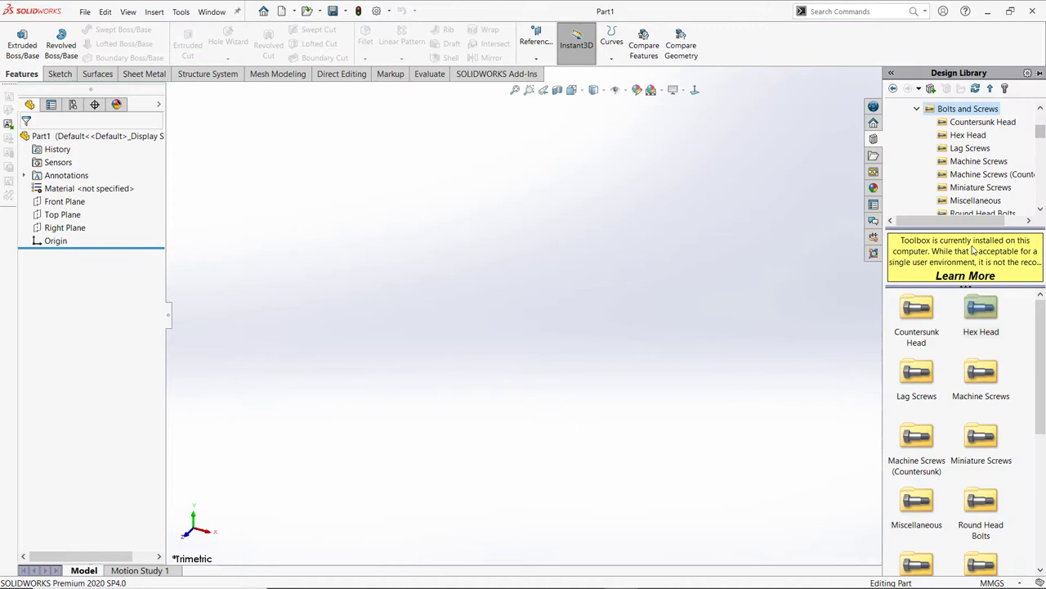
{"action": "double_click", "coordinate": [981, 314]}
{"action": "left_click", "coordinate": [982, 326]}
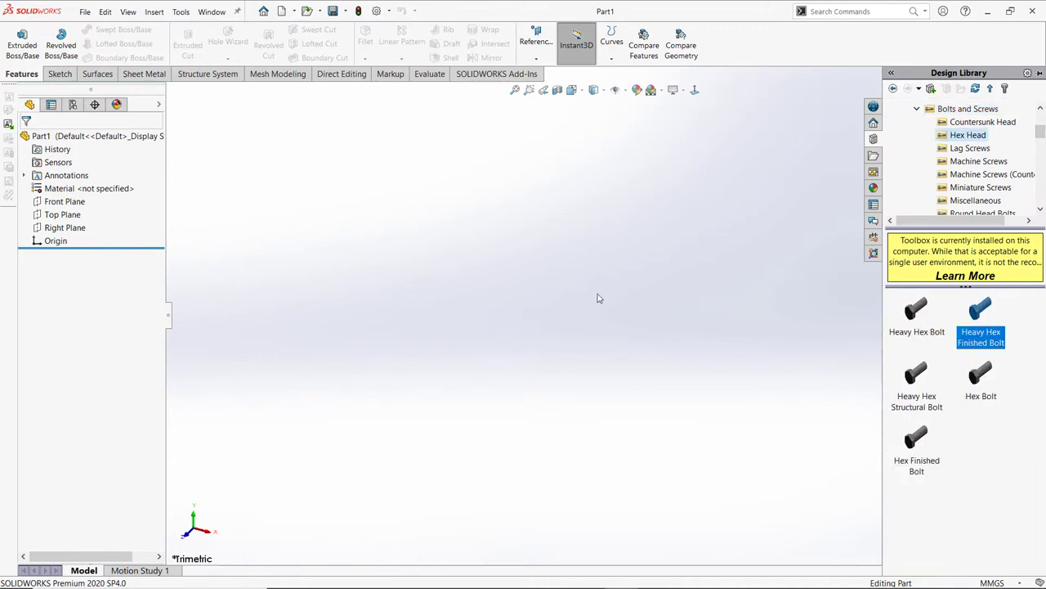
{"action": "left_click_drag", "start_coordinate": [965, 348], "coordinate": [738, 318]}
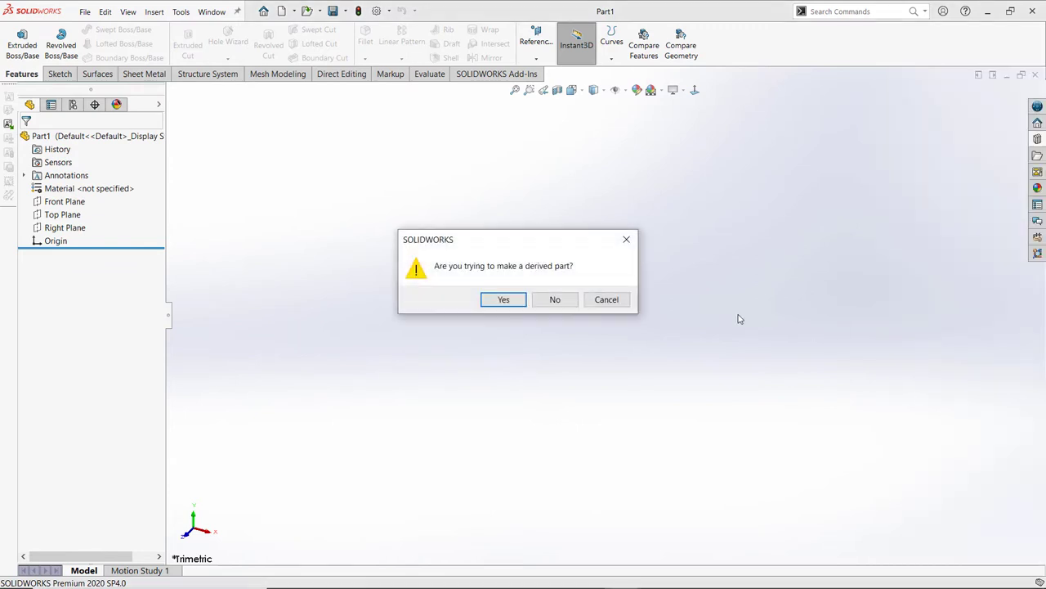
{"action": "left_click", "coordinate": [556, 299]}
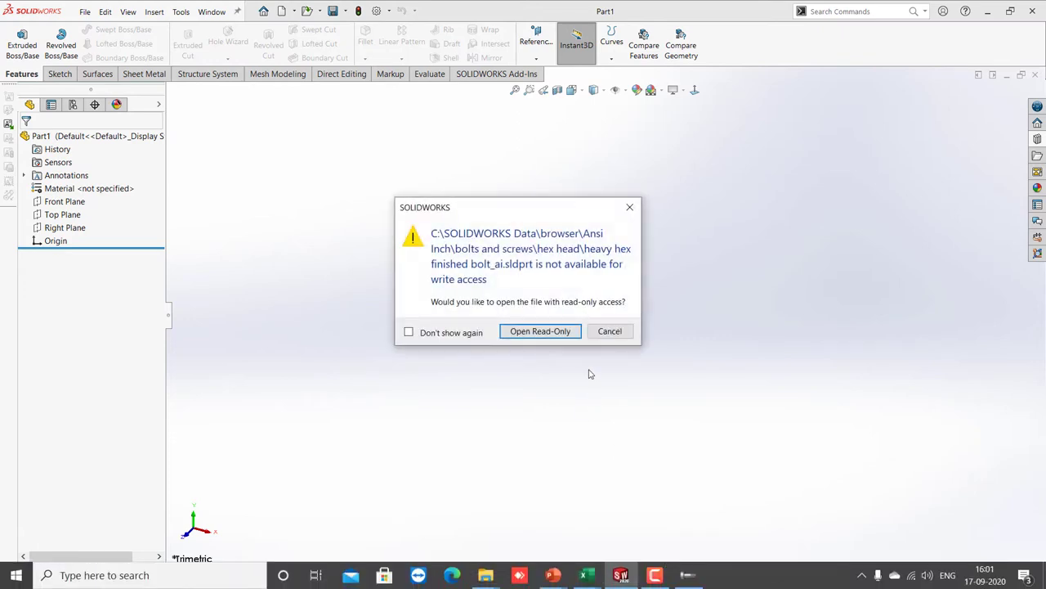
{"action": "left_click", "coordinate": [550, 332]}
Step: Close the AI_Countersunk Bolt Excel workbook and reveal the bolt's feature tree
{"action": "mouse_move", "coordinate": [586, 575]}
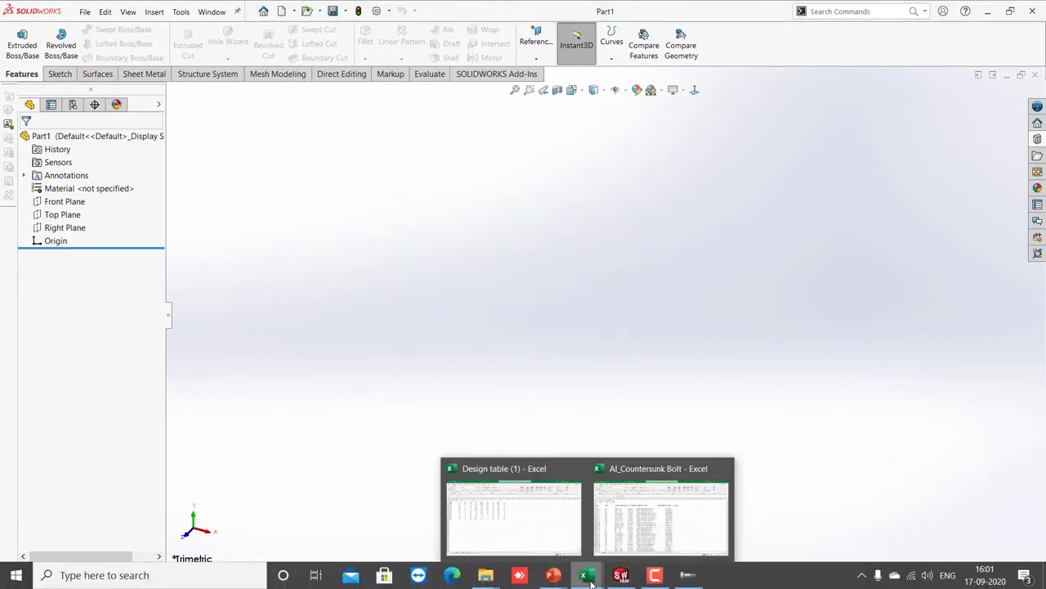
{"action": "left_click", "coordinate": [660, 515]}
{"action": "left_click", "coordinate": [1030, 11]}
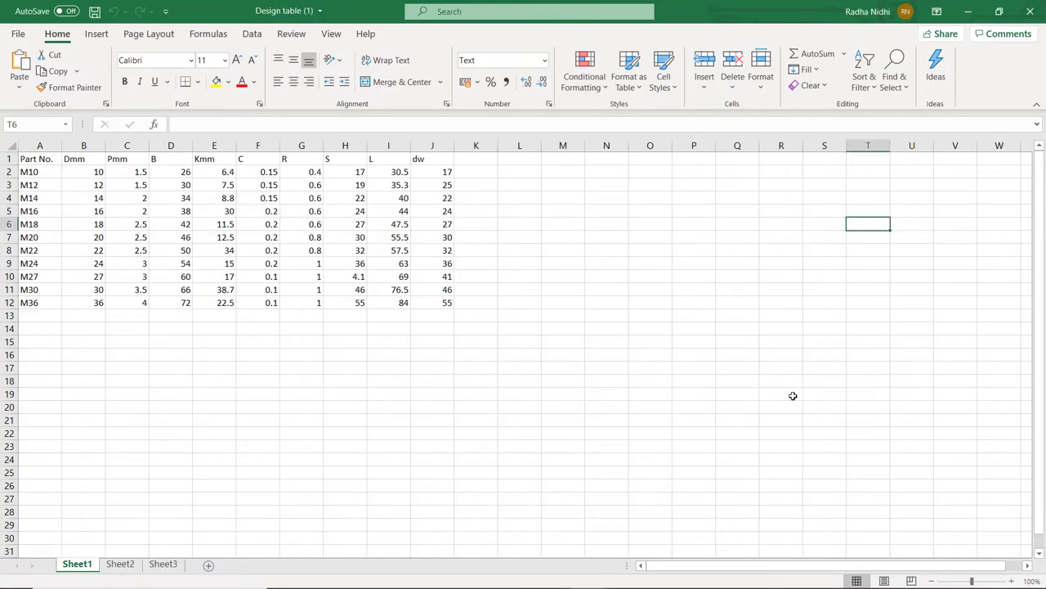
{"action": "left_click", "coordinate": [967, 11]}
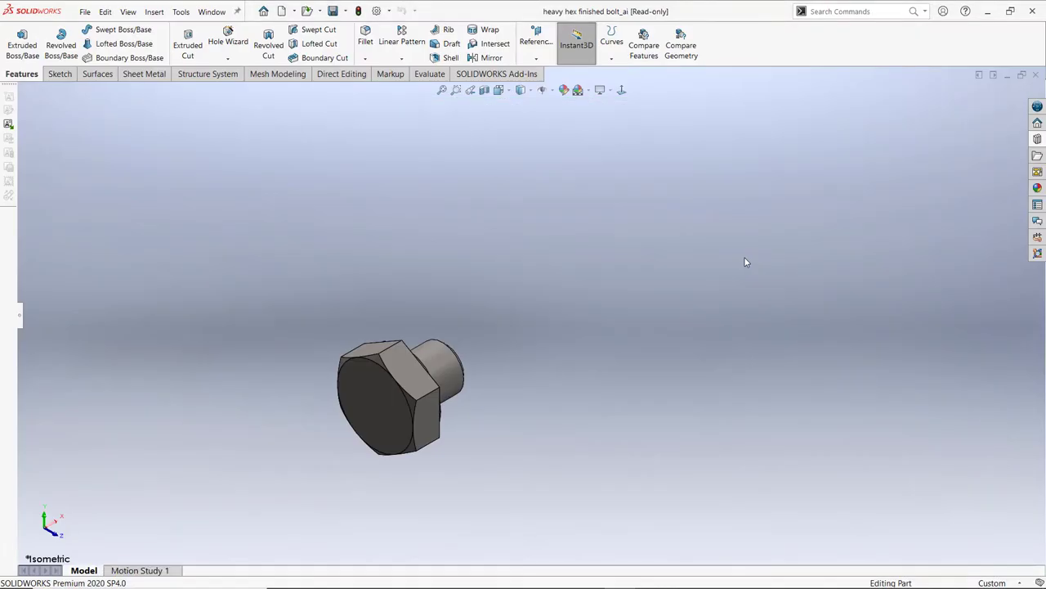
{"action": "left_click_drag", "start_coordinate": [21, 319], "coordinate": [217, 314]}
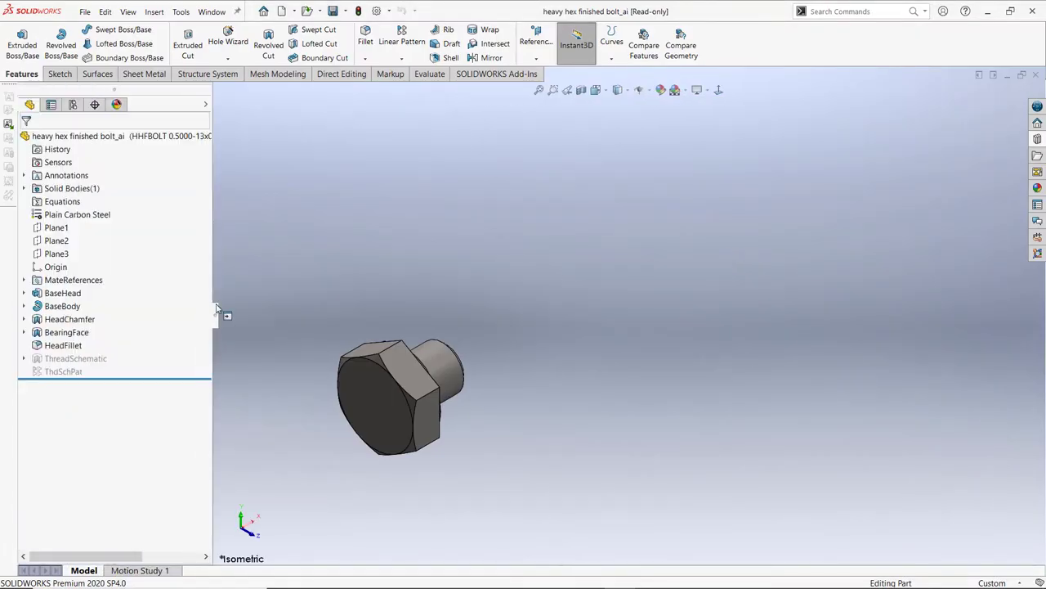
Step: Browse Save As to Desktop > 123, cancel since the copy exists, and close the bolt
{"action": "left_click", "coordinate": [86, 12]}
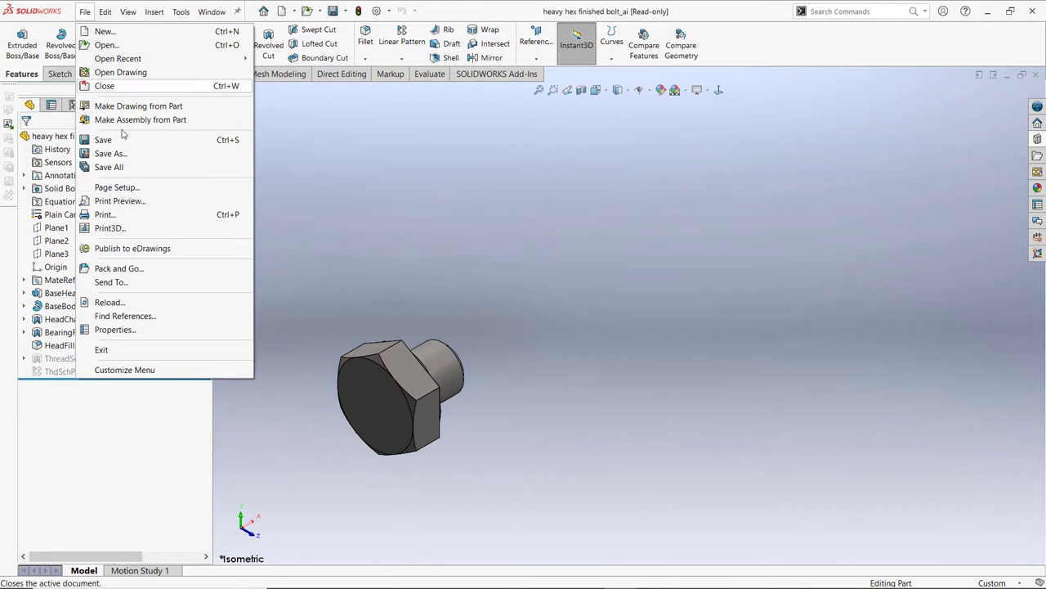
{"action": "left_click", "coordinate": [383, 170]}
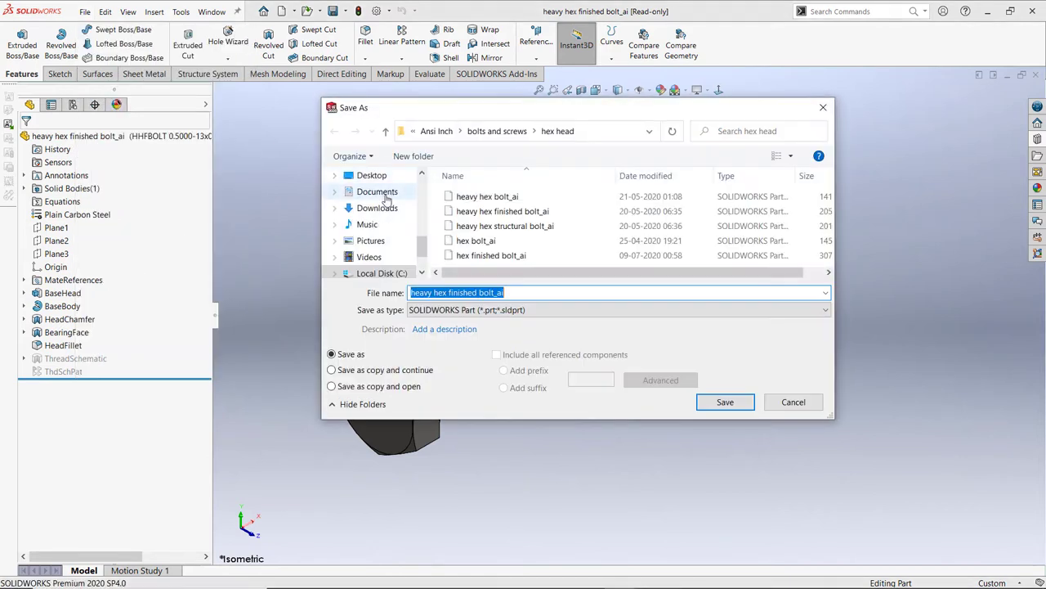
{"action": "left_click", "coordinate": [372, 175]}
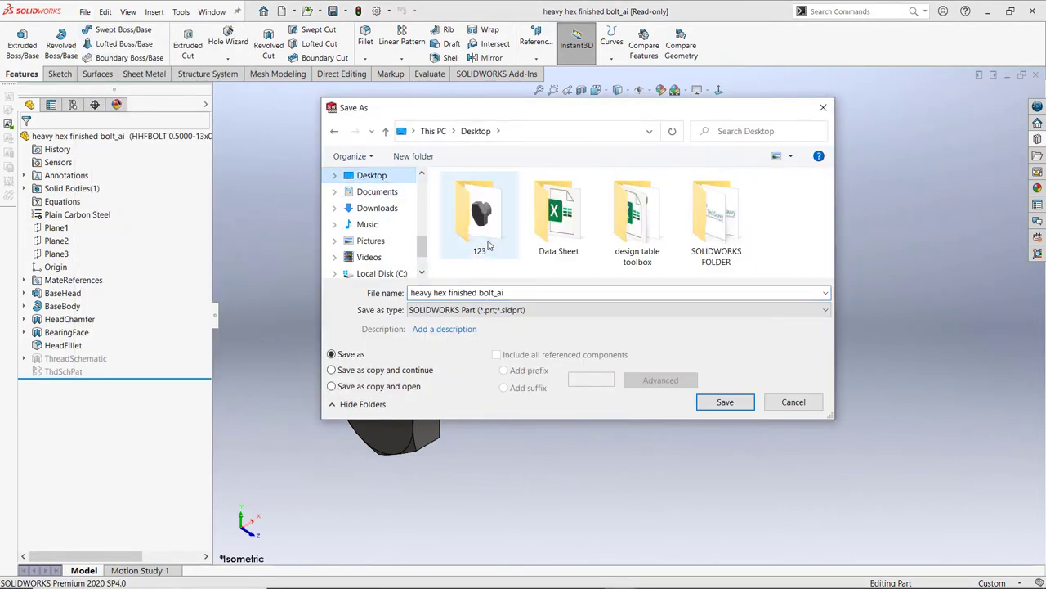
{"action": "double_click", "coordinate": [486, 216]}
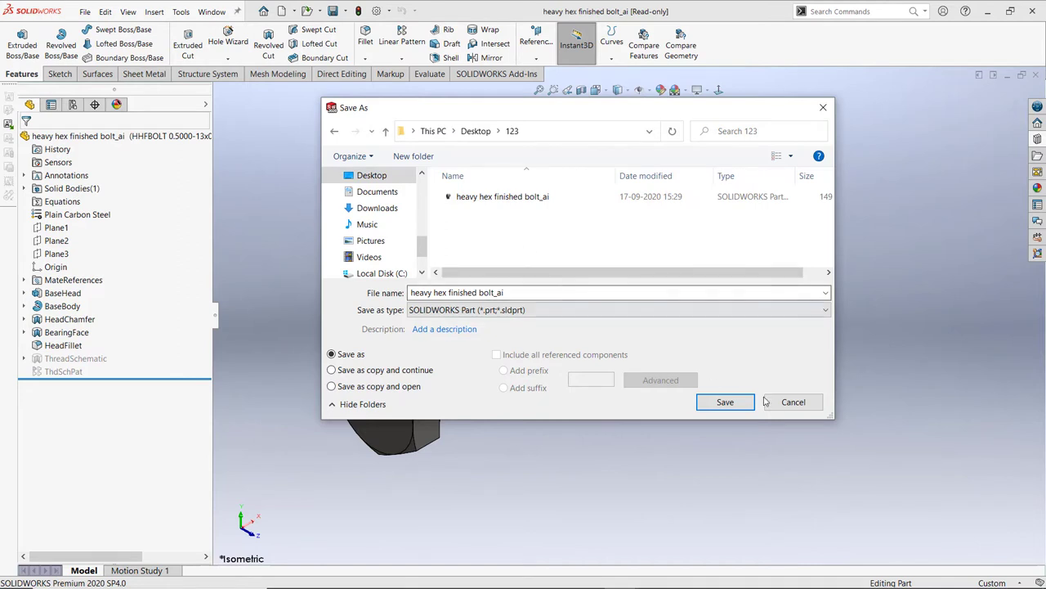
{"action": "left_click", "coordinate": [793, 401]}
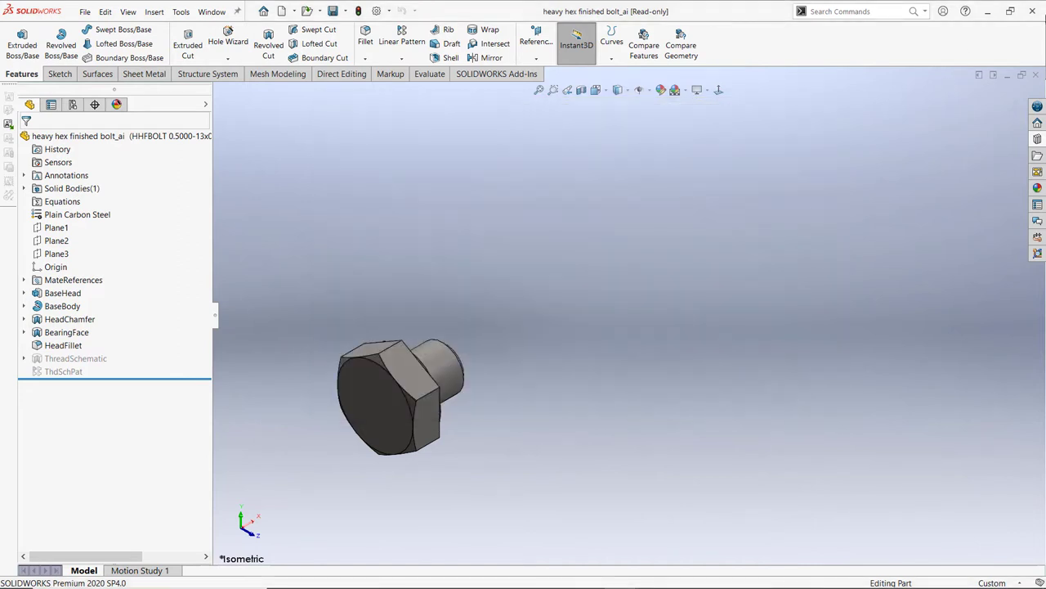
{"action": "left_click", "coordinate": [1035, 75]}
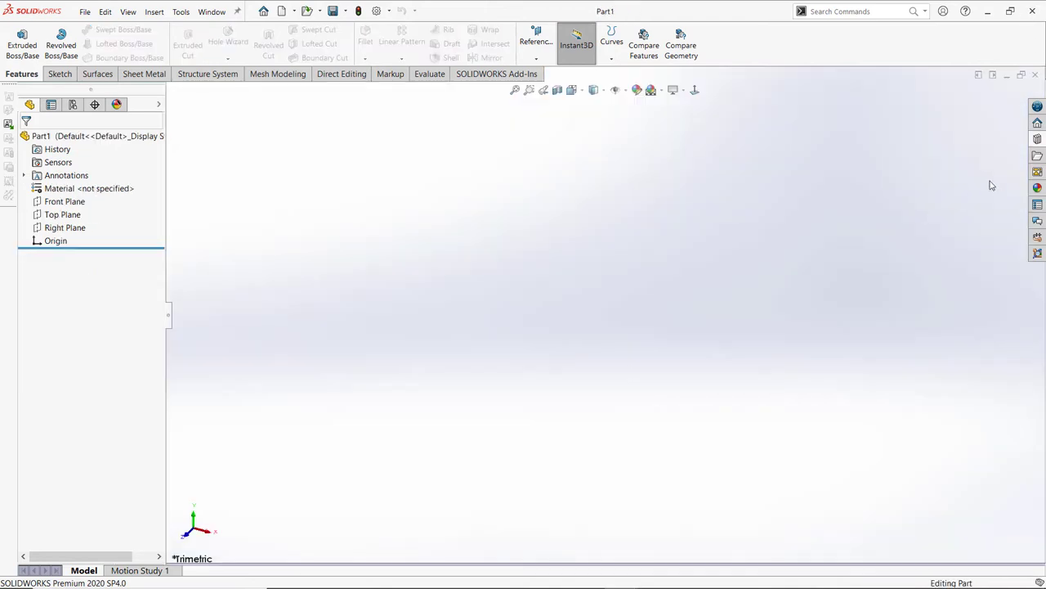
Step: Bring the Square Head Lag Screw in from Design Library > Lag Screws and open it read-only
{"action": "left_click", "coordinate": [1034, 139]}
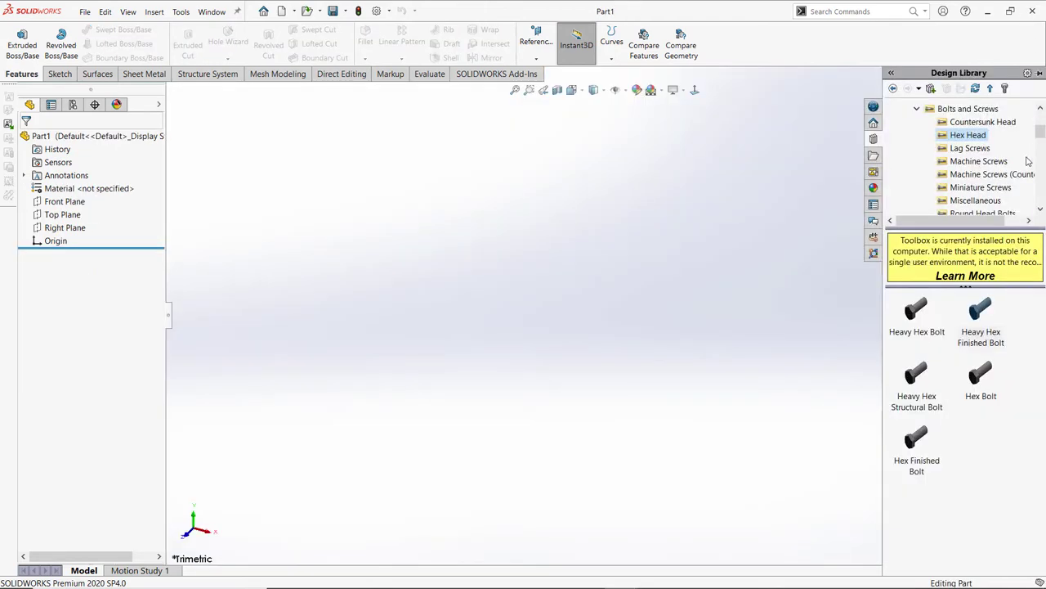
{"action": "left_click", "coordinate": [965, 149]}
{"action": "left_click", "coordinate": [978, 333]}
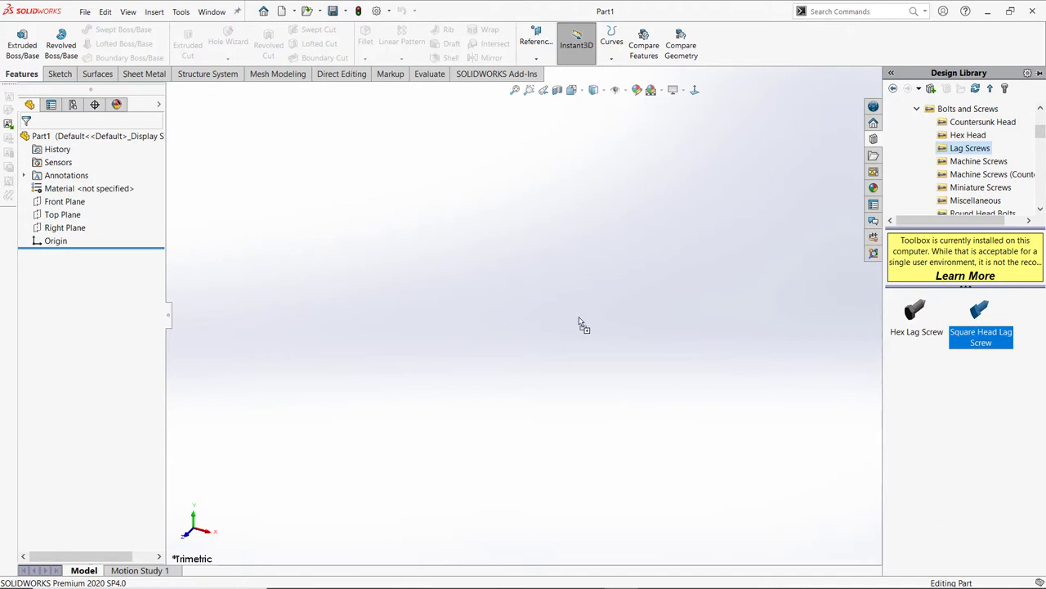
{"action": "left_click_drag", "start_coordinate": [579, 323], "coordinate": [568, 318]}
{"action": "left_click", "coordinate": [554, 299]}
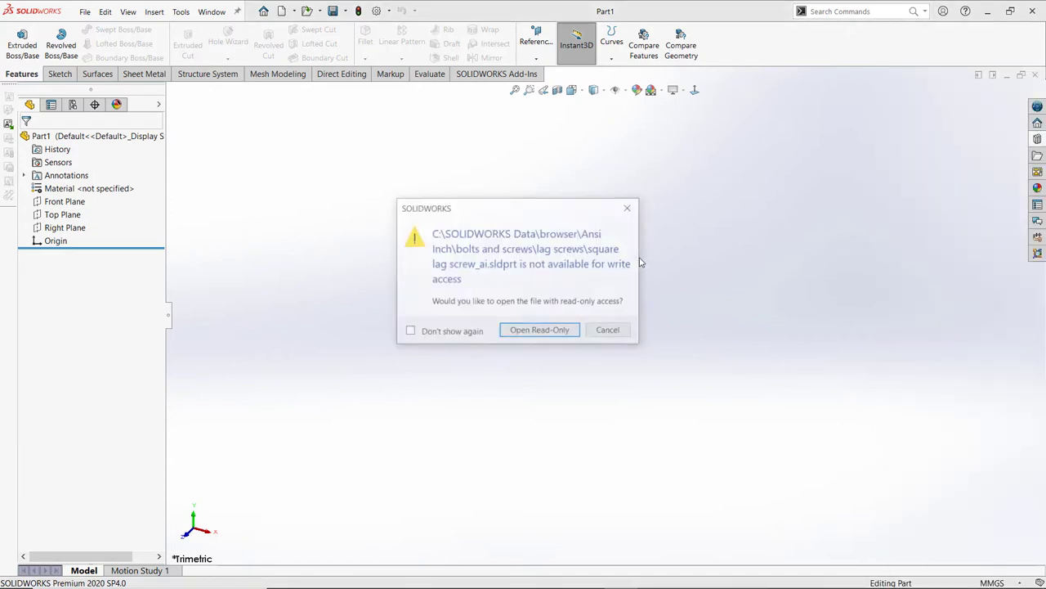
{"action": "left_click", "coordinate": [607, 330]}
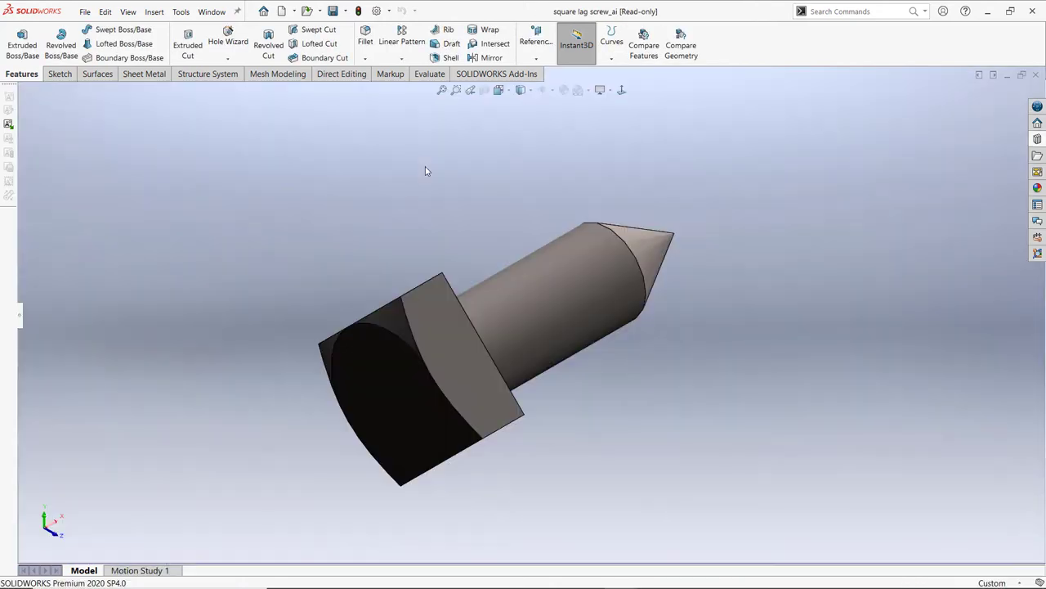
{"action": "left_click", "coordinate": [21, 314]}
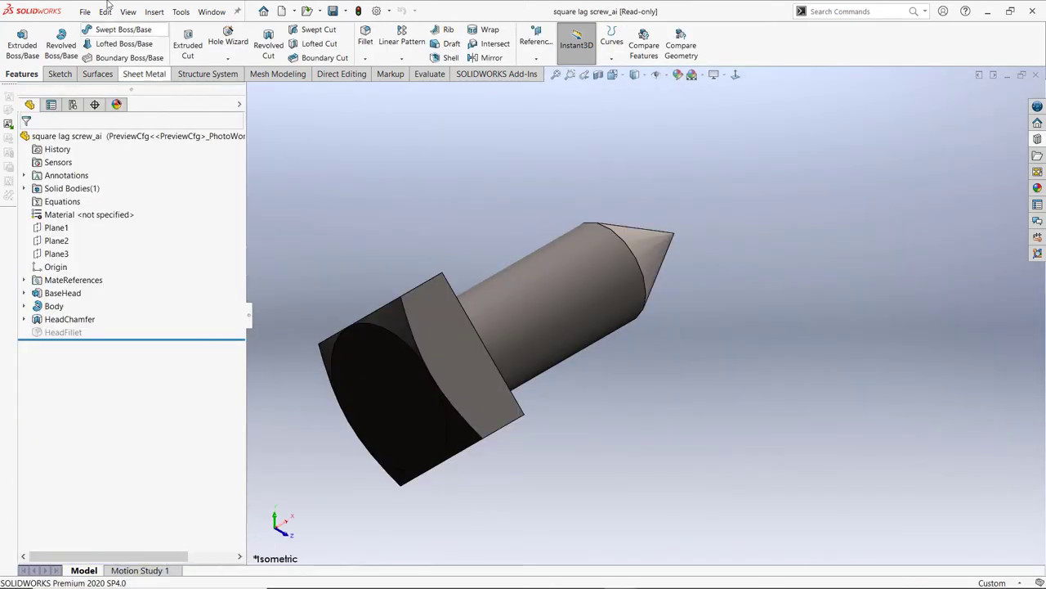
Step: Save a copy of square lag screw_ai into Desktop\123, then close it and the empty Part1
{"action": "left_click", "coordinate": [84, 11]}
{"action": "left_click", "coordinate": [144, 155]}
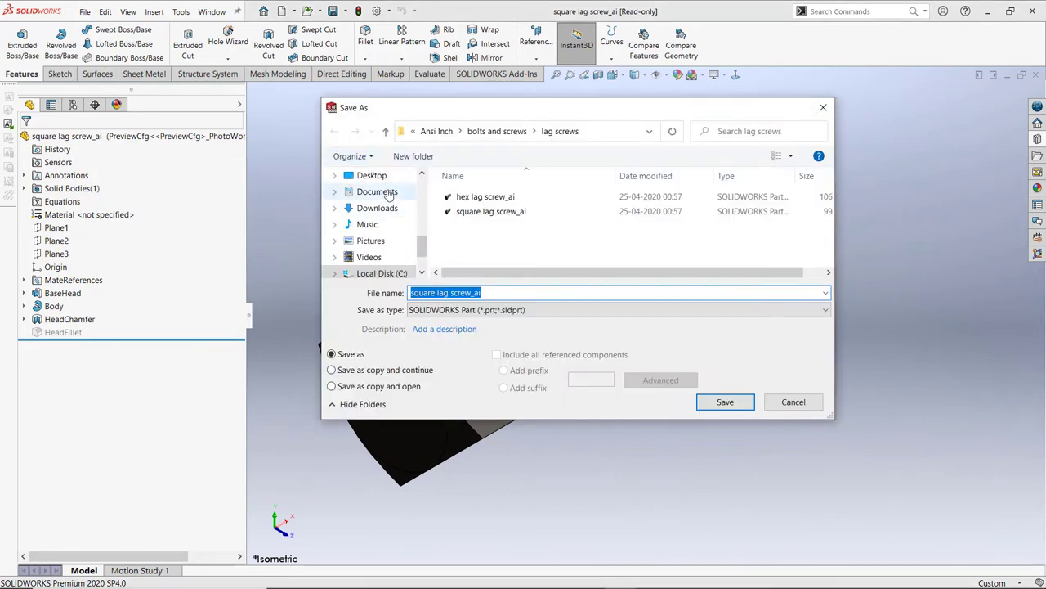
{"action": "left_click", "coordinate": [372, 175]}
{"action": "left_click", "coordinate": [505, 248]}
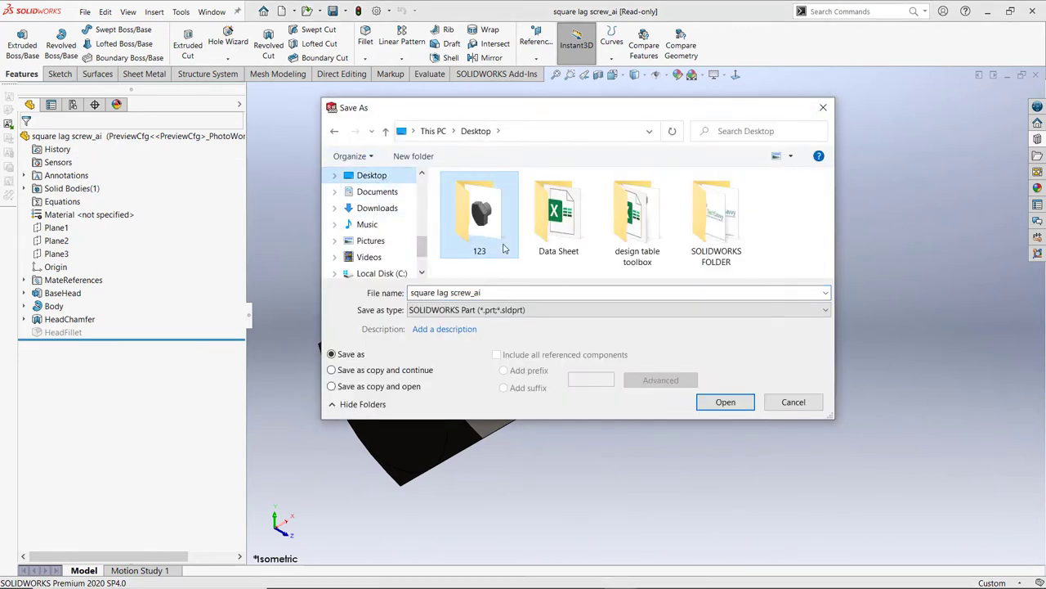
{"action": "double_click", "coordinate": [505, 248]}
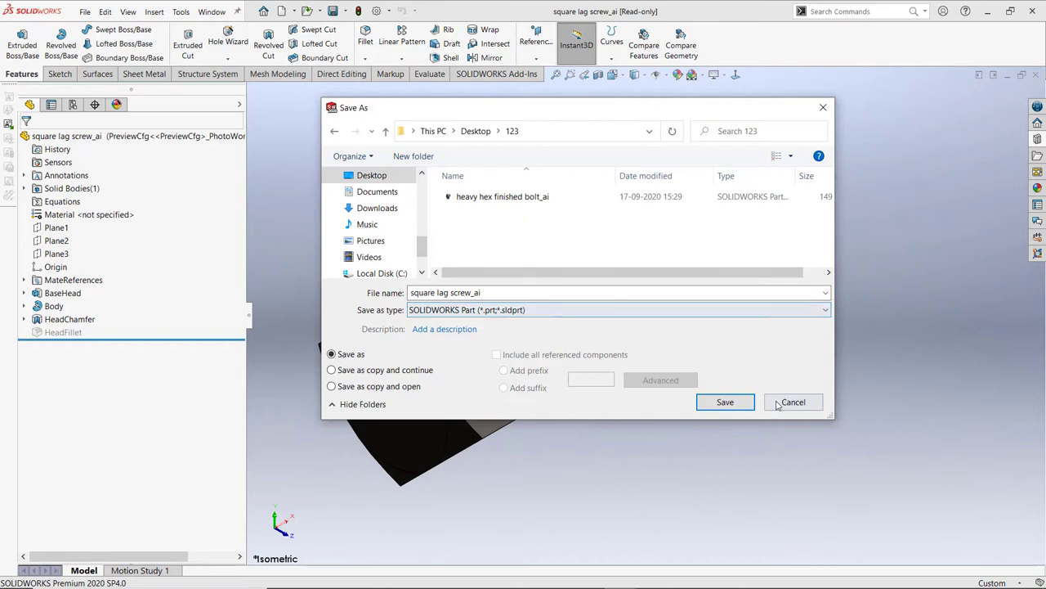
{"action": "left_click", "coordinate": [722, 402]}
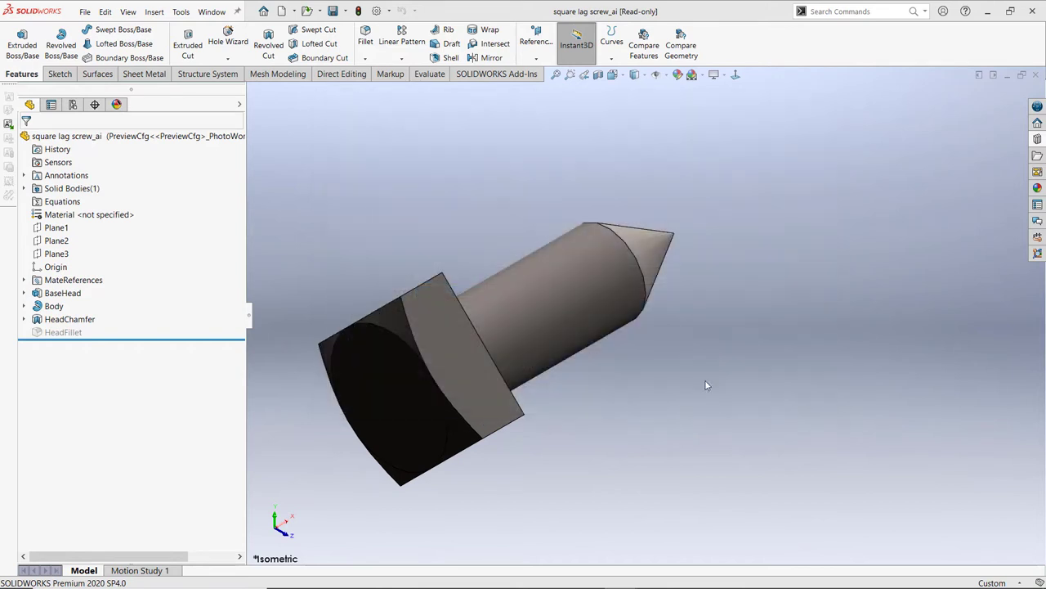
{"action": "left_click", "coordinate": [1036, 75]}
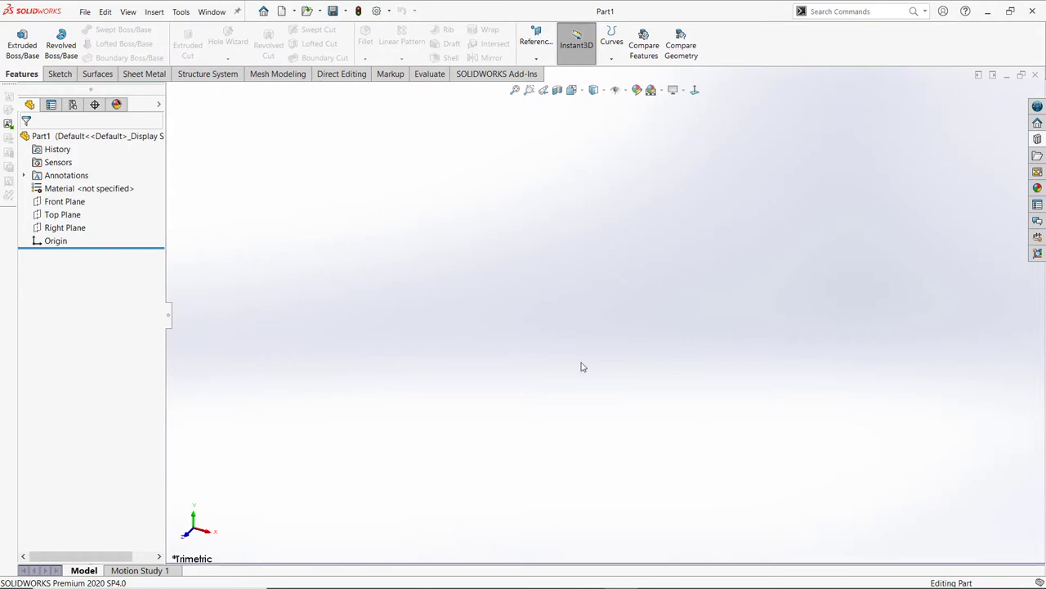
{"action": "left_click", "coordinate": [1035, 75]}
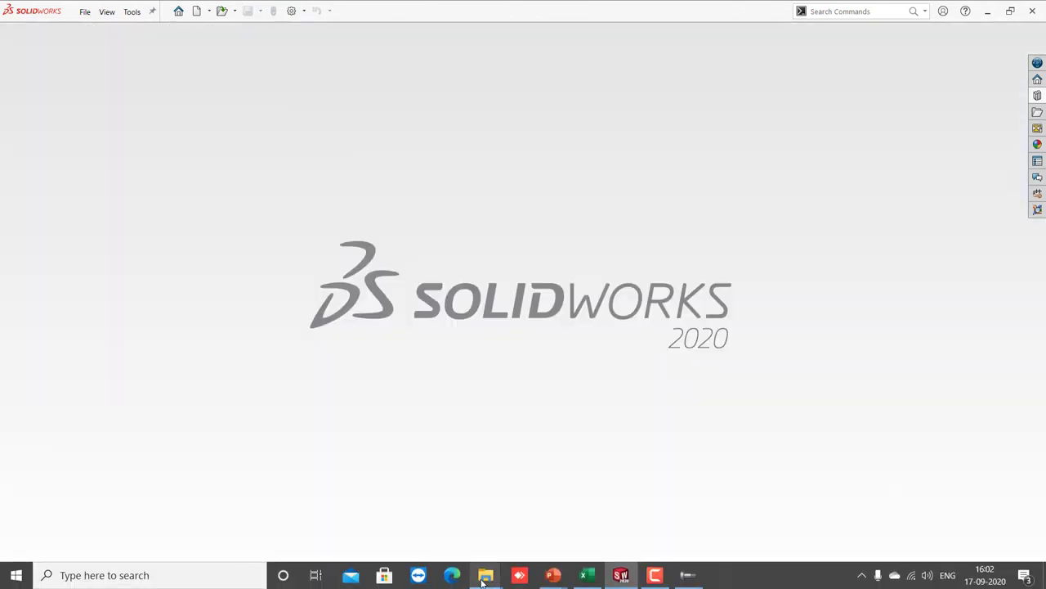
Step: Browse to C:\Program Files\SOLIDWORKS Corp\SOLIDWORKS\Toolbox\data utilities and select sldsetdocprop
{"action": "mouse_move", "coordinate": [483, 580]}
{"action": "left_click", "coordinate": [266, 503]}
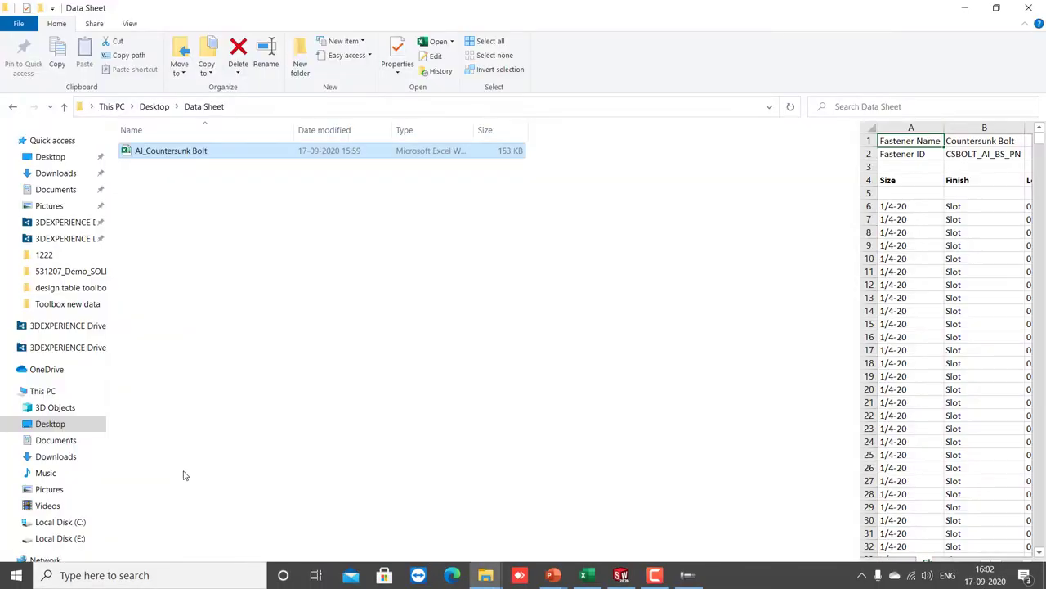
{"action": "left_click", "coordinate": [74, 523]}
{"action": "left_click", "coordinate": [187, 211]}
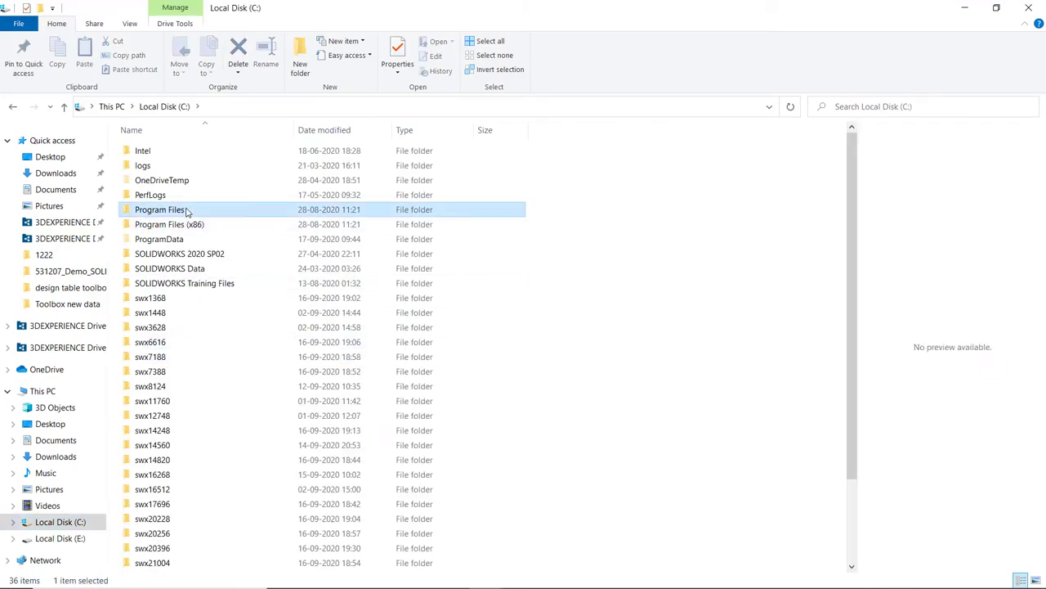
{"action": "double_click", "coordinate": [188, 211]}
{"action": "double_click", "coordinate": [197, 401]}
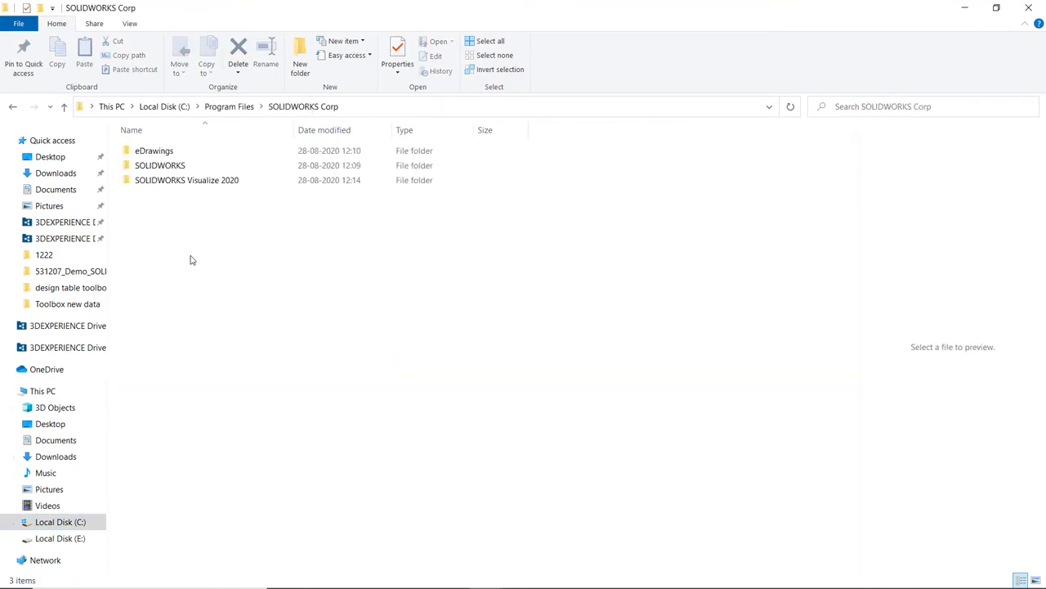
{"action": "double_click", "coordinate": [187, 166]}
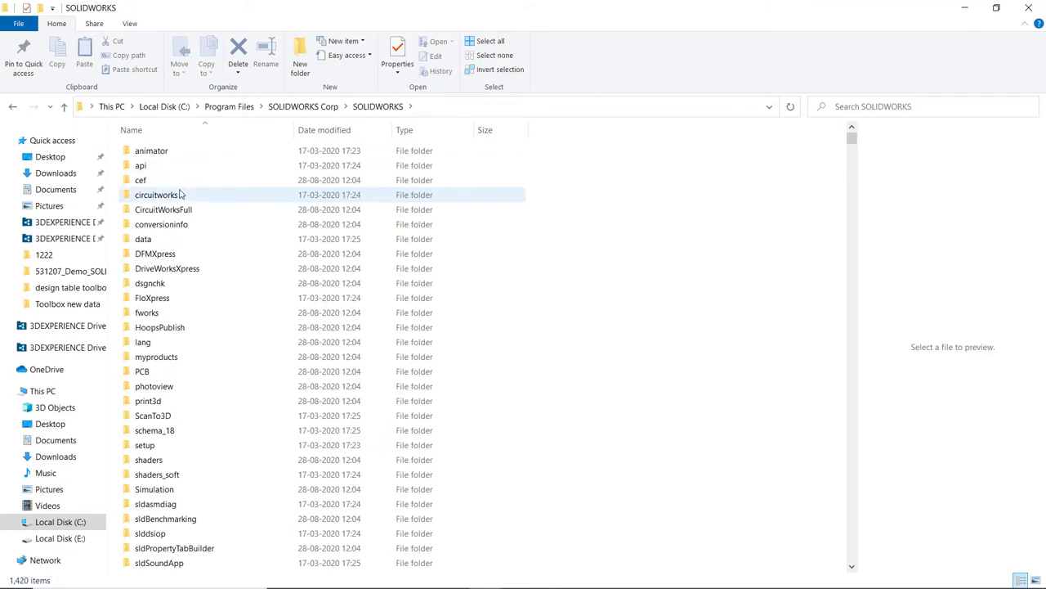
{"action": "scroll", "coordinate": [170, 458], "scroll_direction": "down", "scroll_amount": 4}
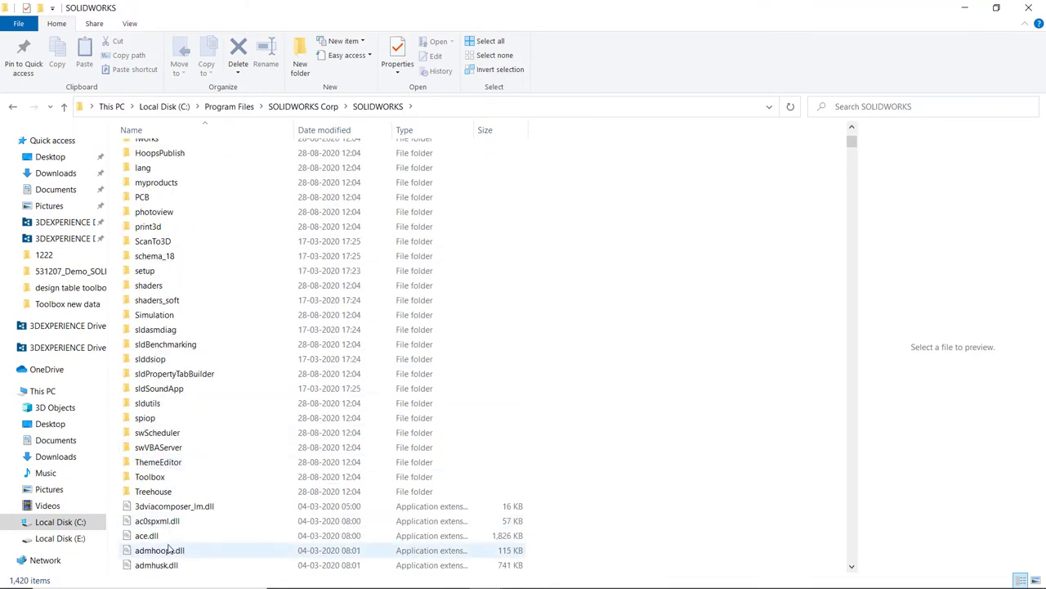
{"action": "double_click", "coordinate": [175, 478]}
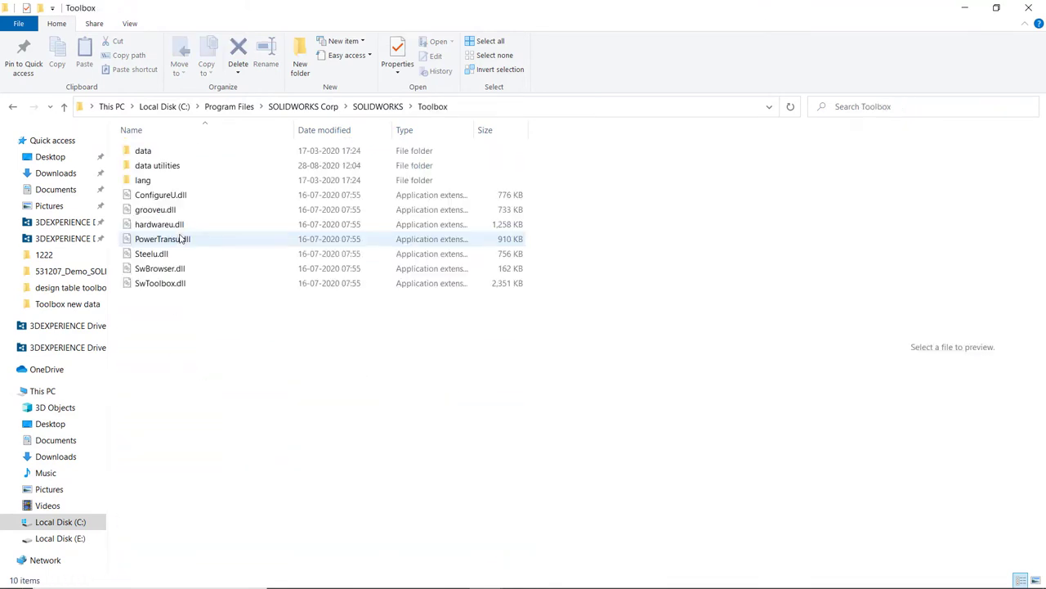
{"action": "double_click", "coordinate": [169, 165]}
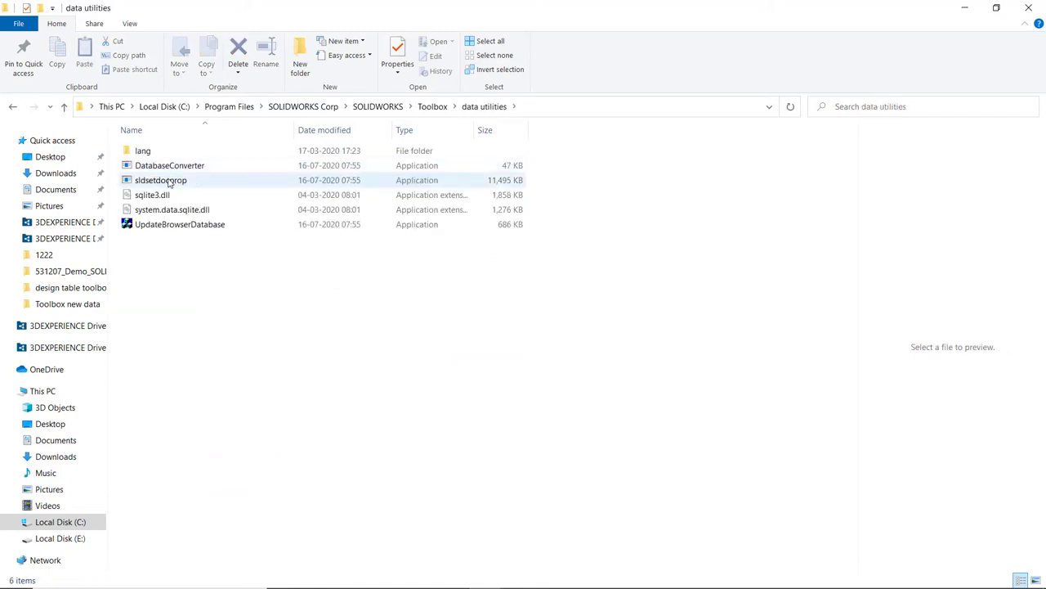
{"action": "left_click", "coordinate": [169, 181]}
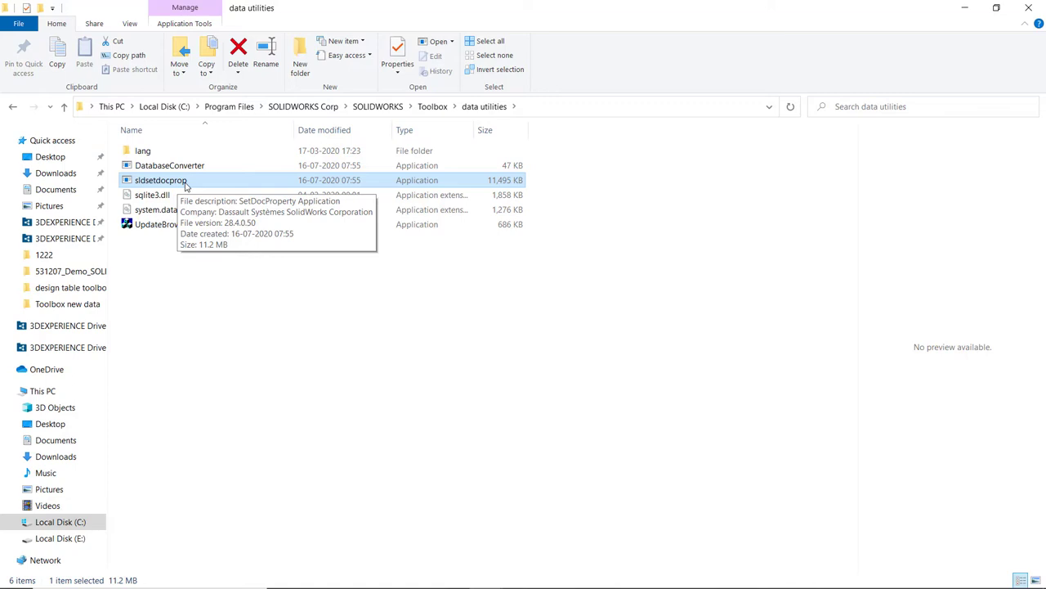
Step: Launch sldsetdocprop, set Property state to No, and add the square lag screw_ai part to the list
{"action": "right_click", "coordinate": [186, 183]}
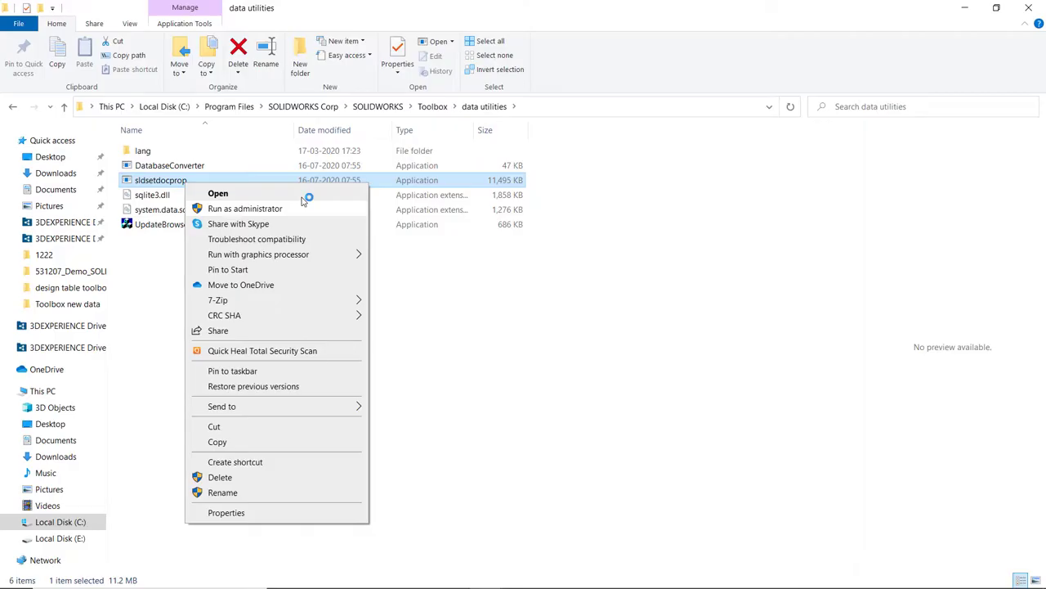
{"action": "left_click", "coordinate": [246, 193]}
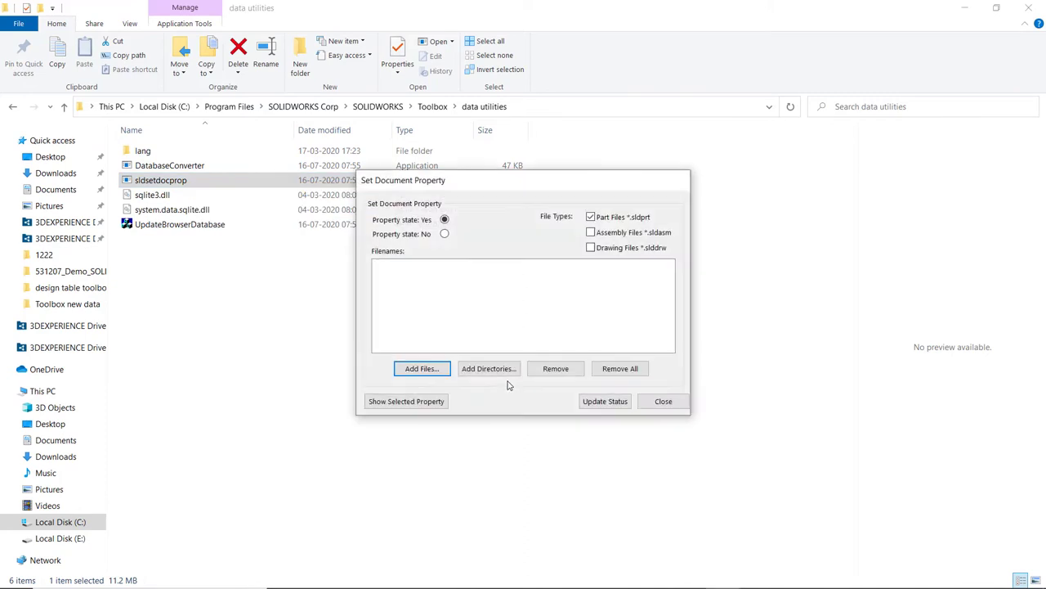
{"action": "left_click", "coordinate": [444, 235]}
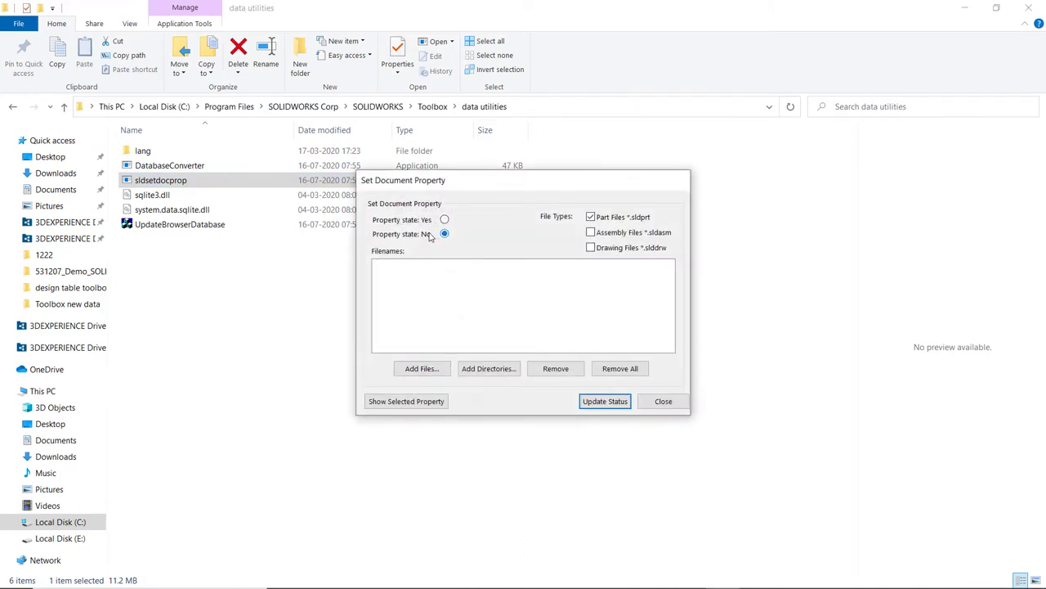
{"action": "left_click", "coordinate": [422, 368]}
{"action": "left_click", "coordinate": [469, 231]}
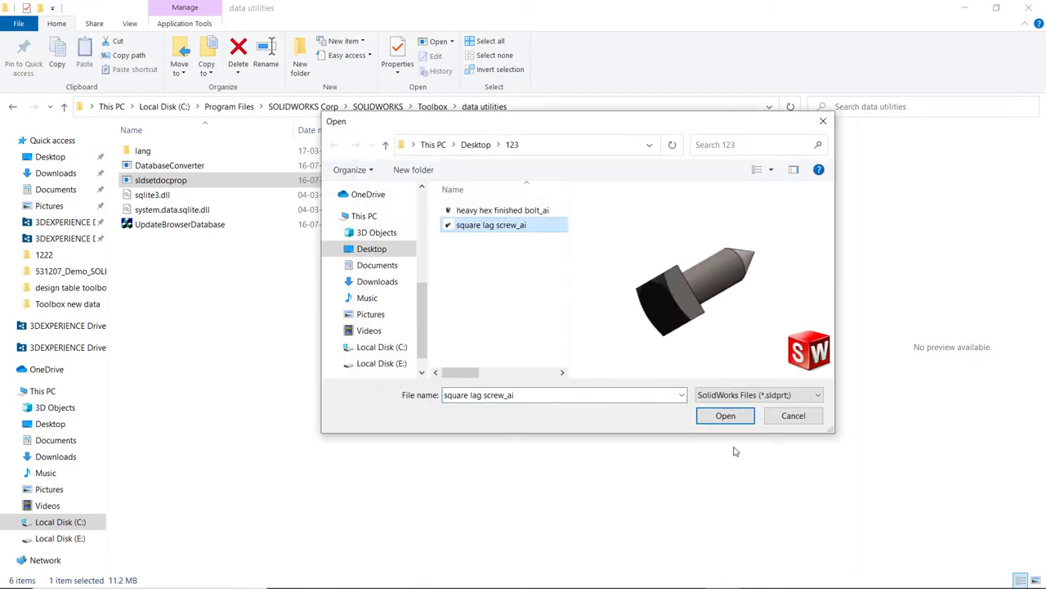
{"action": "left_click", "coordinate": [728, 416]}
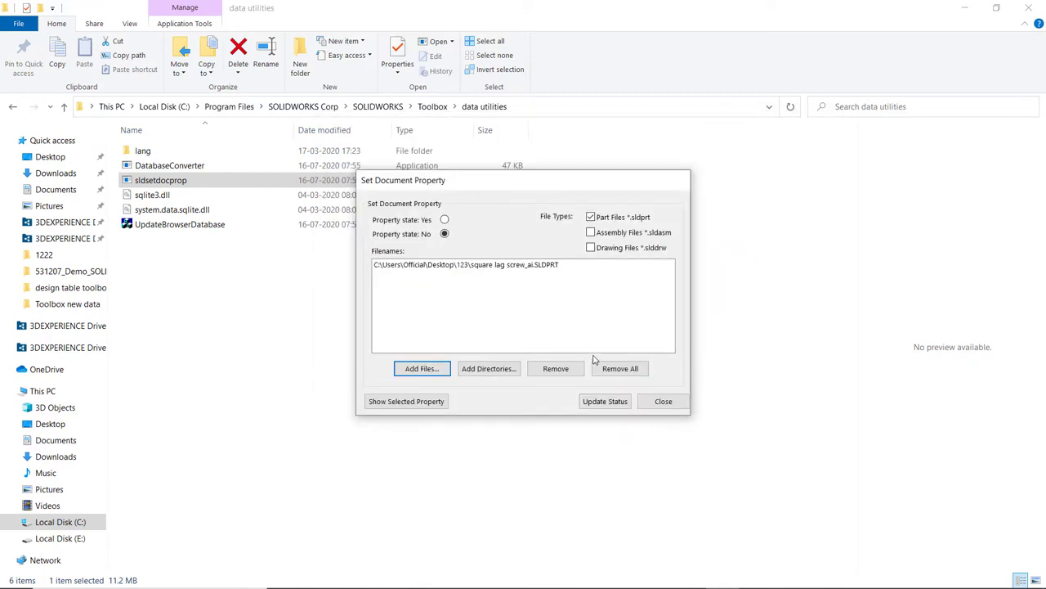
Step: Check the part's Toolbox status, apply the No state with Update Status, and close the utility
{"action": "left_click", "coordinate": [429, 402]}
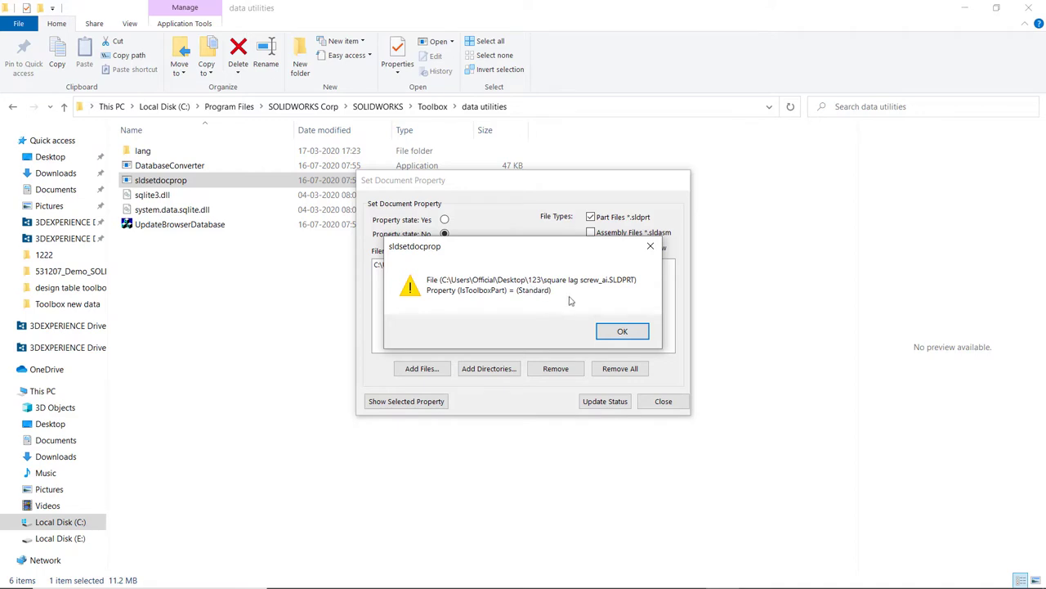
{"action": "left_click", "coordinate": [622, 332]}
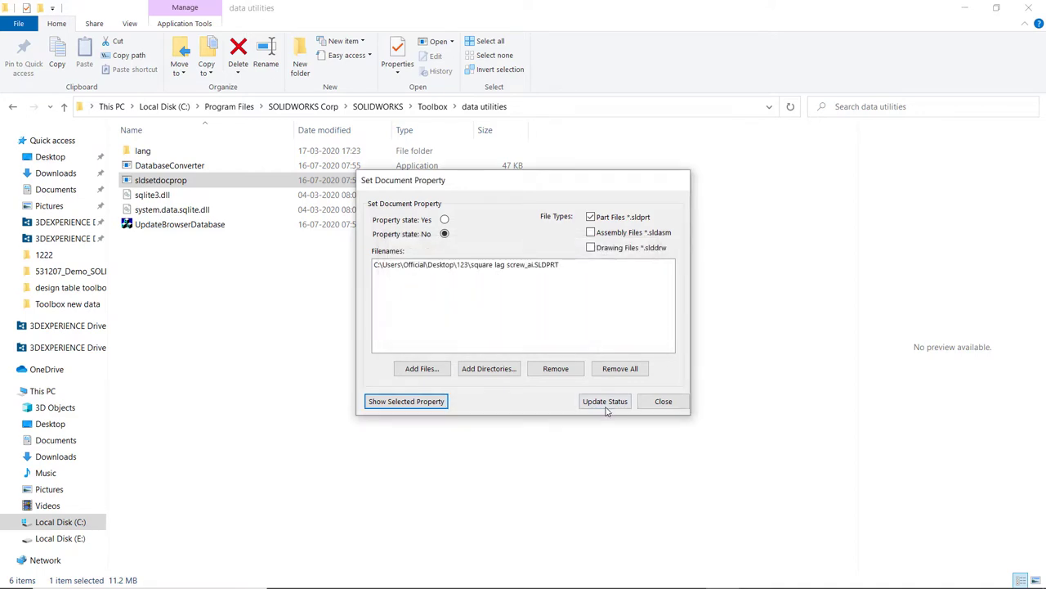
{"action": "left_click", "coordinate": [605, 402]}
{"action": "left_click", "coordinate": [663, 401]}
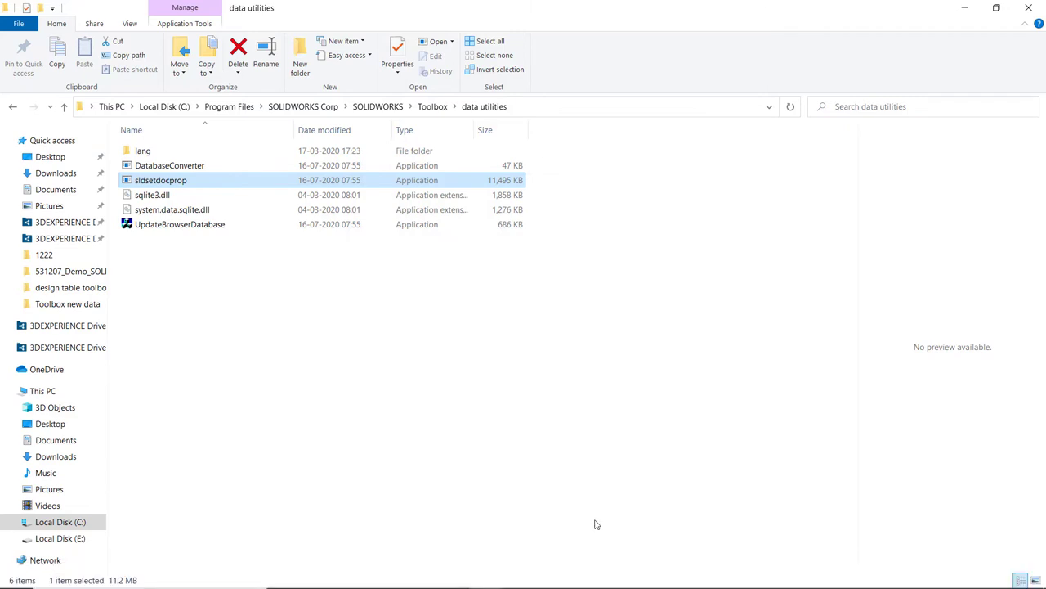
{"action": "key", "text": "alt+Tab"}
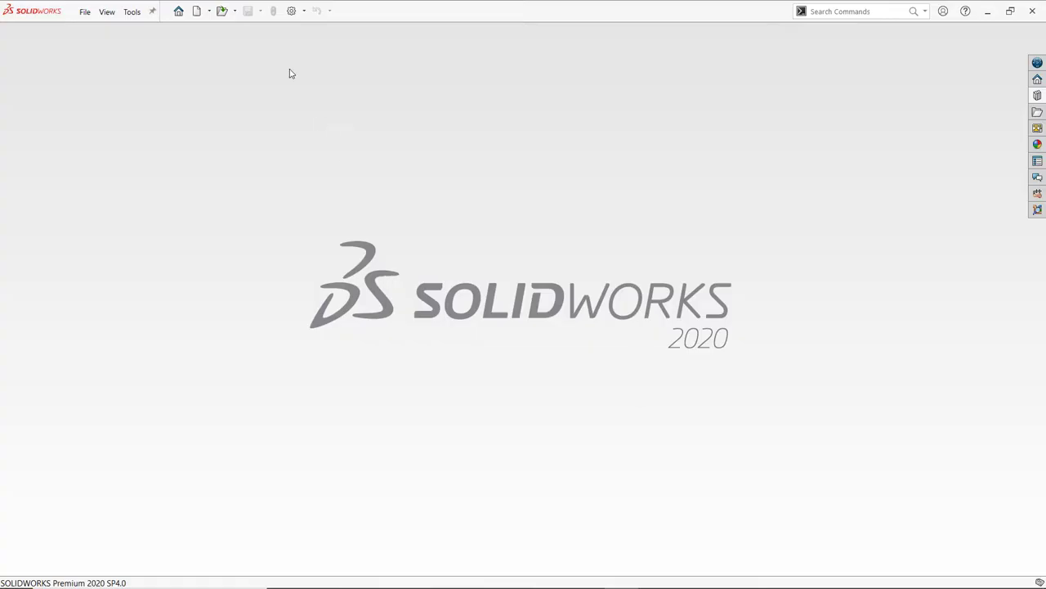
Step: Create a new assembly and insert square lag screw_ai at the assembly origin
{"action": "left_click", "coordinate": [178, 11]}
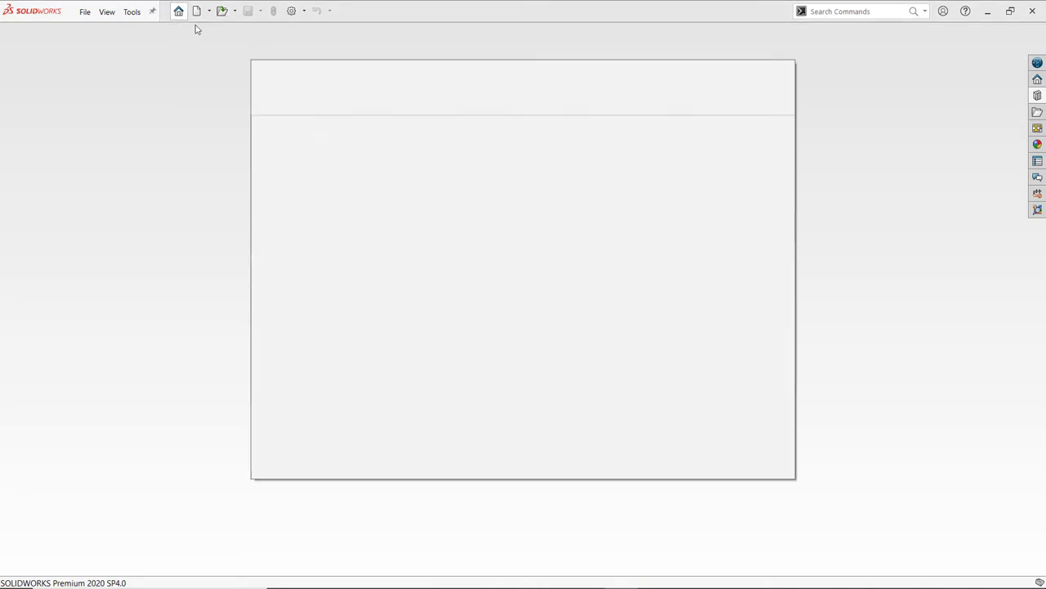
{"action": "left_click", "coordinate": [348, 166]}
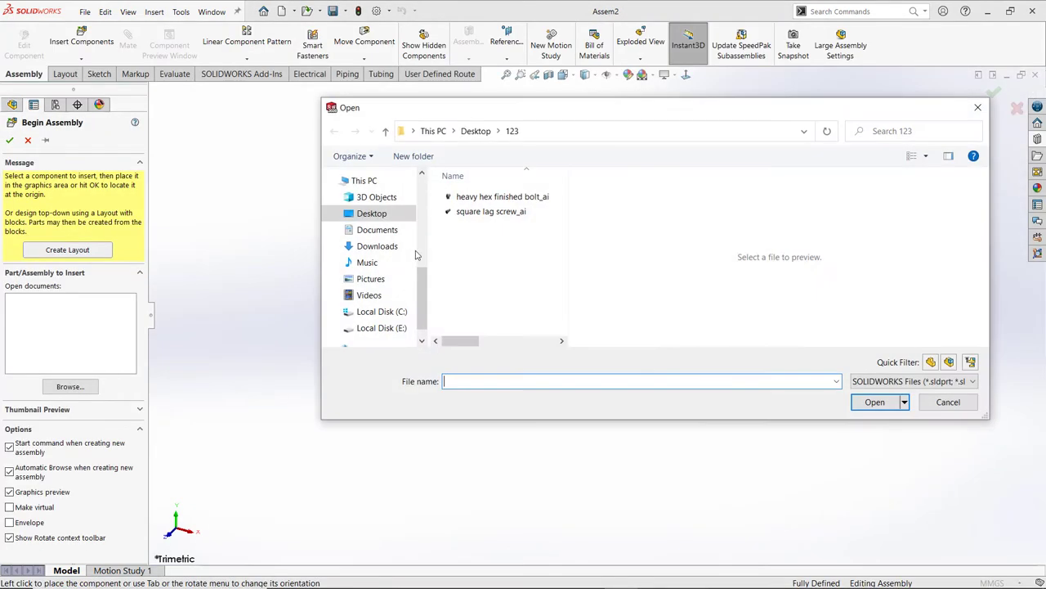
{"action": "left_click", "coordinate": [483, 211]}
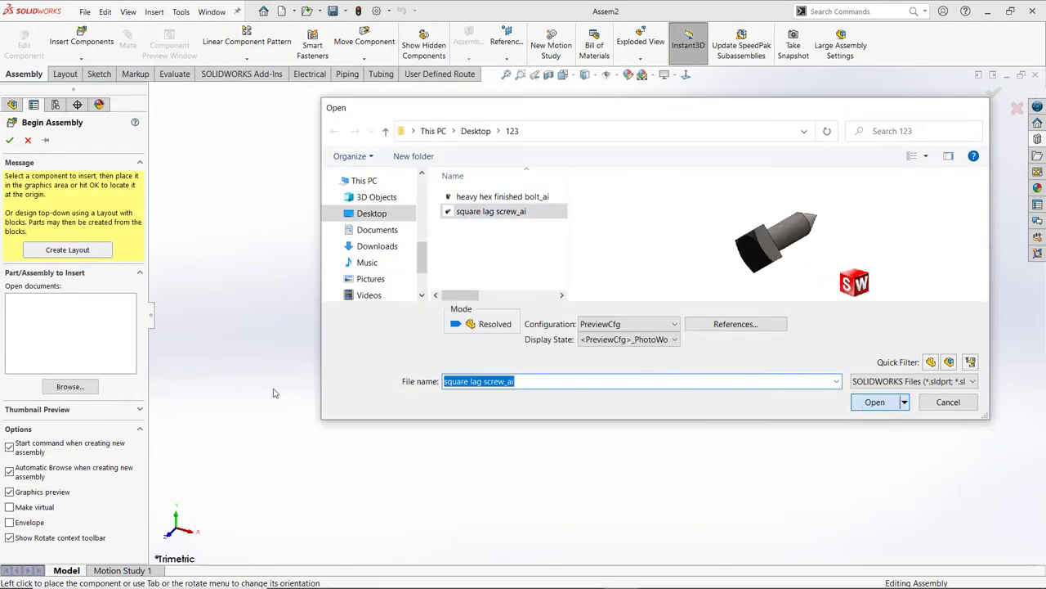
{"action": "key", "text": "Return"}
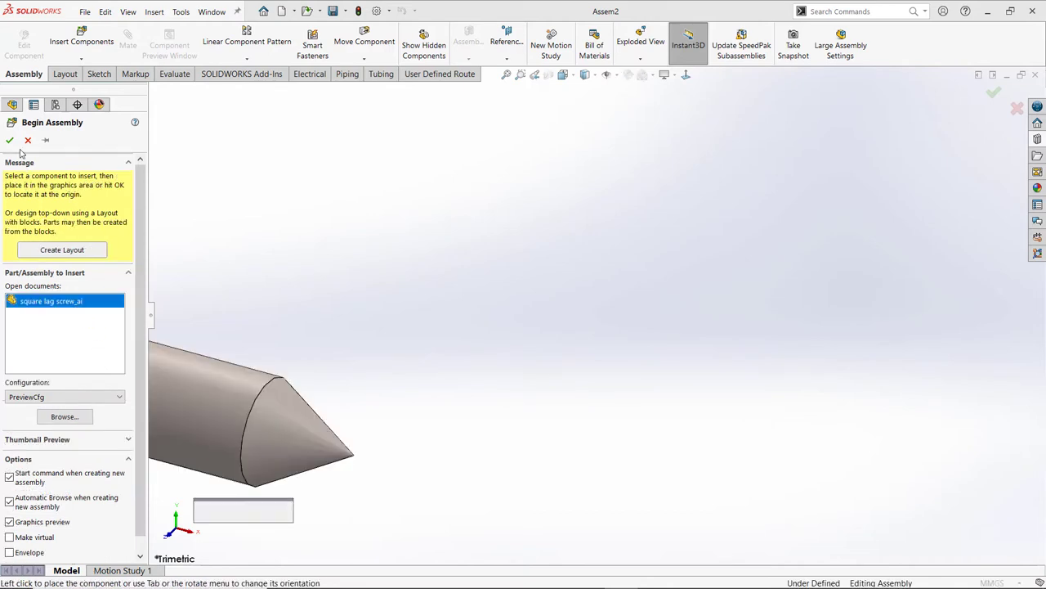
{"action": "left_click", "coordinate": [9, 141]}
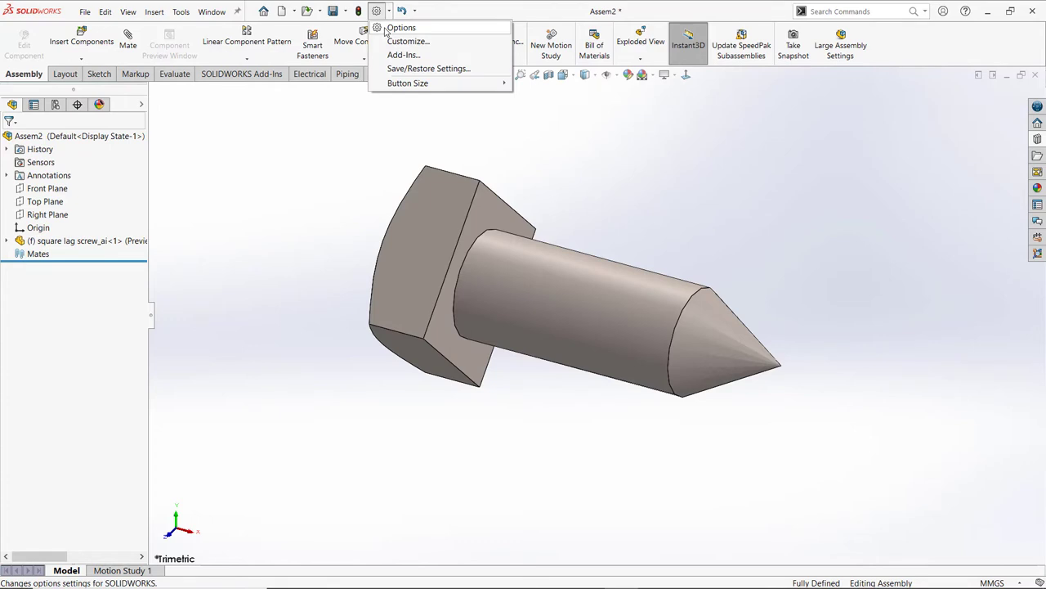
{"action": "left_click", "coordinate": [400, 28]}
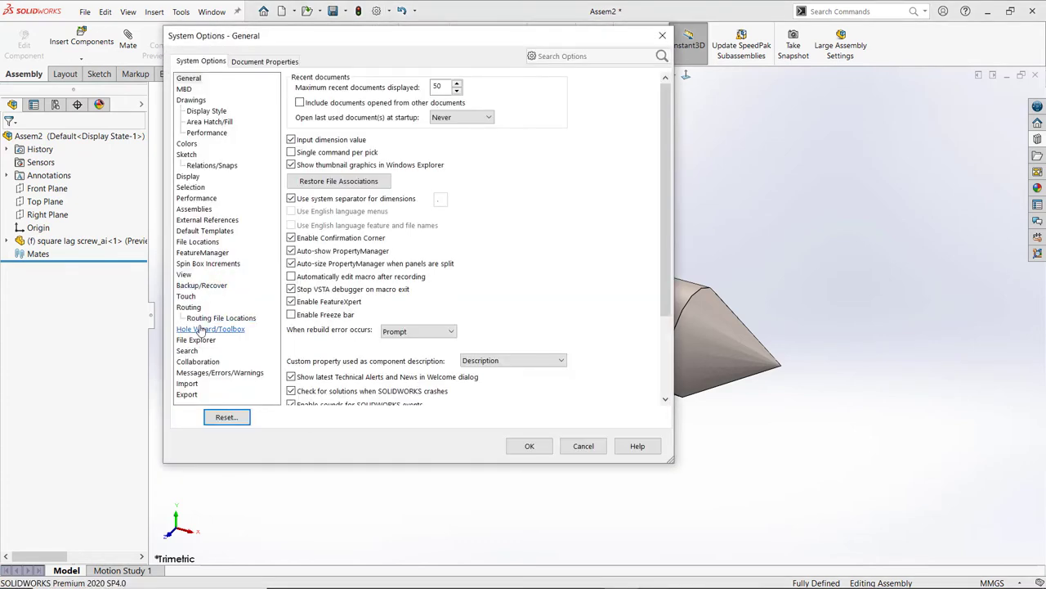
{"action": "left_click", "coordinate": [201, 330]}
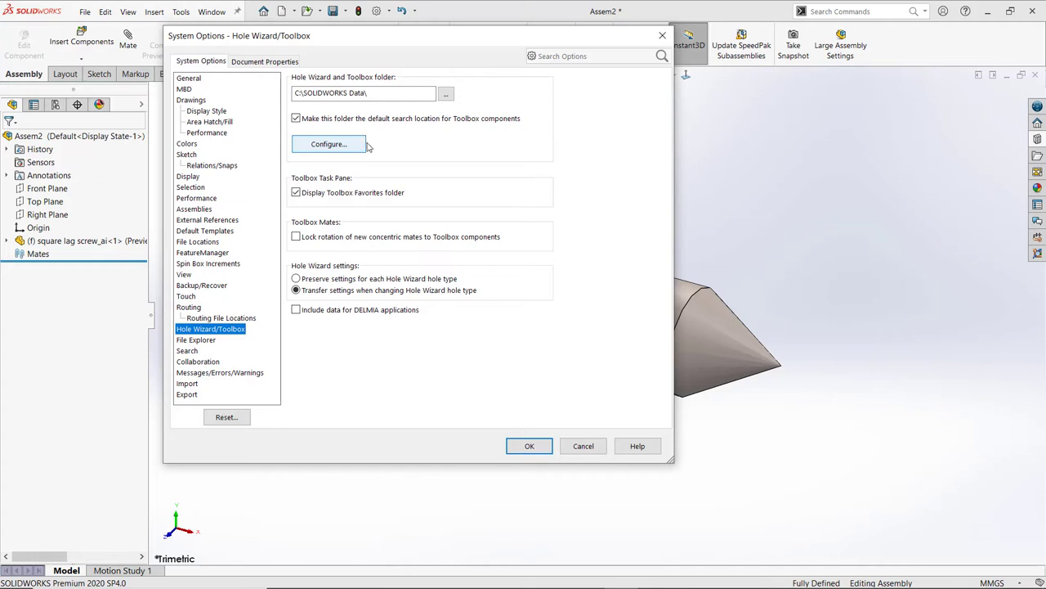
{"action": "left_click", "coordinate": [527, 445]}
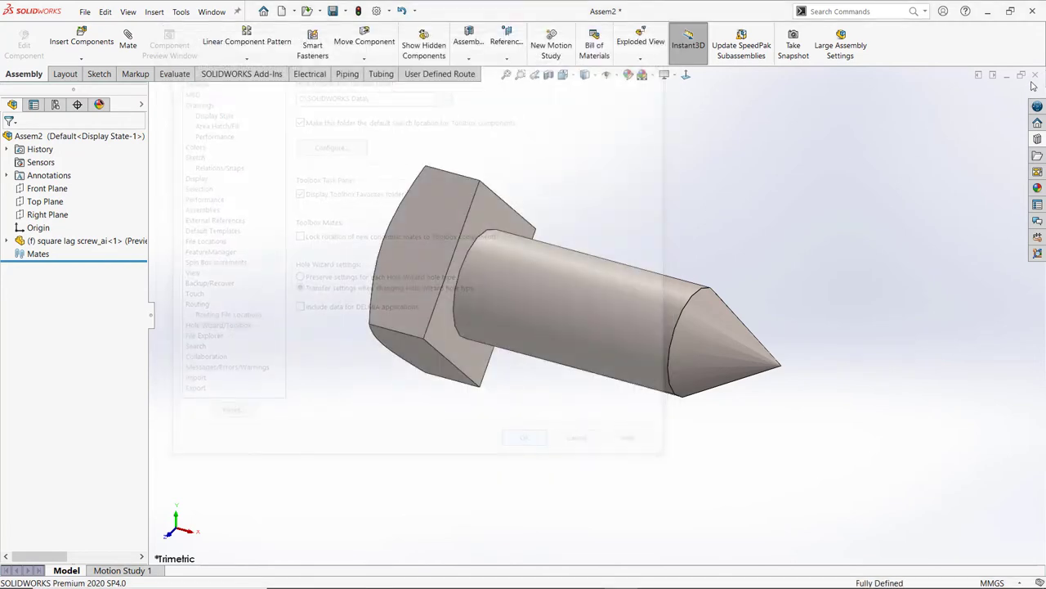
Step: Close the assembly without saving and advance the PowerPoint slideshow to slide 11
{"action": "left_click", "coordinate": [1035, 75]}
{"action": "left_click", "coordinate": [473, 312]}
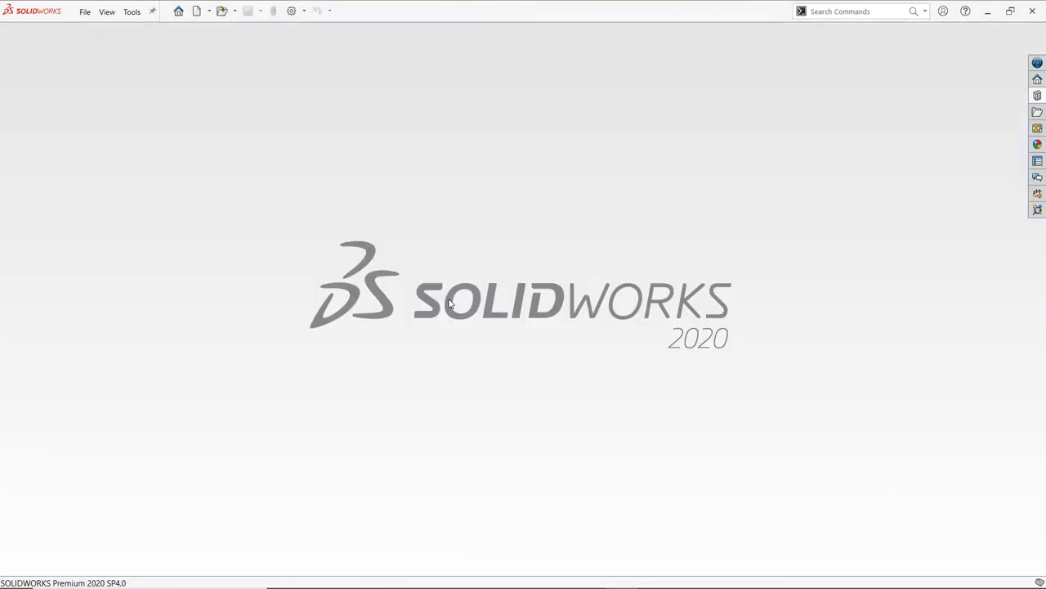
{"action": "key", "text": "alt+Tab"}
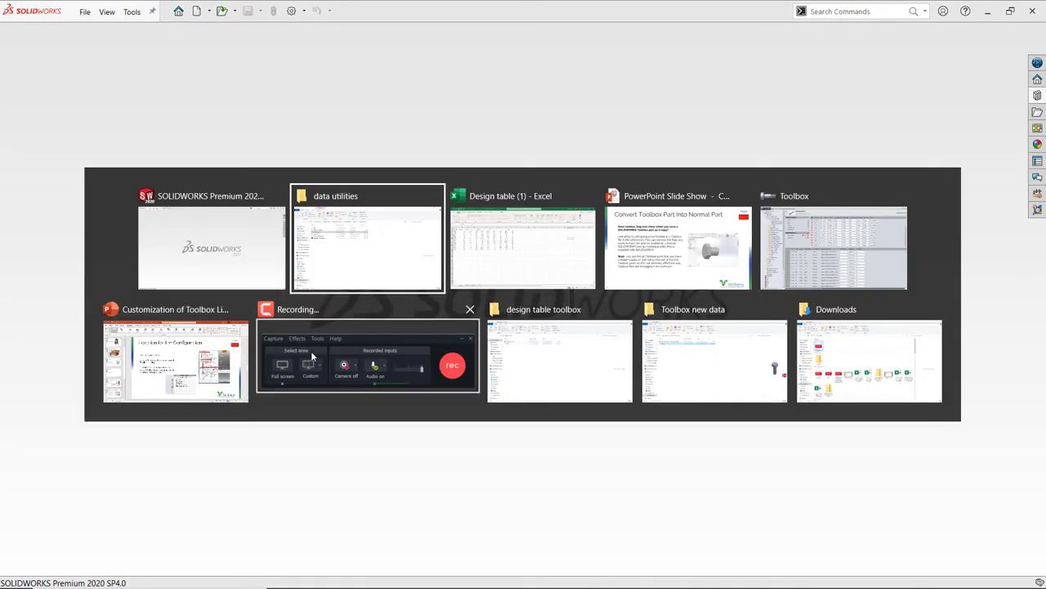
{"action": "left_click", "coordinate": [687, 277]}
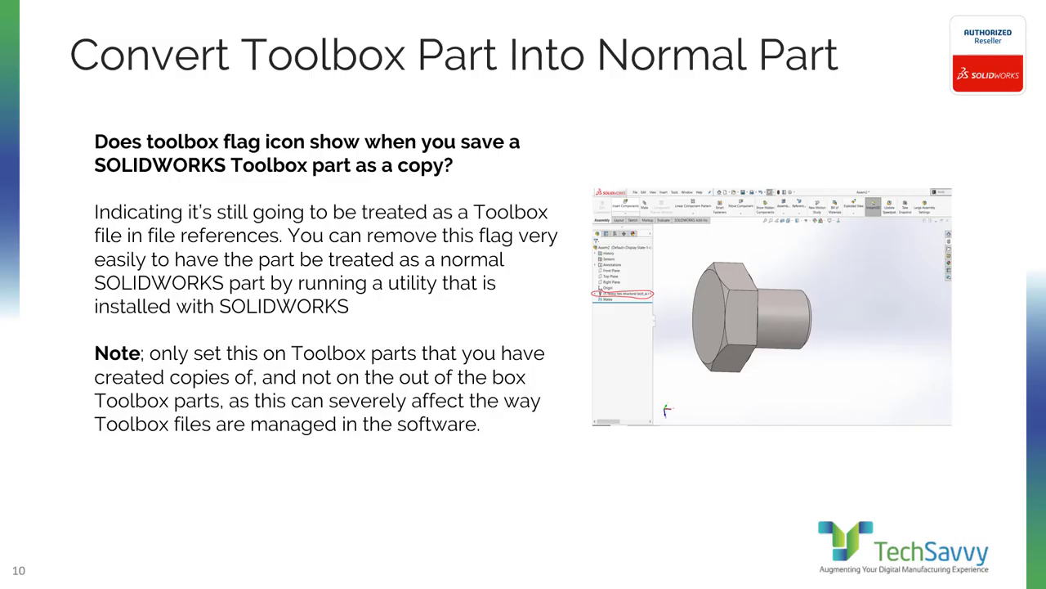
{"action": "key", "text": "Right"}
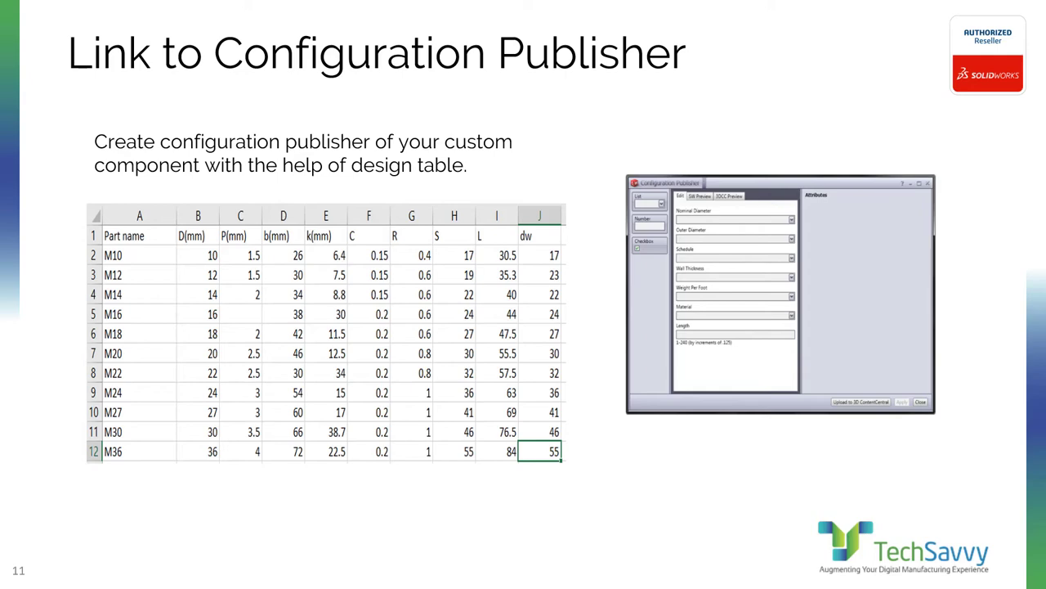
{"action": "key", "text": "alt+Tab"}
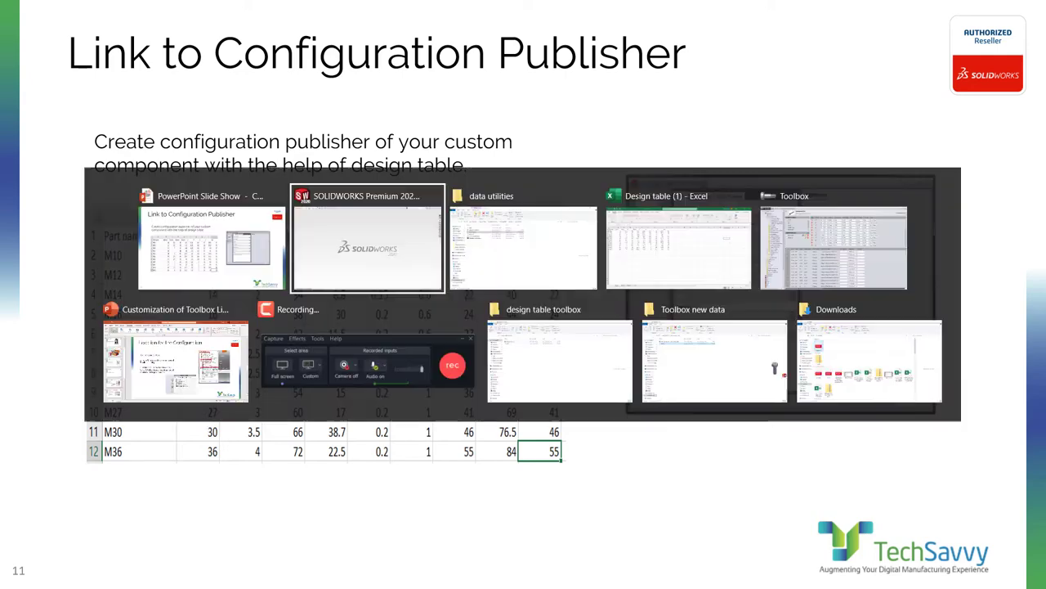
{"action": "left_click", "coordinate": [367, 212]}
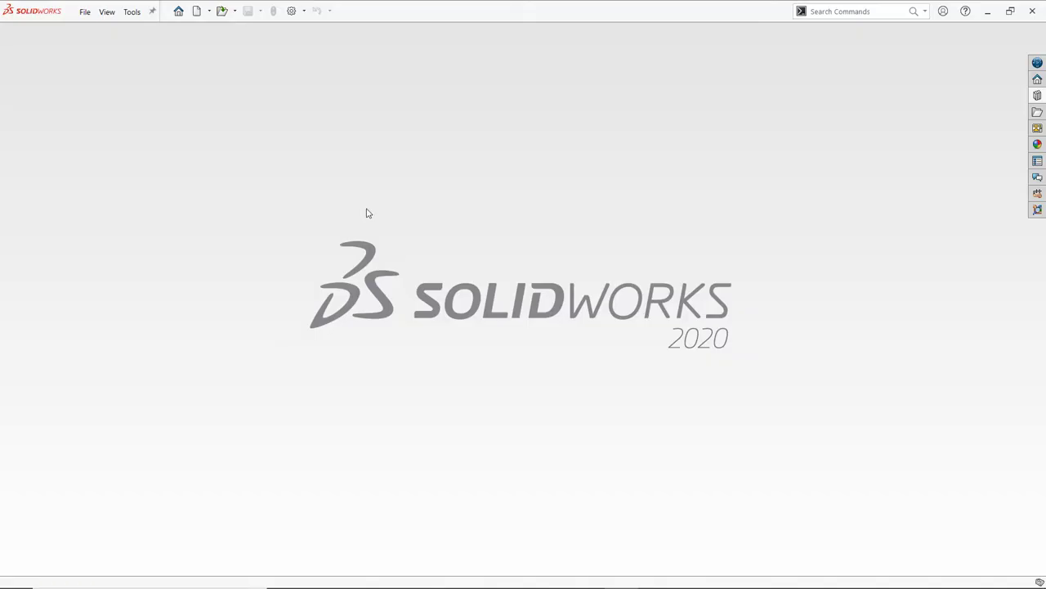
Step: Open recent part Part412 and start an Insert > Tables > Design Table with Auto-create source
{"action": "left_click", "coordinate": [178, 11]}
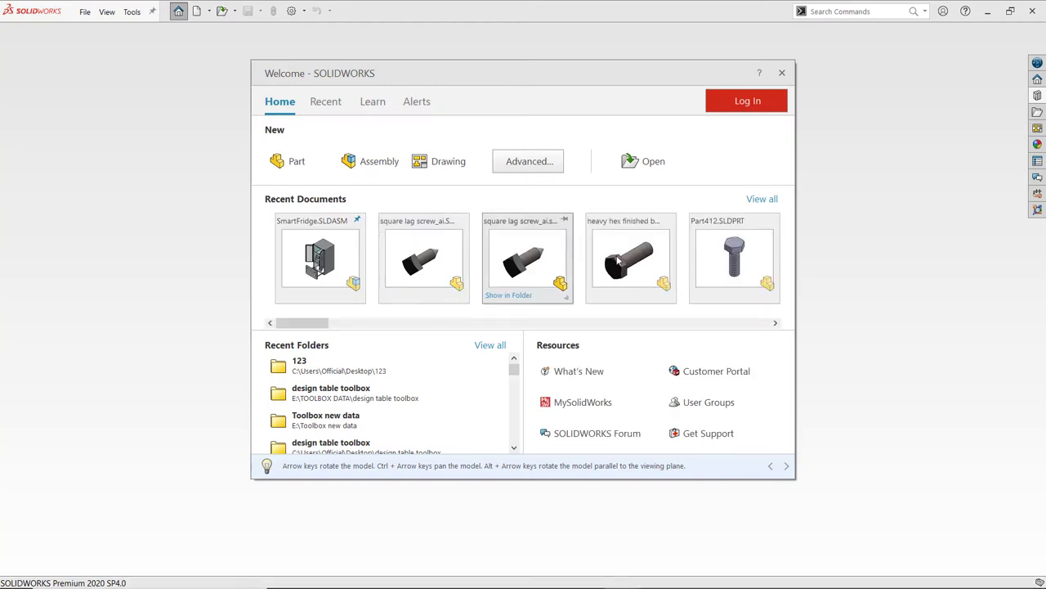
{"action": "left_click", "coordinate": [712, 259]}
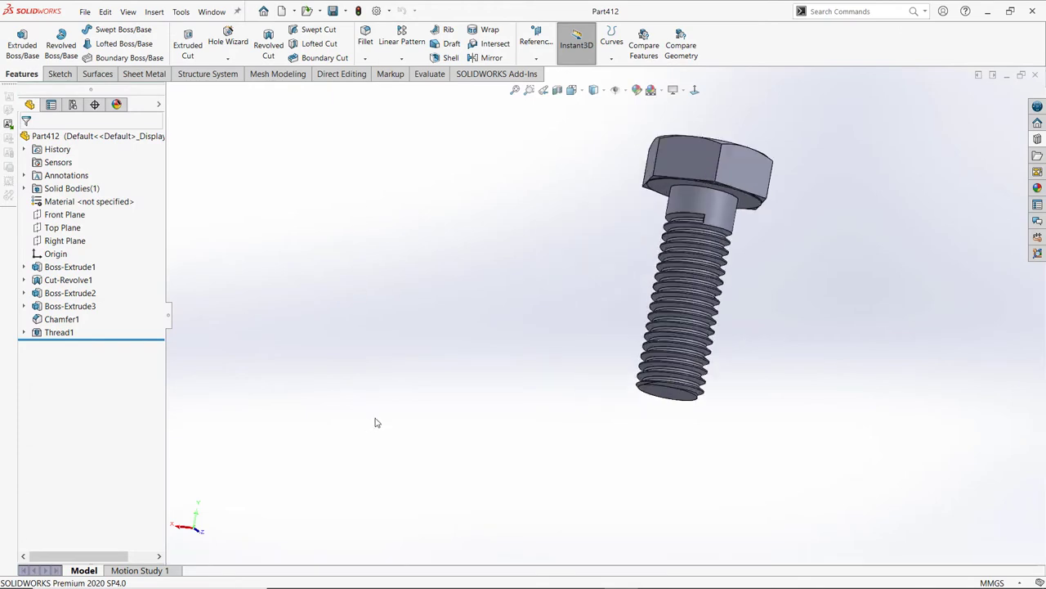
{"action": "left_click", "coordinate": [152, 12]}
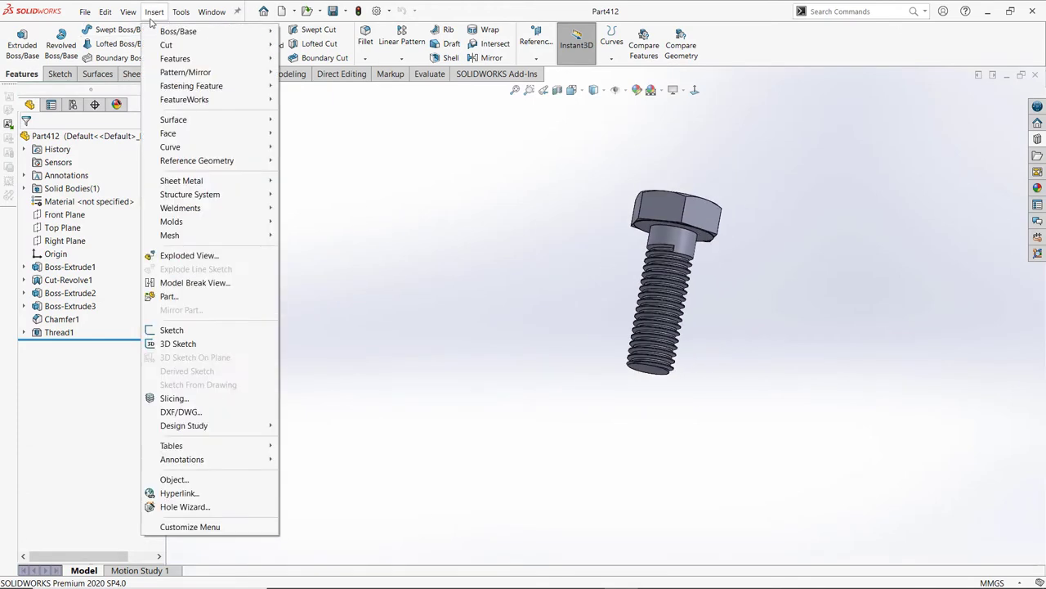
{"action": "mouse_move", "coordinate": [205, 235]}
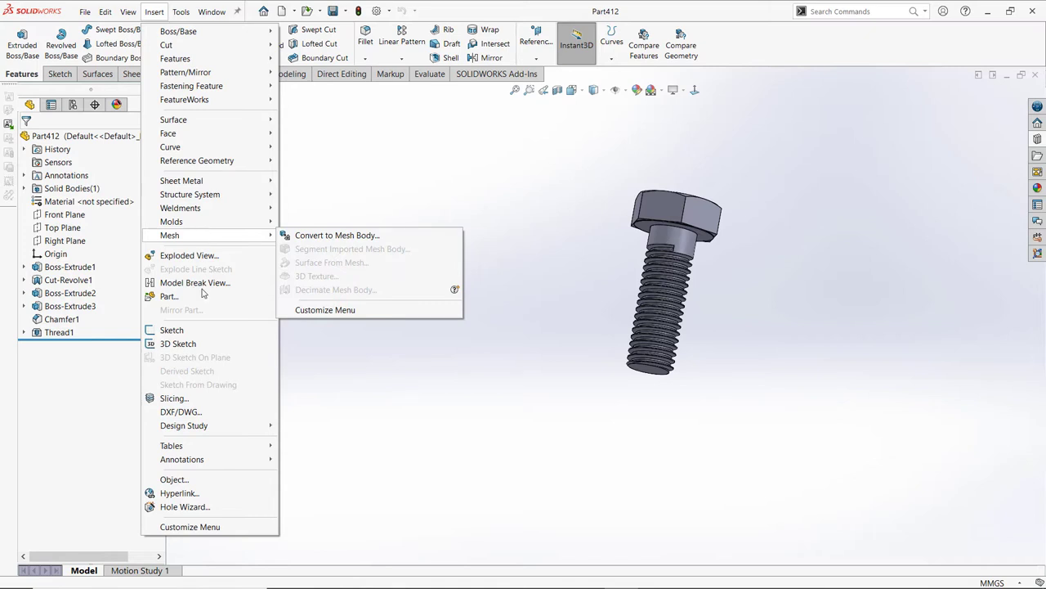
{"action": "mouse_move", "coordinate": [177, 449]}
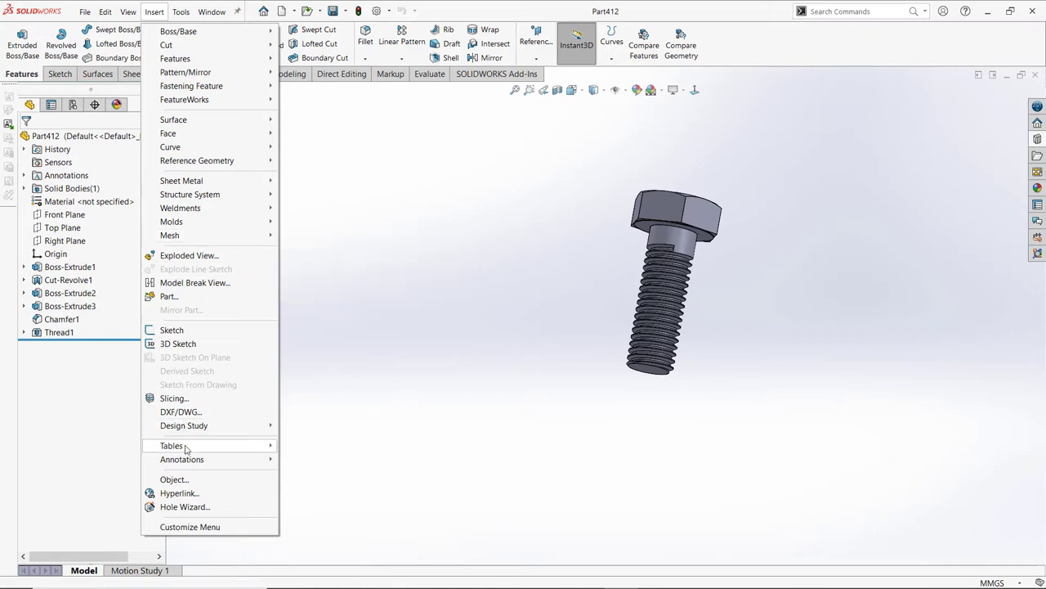
{"action": "left_click", "coordinate": [319, 459]}
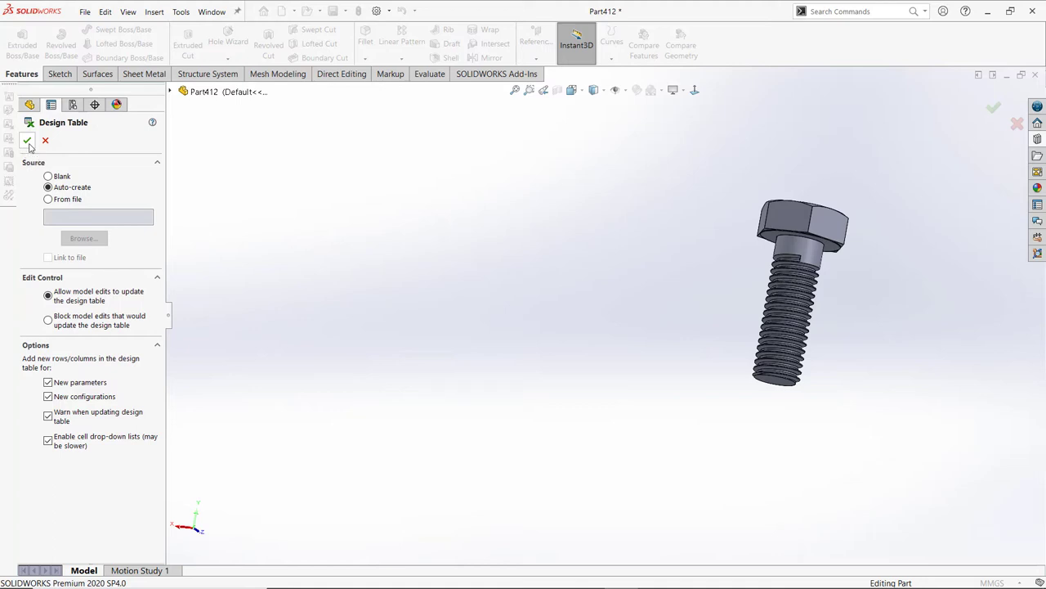
Step: Accept the auto-created design table and its dimensions, select cell A3, and switch to the Design table (1) workbook
{"action": "left_click", "coordinate": [27, 141]}
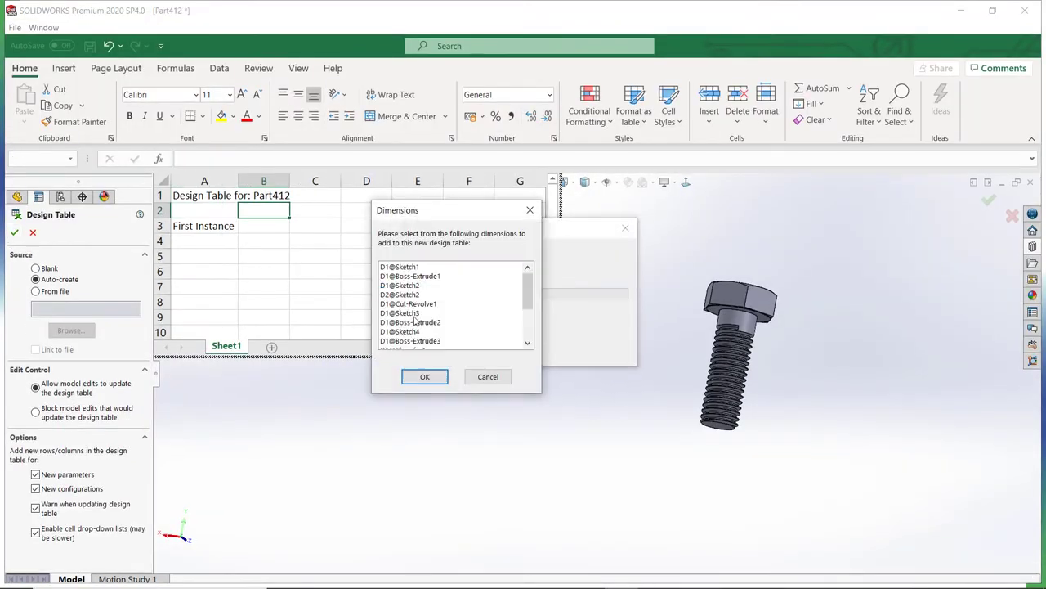
{"action": "left_click", "coordinate": [424, 376]}
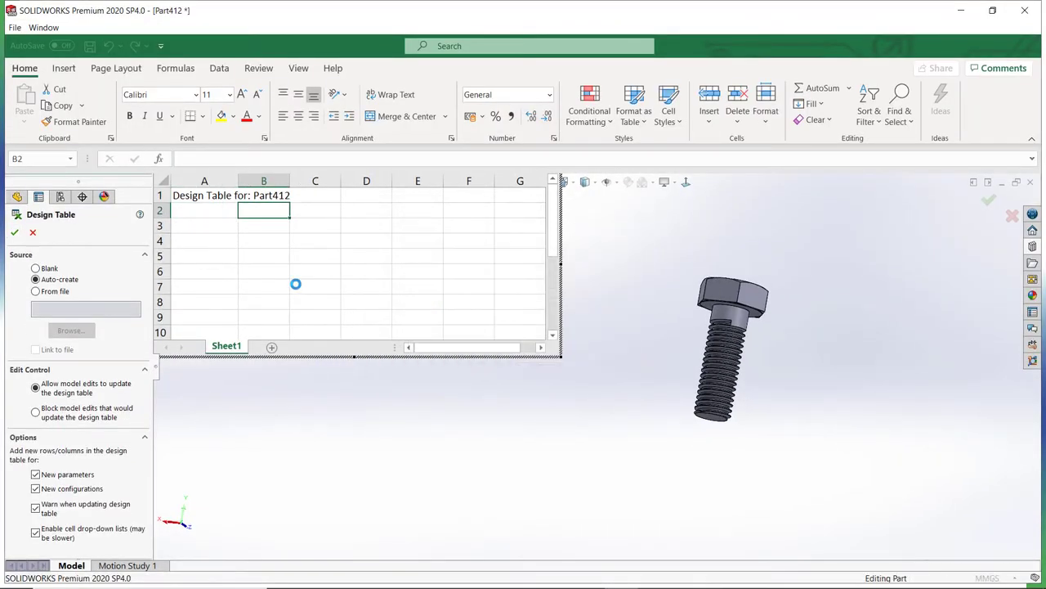
{"action": "left_click", "coordinate": [213, 229]}
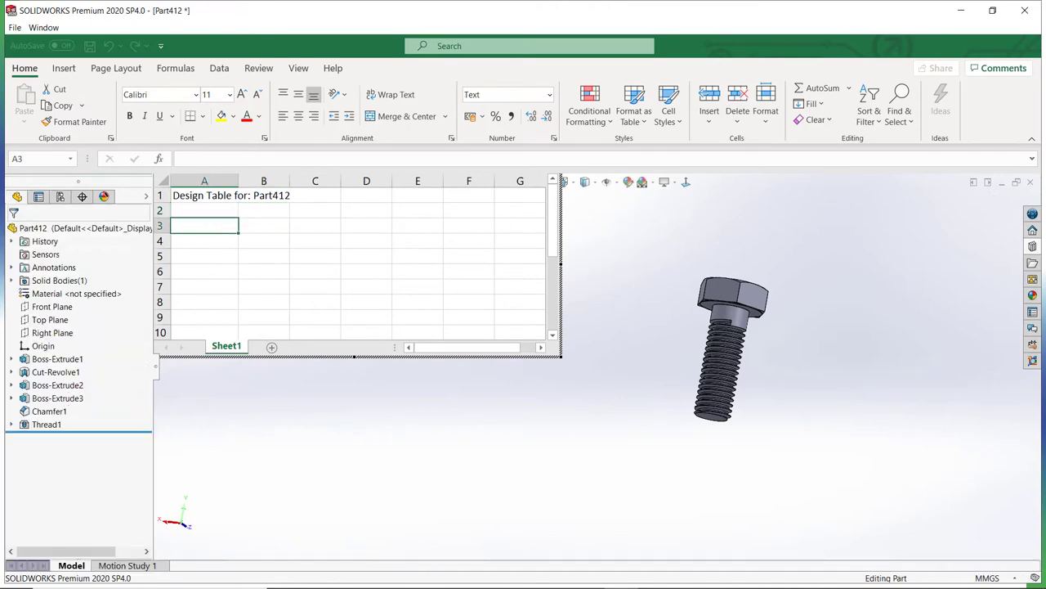
{"action": "left_click", "coordinate": [586, 575]}
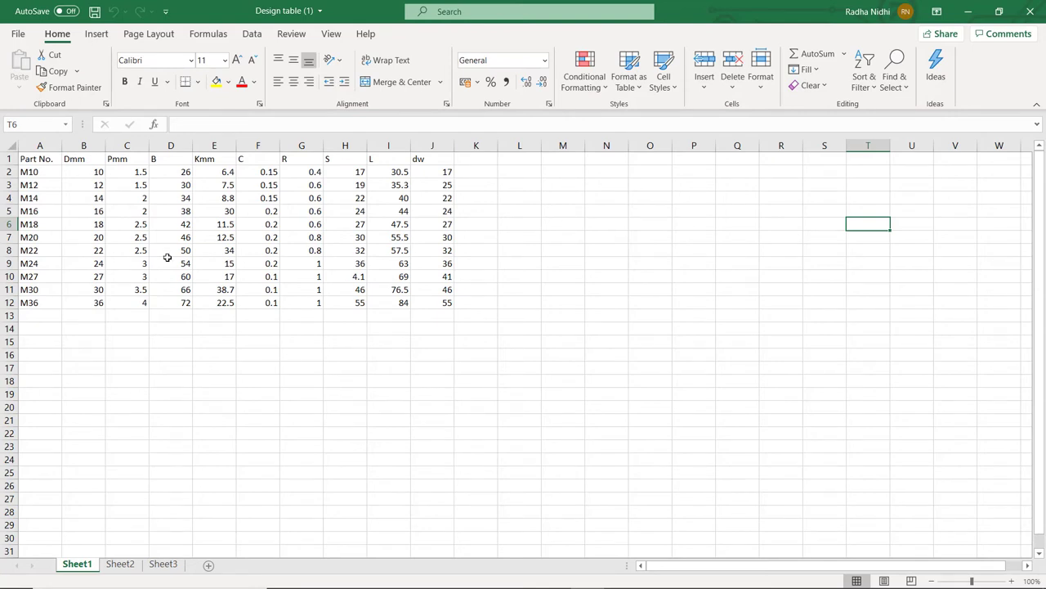
Step: Copy the whole M10–M36 bolt sheet and paste it into Part412's design table at cell A3
{"action": "left_click", "coordinate": [13, 145]}
{"action": "right_click", "coordinate": [114, 190]}
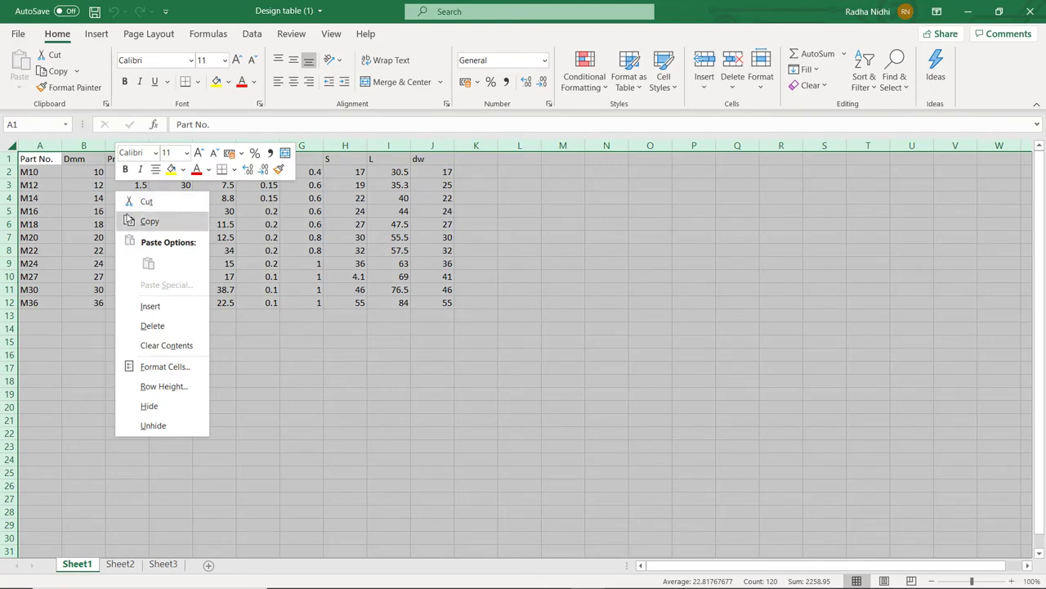
{"action": "left_click", "coordinate": [129, 221]}
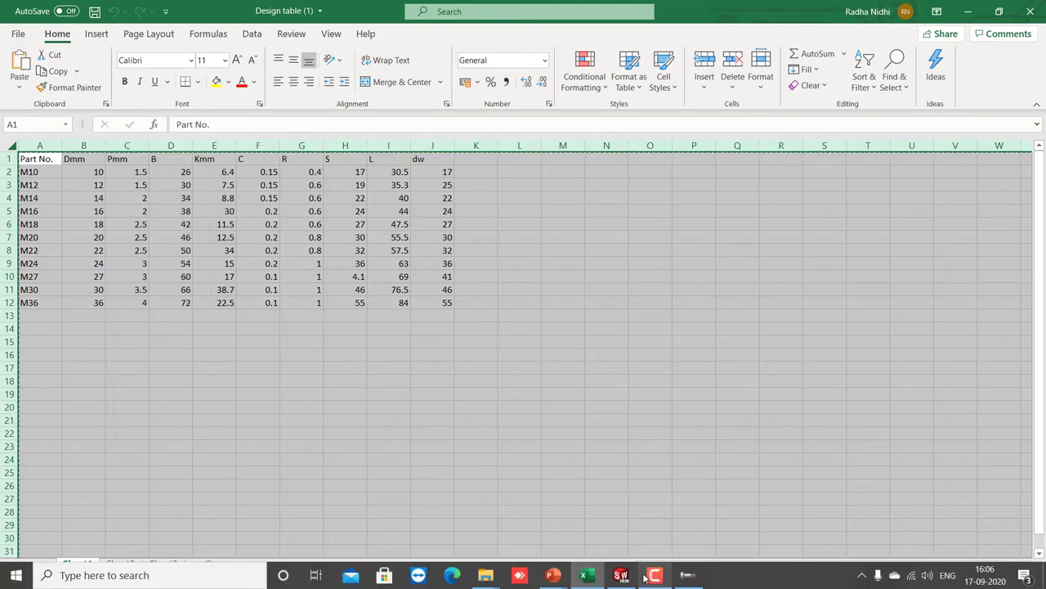
{"action": "left_click", "coordinate": [622, 575]}
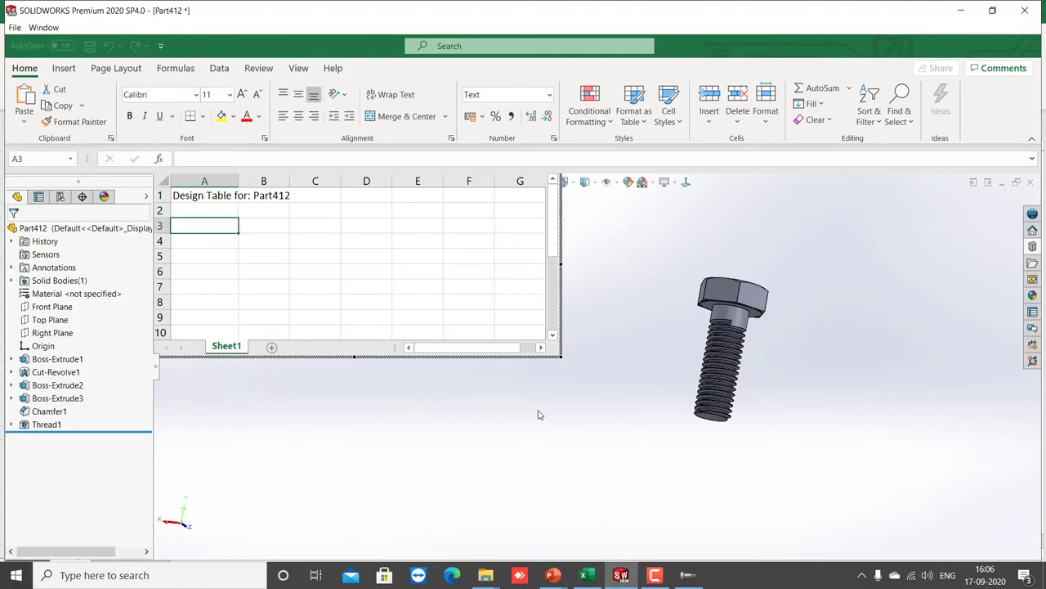
{"action": "right_click", "coordinate": [223, 226]}
{"action": "left_click", "coordinate": [255, 267]}
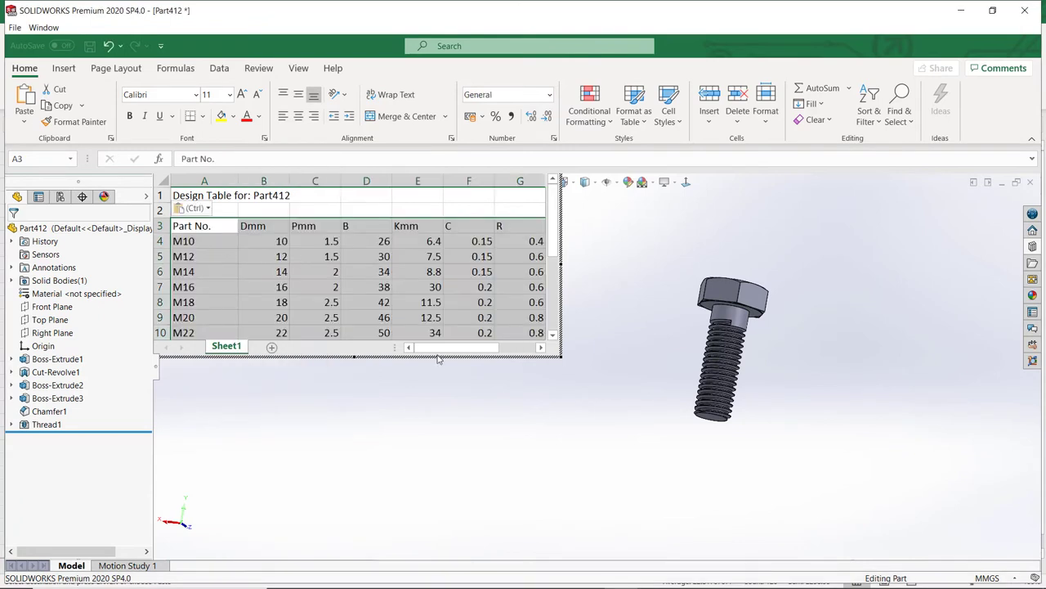
{"action": "left_click_drag", "start_coordinate": [444, 348], "coordinate": [482, 345]}
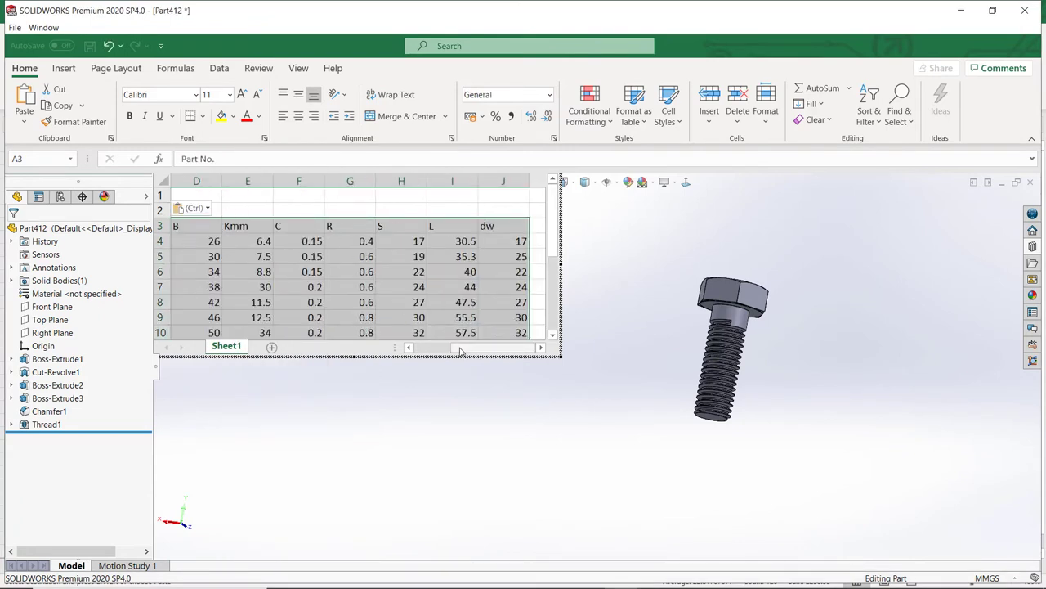
{"action": "left_click_drag", "start_coordinate": [460, 350], "coordinate": [417, 349]}
Step: Add the shank diameter D1@Sketch4 as the first parameter column in cell B2
{"action": "left_click", "coordinate": [251, 210]}
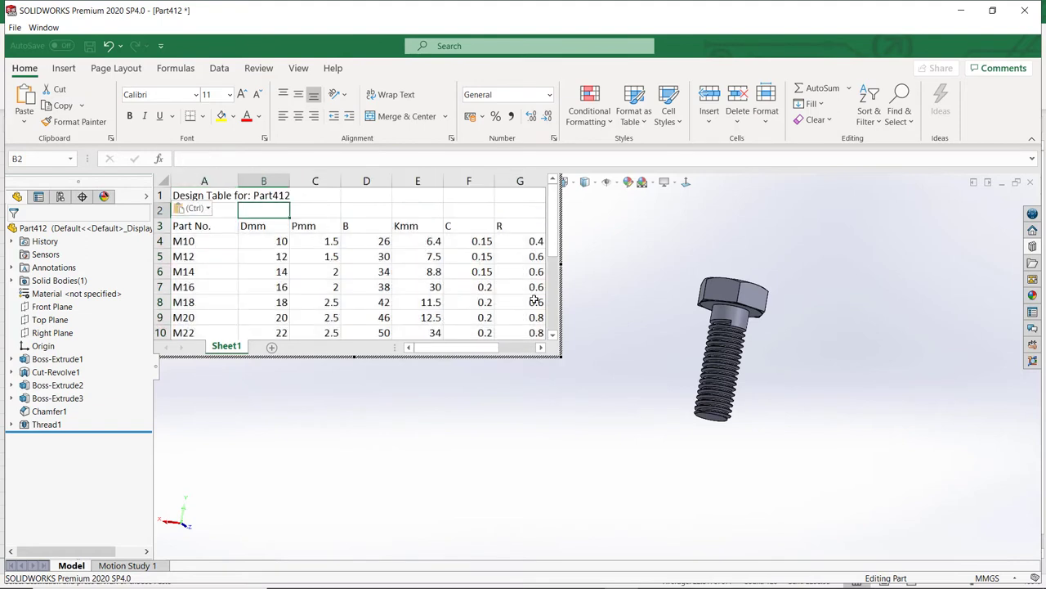
{"action": "scroll", "coordinate": [692, 353], "scroll_direction": "down", "scroll_amount": 3}
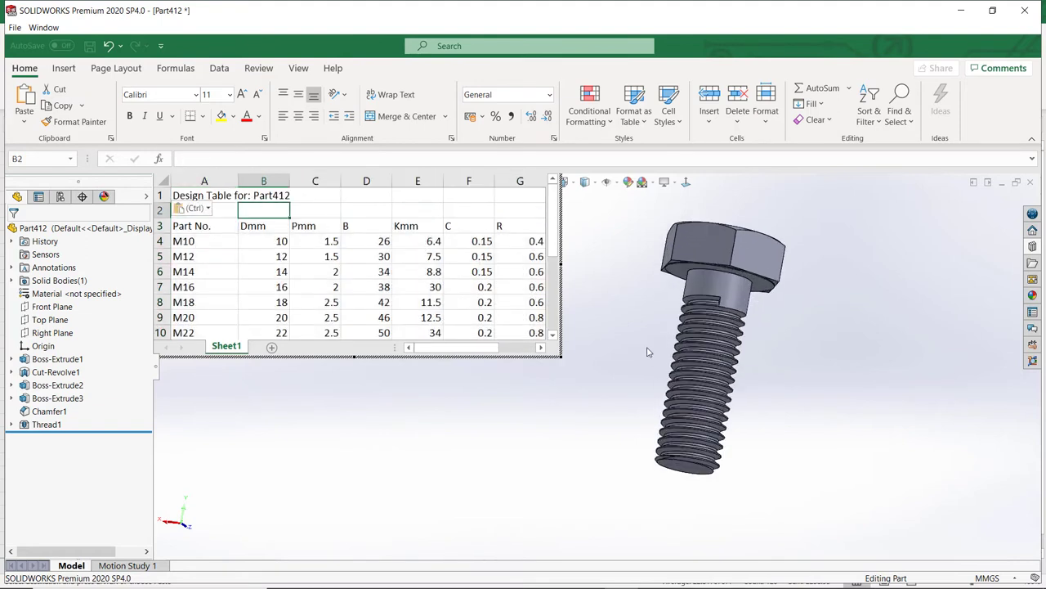
{"action": "scroll", "coordinate": [634, 352], "scroll_direction": "down", "scroll_amount": 2}
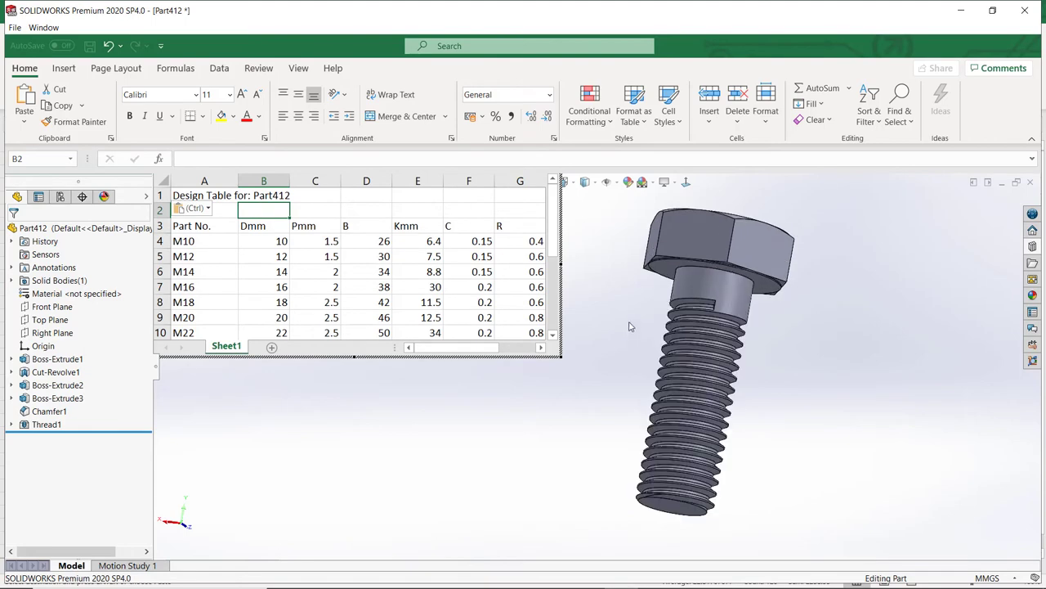
{"action": "left_click", "coordinate": [699, 287]}
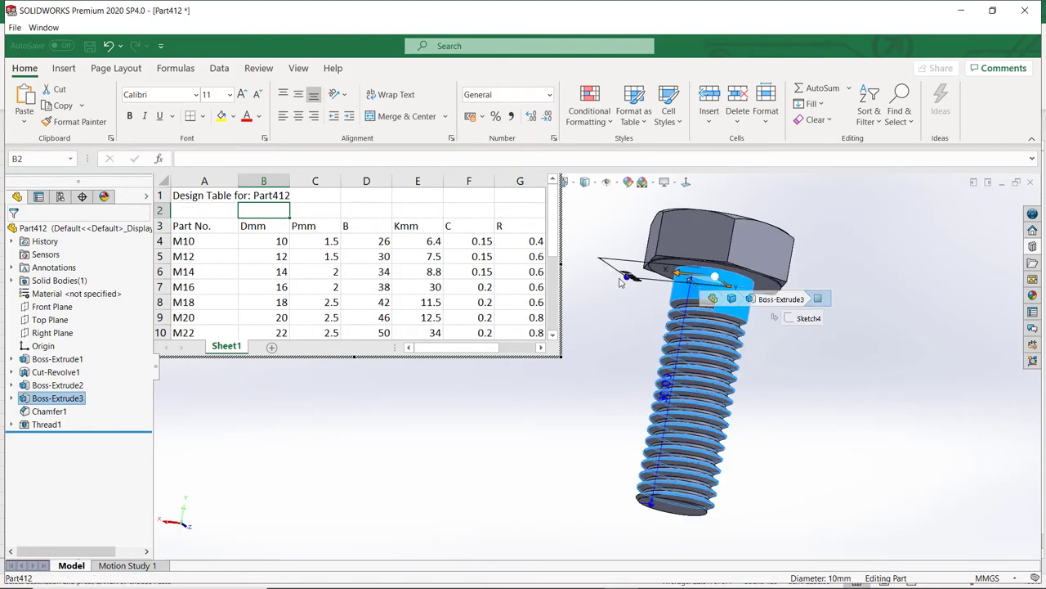
{"action": "scroll", "coordinate": [622, 282], "scroll_direction": "down", "scroll_amount": 3}
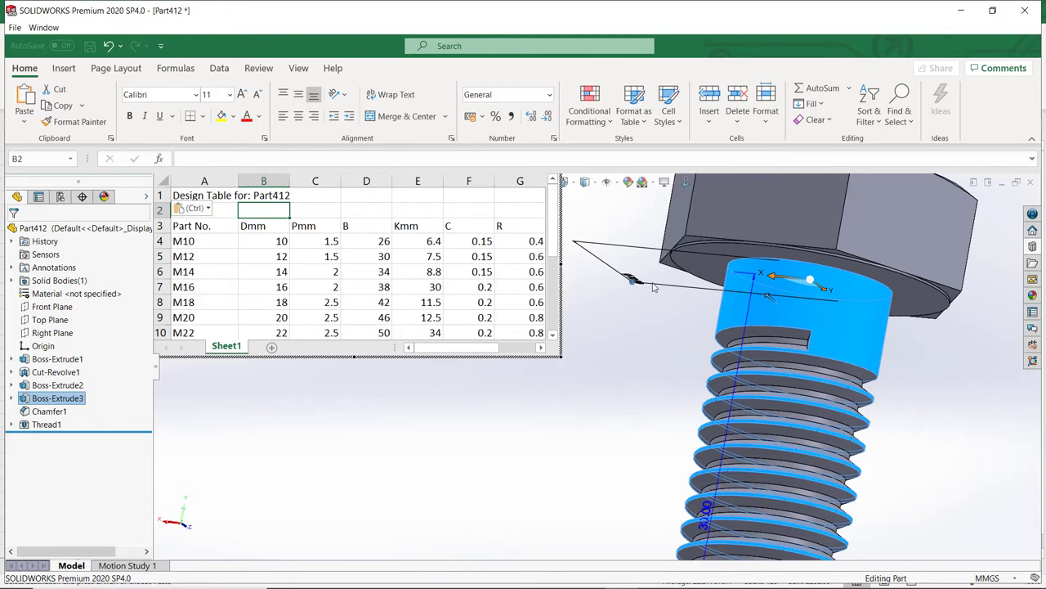
{"action": "scroll", "coordinate": [637, 364], "scroll_direction": "up", "scroll_amount": 5}
{"action": "middle_click_drag", "start_coordinate": [562, 427], "coordinate": [715, 525]}
{"action": "scroll", "coordinate": [787, 429], "scroll_direction": "down", "scroll_amount": 4}
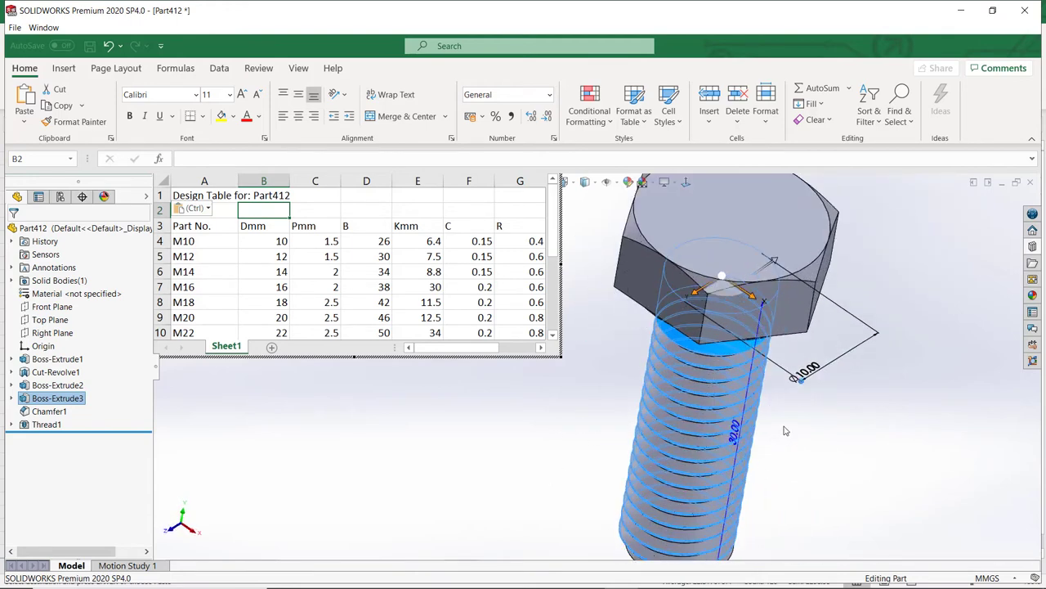
{"action": "double_click", "coordinate": [791, 352]}
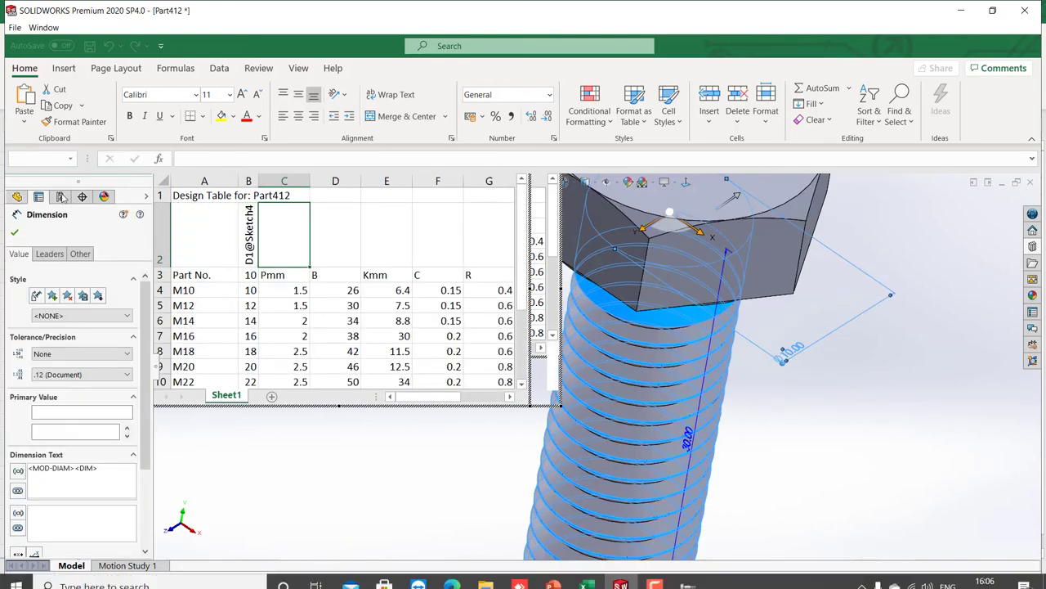
{"action": "scroll", "coordinate": [693, 462], "scroll_direction": "up", "scroll_amount": 4}
{"action": "scroll", "coordinate": [671, 463], "scroll_direction": "down", "scroll_amount": 8}
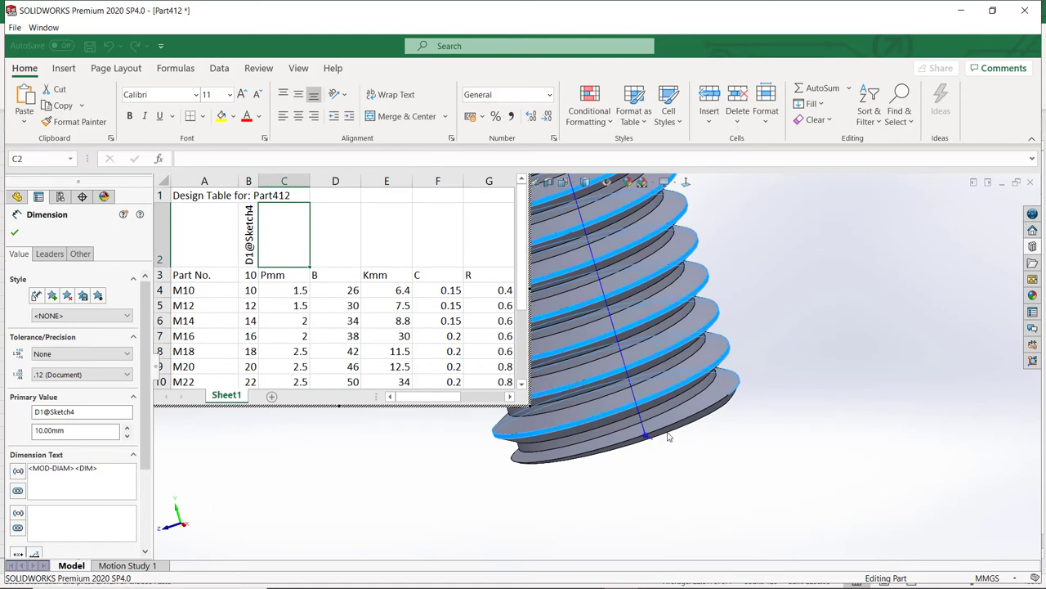
{"action": "scroll", "coordinate": [691, 417], "scroll_direction": "down", "scroll_amount": 2}
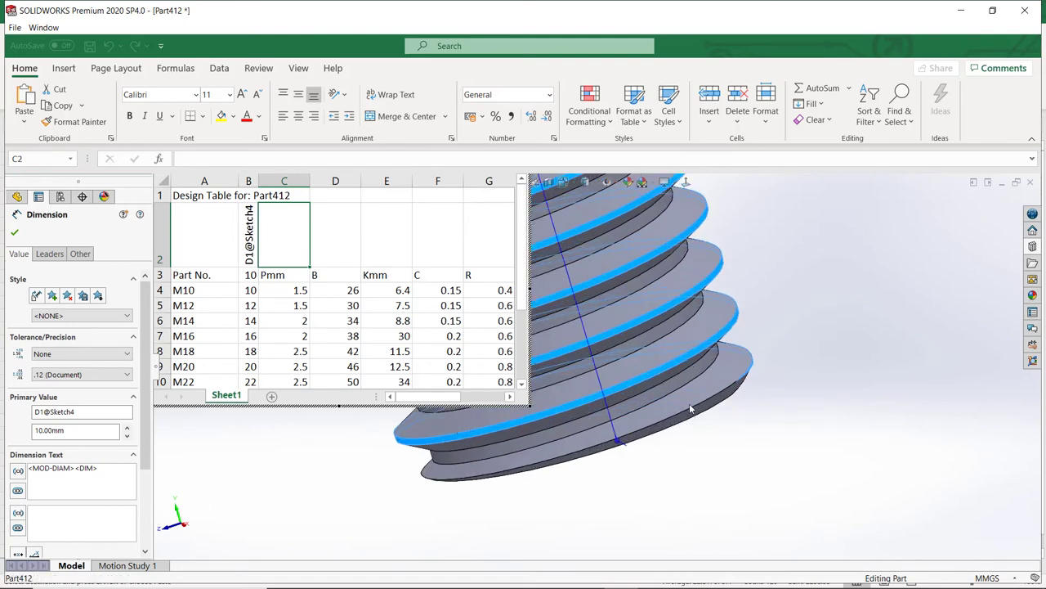
Step: Add the 1.50 thread pitch D7@Thread1 and 26.00 thread length D4@Thread1 to the table
{"action": "left_click", "coordinate": [691, 415]}
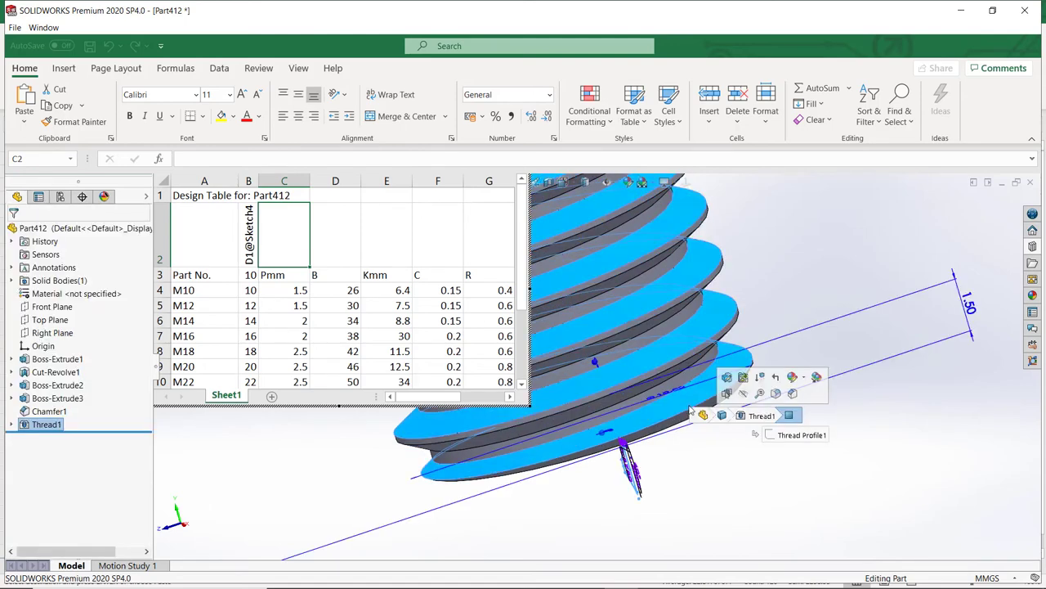
{"action": "double_click", "coordinate": [977, 309]}
{"action": "scroll", "coordinate": [687, 377], "scroll_direction": "up", "scroll_amount": 5}
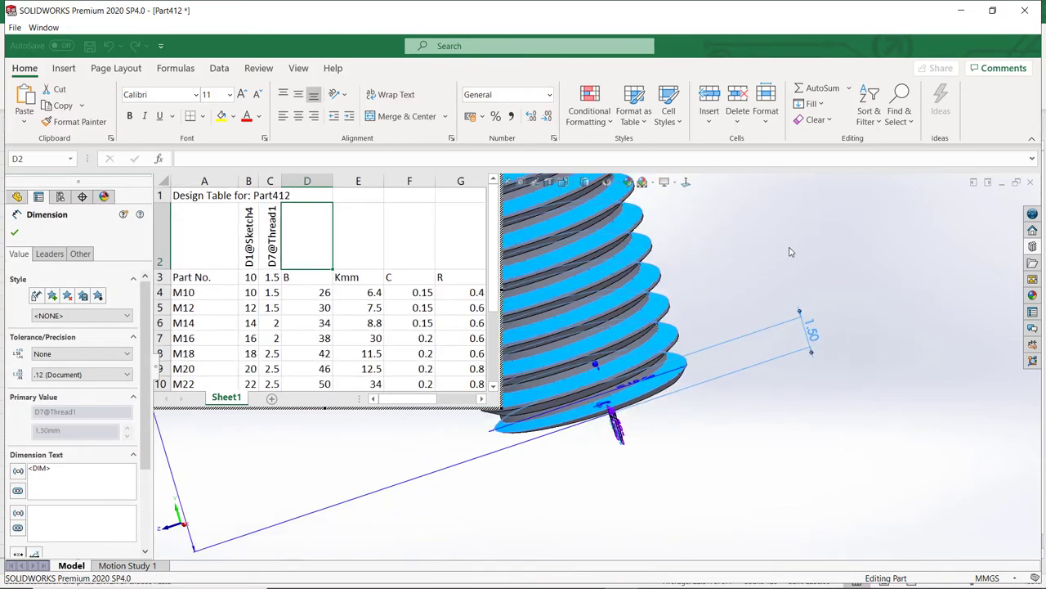
{"action": "scroll", "coordinate": [560, 352], "scroll_direction": "down", "scroll_amount": 10}
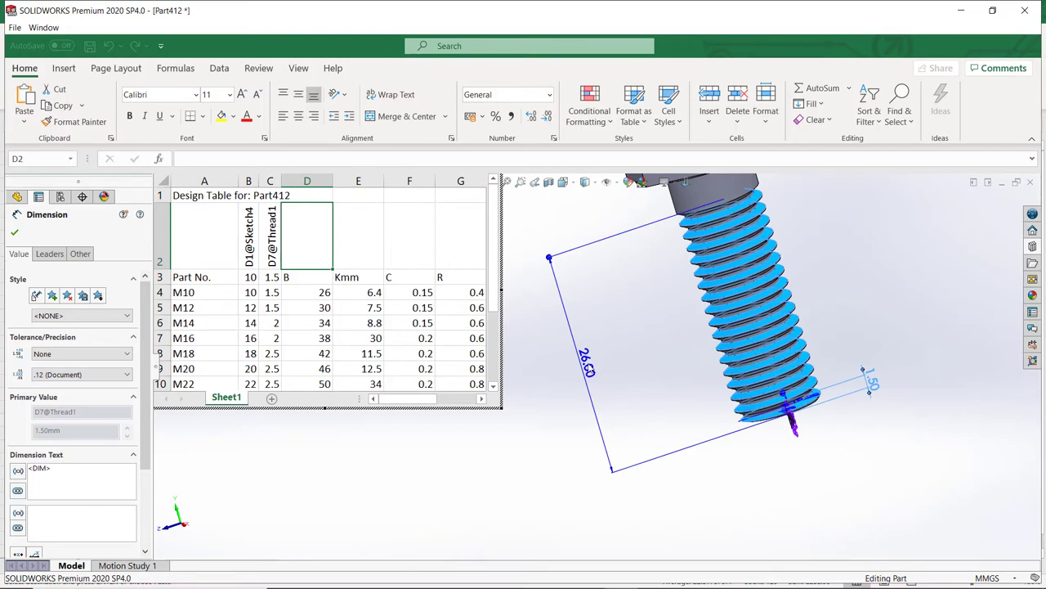
{"action": "double_click", "coordinate": [587, 364]}
{"action": "scroll", "coordinate": [664, 282], "scroll_direction": "up", "scroll_amount": 4}
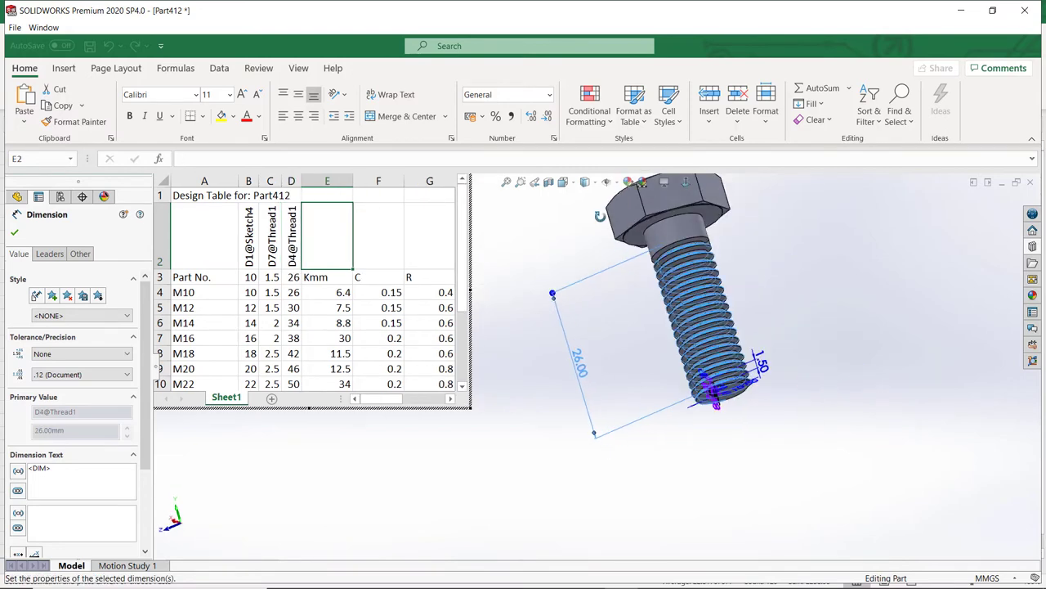
{"action": "key", "text": "Escape"}
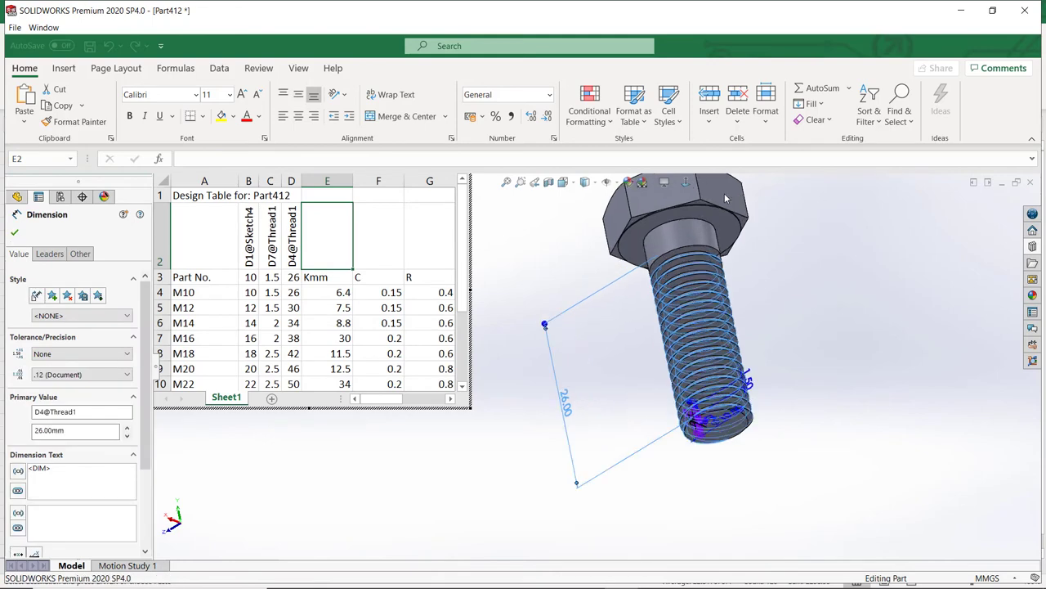
Step: Add head height D1@Boss-Extrude1 and washer dimension D1@Boss-Extrude2 as table columns
{"action": "left_click", "coordinate": [720, 214]}
{"action": "scroll", "coordinate": [779, 270], "scroll_direction": "up", "scroll_amount": 2}
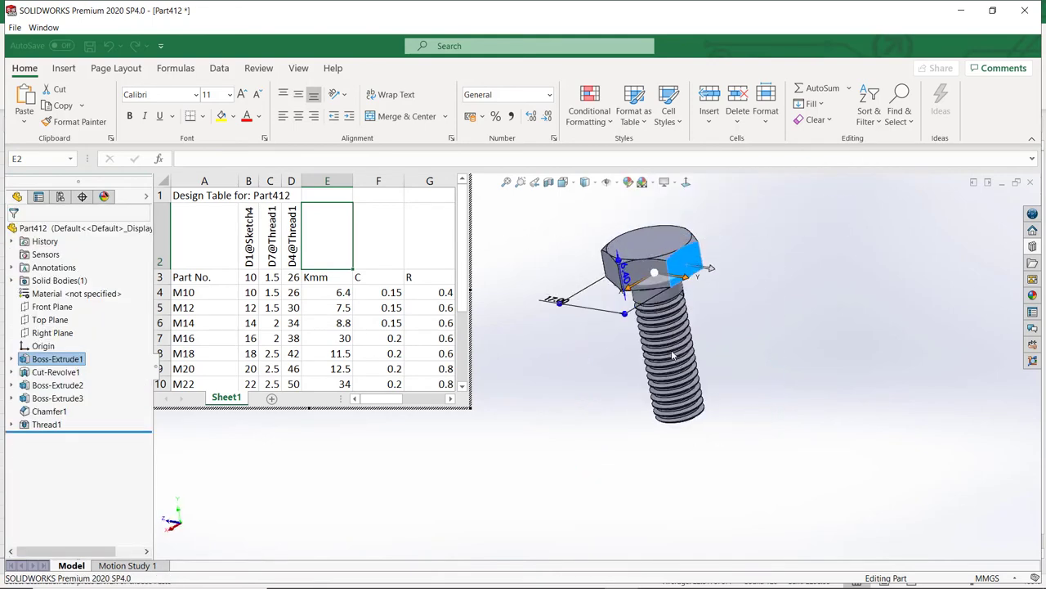
{"action": "scroll", "coordinate": [592, 270], "scroll_direction": "down", "scroll_amount": 3}
{"action": "double_click", "coordinate": [594, 218]}
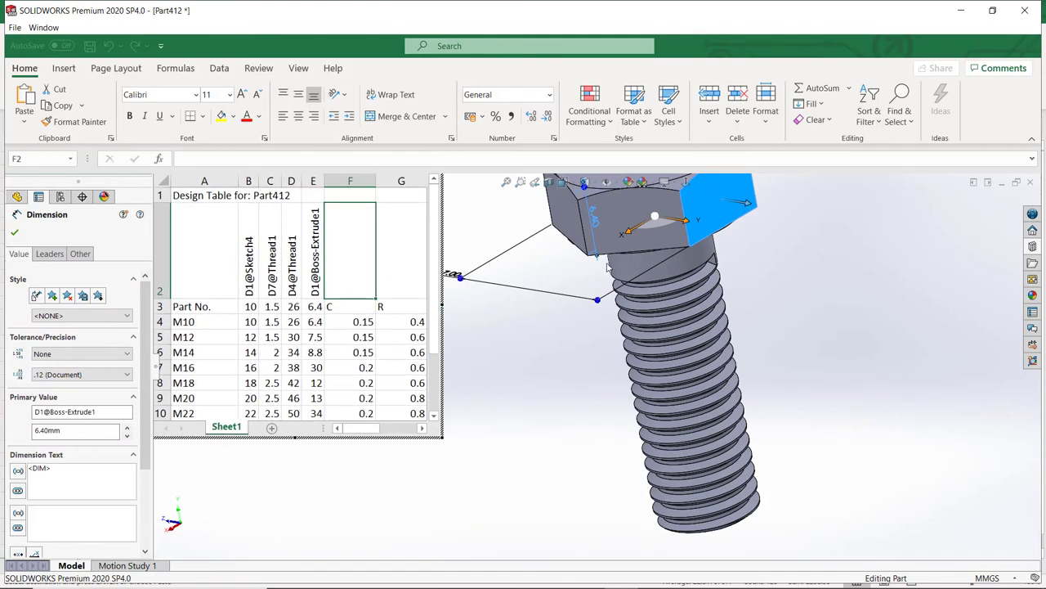
{"action": "scroll", "coordinate": [629, 267], "scroll_direction": "up", "scroll_amount": 1}
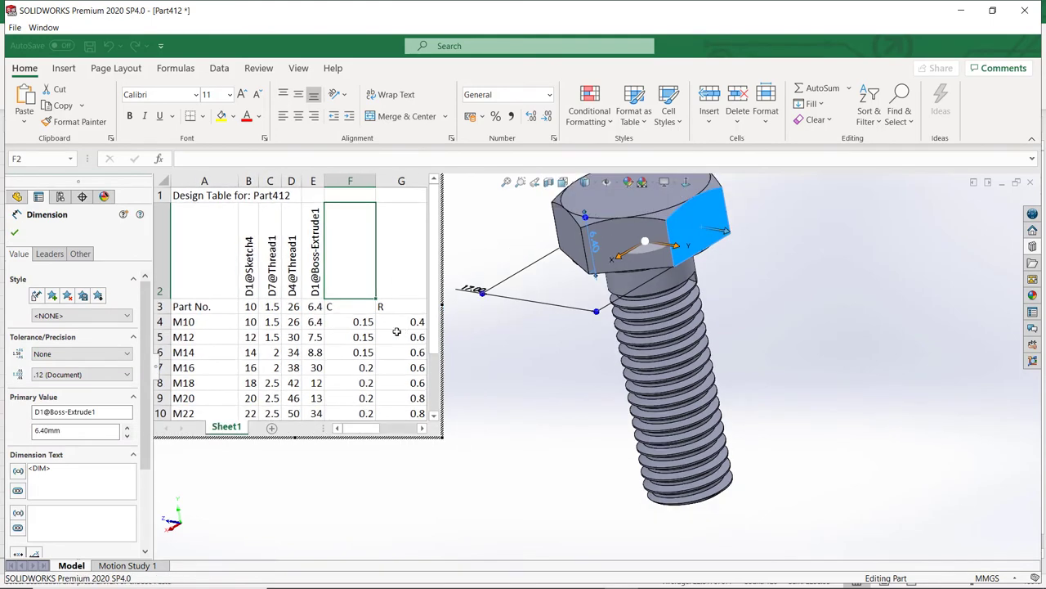
{"action": "middle_click_drag", "start_coordinate": [607, 297], "coordinate": [590, 276]}
{"action": "scroll", "coordinate": [605, 287], "scroll_direction": "down", "scroll_amount": 3}
{"action": "left_click", "coordinate": [619, 292]}
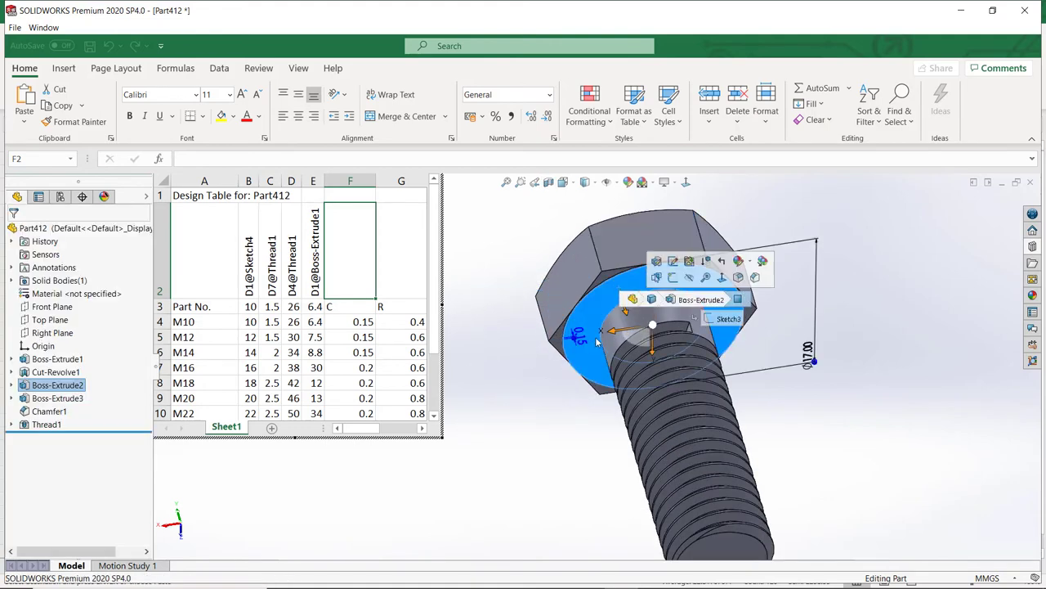
{"action": "double_click", "coordinate": [808, 358]}
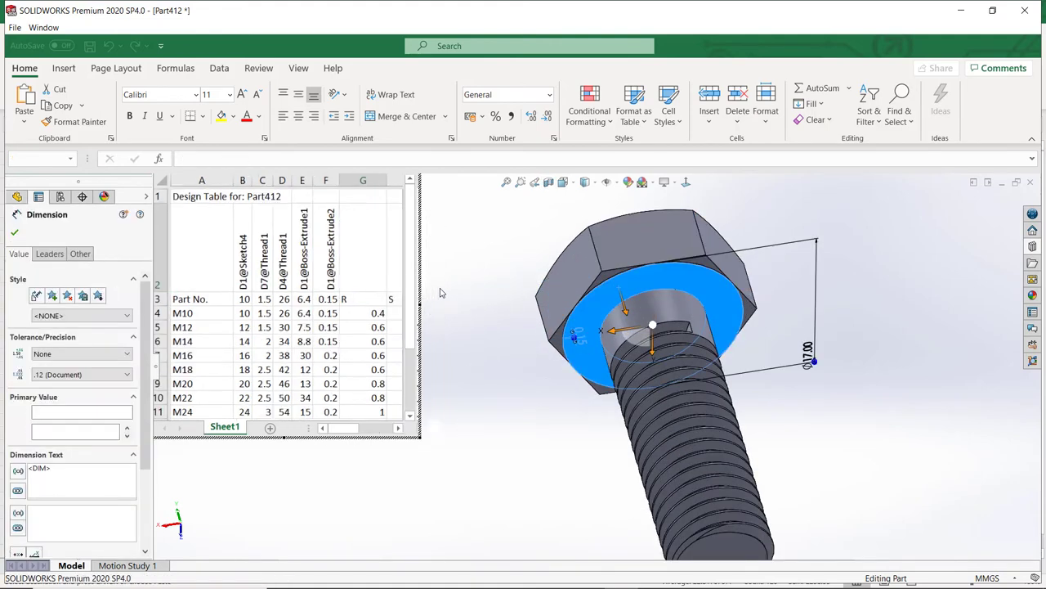
{"action": "scroll", "coordinate": [576, 416], "scroll_direction": "up", "scroll_amount": 3}
{"action": "middle_click_drag", "start_coordinate": [577, 416], "coordinate": [577, 545]}
{"action": "scroll", "coordinate": [622, 507], "scroll_direction": "down", "scroll_amount": 4}
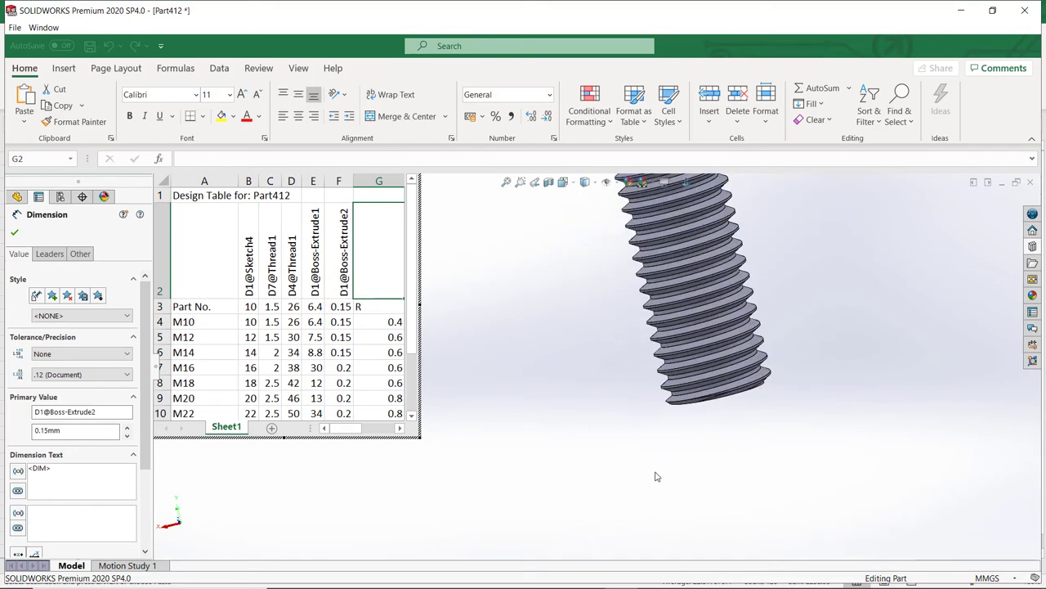
{"action": "scroll", "coordinate": [701, 432], "scroll_direction": "down", "scroll_amount": 4}
Step: Select the thread from several orbited angles to inspect Thread1's dimensions
{"action": "left_click", "coordinate": [746, 368]}
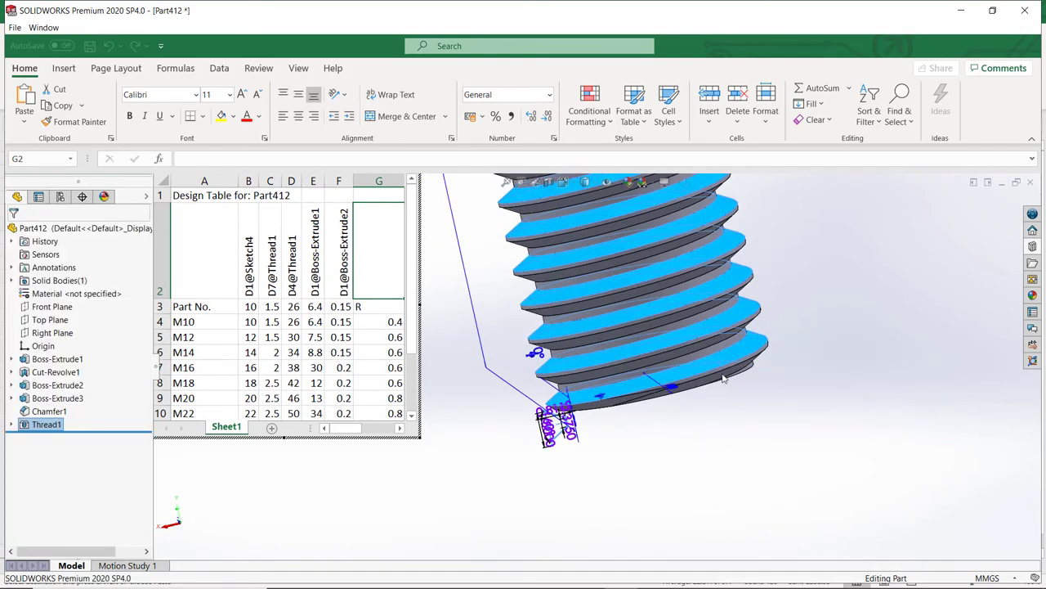
{"action": "middle_click_drag", "start_coordinate": [724, 378], "coordinate": [570, 430]}
{"action": "left_click", "coordinate": [520, 357]}
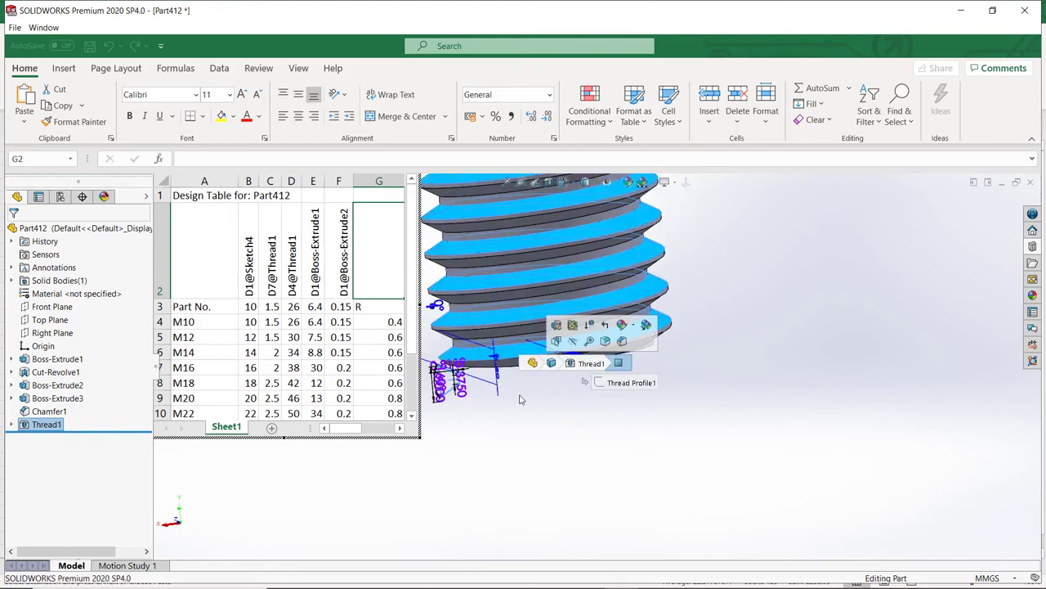
{"action": "middle_click_drag", "start_coordinate": [520, 356], "coordinate": [615, 320]}
{"action": "scroll", "coordinate": [615, 320], "scroll_direction": "down", "scroll_amount": 2}
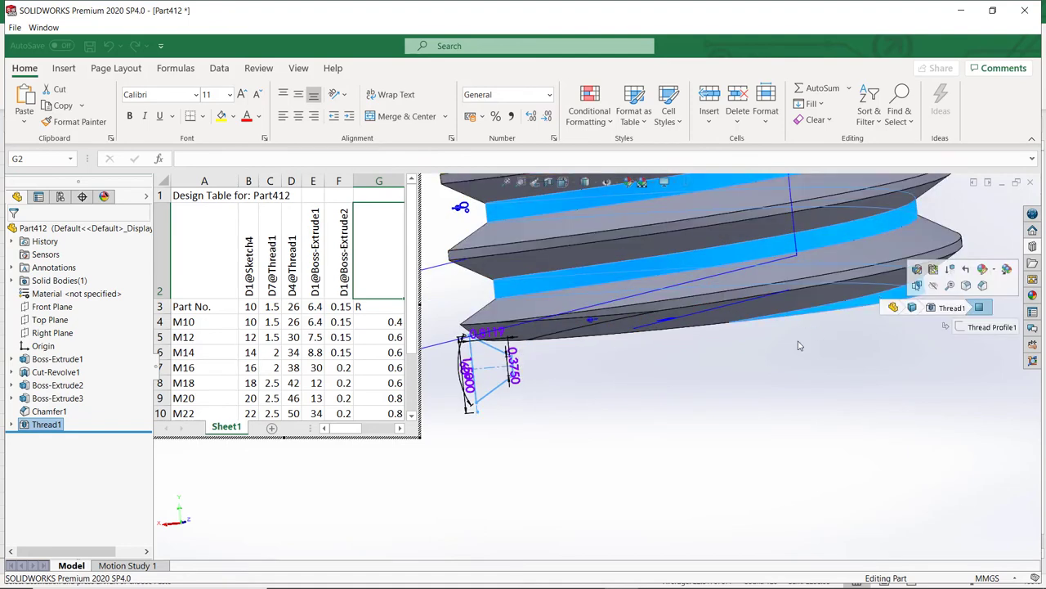
{"action": "middle_click_drag", "start_coordinate": [883, 302], "coordinate": [653, 398]}
{"action": "scroll", "coordinate": [687, 321], "scroll_direction": "down", "scroll_amount": 3}
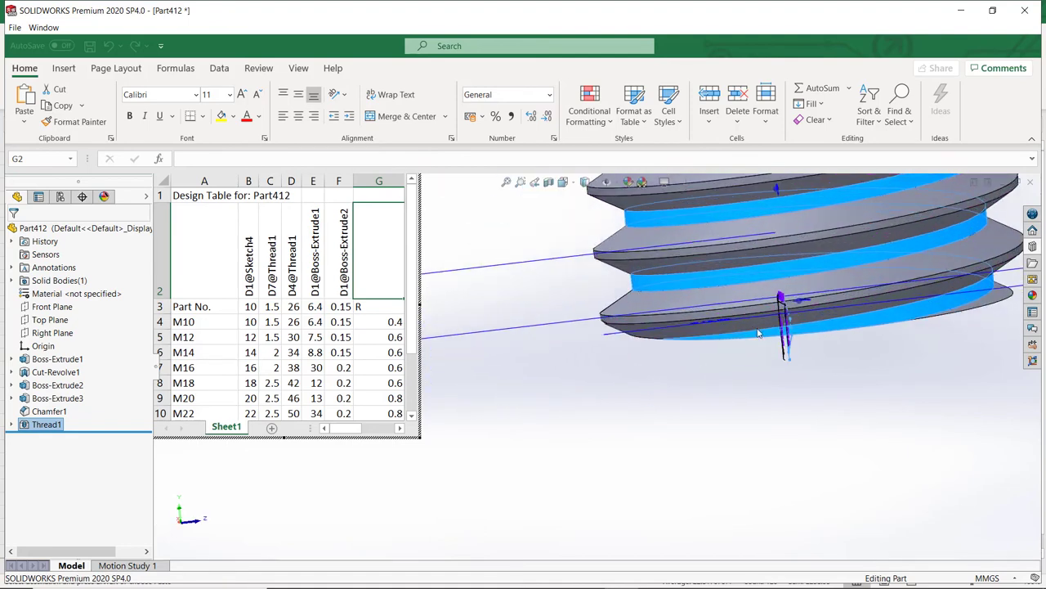
{"action": "left_click", "coordinate": [670, 335]}
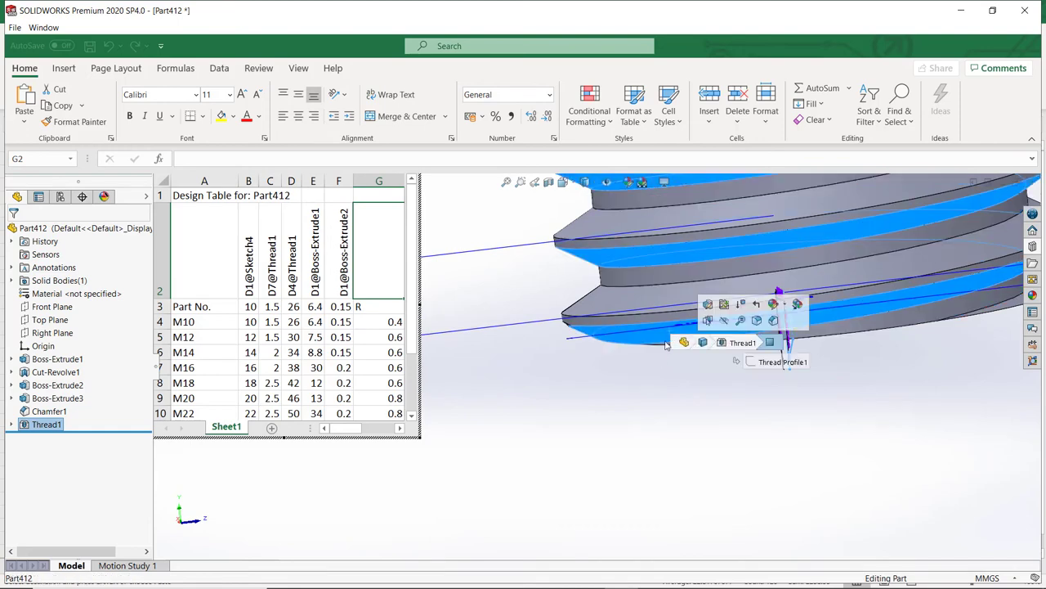
Step: Select Boss-Extrude3 and the tip chamfer, orbiting until the 0.40 and 45° chamfer dimensions show
{"action": "left_click", "coordinate": [610, 332]}
{"action": "scroll", "coordinate": [605, 372], "scroll_direction": "up", "scroll_amount": 5}
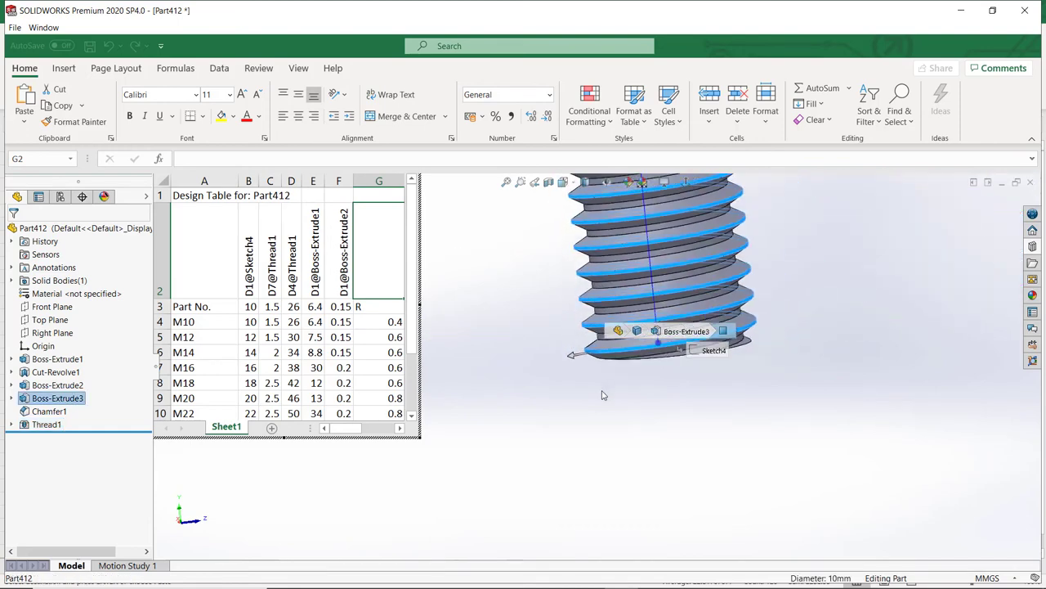
{"action": "middle_click_drag", "start_coordinate": [602, 395], "coordinate": [712, 423]}
{"action": "scroll", "coordinate": [524, 373], "scroll_direction": "down", "scroll_amount": 5}
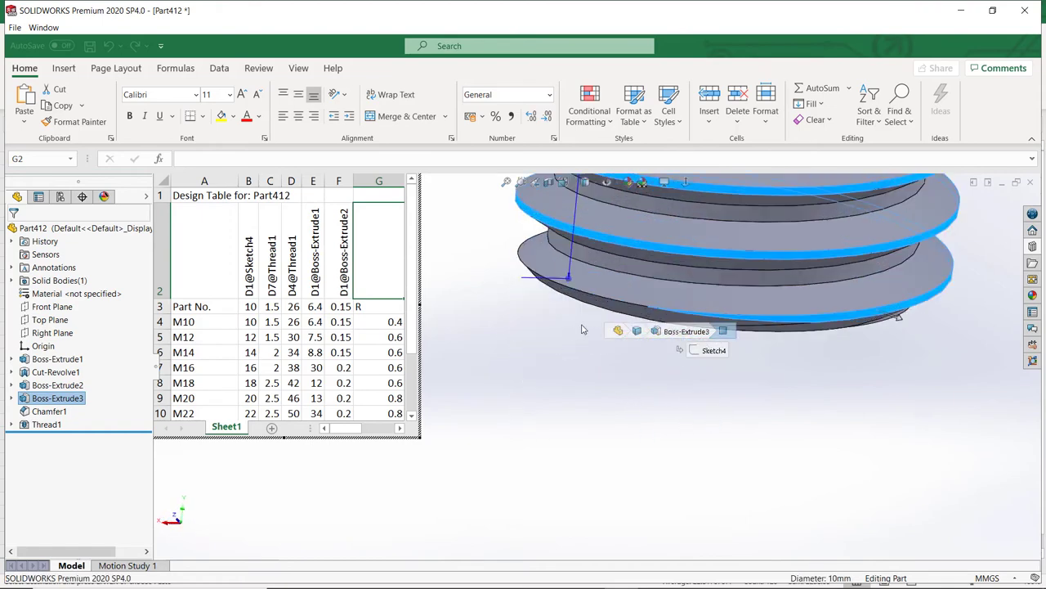
{"action": "scroll", "coordinate": [583, 328], "scroll_direction": "down", "scroll_amount": 3}
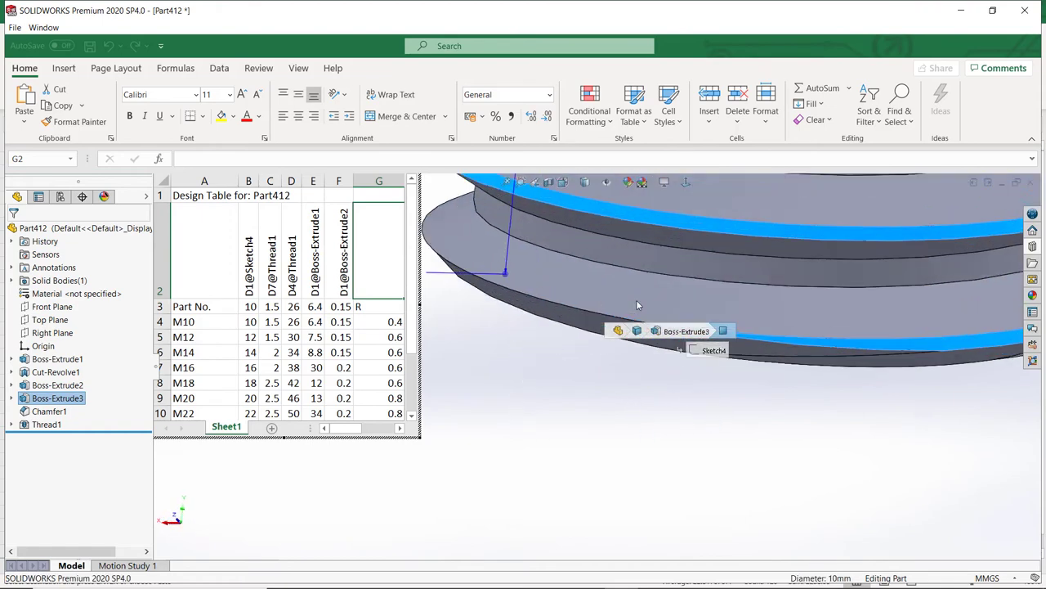
{"action": "left_click", "coordinate": [815, 364]}
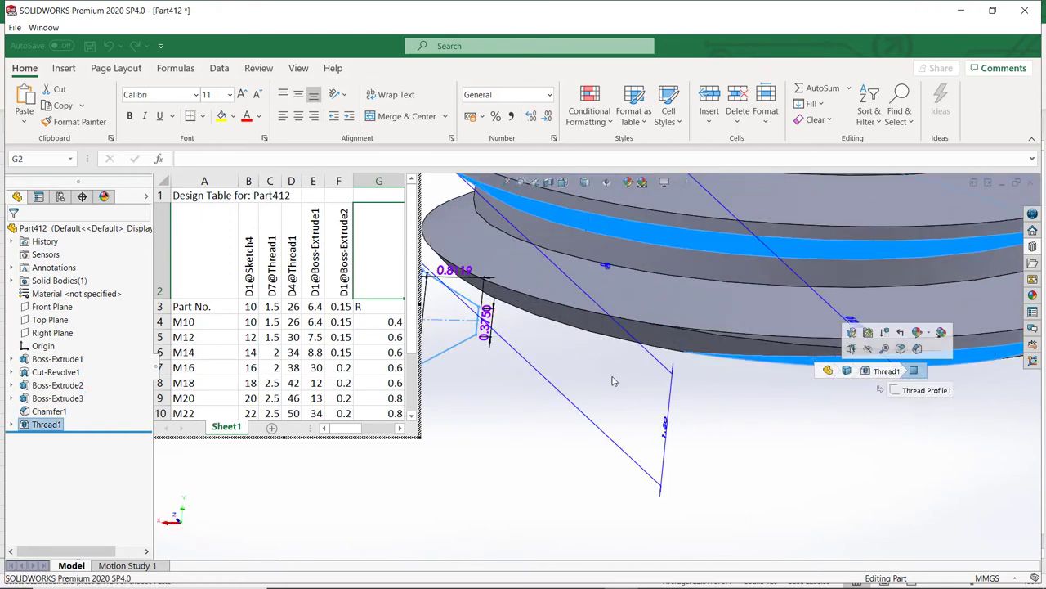
{"action": "left_click", "coordinate": [820, 344]}
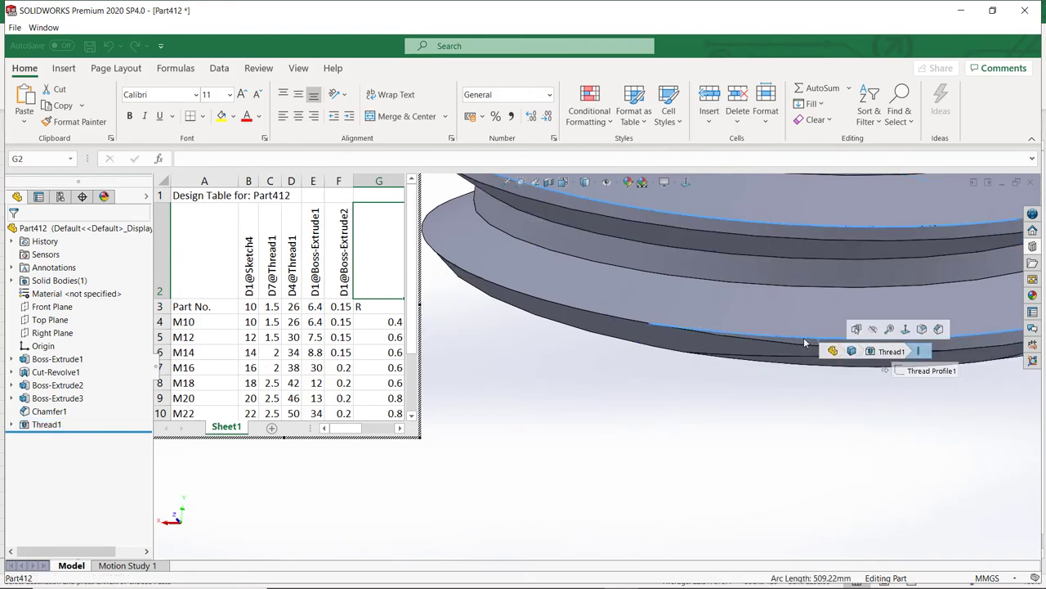
{"action": "left_click", "coordinate": [807, 347]}
{"action": "scroll", "coordinate": [717, 378], "scroll_direction": "up", "scroll_amount": 10}
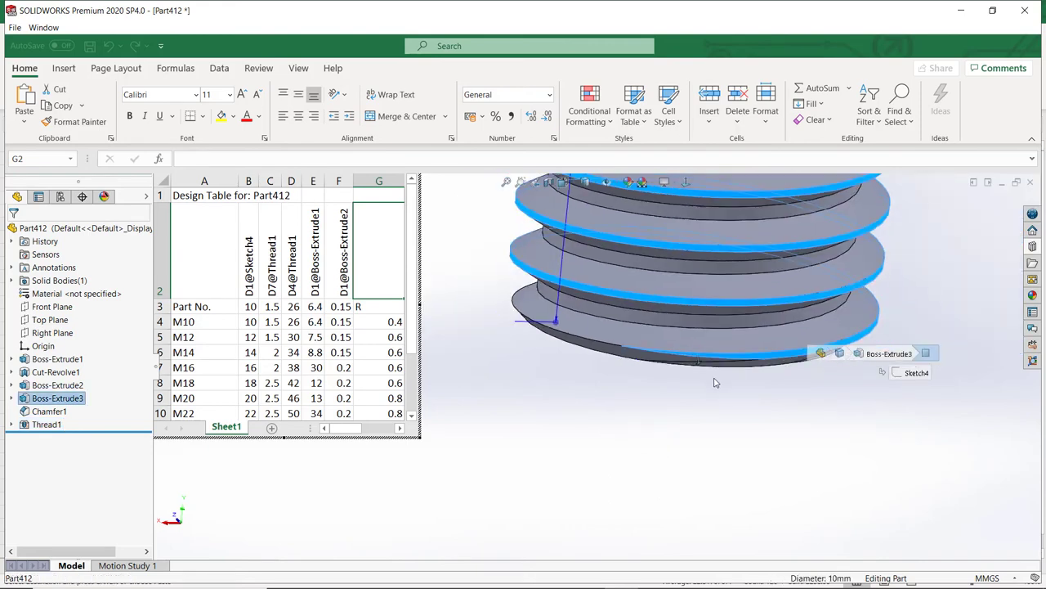
{"action": "scroll", "coordinate": [614, 391], "scroll_direction": "down", "scroll_amount": 8}
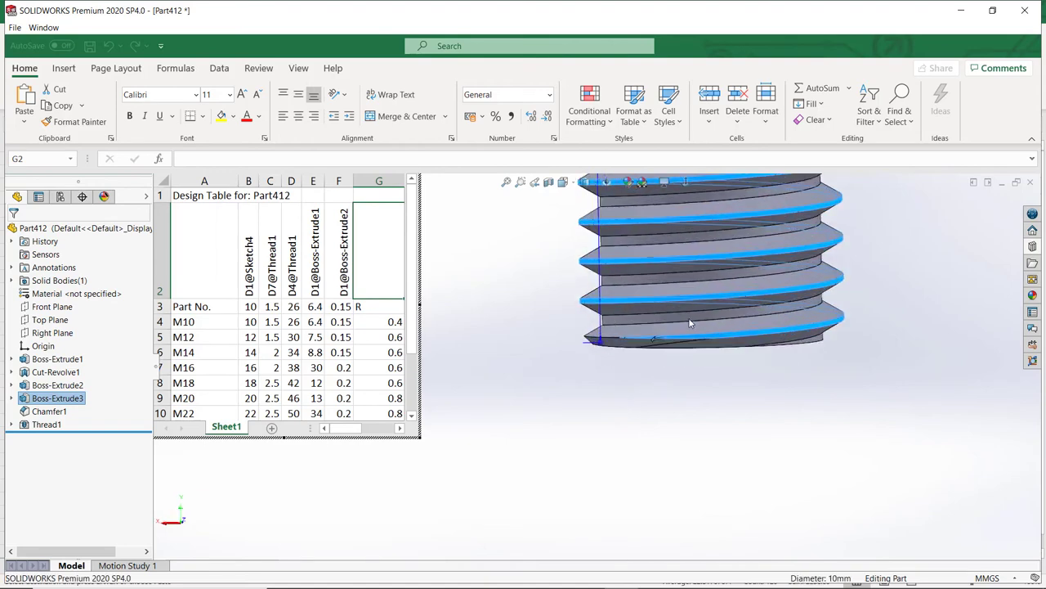
{"action": "left_click", "coordinate": [594, 376]}
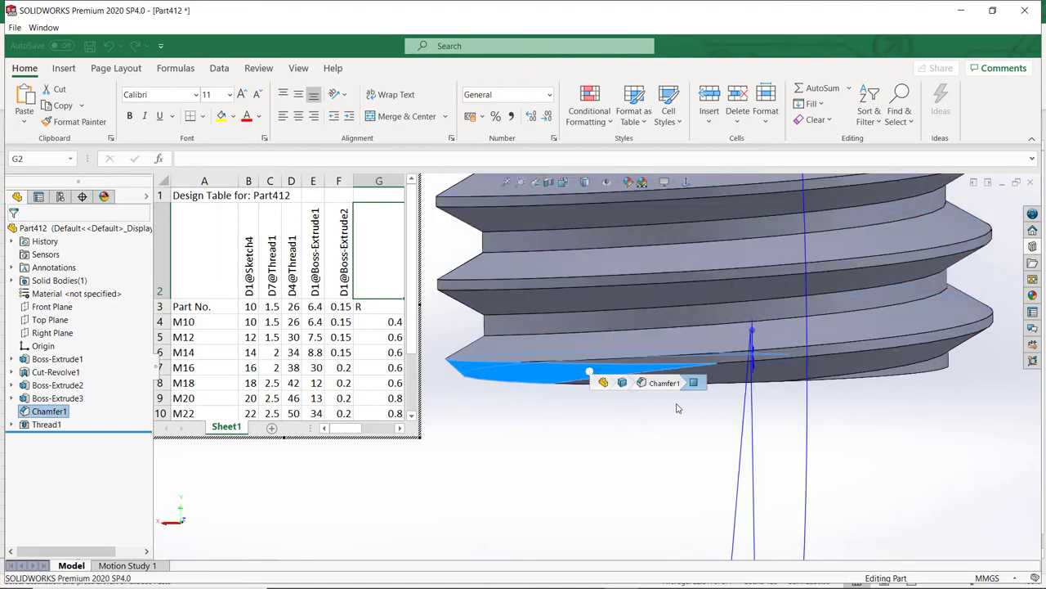
{"action": "scroll", "coordinate": [678, 420], "scroll_direction": "up", "scroll_amount": 5}
{"action": "middle_click_drag", "start_coordinate": [615, 438], "coordinate": [573, 445]}
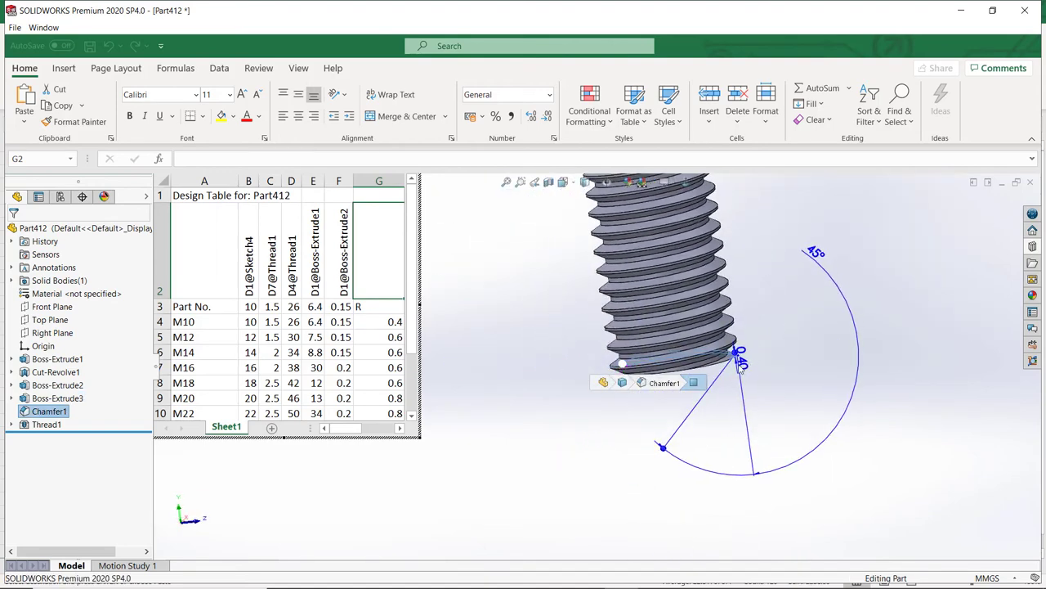
Step: Add the 0.40 chamfer (D1@Chamfer1) and 17 washer diameter (D1@Sketch3) to the design table
{"action": "double_click", "coordinate": [740, 364]}
{"action": "scroll", "coordinate": [556, 205], "scroll_direction": "up", "scroll_amount": 5}
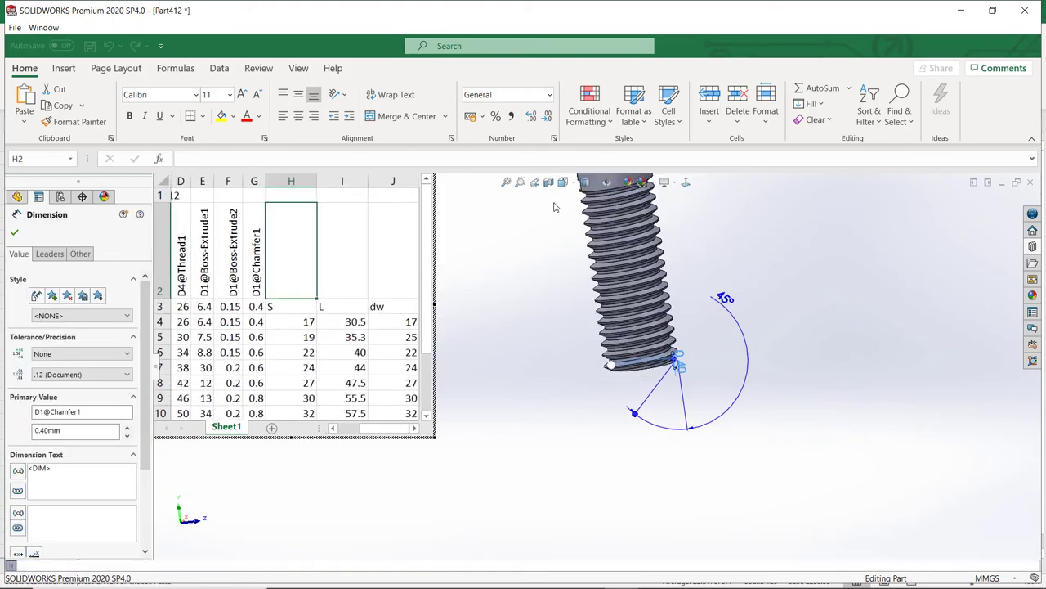
{"action": "scroll", "coordinate": [572, 205], "scroll_direction": "up", "scroll_amount": 5}
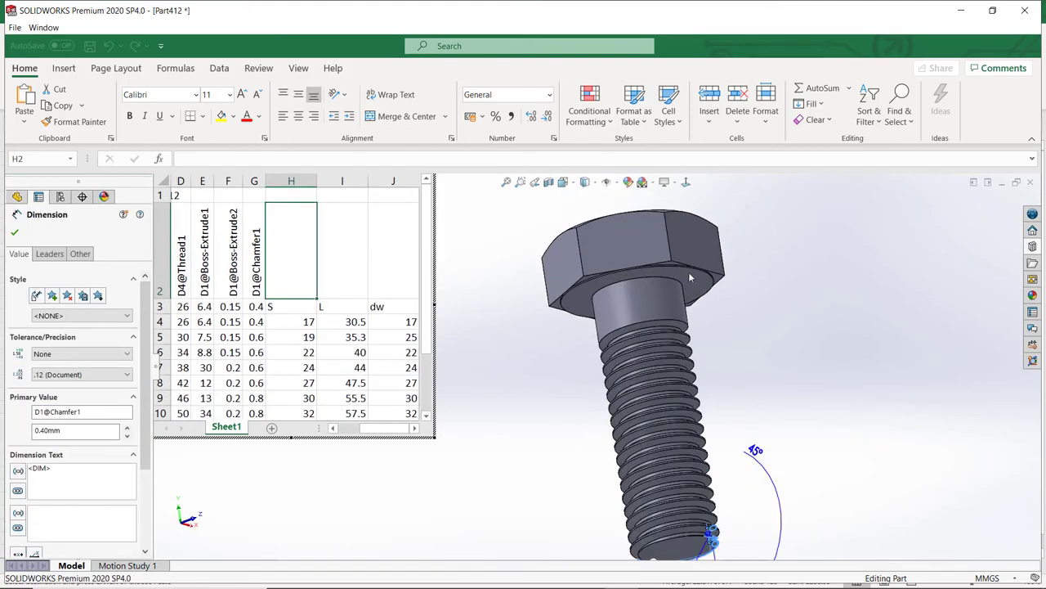
{"action": "left_click", "coordinate": [705, 296]}
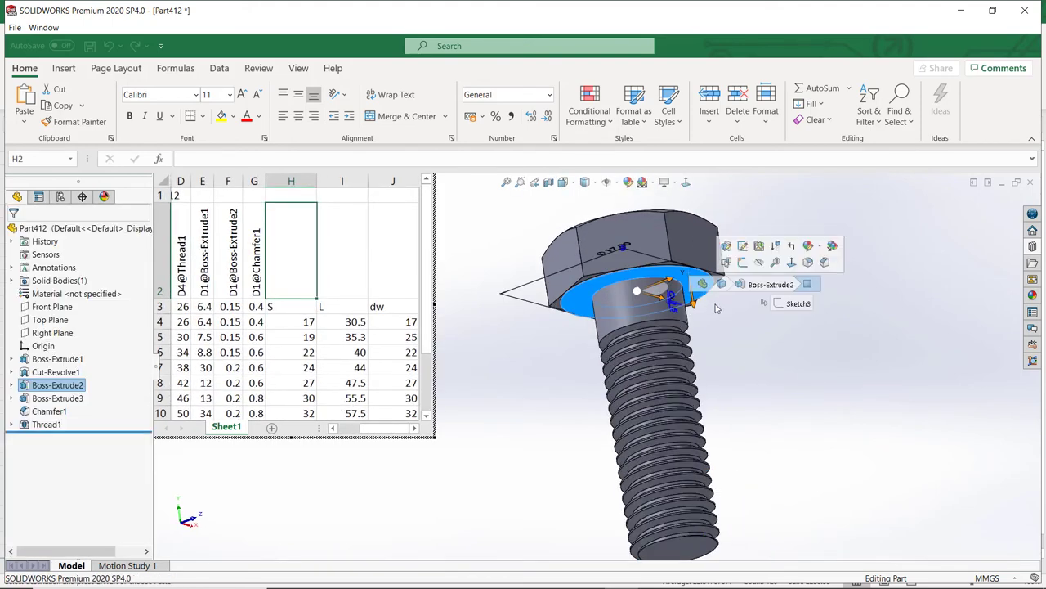
{"action": "double_click", "coordinate": [612, 255]}
{"action": "scroll", "coordinate": [539, 343], "scroll_direction": "down", "scroll_amount": 3}
{"action": "middle_click_drag", "start_coordinate": [515, 351], "coordinate": [553, 378]}
{"action": "scroll", "coordinate": [553, 378], "scroll_direction": "up", "scroll_amount": 3}
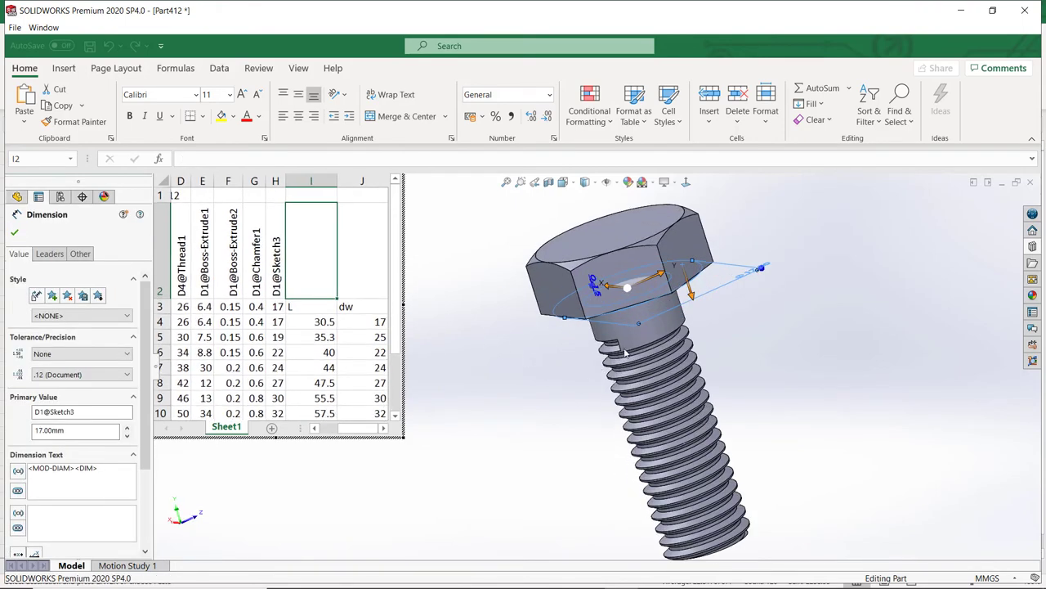
{"action": "key", "text": "Escape"}
Step: Add the 30 shank length (D1@Boss-Extrude3) and 17 head width to the design table
{"action": "left_click", "coordinate": [655, 336]}
{"action": "double_click", "coordinate": [648, 415]}
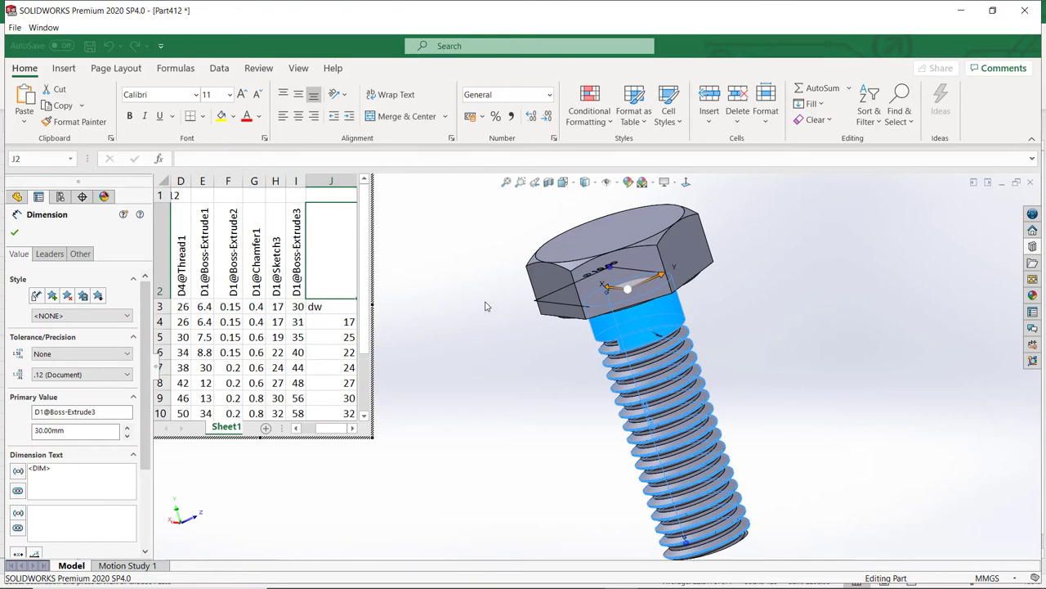
{"action": "middle_click_drag", "start_coordinate": [527, 275], "coordinate": [634, 278]}
{"action": "key", "text": "Escape"}
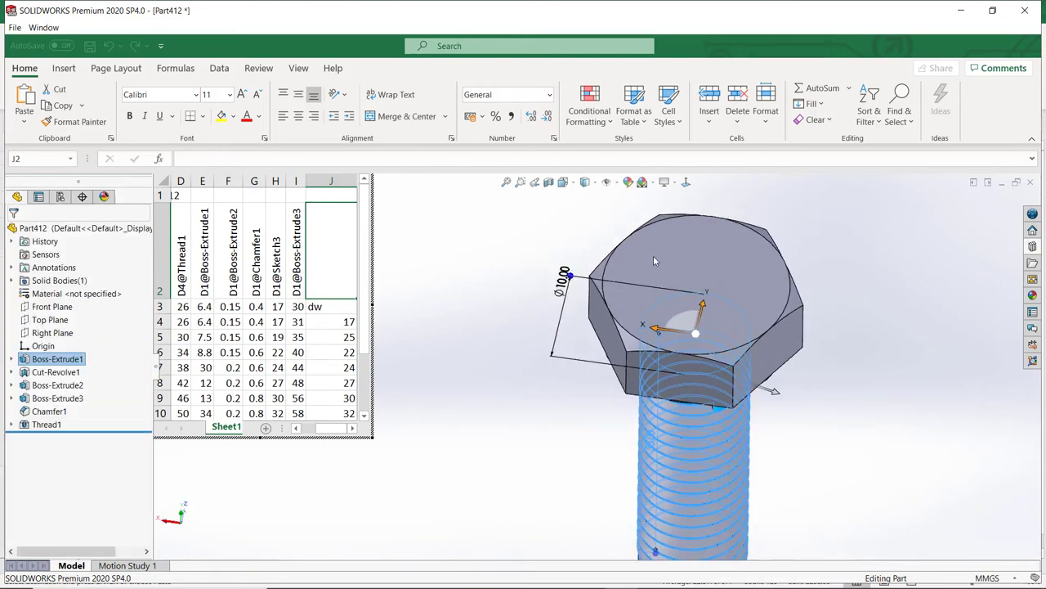
{"action": "double_click", "coordinate": [653, 255]}
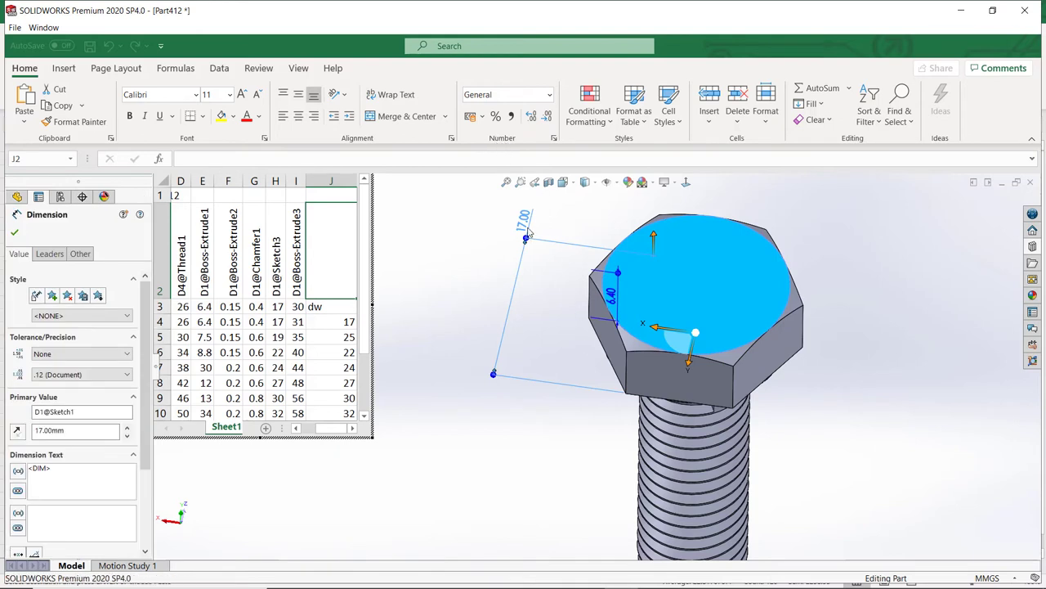
{"action": "double_click", "coordinate": [527, 235]}
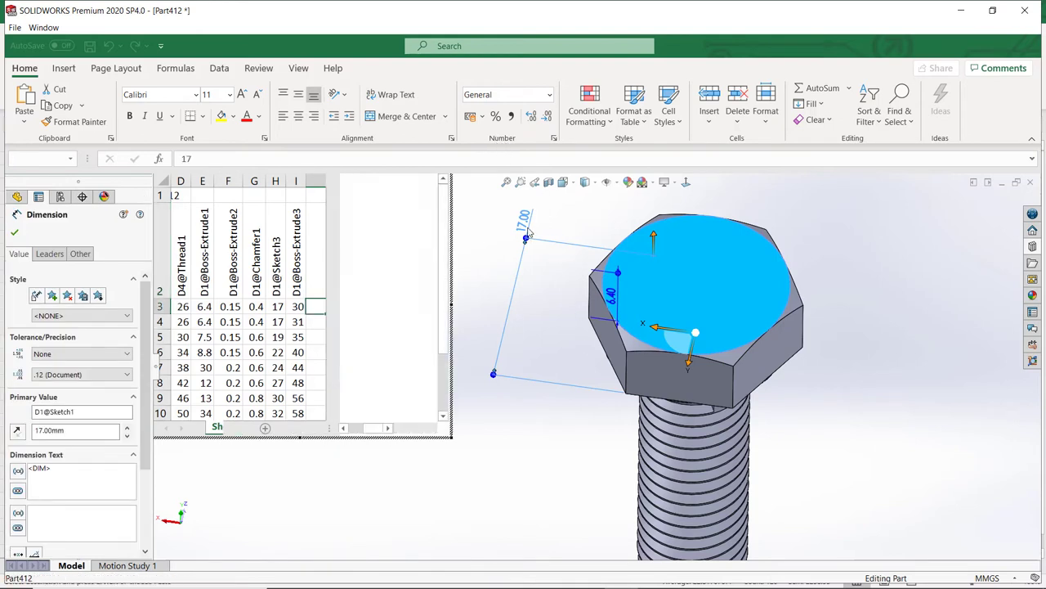
{"action": "left_click", "coordinate": [733, 362]}
Step: Add the 8.5 cut-revolve dimension to the design table and enter =J3/2 in K3
{"action": "double_click", "coordinate": [736, 353]}
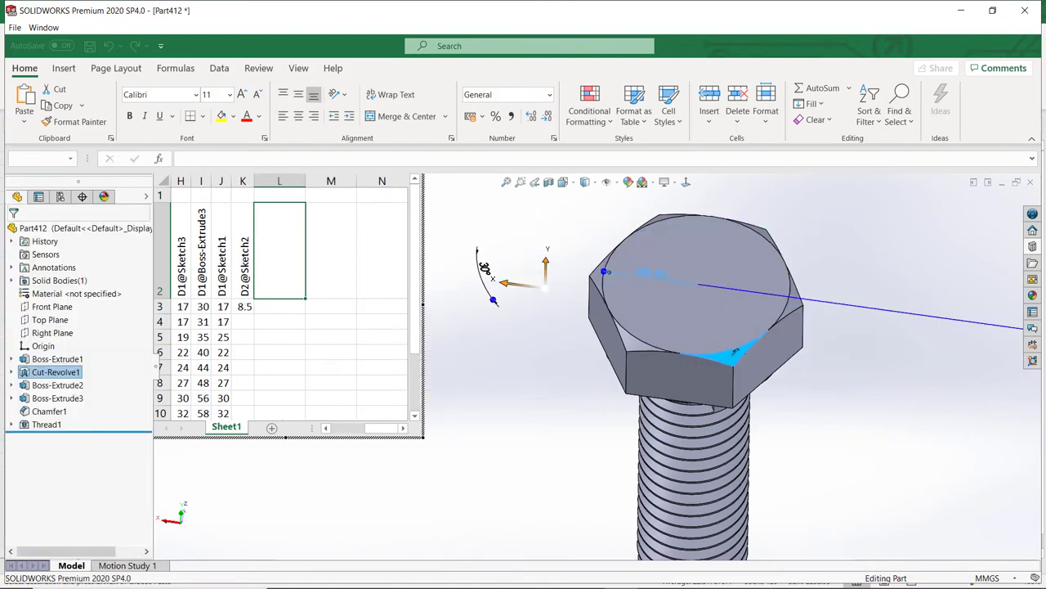
{"action": "left_click", "coordinate": [244, 306]}
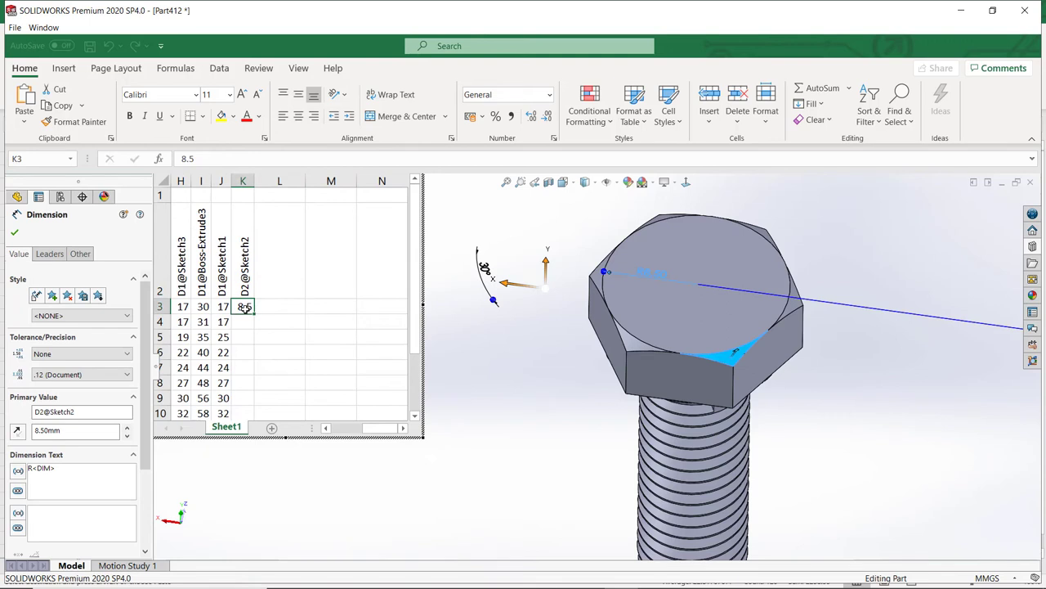
{"action": "type", "text": "="}
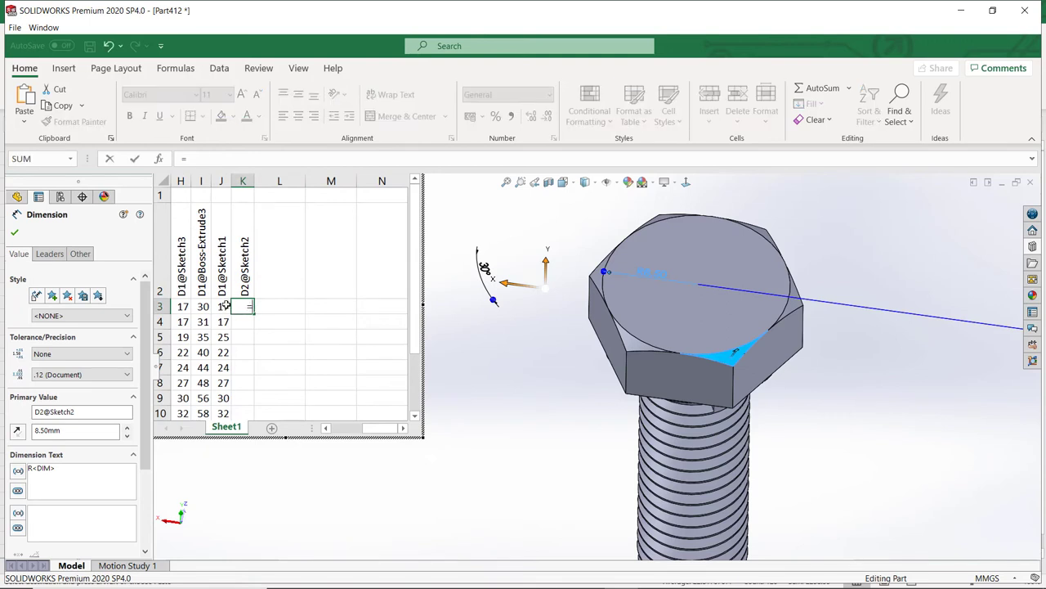
{"action": "left_click", "coordinate": [224, 306]}
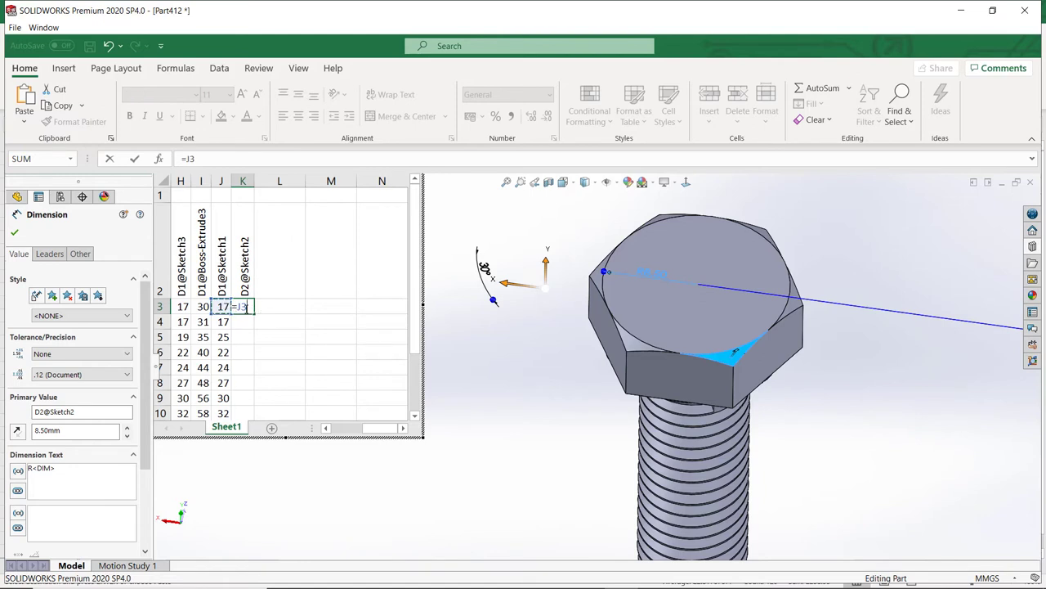
{"action": "type", "text": "/2"}
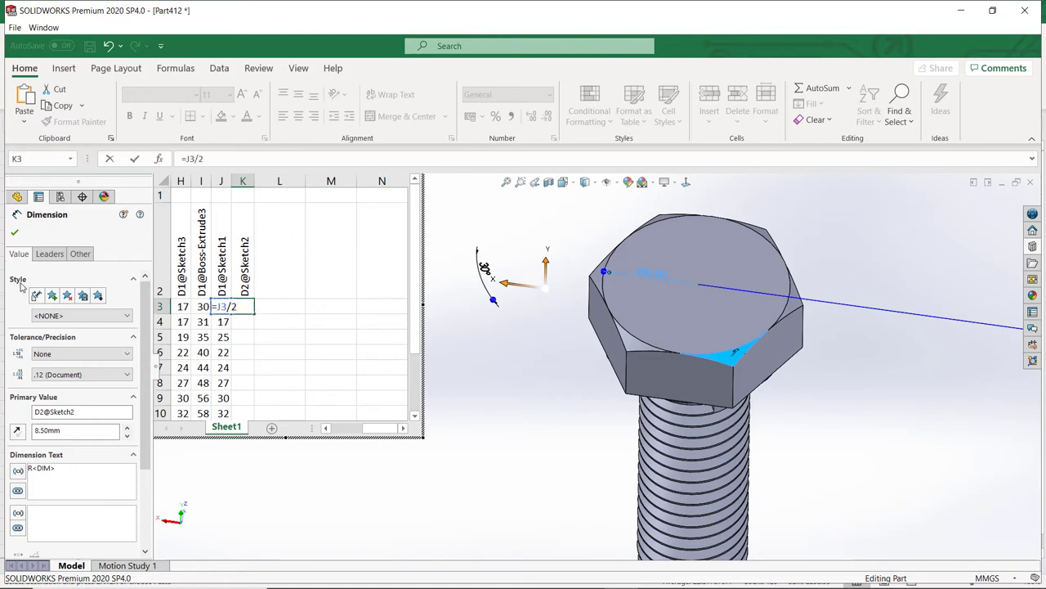
{"action": "key", "text": "Return"}
Step: Fill the K3 formula down to K14 and generate configurations M10 through M36
{"action": "left_click", "coordinate": [245, 307]}
{"action": "left_click_drag", "start_coordinate": [253, 314], "coordinate": [243, 372]}
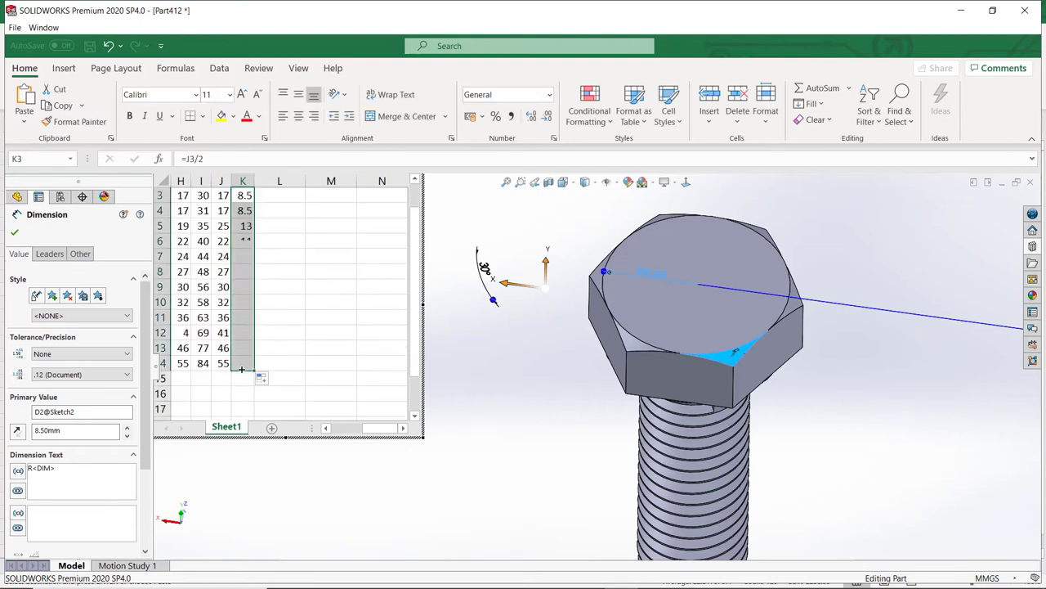
{"action": "left_click", "coordinate": [458, 338]}
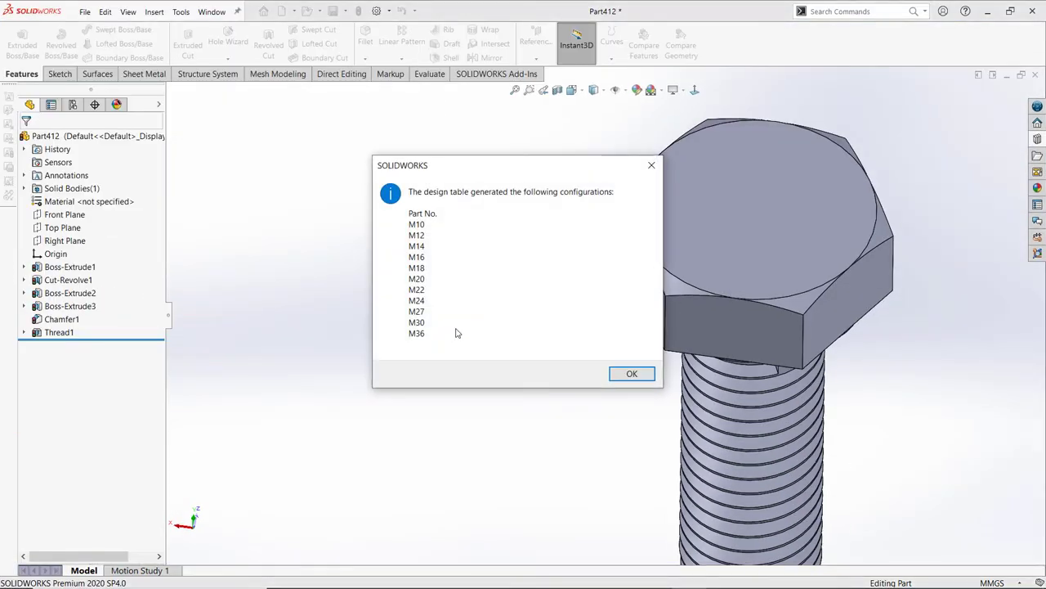
{"action": "left_click", "coordinate": [632, 374]}
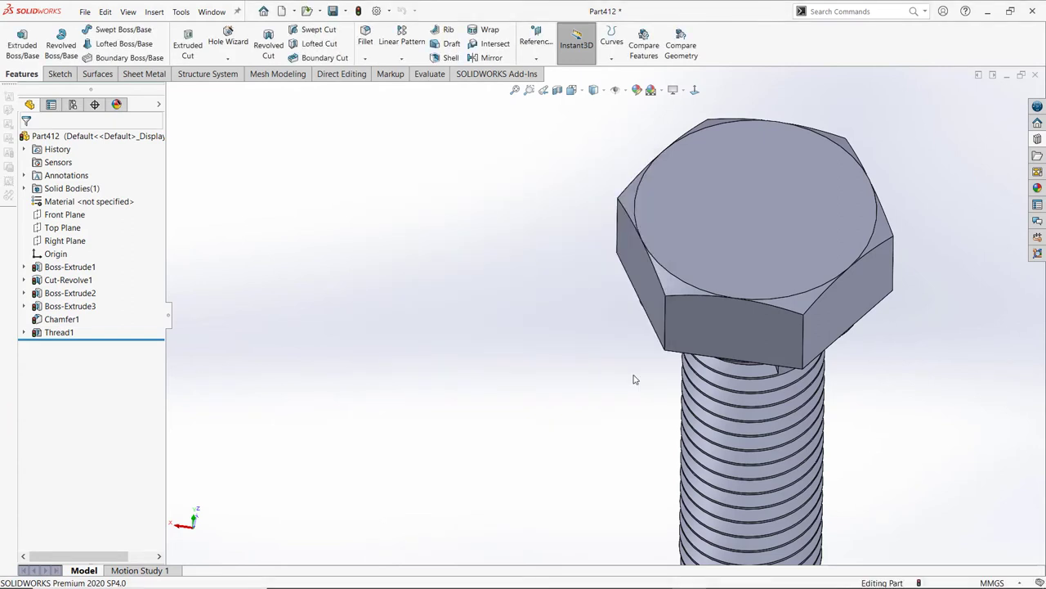
Step: Fit the bolt and switch configurations to M12, then M10, then back to Default
{"action": "key", "text": "f"}
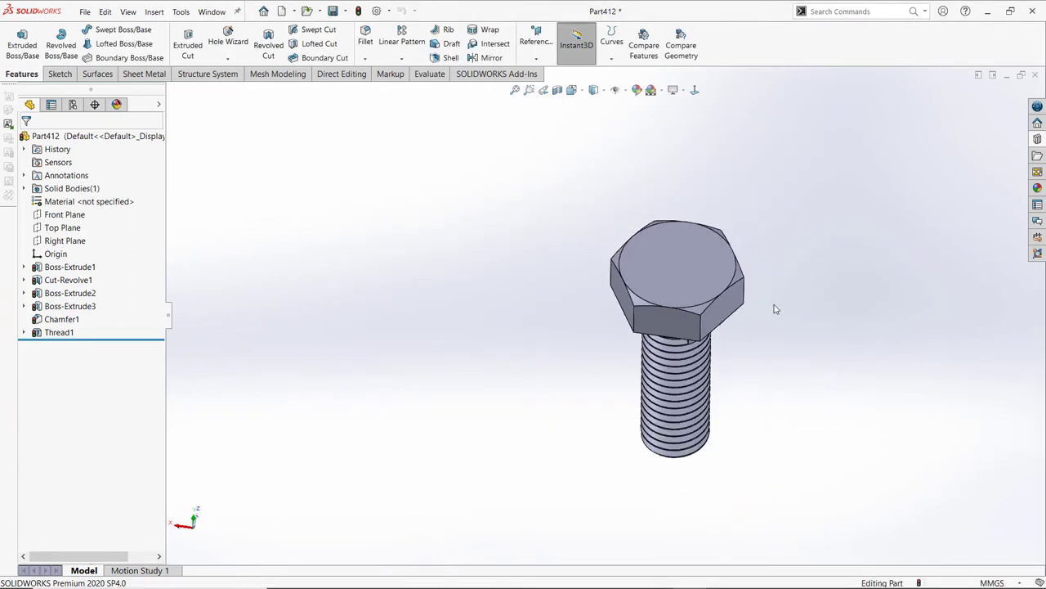
{"action": "left_click", "coordinate": [73, 104]}
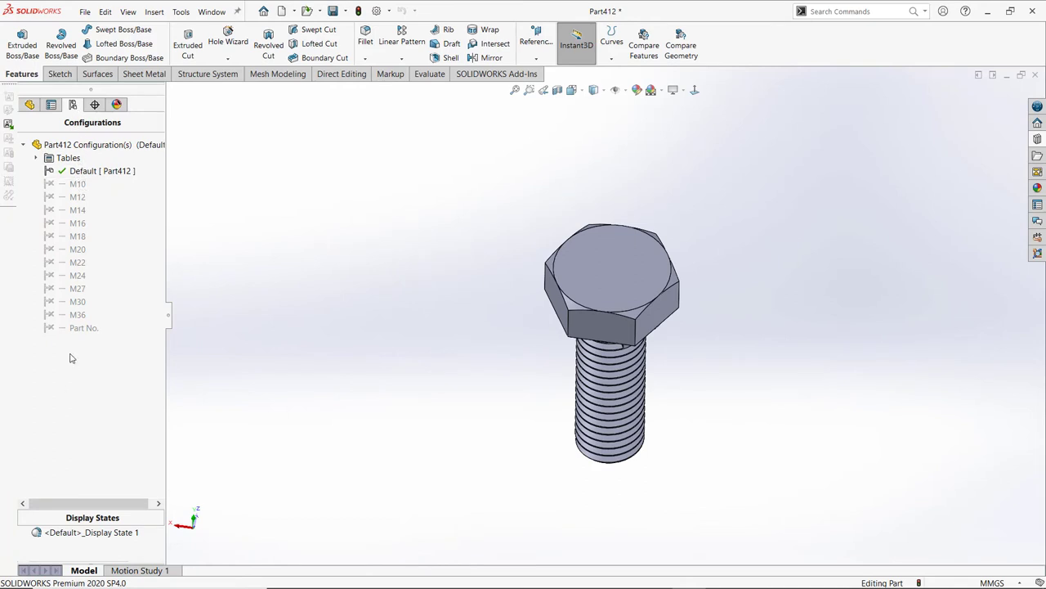
{"action": "left_click", "coordinate": [75, 185]}
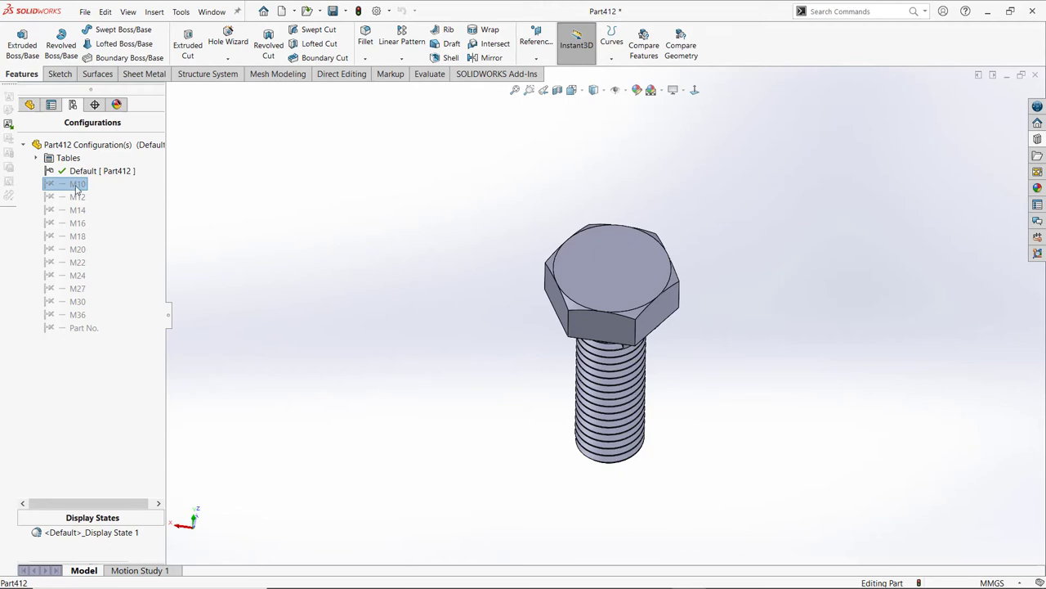
{"action": "double_click", "coordinate": [74, 197]}
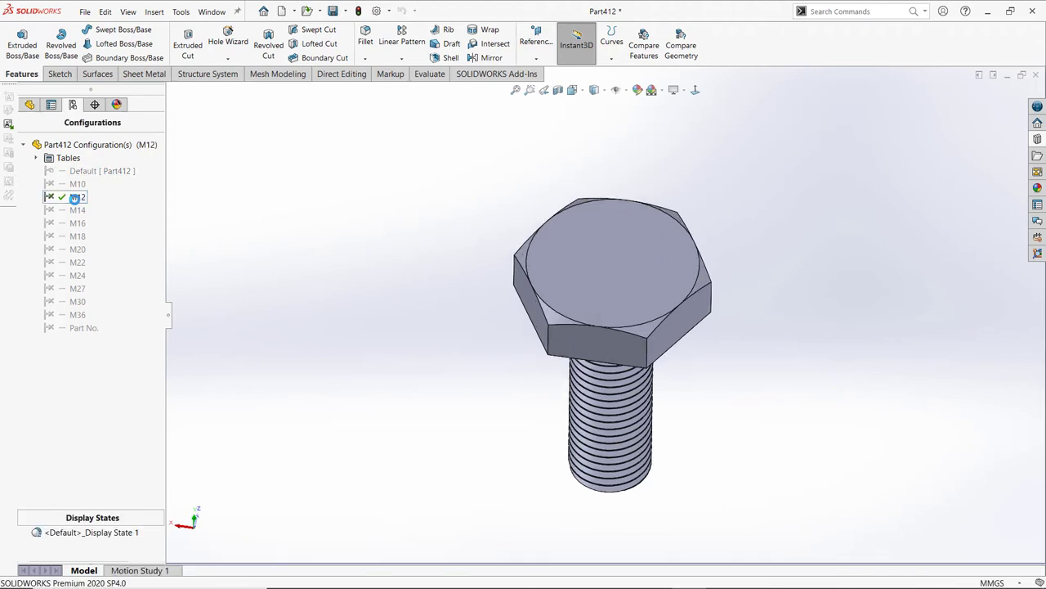
{"action": "double_click", "coordinate": [74, 184]}
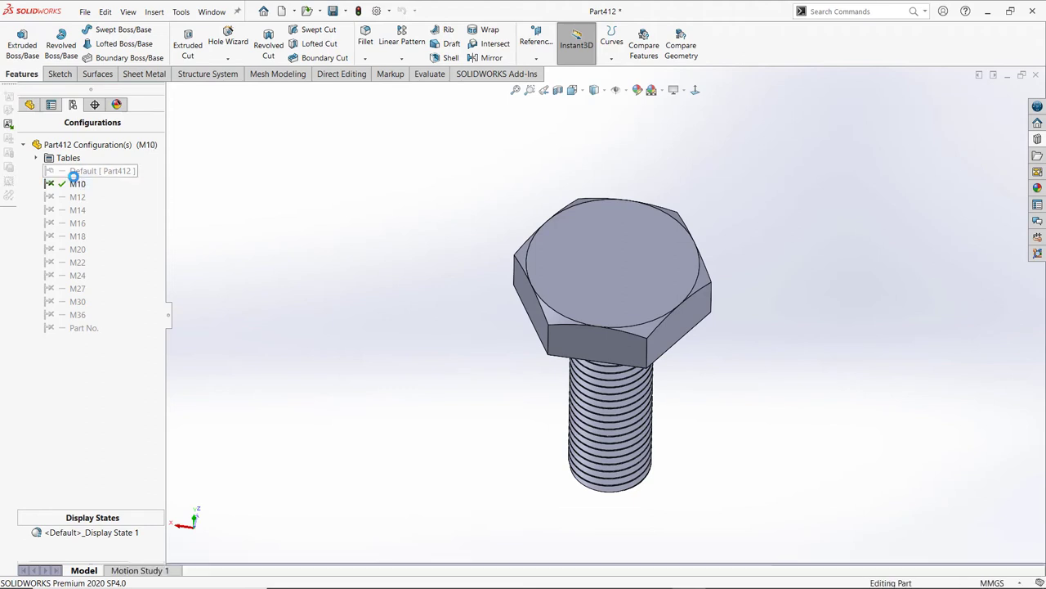
{"action": "double_click", "coordinate": [73, 171]}
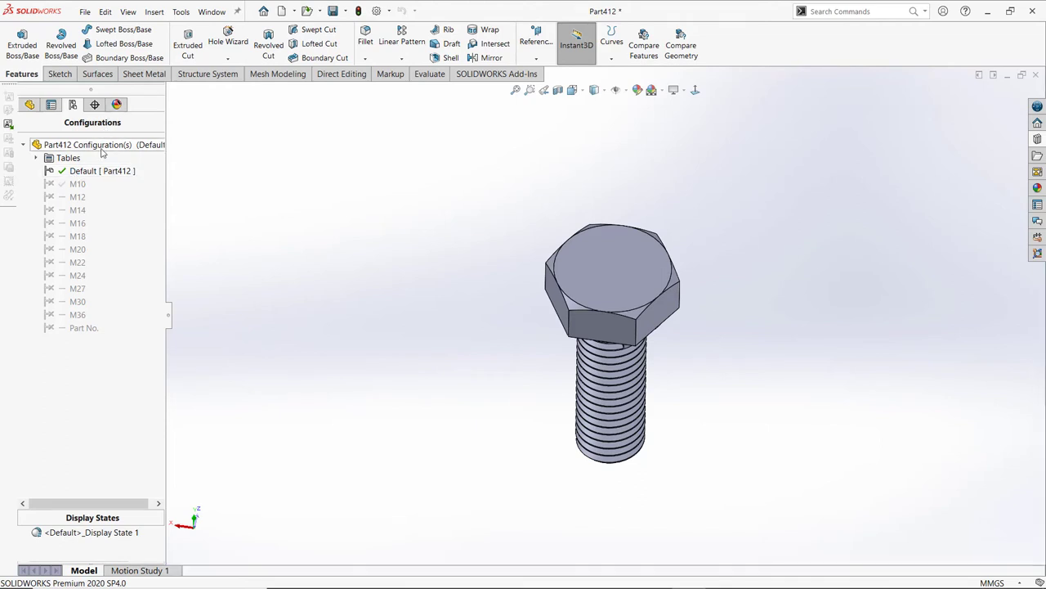
{"action": "right_click", "coordinate": [102, 150]}
Step: Dismiss the configurations context menu and close the Excel design-table worksheet
{"action": "left_click", "coordinate": [397, 177]}
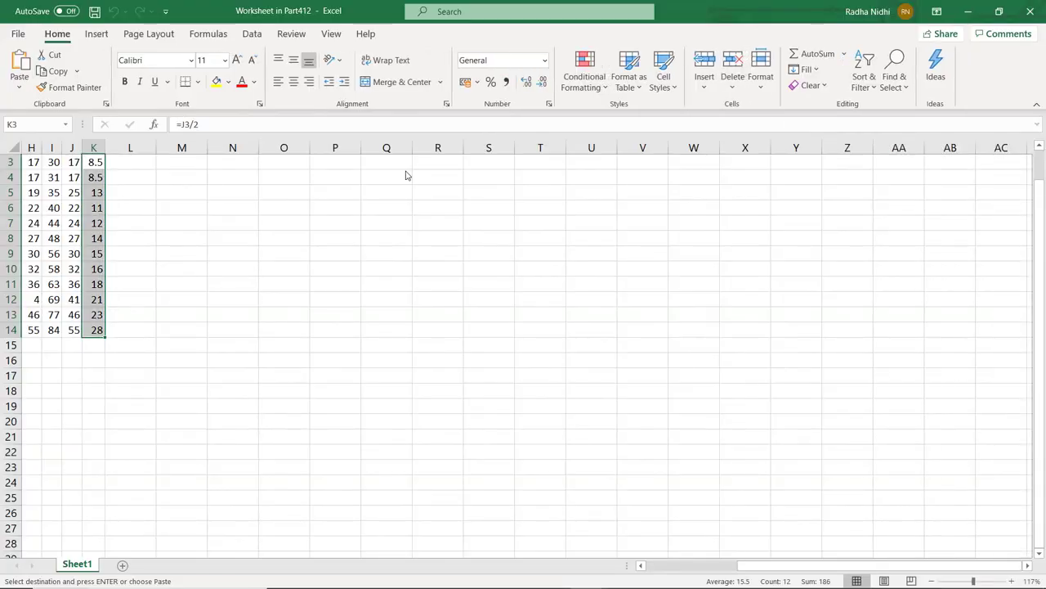
{"action": "key", "text": "alt+F4"}
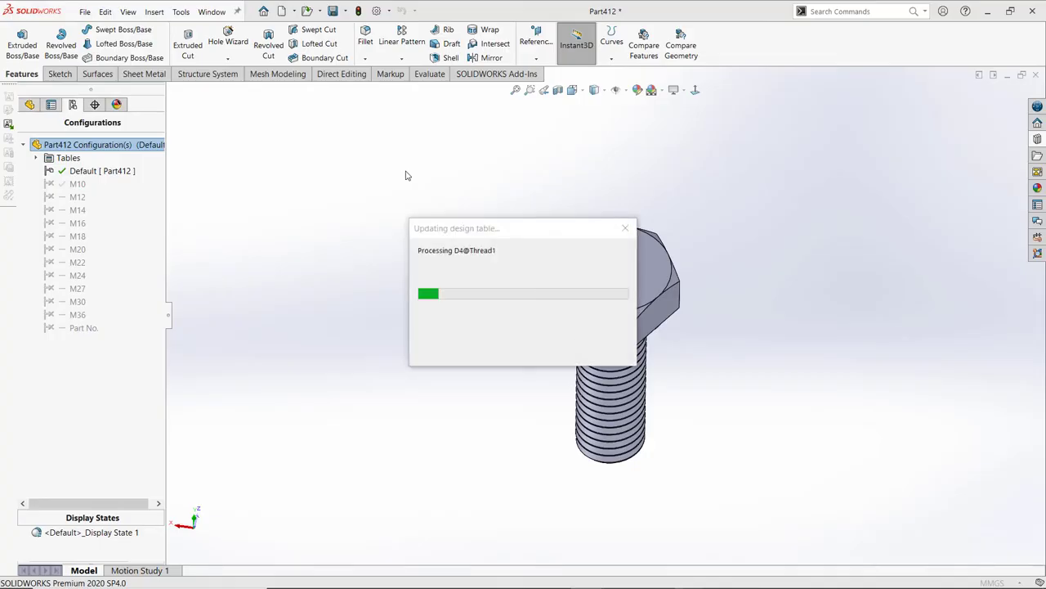
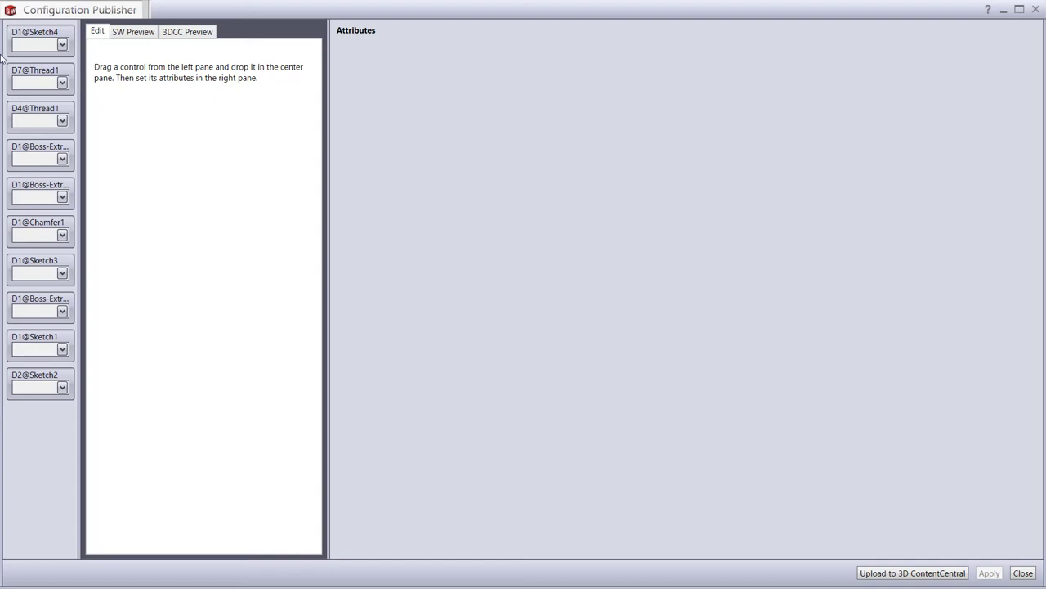
Step: Add D1@Sketch4 as the 'Size' list, then D4@Thread1, D1@Boss-Extrude2 and D1@Sketch3 as further lists
{"action": "left_click_drag", "start_coordinate": [36, 38], "coordinate": [99, 64]}
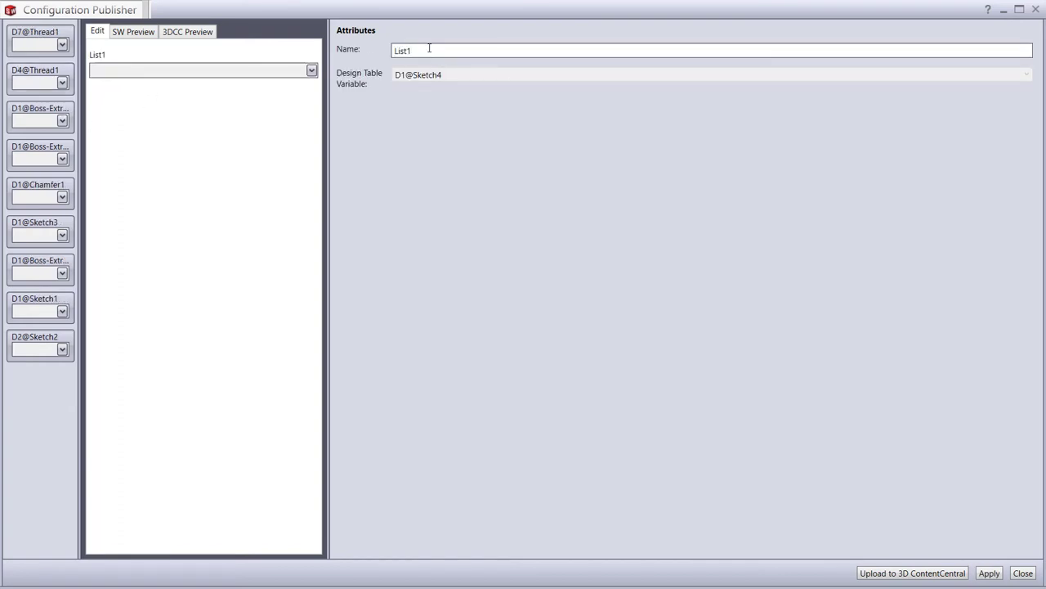
{"action": "key", "text": "BackSpace"}
{"action": "key", "text": "BackSpace"}
{"action": "key", "text": "BackSpace"}
{"action": "key", "text": "BackSpace"}
{"action": "type", "text": "Size"}
{"action": "left_click_drag", "start_coordinate": [35, 79], "coordinate": [187, 147]}
{"action": "left_click_drag", "start_coordinate": [29, 117], "coordinate": [247, 182]}
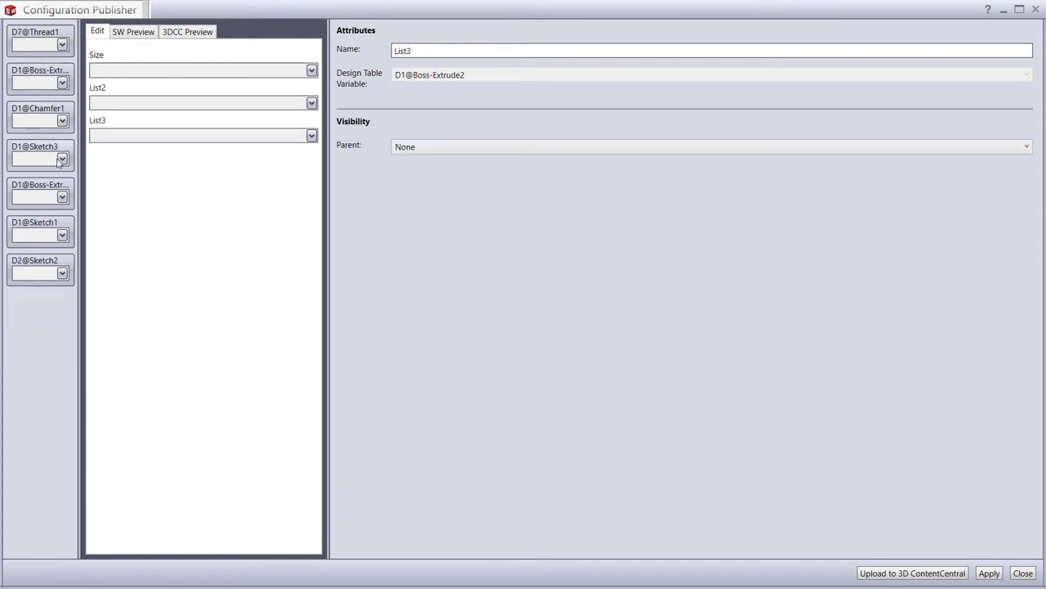
{"action": "left_click_drag", "start_coordinate": [58, 161], "coordinate": [220, 188]}
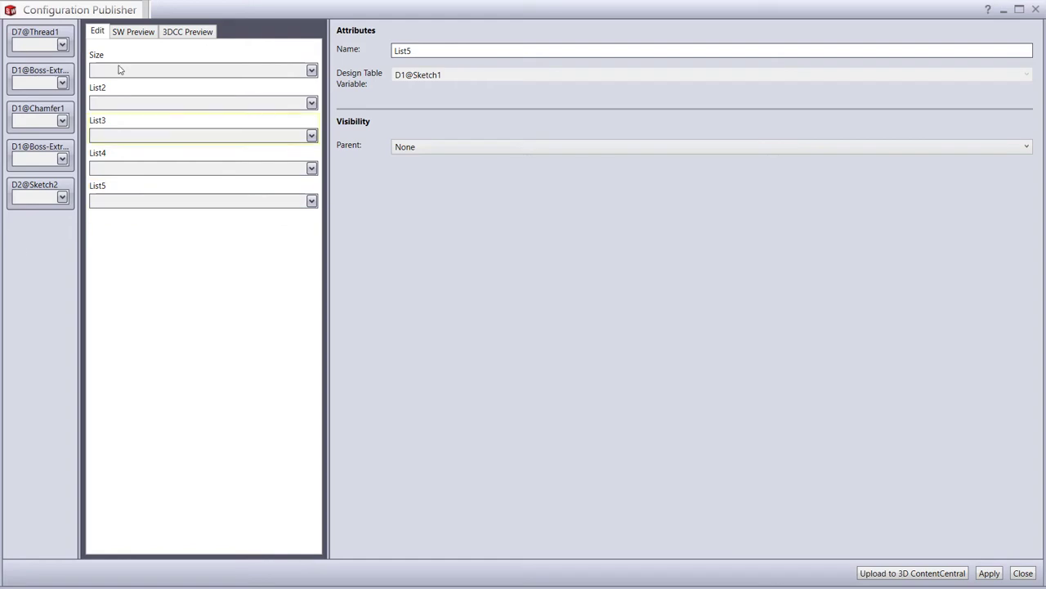
Step: Test the form in SW Preview with size 10 and the configuration list, then apply it
{"action": "left_click", "coordinate": [144, 32]}
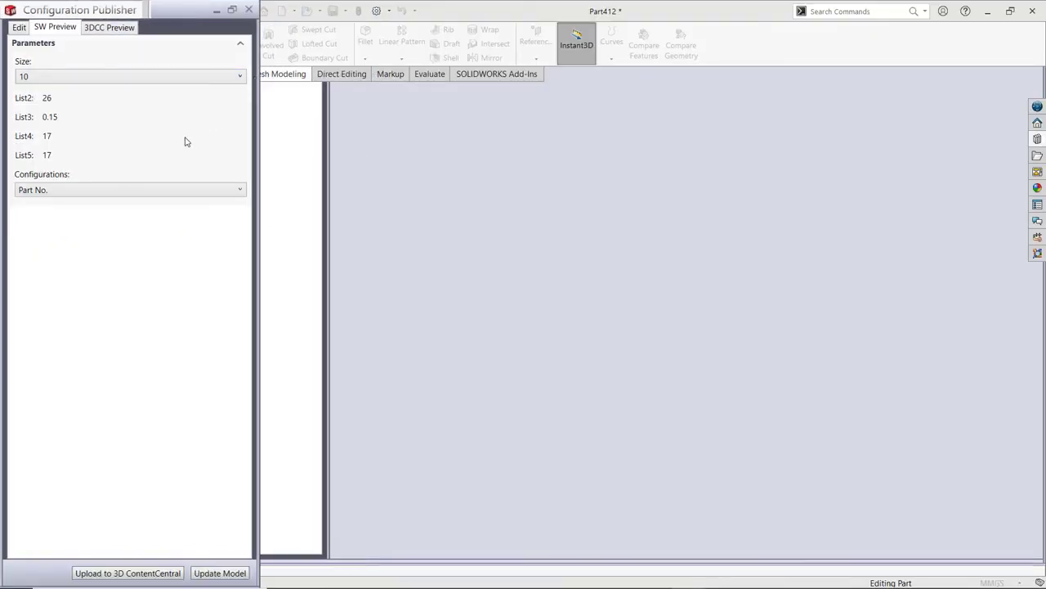
{"action": "left_click", "coordinate": [120, 76]}
{"action": "left_click", "coordinate": [85, 301]}
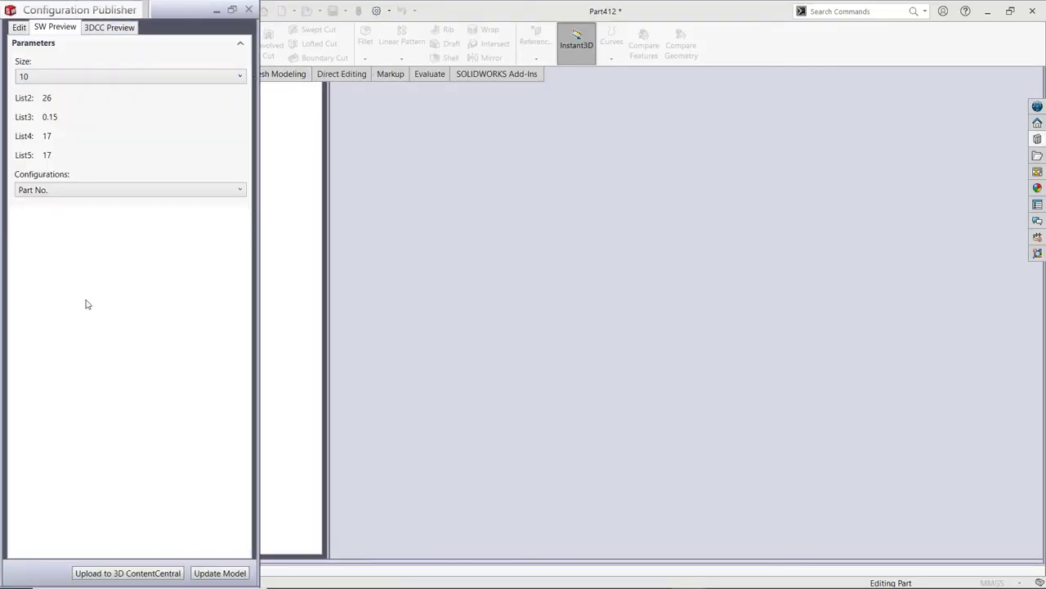
{"action": "left_click", "coordinate": [104, 198]}
{"action": "left_click", "coordinate": [93, 234]}
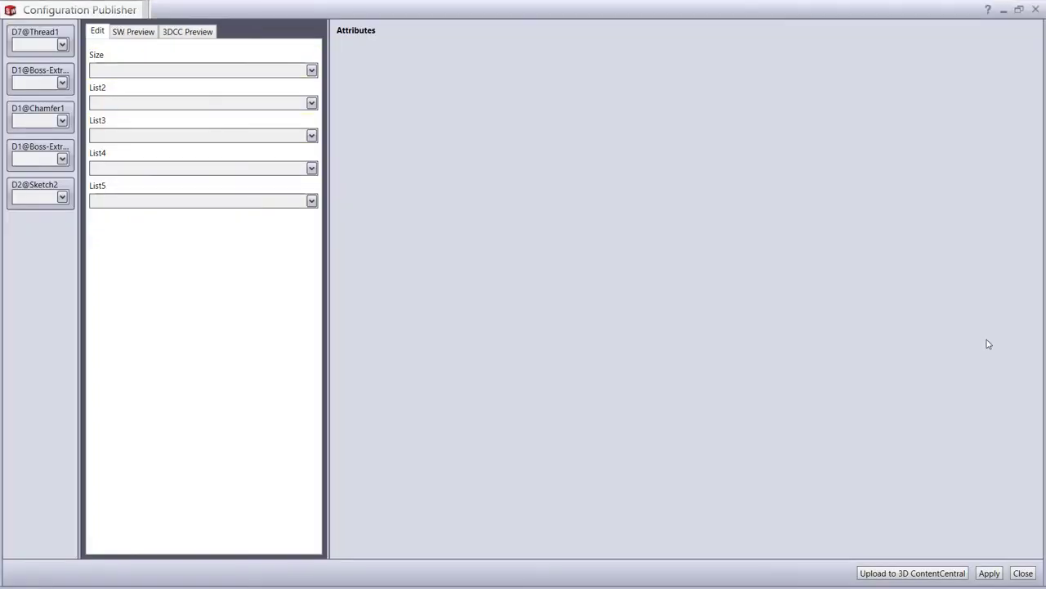
{"action": "left_click", "coordinate": [989, 573]}
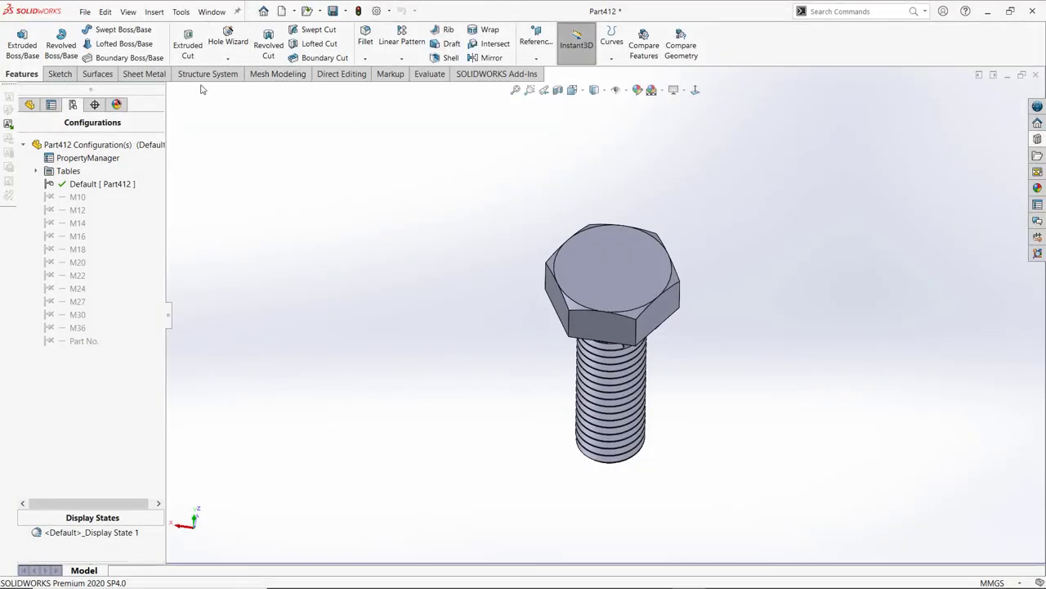
Step: Save the bolt part as Part412 and close its document window
{"action": "left_click", "coordinate": [30, 104]}
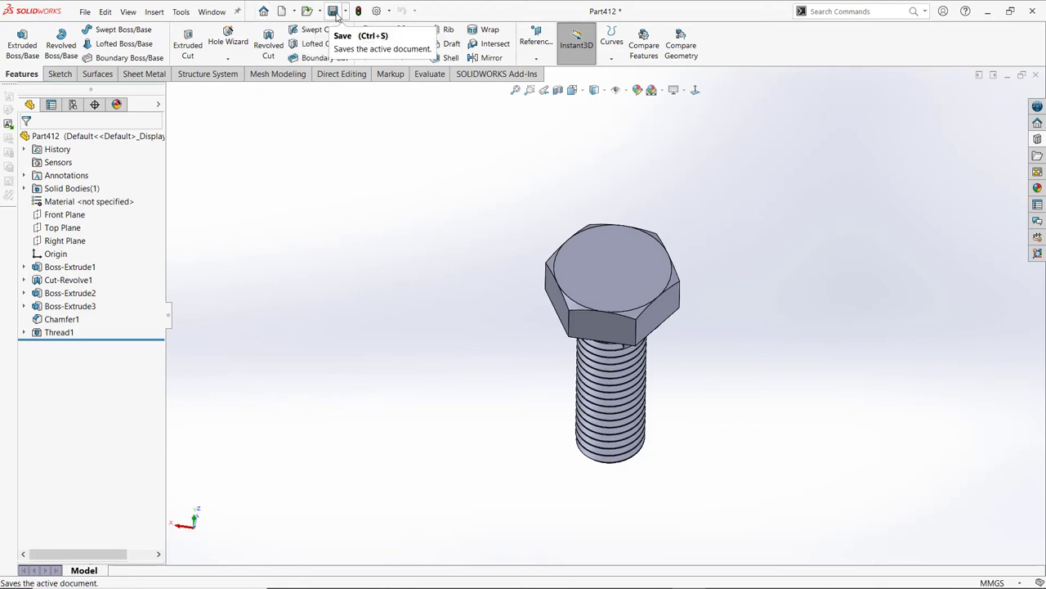
{"action": "left_click", "coordinate": [333, 11]}
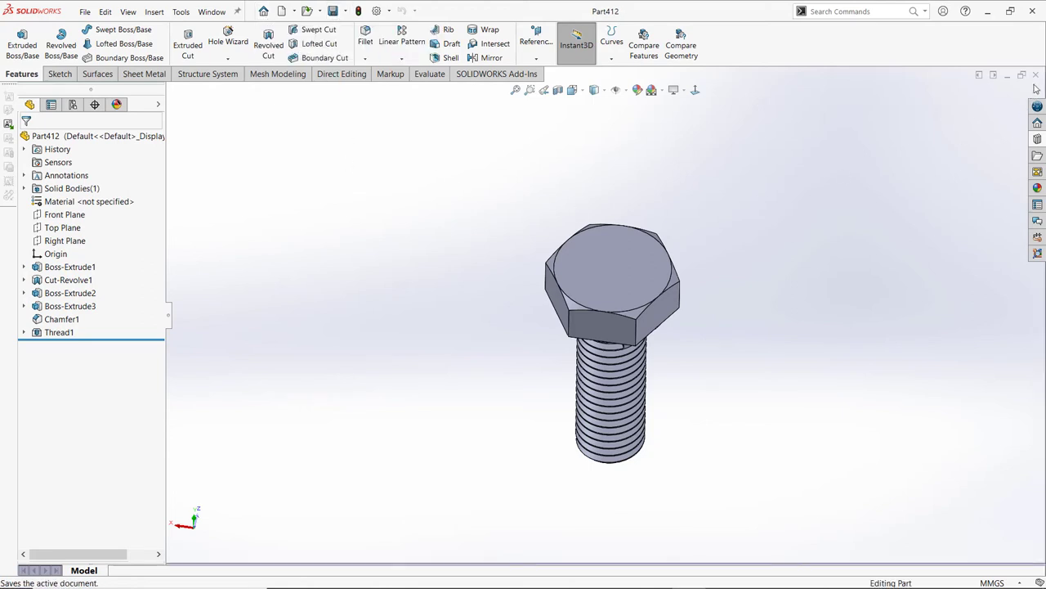
{"action": "left_click", "coordinate": [1035, 74]}
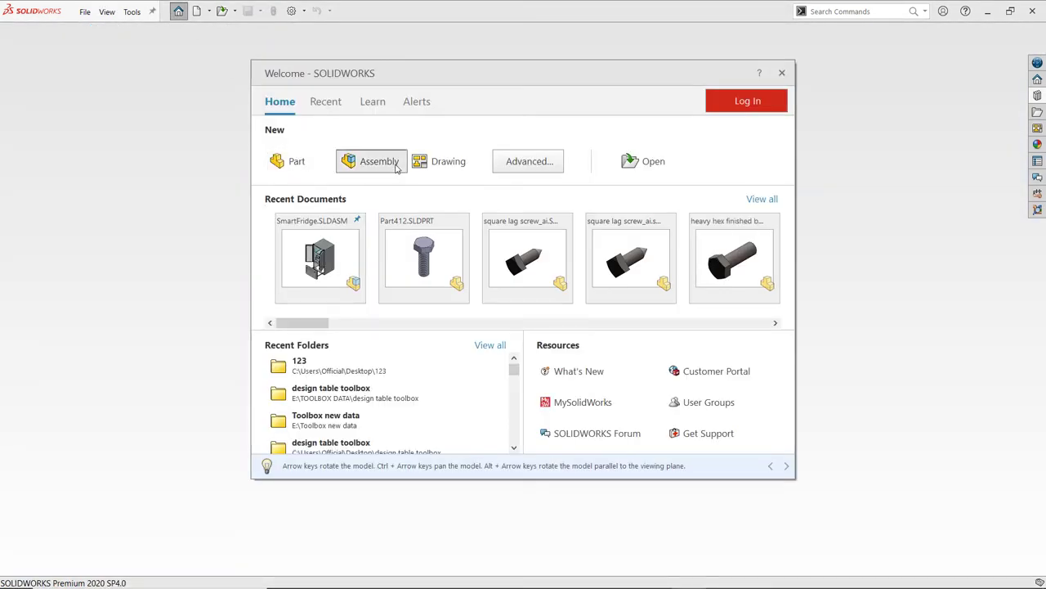
Step: Start a new assembly, Assem3, without inserting any component
{"action": "left_click", "coordinate": [370, 161]}
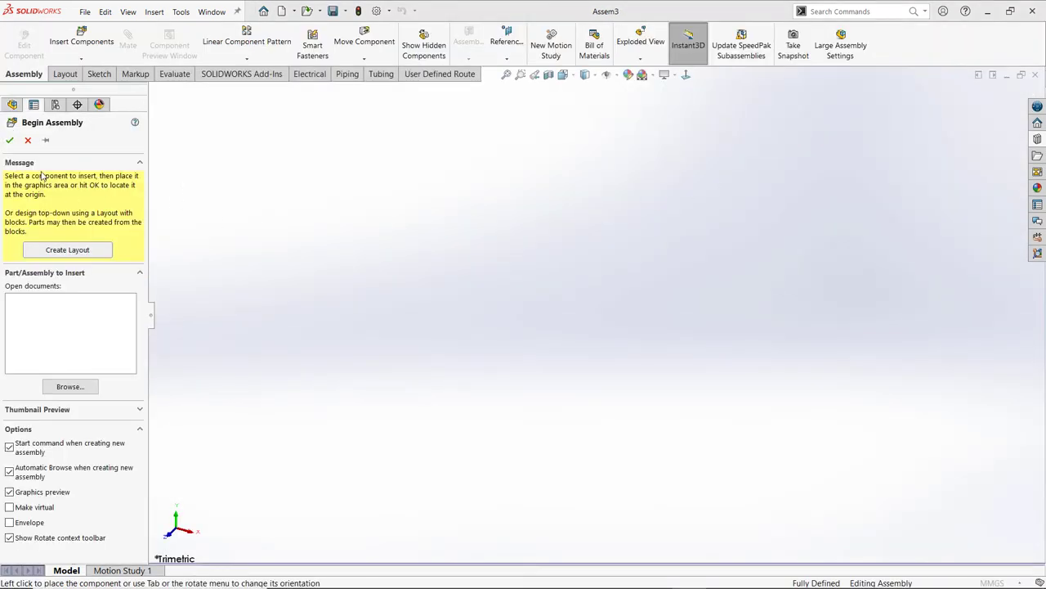
{"action": "left_click", "coordinate": [949, 402]}
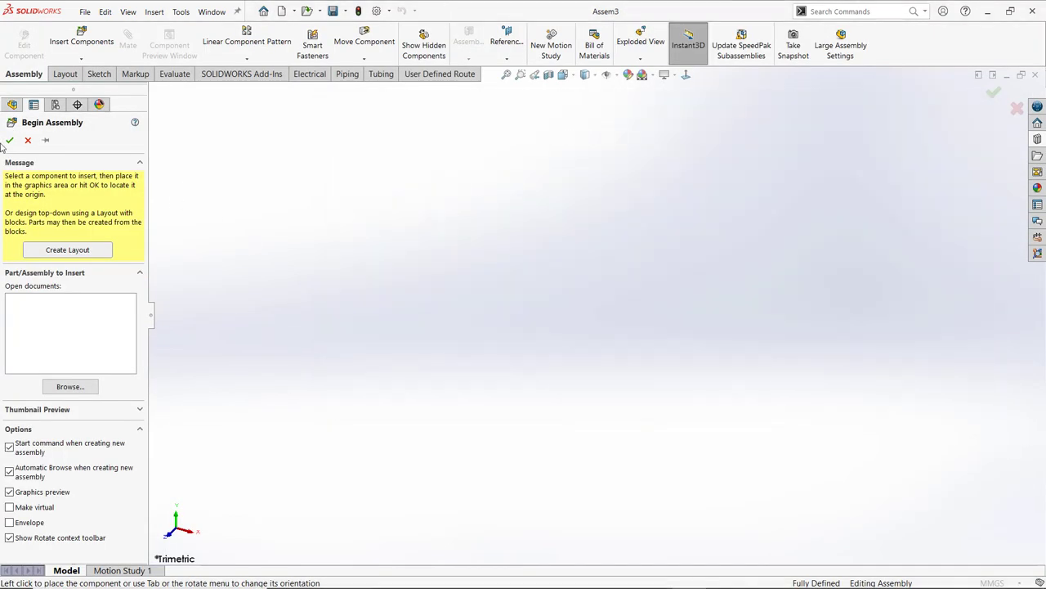
{"action": "key", "text": "Escape"}
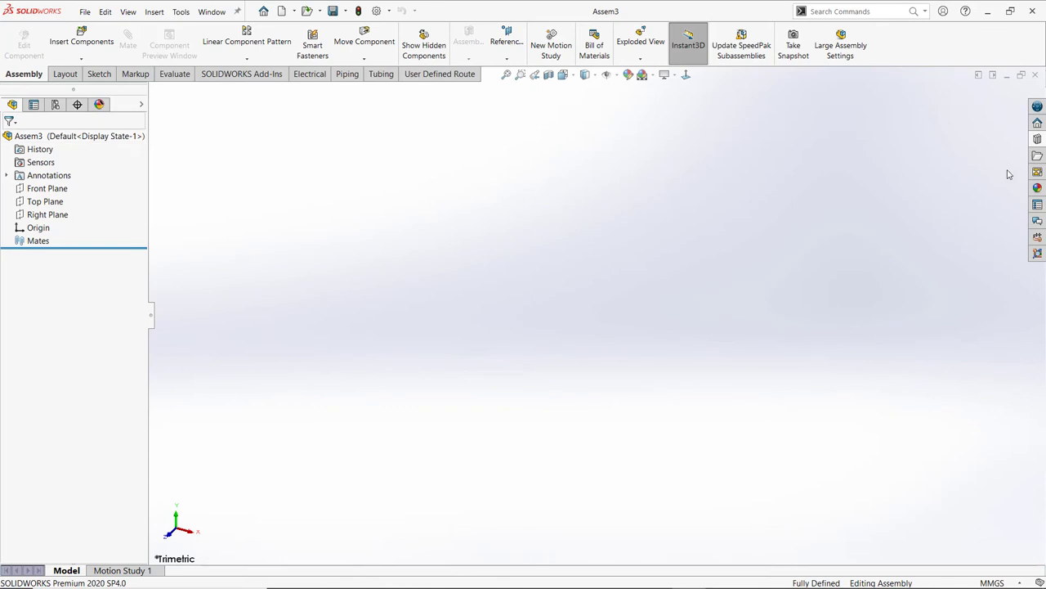
Step: In Design Library Toolbox, open Configure for Bolts and Screws > Hex Head
{"action": "left_click", "coordinate": [1037, 139]}
{"action": "scroll", "coordinate": [967, 160], "scroll_direction": "up", "scroll_amount": 3}
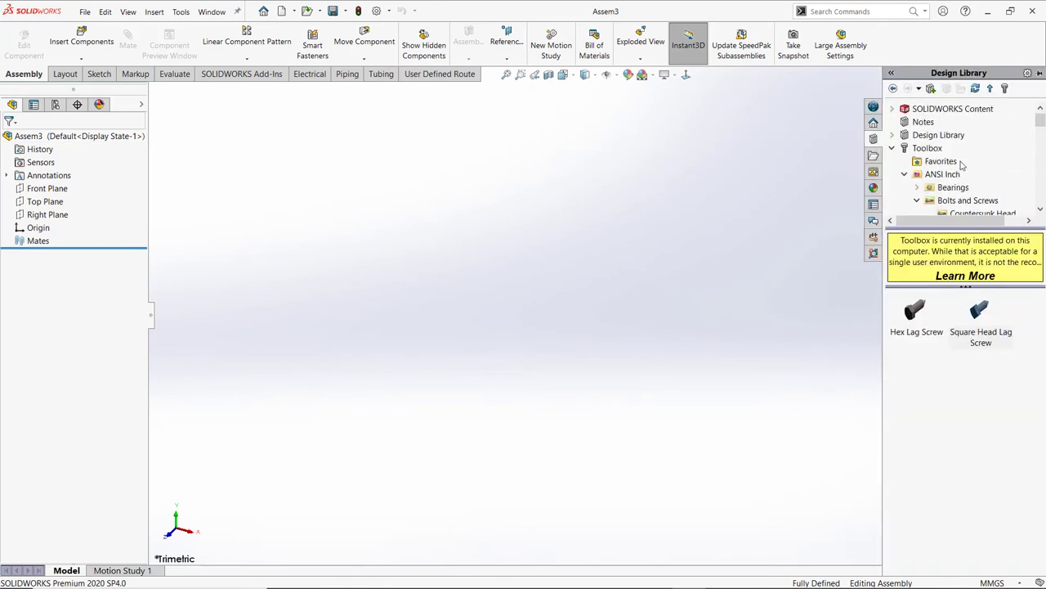
{"action": "left_click", "coordinate": [950, 187]}
{"action": "left_click", "coordinate": [950, 200]}
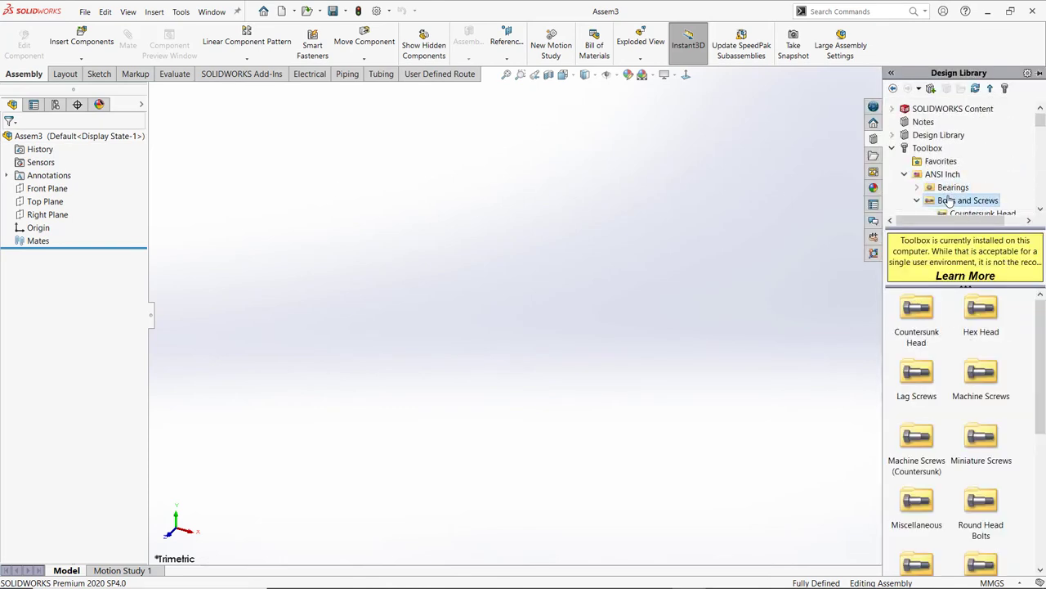
{"action": "left_click", "coordinate": [981, 304]}
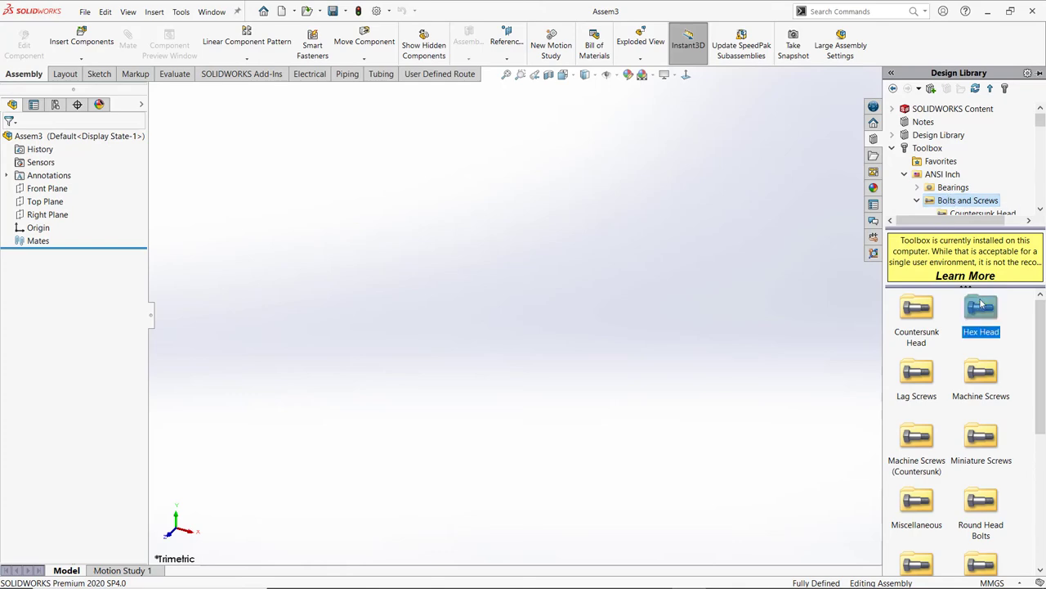
{"action": "right_click", "coordinate": [981, 304]}
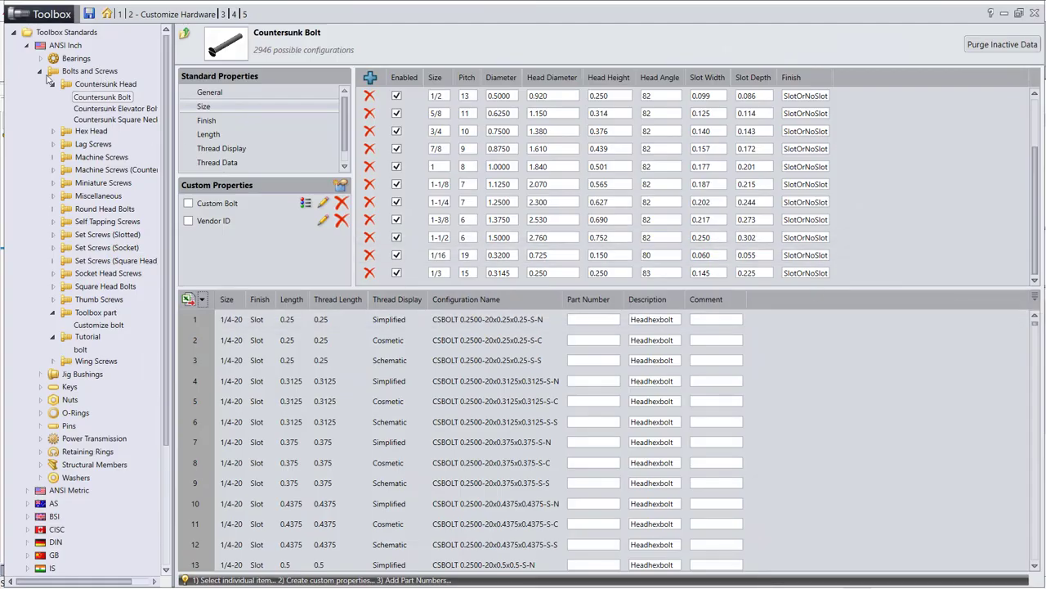
Step: Create a folder named 'New Folder' under Bolts and Screws
{"action": "left_click", "coordinate": [41, 72]}
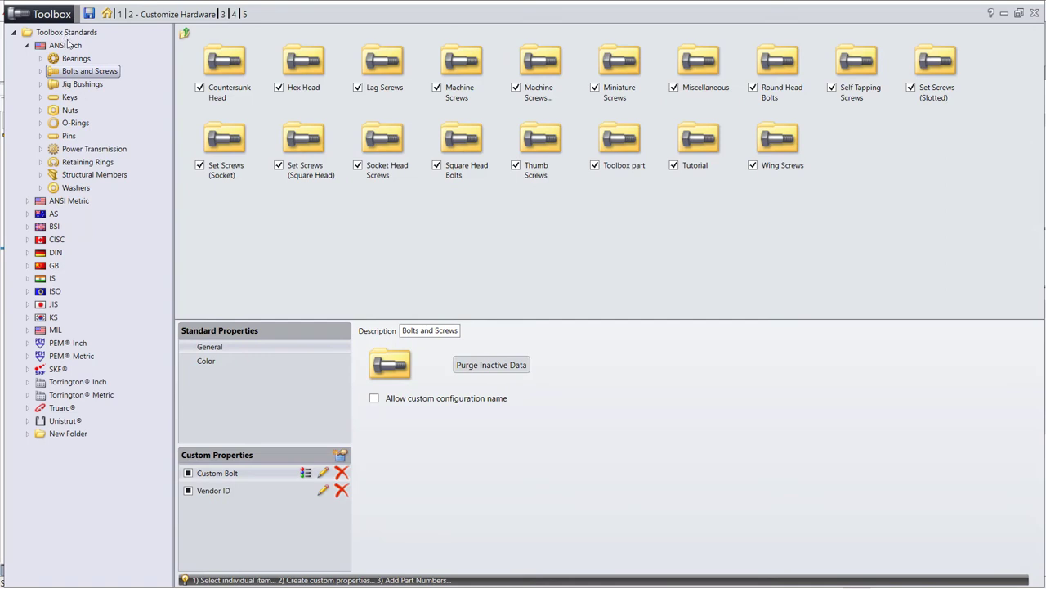
{"action": "left_click", "coordinate": [46, 73]}
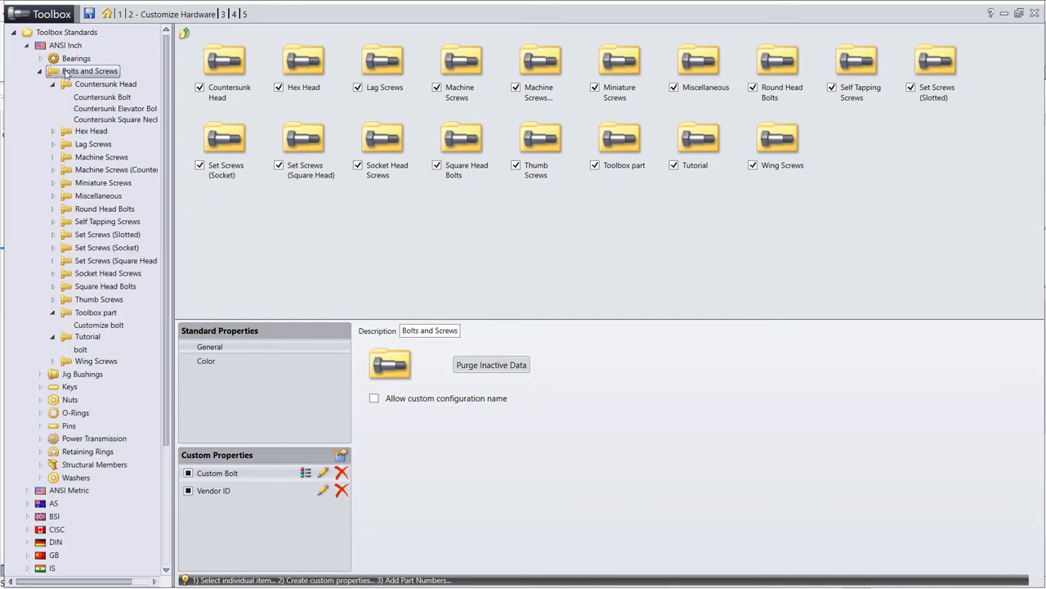
{"action": "right_click", "coordinate": [67, 73]}
{"action": "left_click", "coordinate": [102, 139]}
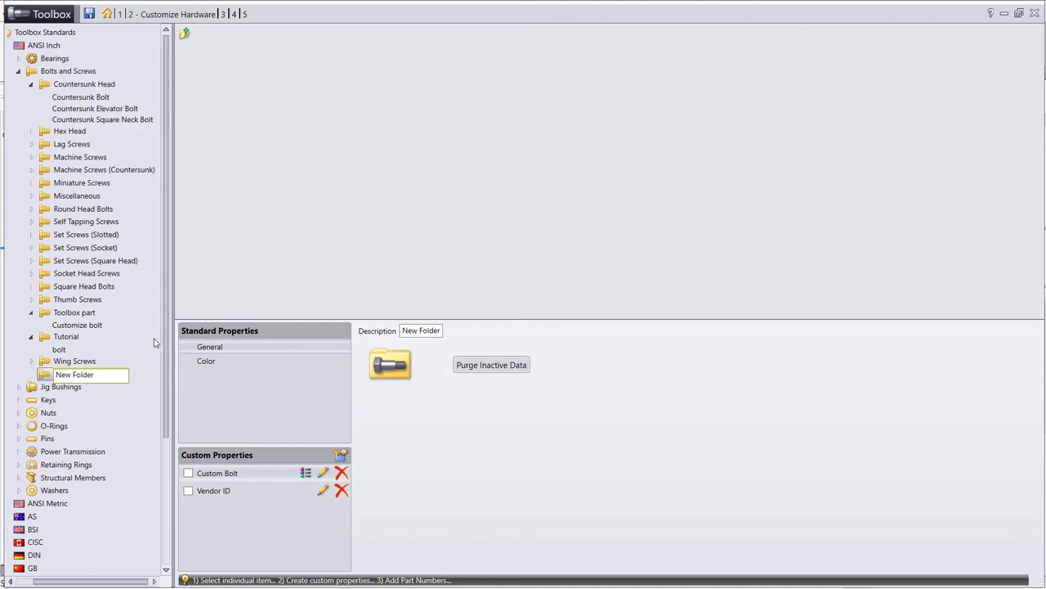
{"action": "left_click", "coordinate": [51, 378]}
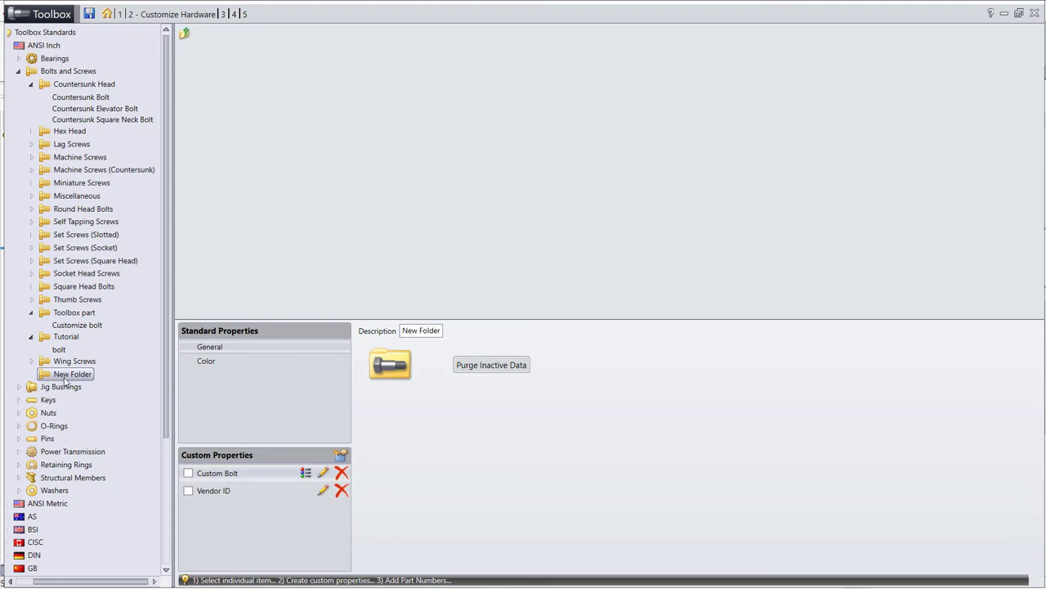
Step: Try adding a file to New Folder, cancel it, and close the Toolbox window
{"action": "right_click", "coordinate": [65, 380]}
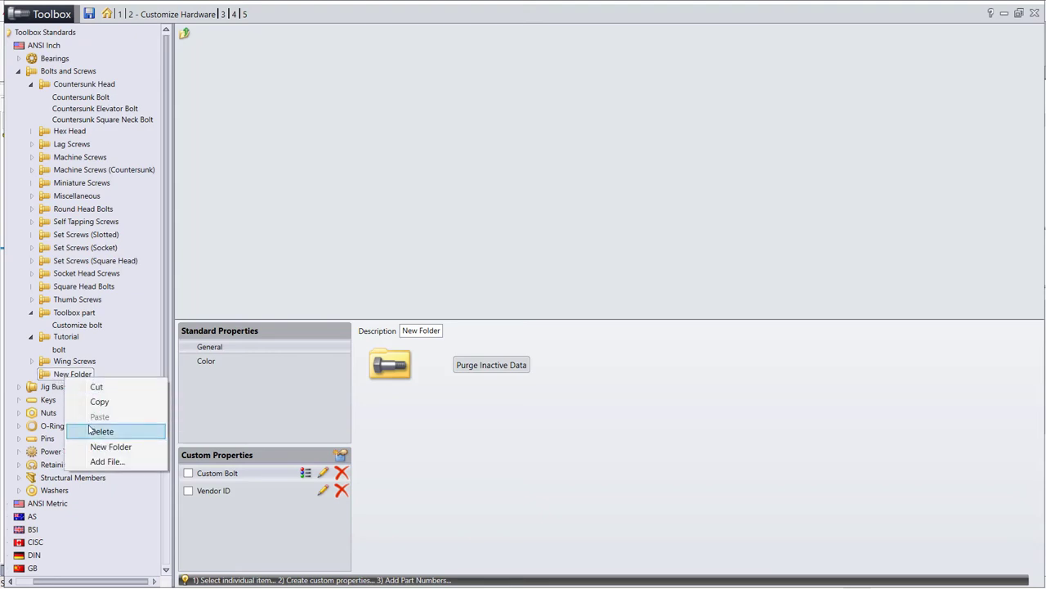
{"action": "left_click", "coordinate": [106, 461]}
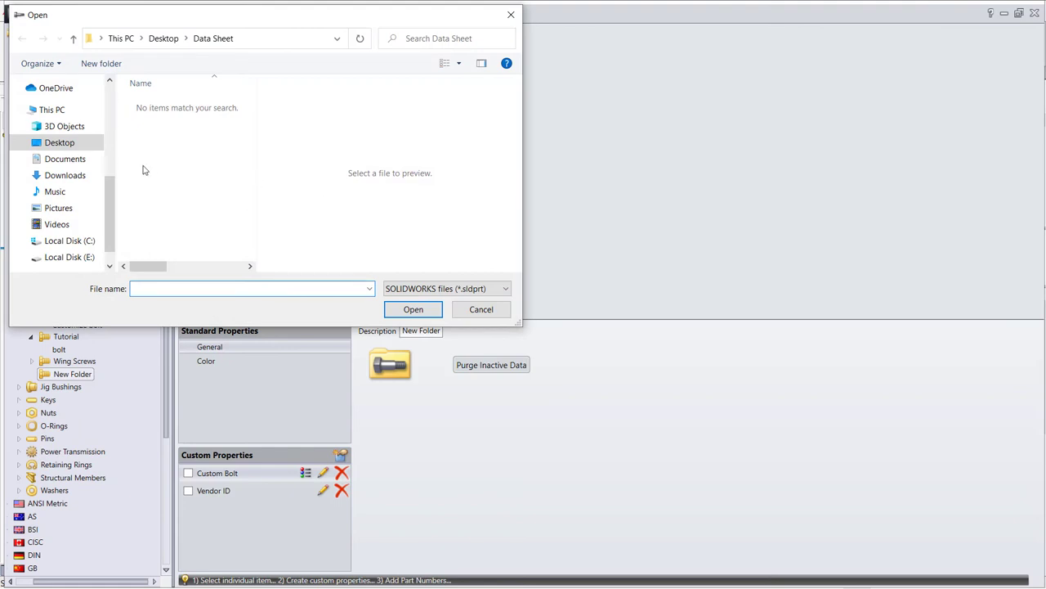
{"action": "left_click", "coordinate": [78, 144]}
{"action": "scroll", "coordinate": [199, 202], "scroll_direction": "down", "scroll_amount": 3}
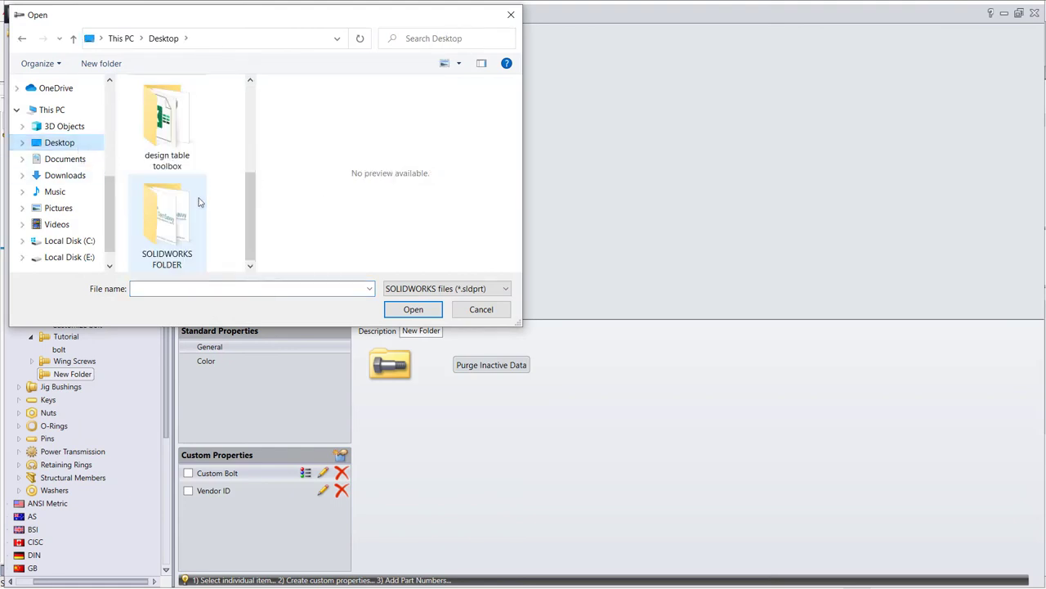
{"action": "scroll", "coordinate": [199, 202], "scroll_direction": "up", "scroll_amount": 3}
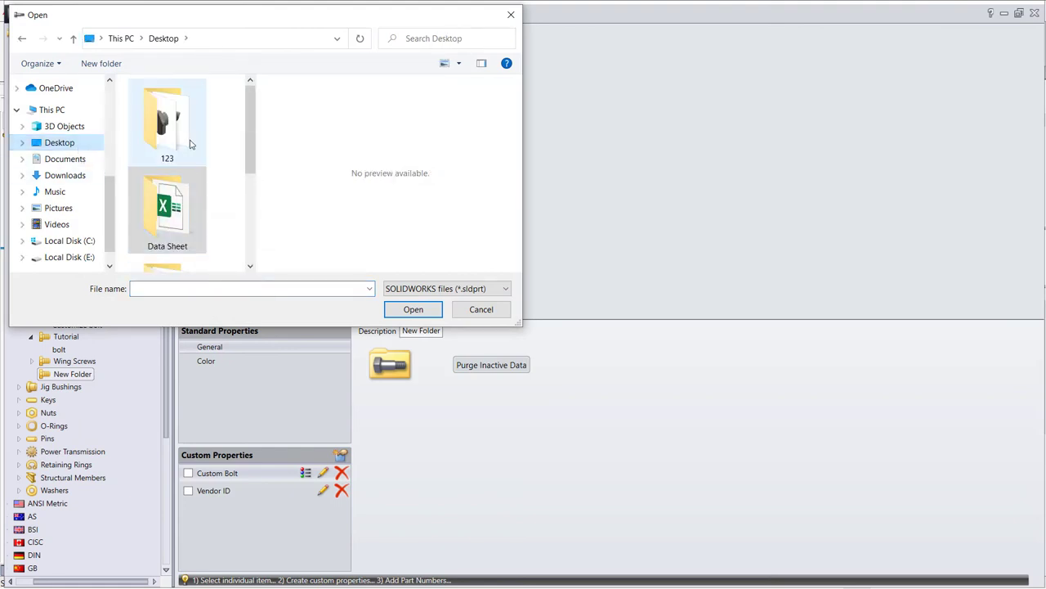
{"action": "left_click", "coordinate": [481, 309]}
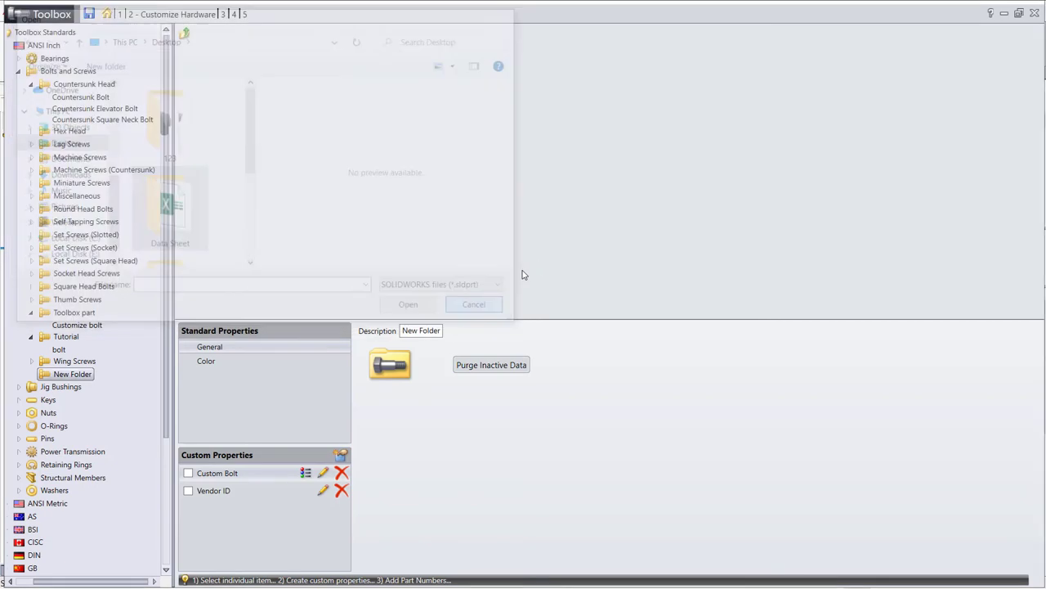
{"action": "left_click", "coordinate": [1010, 15]}
Step: Reopen Part412 from recent documents and save it into the Desktop's 123 folder
{"action": "left_click", "coordinate": [263, 9]}
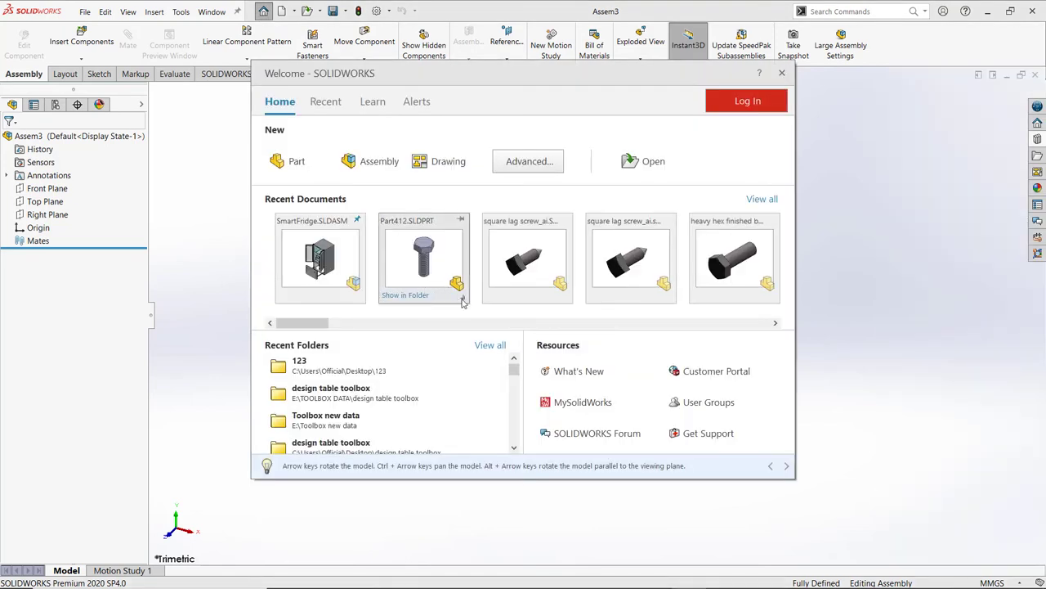
{"action": "left_click", "coordinate": [440, 287]}
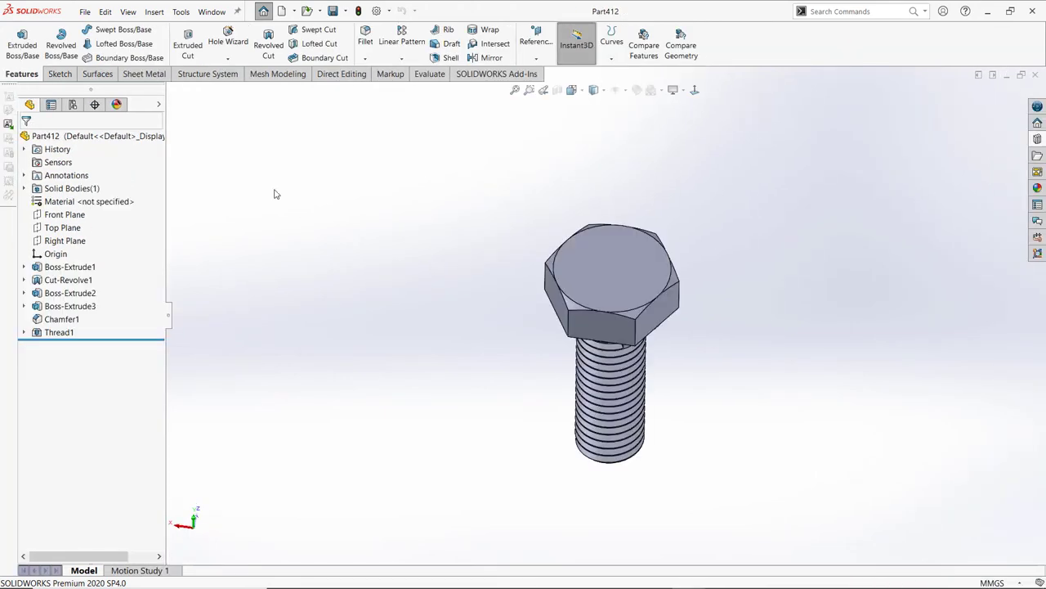
{"action": "left_click", "coordinate": [85, 12]}
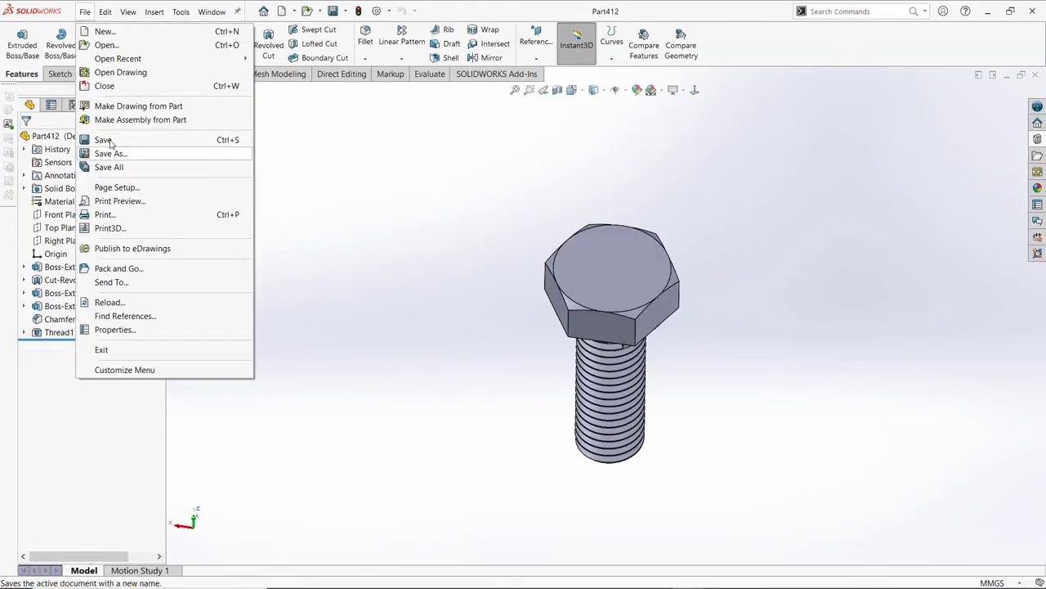
{"action": "left_click", "coordinate": [114, 155]}
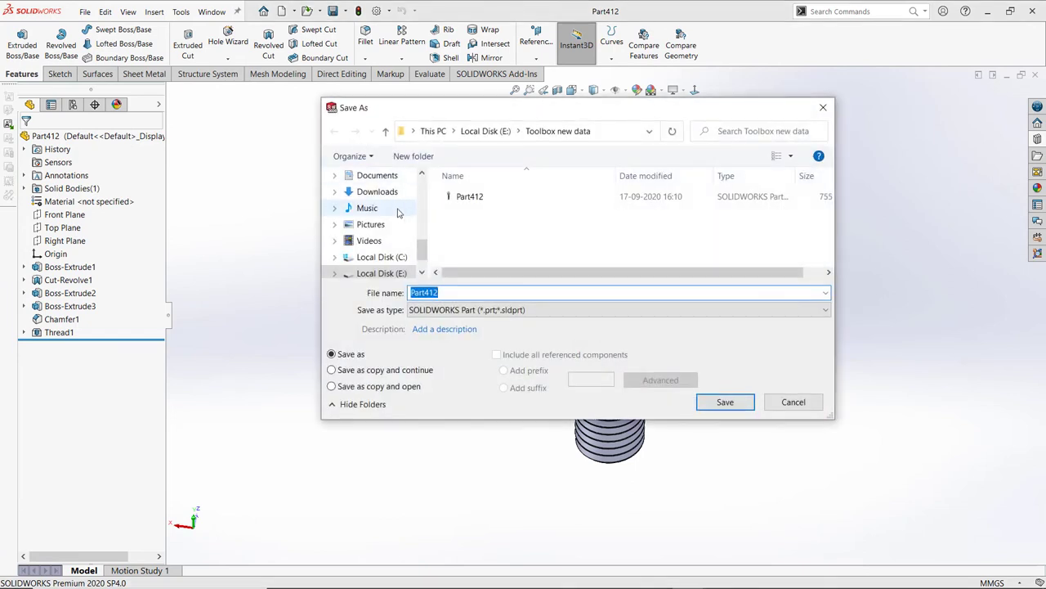
{"action": "scroll", "coordinate": [360, 200], "scroll_direction": "up", "scroll_amount": 1}
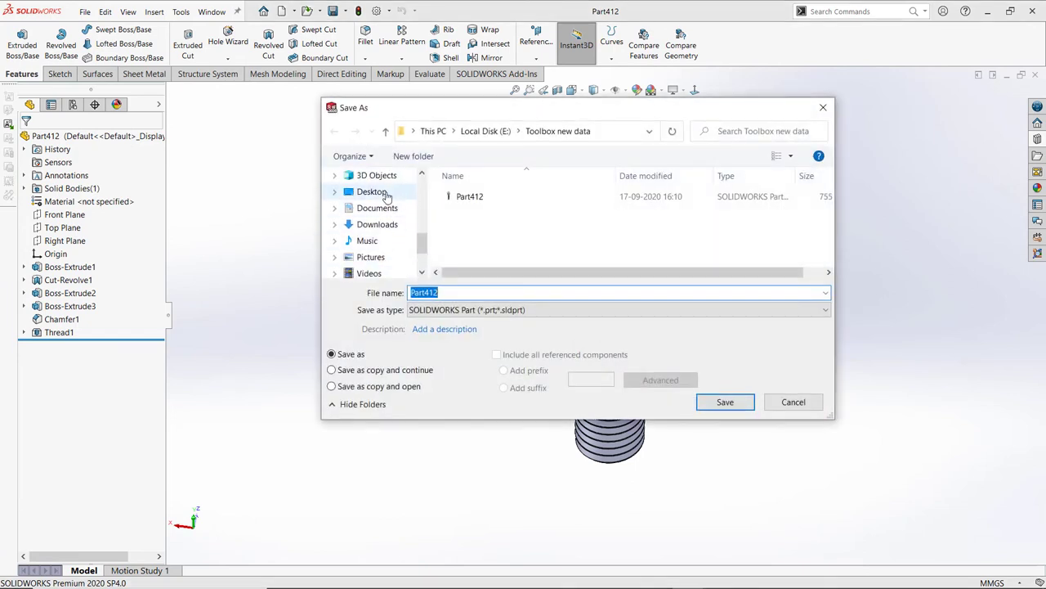
{"action": "left_click", "coordinate": [368, 192]}
{"action": "double_click", "coordinate": [504, 213]}
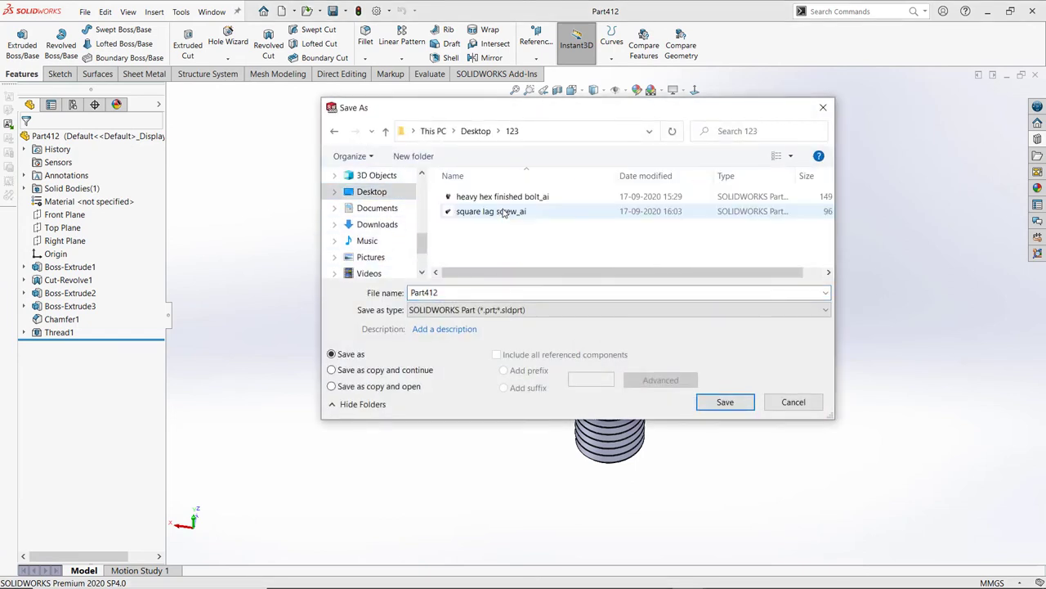
{"action": "left_click", "coordinate": [725, 401]}
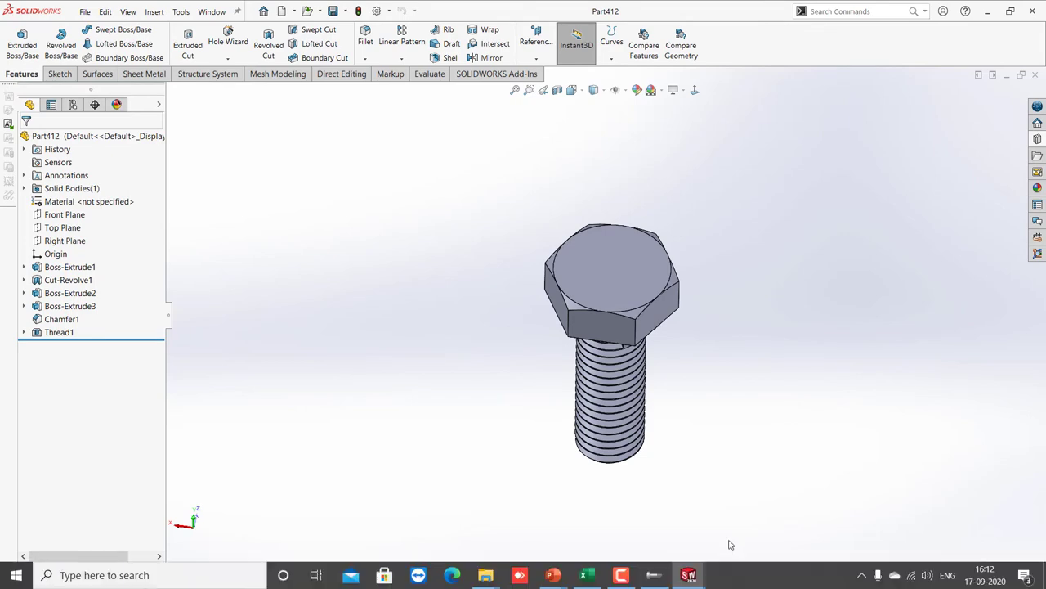
Step: Minimize the Toolbox window, then bring it back to the front with Alt+Tab
{"action": "key", "text": "alt+Tab"}
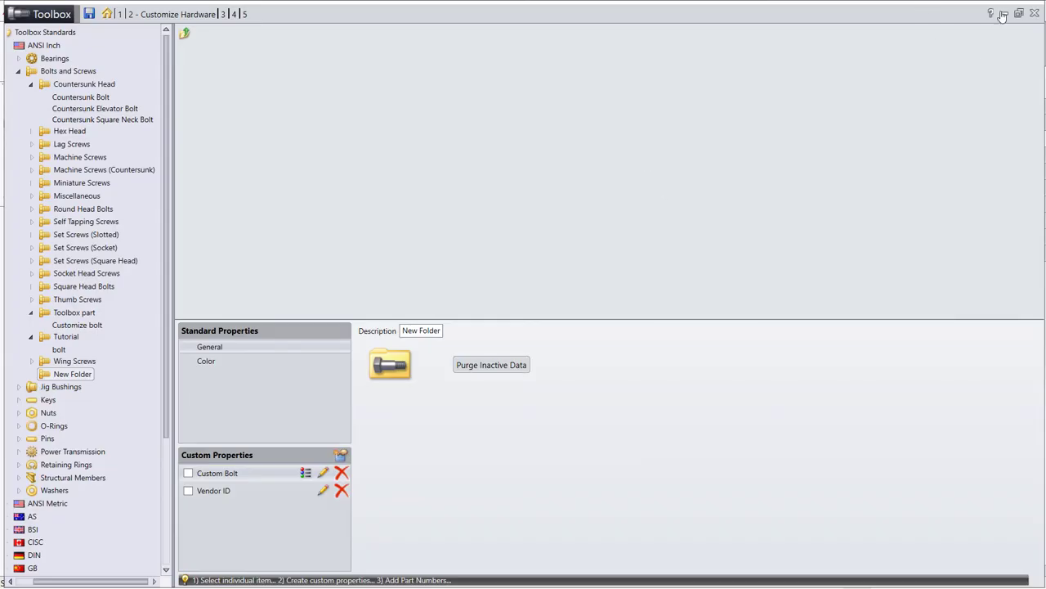
{"action": "left_click", "coordinate": [1004, 13]}
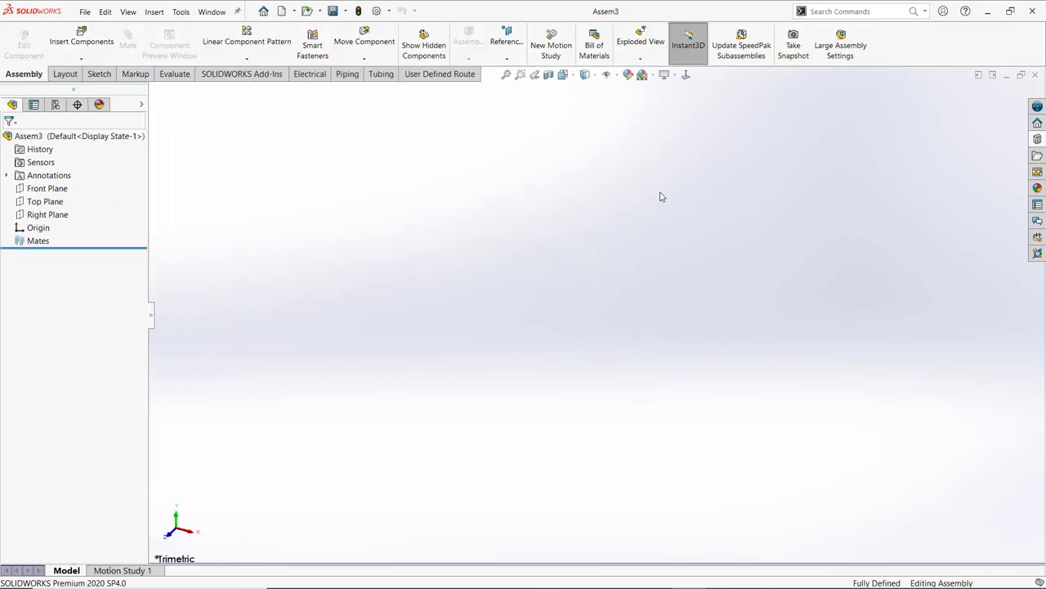
{"action": "key", "text": "alt+Tab"}
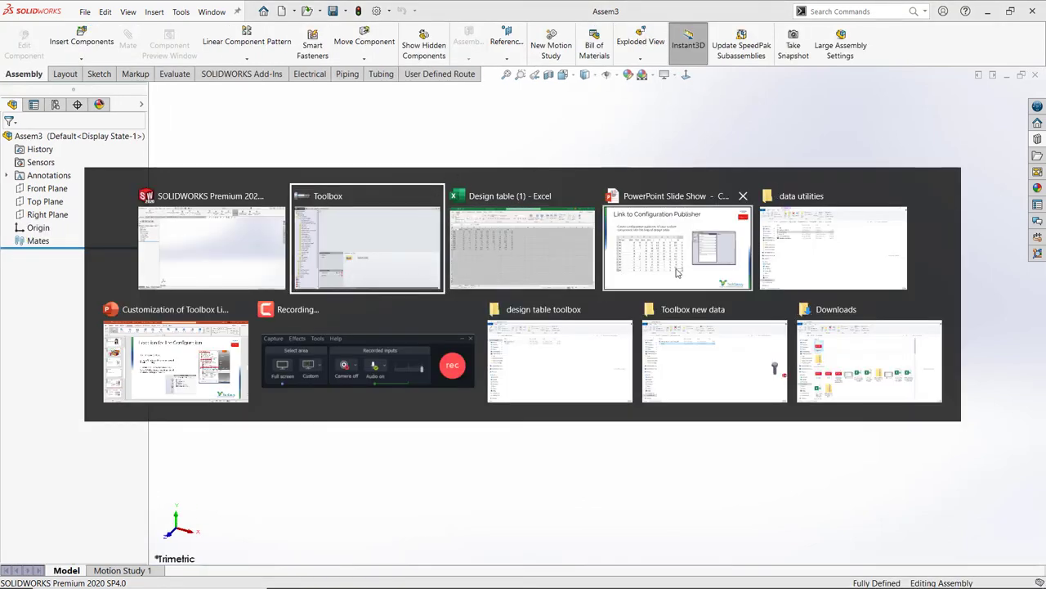
{"action": "left_click", "coordinate": [399, 237]}
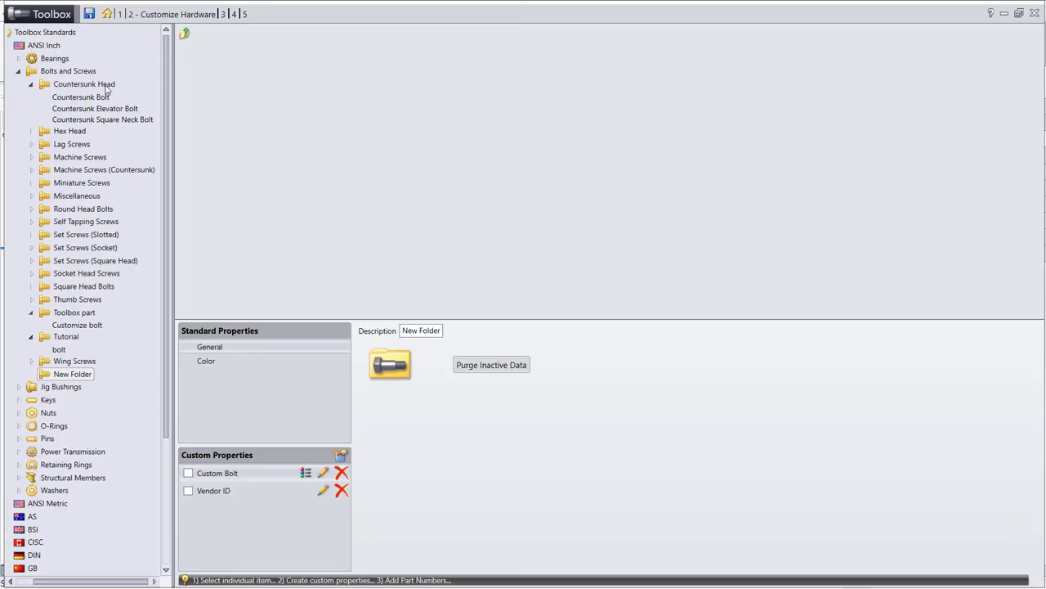
Step: Add Part412 from Desktop\123 into the Toolbox New Folder
{"action": "right_click", "coordinate": [82, 373]}
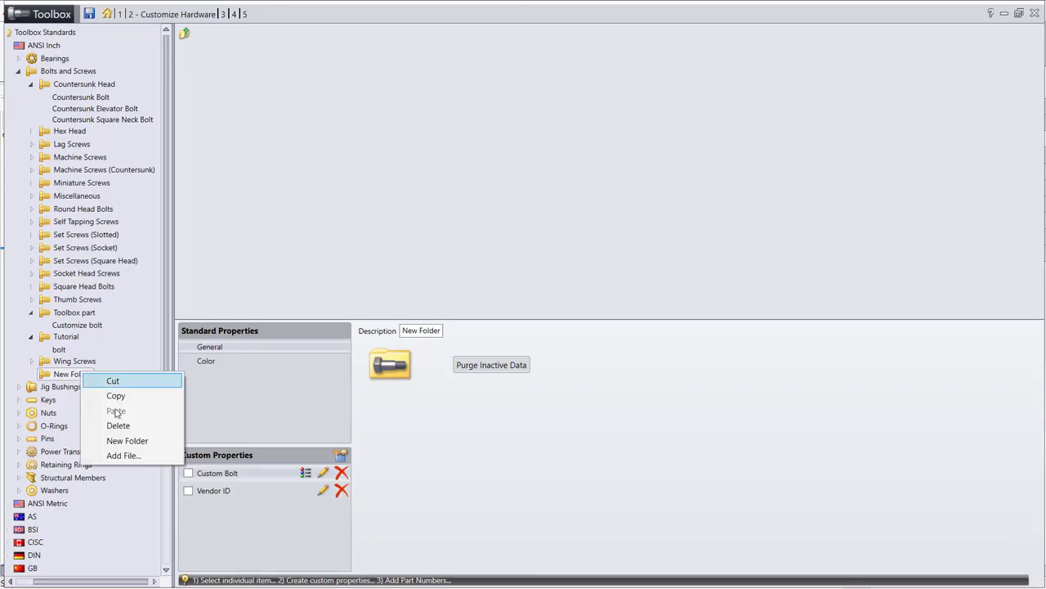
{"action": "left_click", "coordinate": [124, 456]}
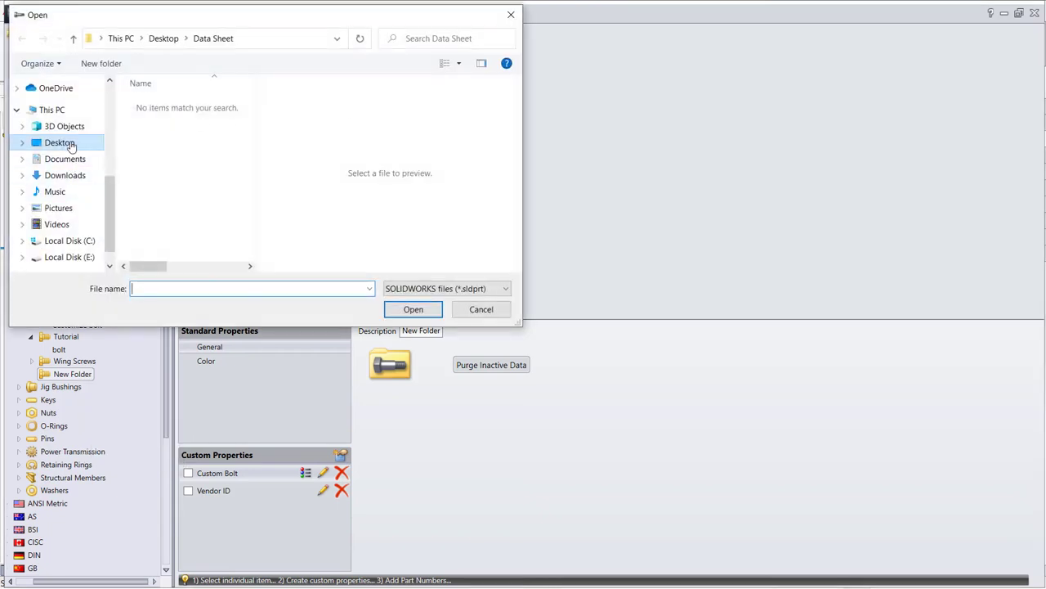
{"action": "left_click", "coordinate": [71, 144]}
{"action": "double_click", "coordinate": [167, 123]}
{"action": "left_click", "coordinate": [184, 123]}
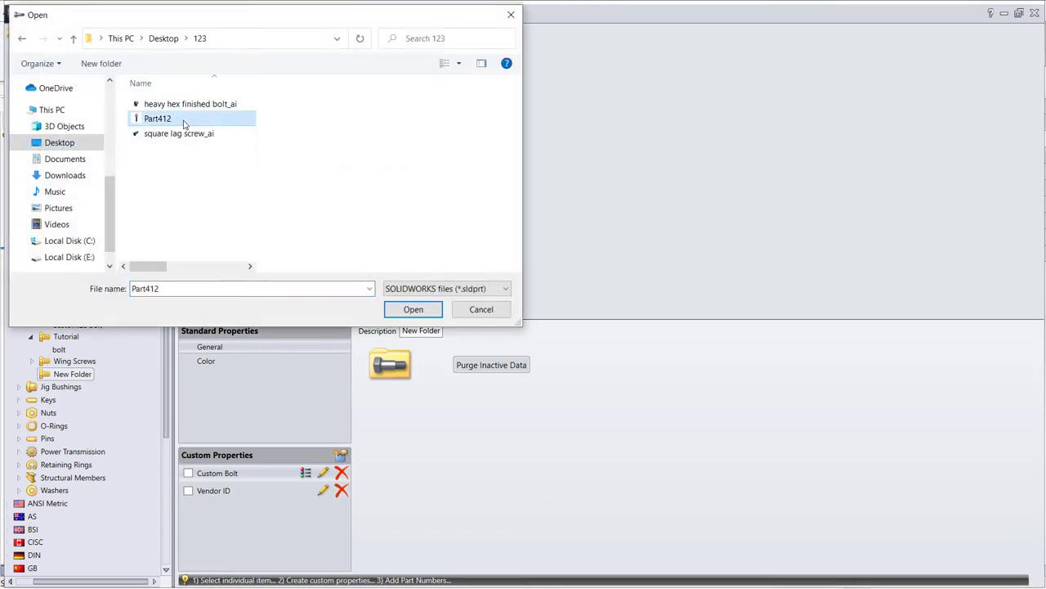
{"action": "left_click", "coordinate": [412, 309]}
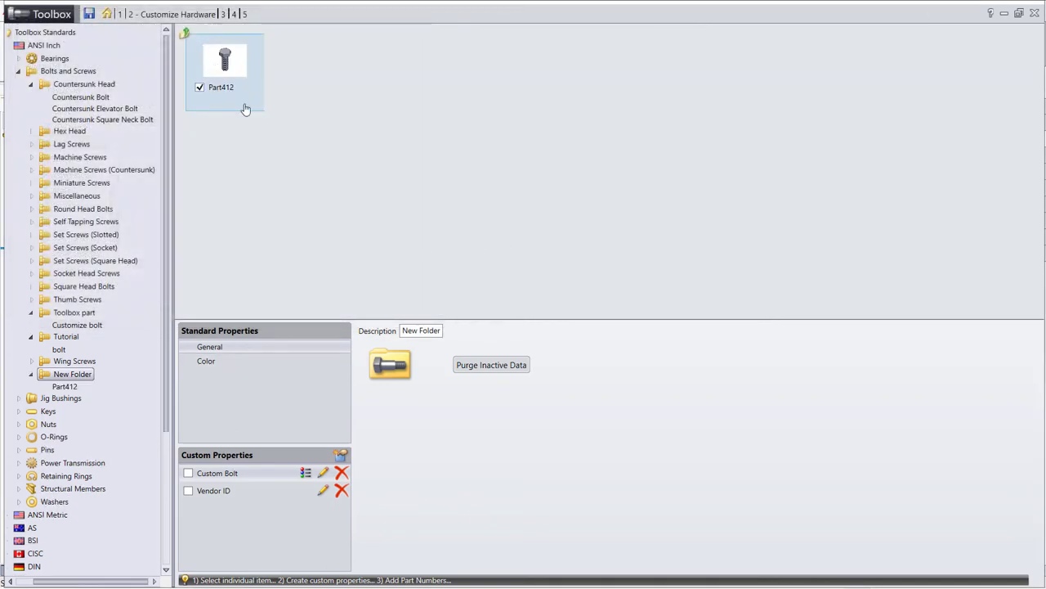
Step: Save the Toolbox changes and close the Toolbox settings window
{"action": "left_click", "coordinate": [233, 359]}
{"action": "left_click", "coordinate": [234, 351]}
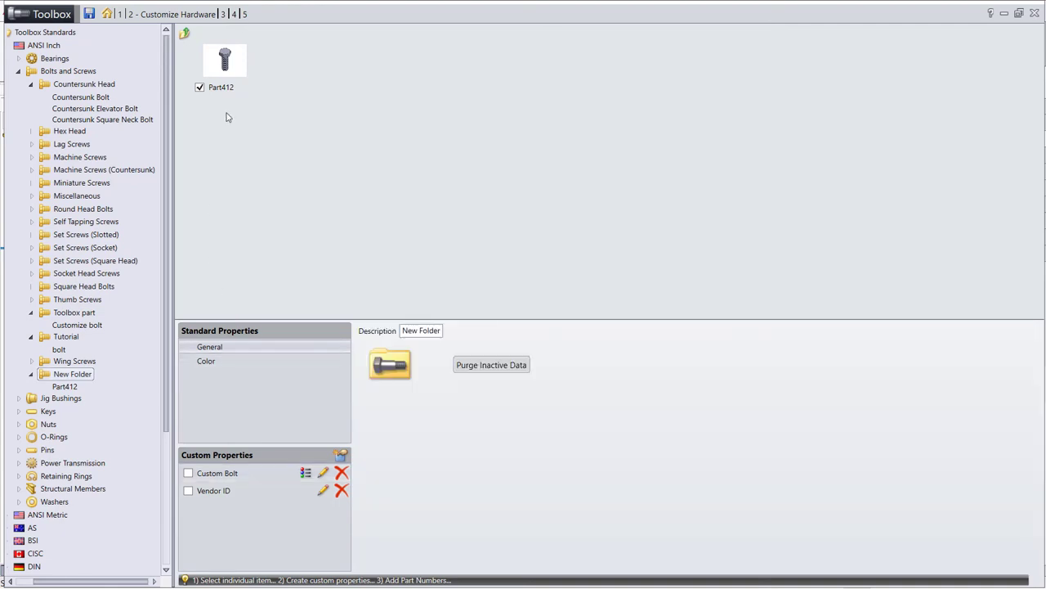
{"action": "left_click", "coordinate": [89, 14]}
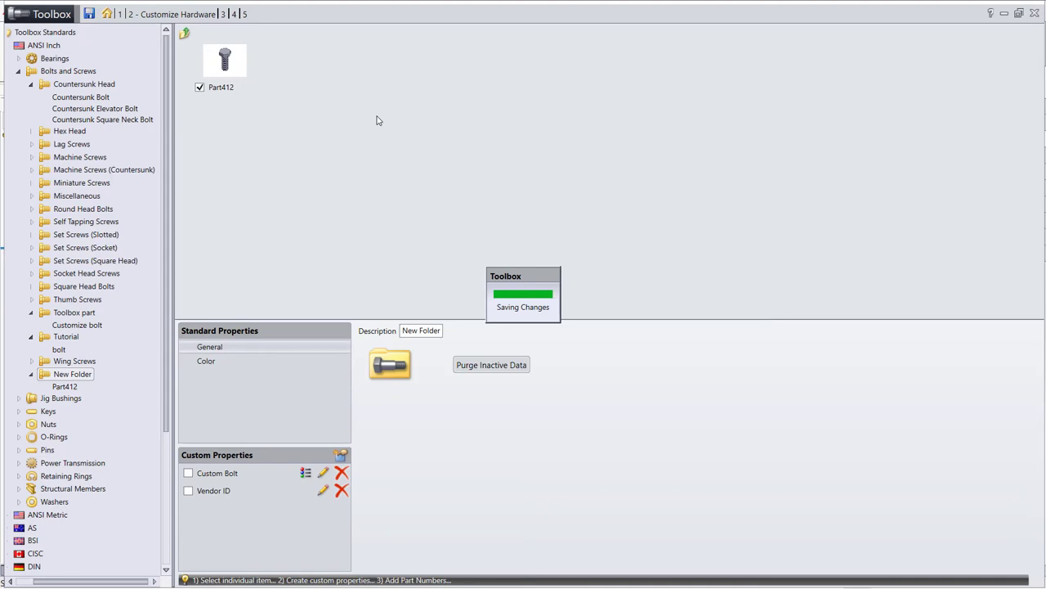
{"action": "key", "text": "alt+F4"}
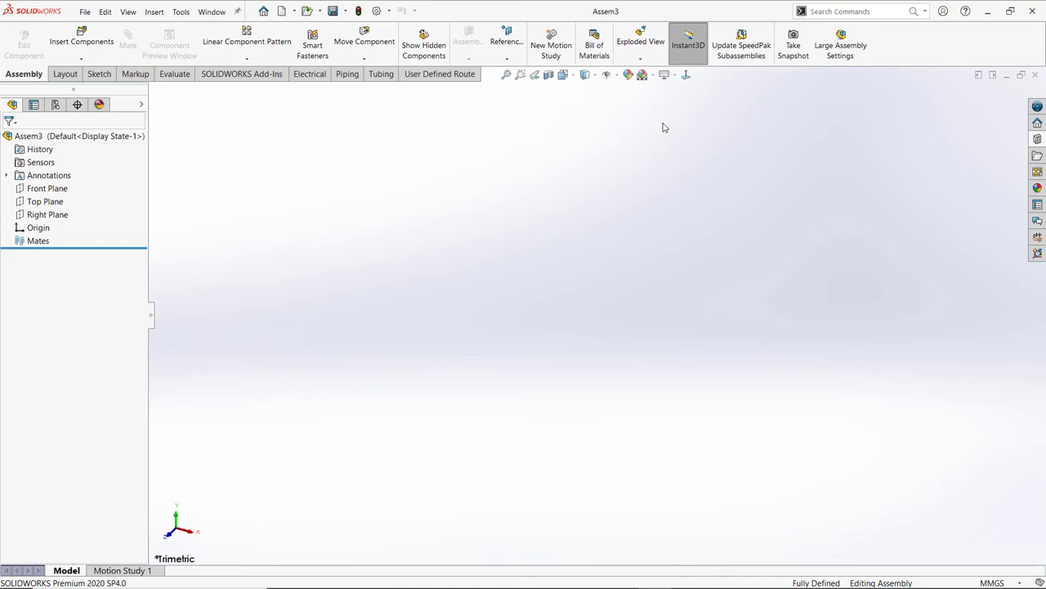
Step: Insert Part412 from the Design Library's New Folder into Assem3 at the Default configuration
{"action": "left_click", "coordinate": [1039, 141]}
{"action": "scroll", "coordinate": [991, 447], "scroll_direction": "down", "scroll_amount": 3}
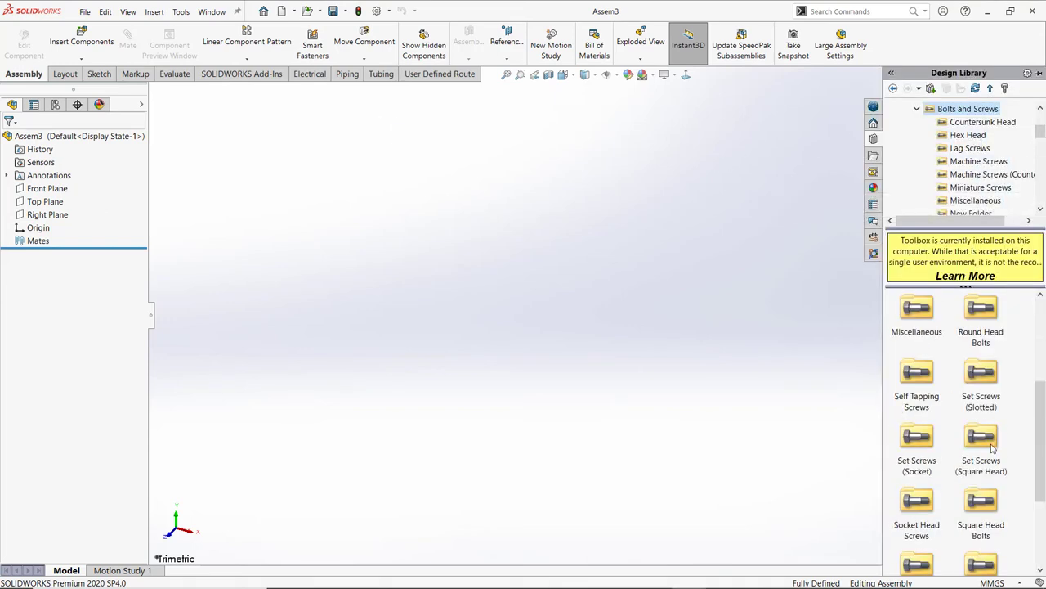
{"action": "scroll", "coordinate": [992, 458], "scroll_direction": "down", "scroll_amount": 3}
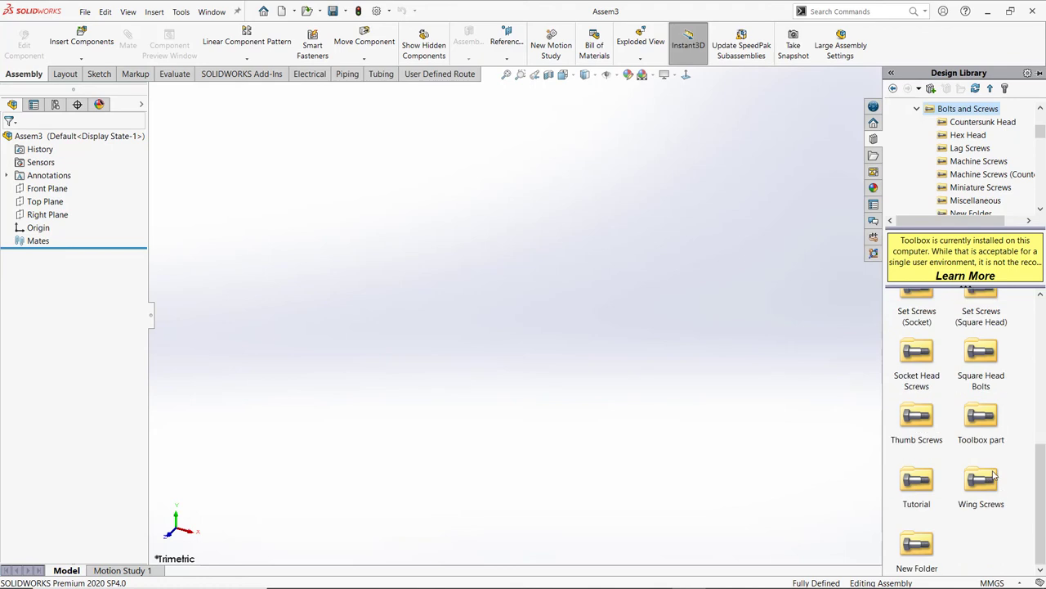
{"action": "double_click", "coordinate": [917, 543]}
{"action": "left_click", "coordinate": [930, 319]}
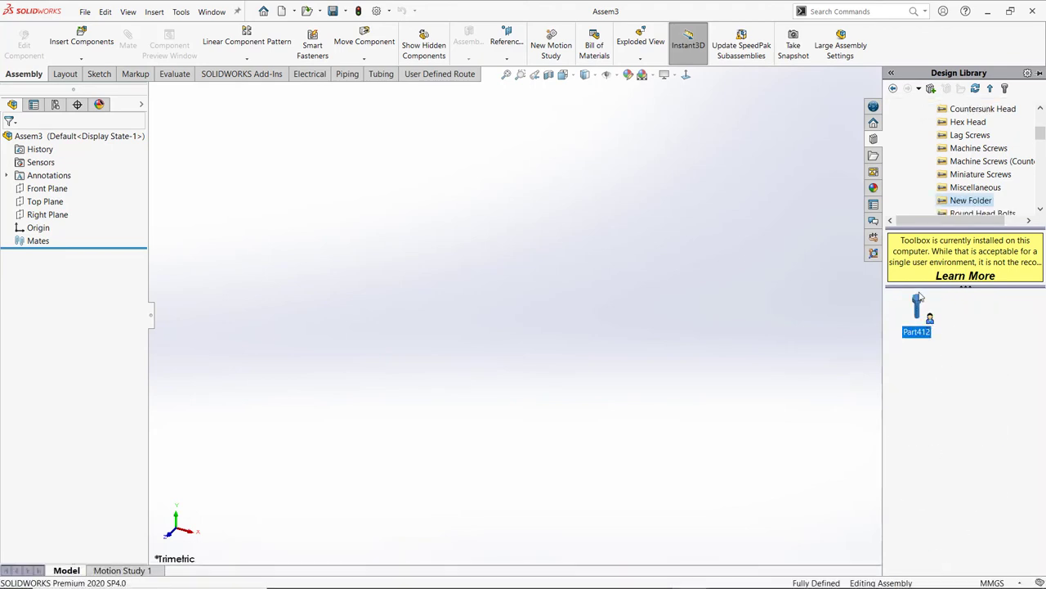
{"action": "left_click_drag", "start_coordinate": [922, 322], "coordinate": [570, 259]}
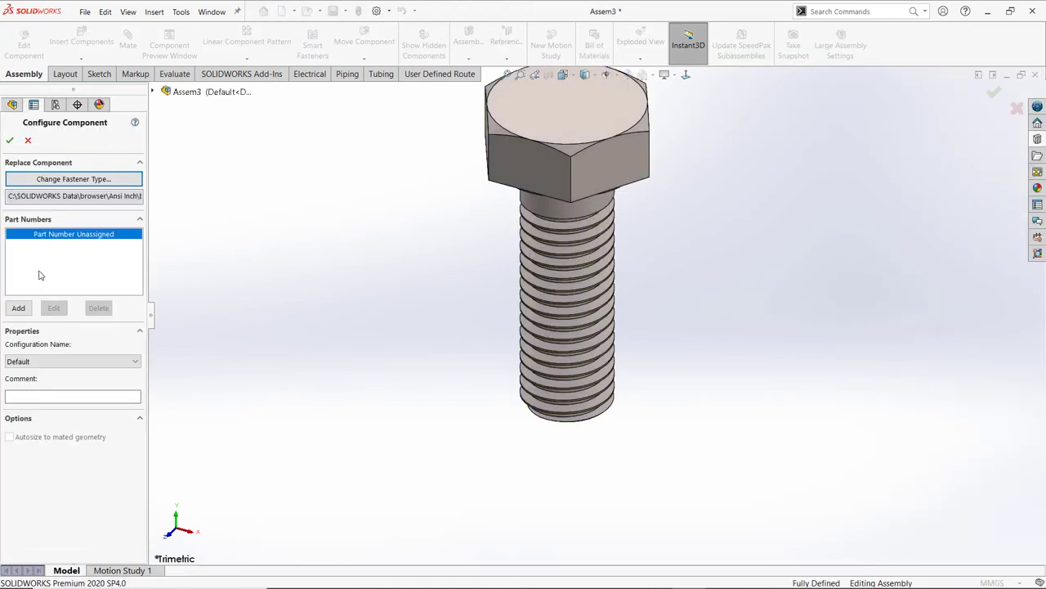
{"action": "left_click", "coordinate": [60, 361]}
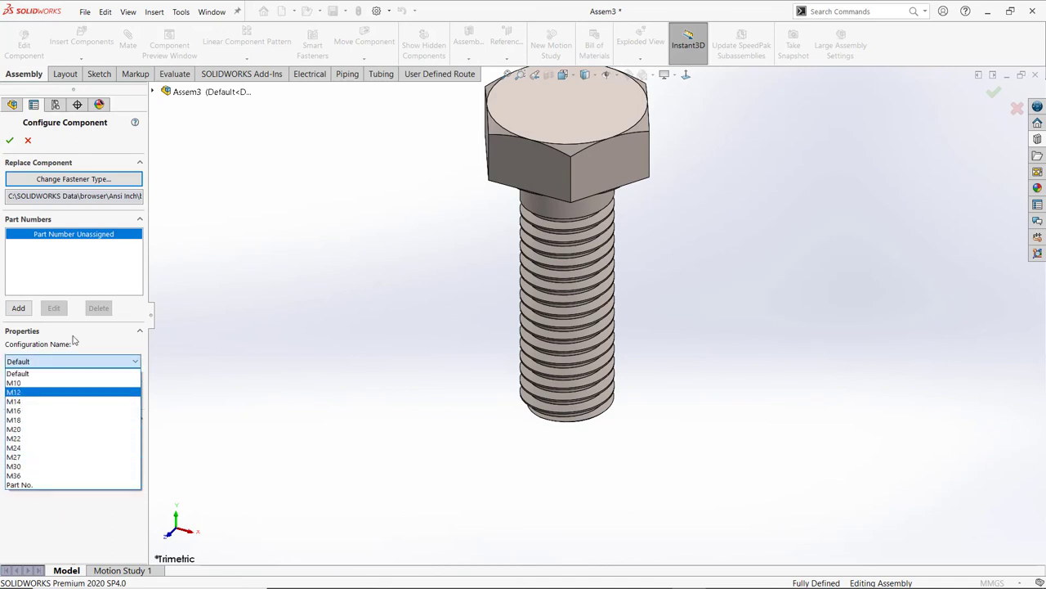
{"action": "left_click", "coordinate": [10, 141]}
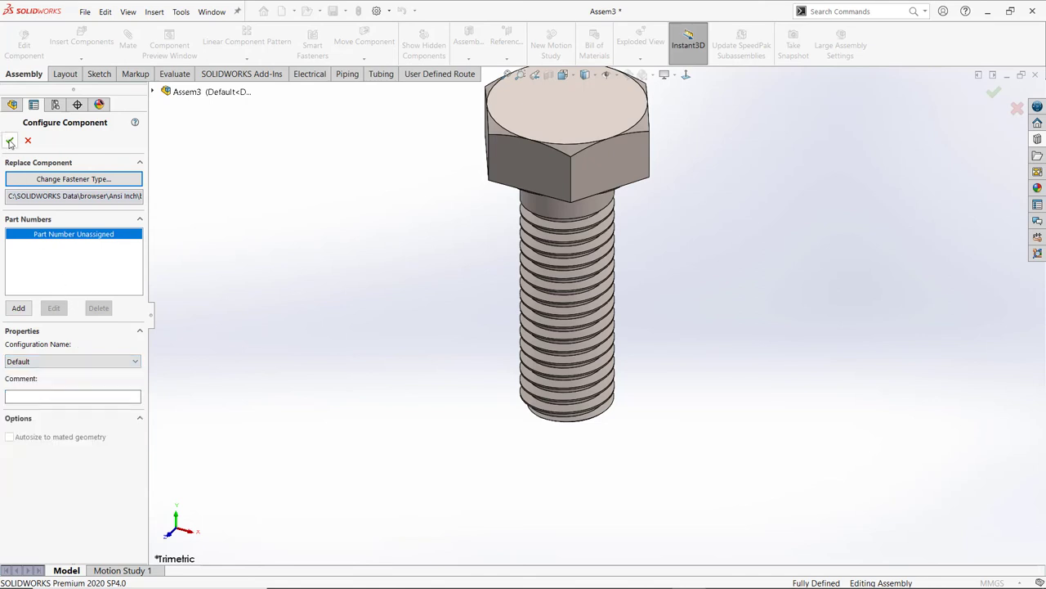
{"action": "left_click", "coordinate": [10, 141]}
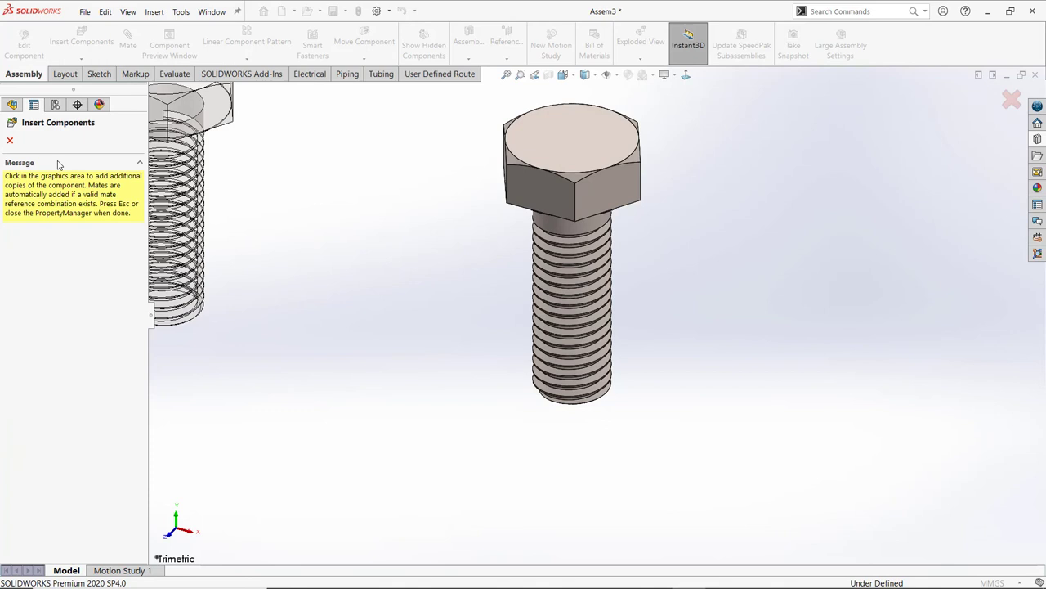
Step: Stop inserting copies, orbit to view the bolt's hex head, and try Move Component
{"action": "left_click", "coordinate": [10, 140]}
{"action": "scroll", "coordinate": [408, 268], "scroll_direction": "up", "scroll_amount": 3}
{"action": "middle_click_drag", "start_coordinate": [408, 267], "coordinate": [676, 310]}
{"action": "scroll", "coordinate": [678, 311], "scroll_direction": "down", "scroll_amount": 2}
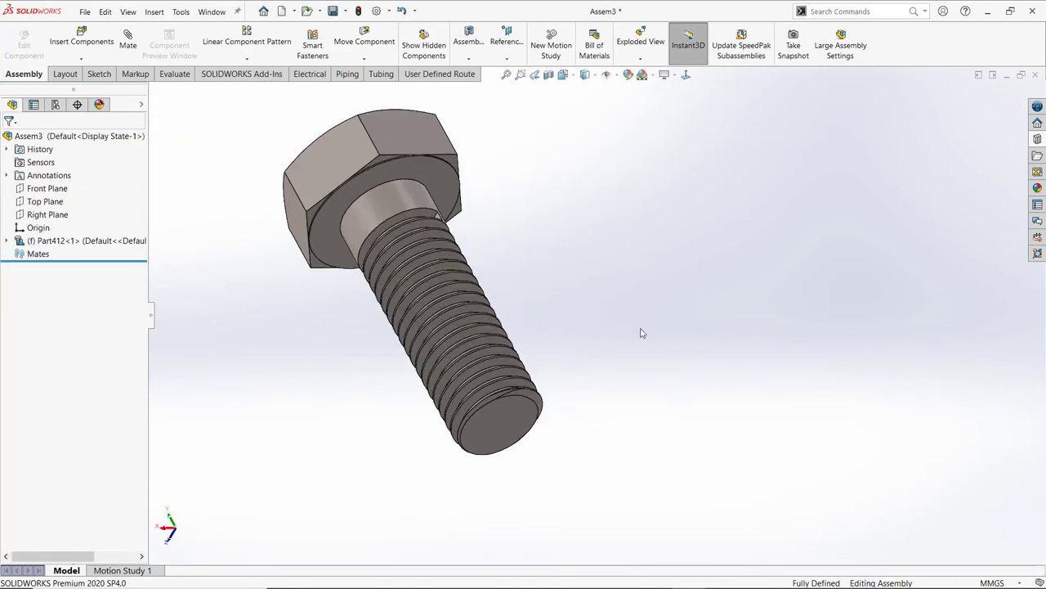
{"action": "scroll", "coordinate": [643, 332], "scroll_direction": "up", "scroll_amount": 2}
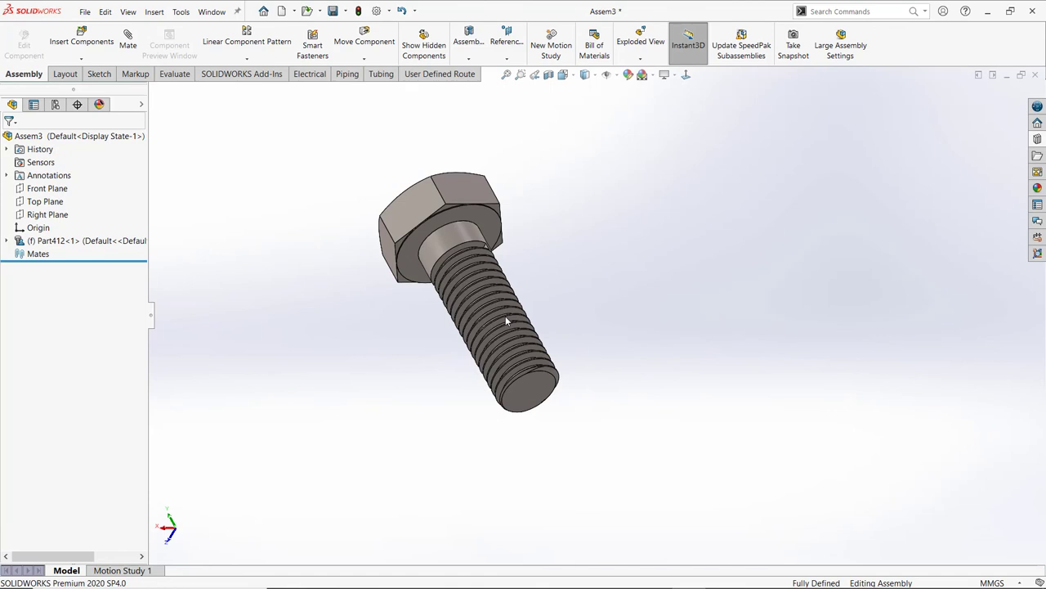
{"action": "middle_click_drag", "start_coordinate": [507, 321], "coordinate": [785, 293]}
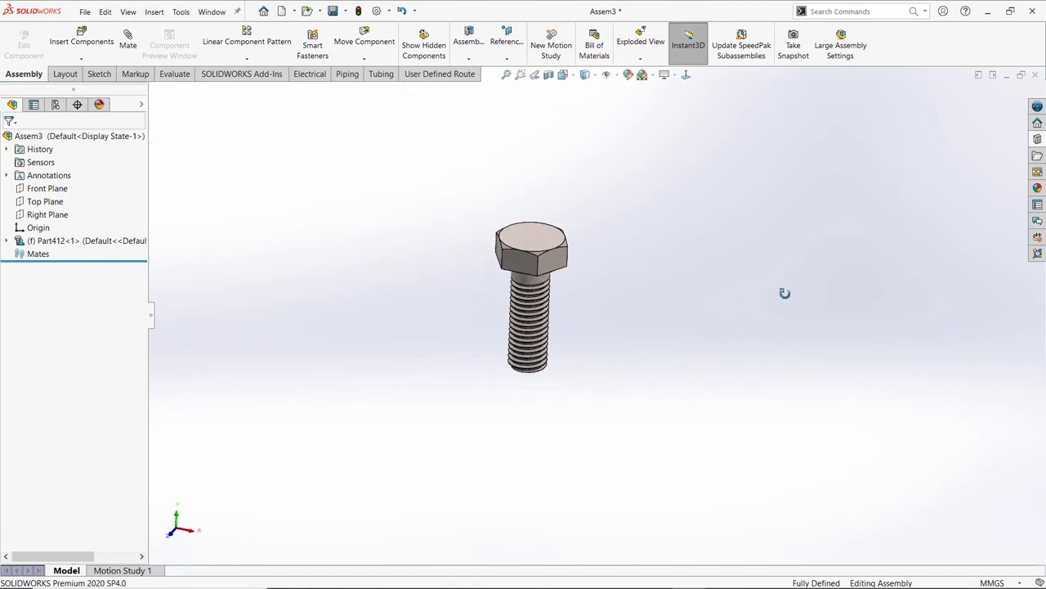
{"action": "left_click", "coordinate": [375, 62]}
{"action": "left_click", "coordinate": [373, 73]}
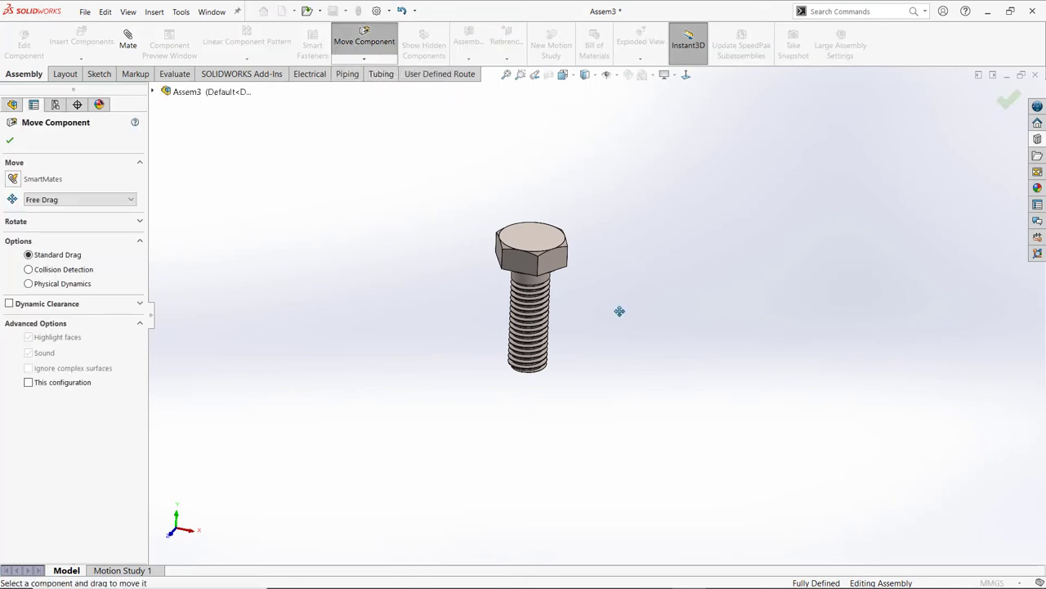
{"action": "left_click", "coordinate": [9, 140]}
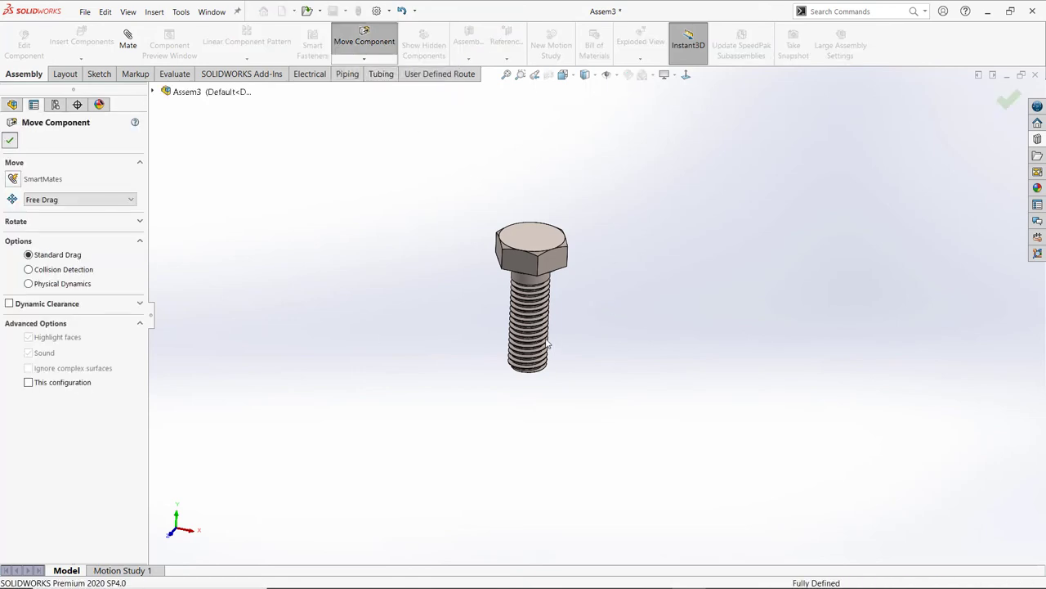
Step: Make the bolt Float instead of fixed and move it with Move Component
{"action": "left_click", "coordinate": [529, 251]}
{"action": "right_click", "coordinate": [529, 251]}
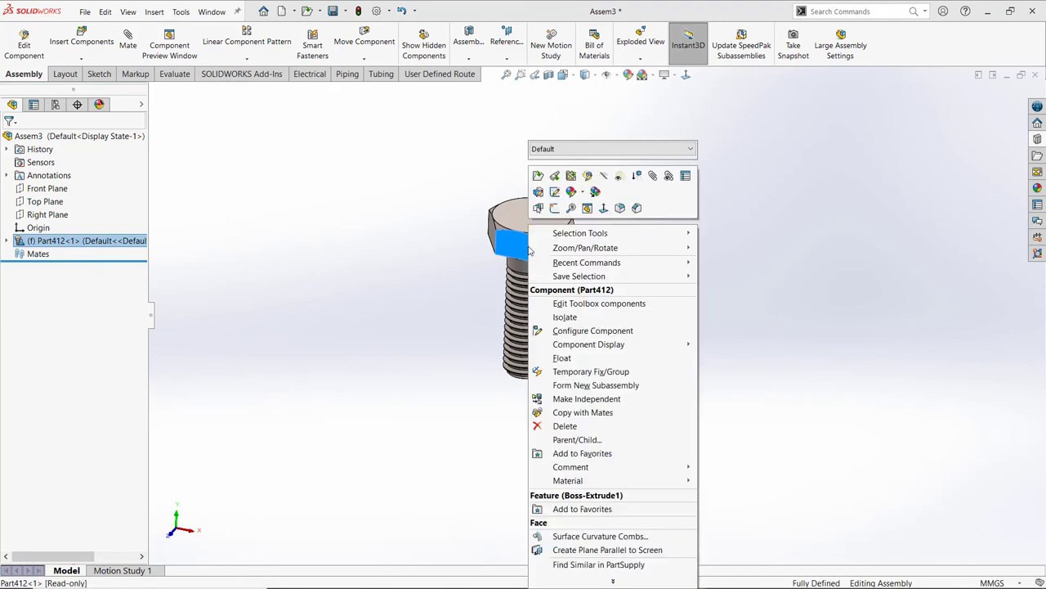
{"action": "left_click", "coordinate": [561, 358]}
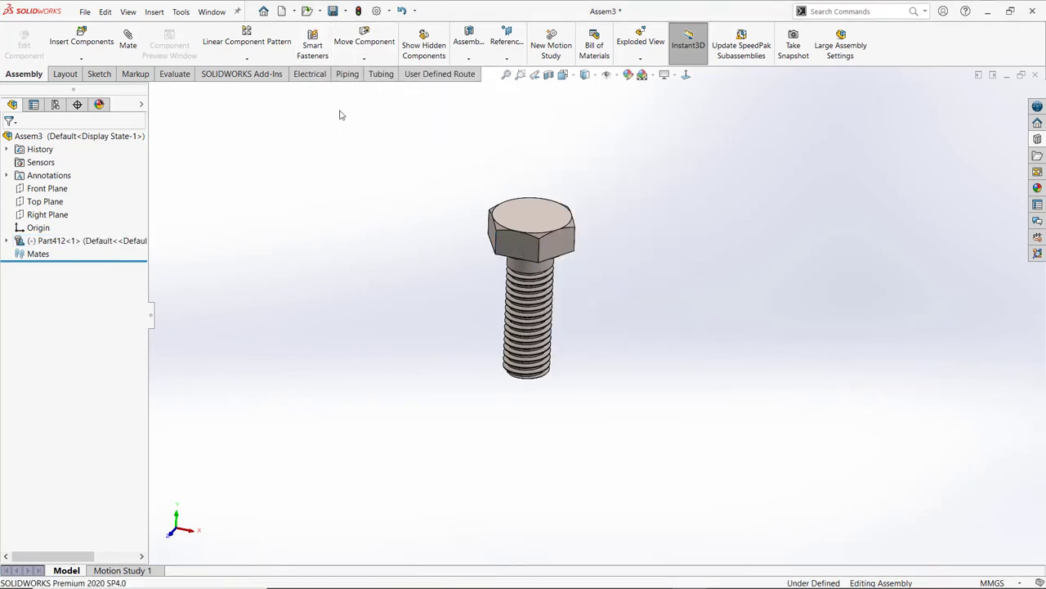
{"action": "left_click", "coordinate": [364, 57]}
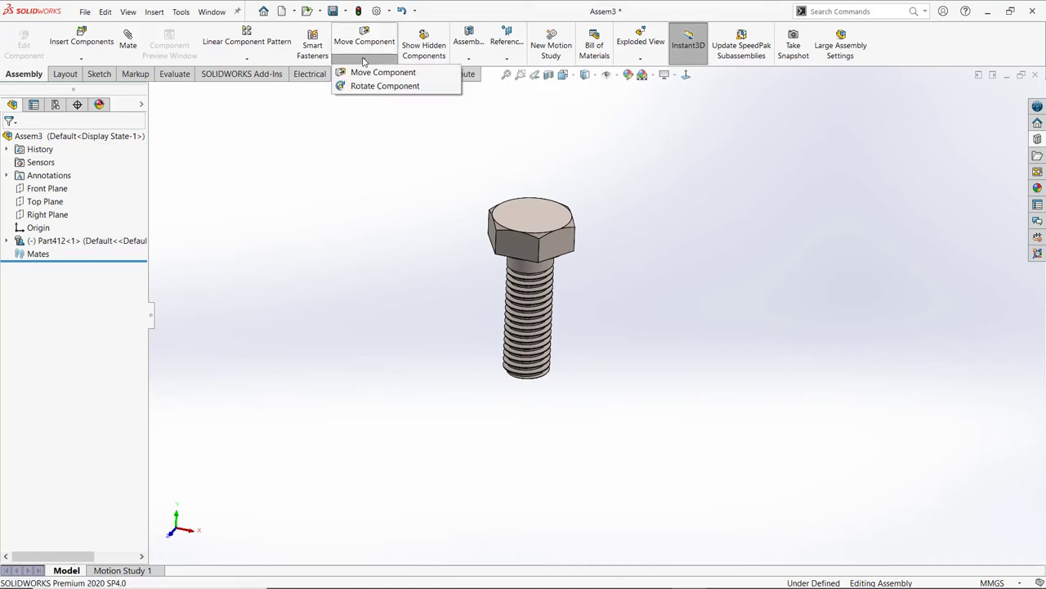
{"action": "left_click", "coordinate": [358, 71]}
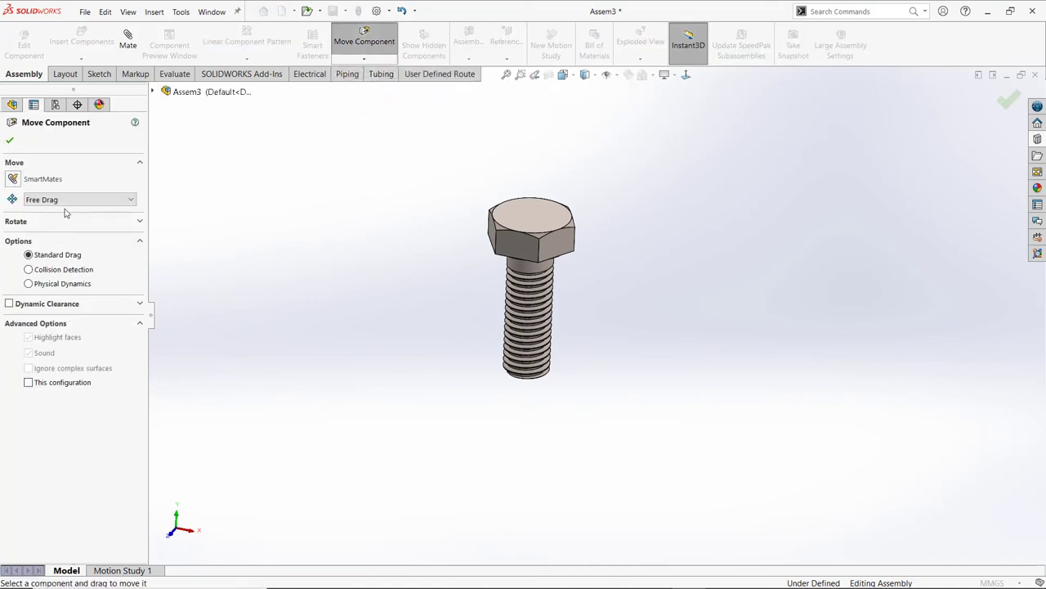
{"action": "left_click", "coordinate": [10, 140]}
{"action": "scroll", "coordinate": [618, 255], "scroll_direction": "down", "scroll_amount": 3}
{"action": "scroll", "coordinate": [720, 276], "scroll_direction": "up", "scroll_amount": 3}
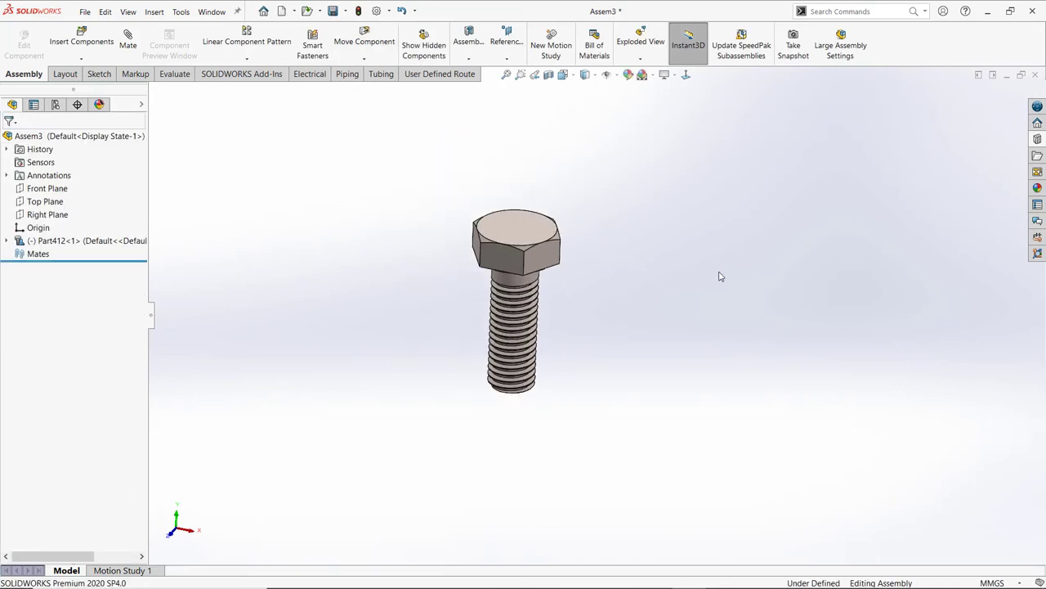
{"action": "scroll", "coordinate": [794, 269], "scroll_direction": "down", "scroll_amount": 1}
Step: Place a second Part412 bolt right of the first using the M10 configuration
{"action": "left_click", "coordinate": [1038, 139]}
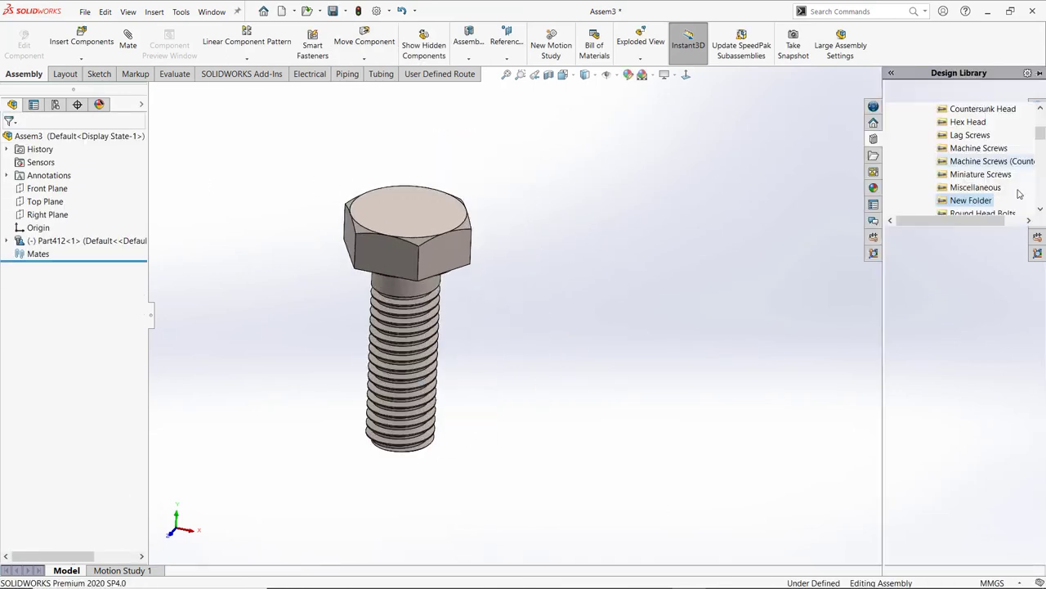
{"action": "left_click_drag", "start_coordinate": [917, 307], "coordinate": [750, 304]}
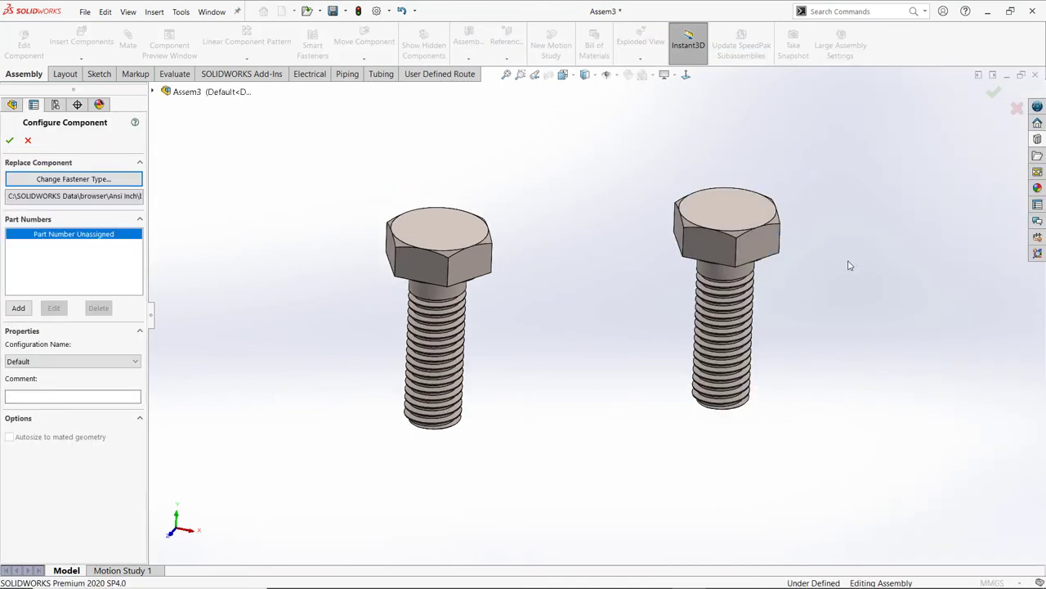
{"action": "left_click", "coordinate": [45, 365]}
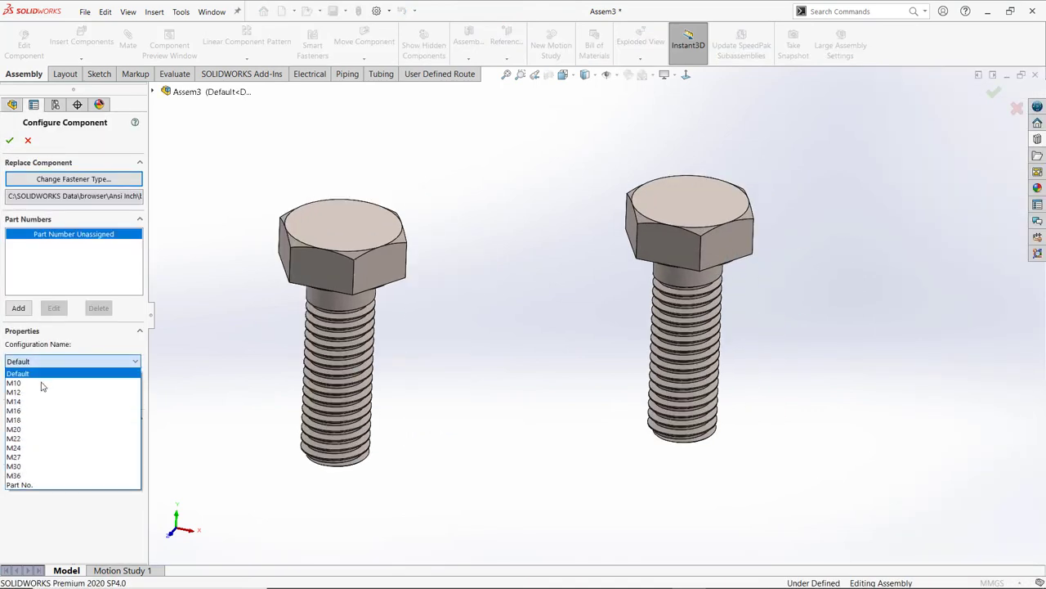
{"action": "left_click", "coordinate": [40, 385]}
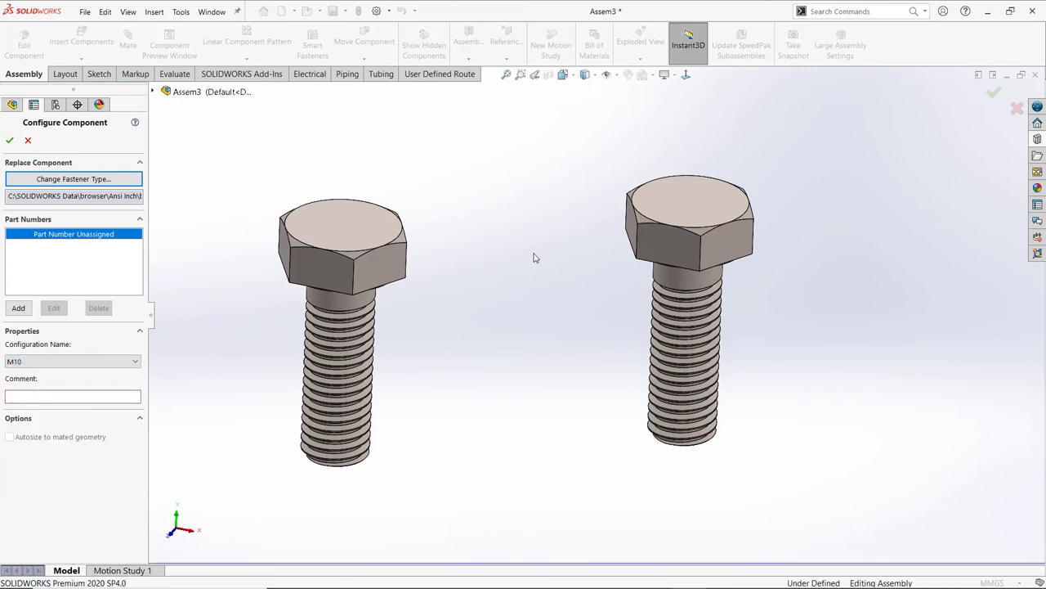
{"action": "left_click", "coordinate": [8, 140]}
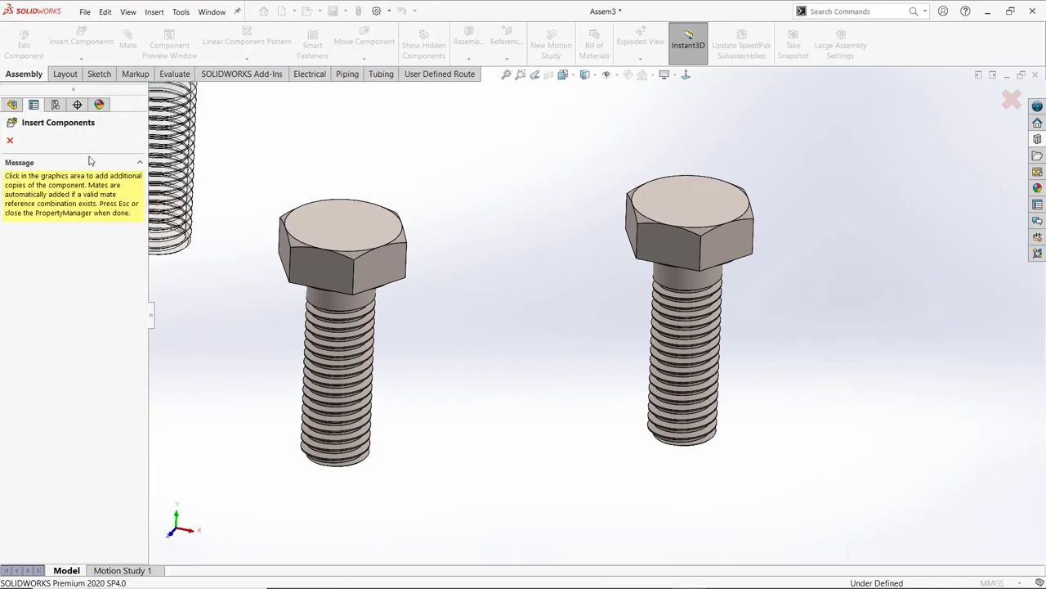
{"action": "key", "text": "Escape"}
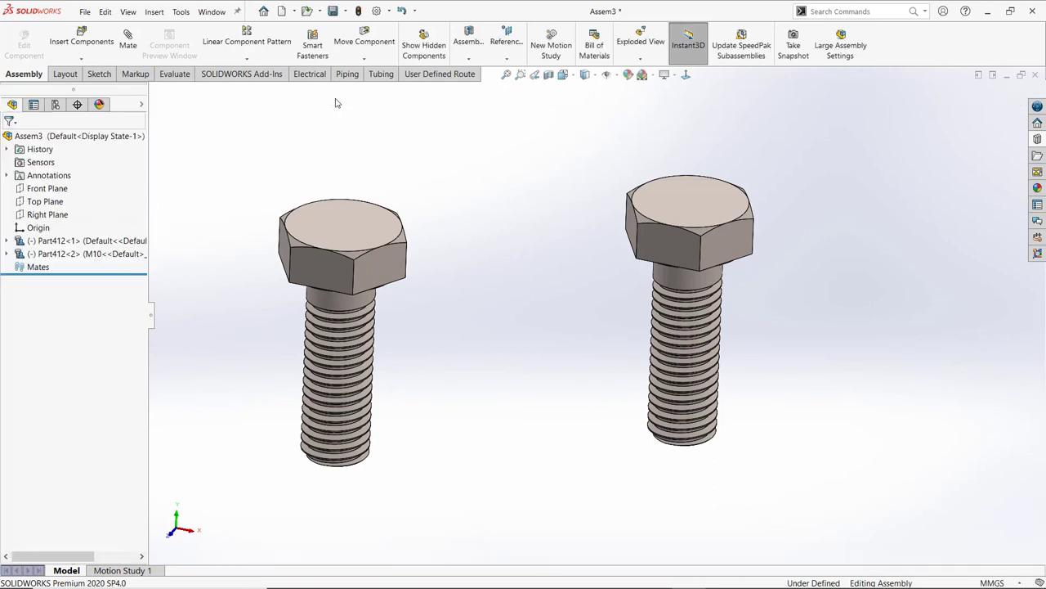
Step: Move the bolt to X 45 mm, Y 0 mm, Z 0 mm with To XYZ Position
{"action": "left_click", "coordinate": [364, 60]}
{"action": "left_click", "coordinate": [366, 74]}
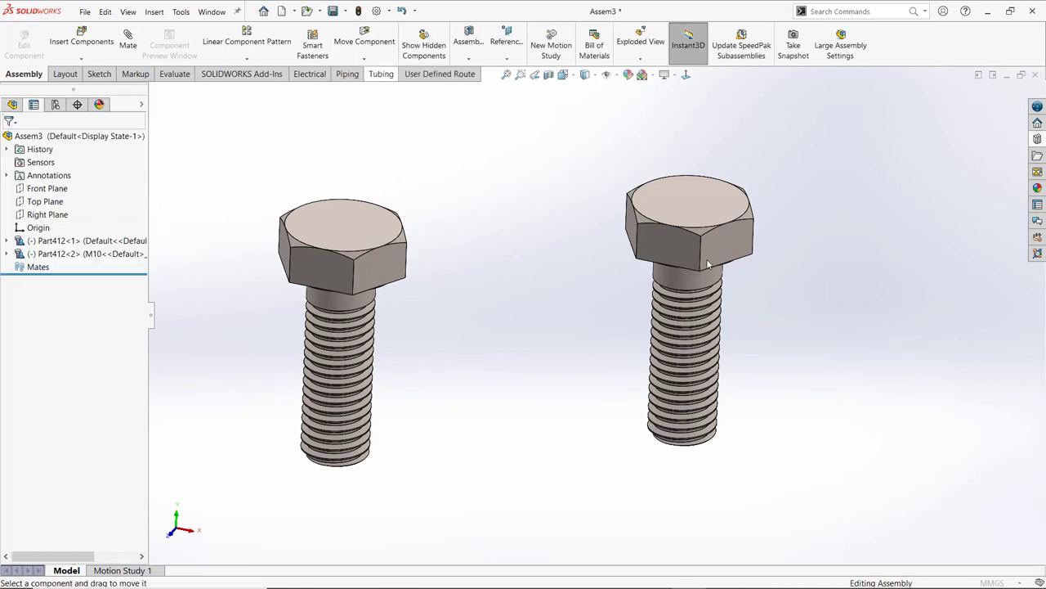
{"action": "scroll", "coordinate": [759, 266], "scroll_direction": "down", "scroll_amount": 3}
{"action": "scroll", "coordinate": [597, 319], "scroll_direction": "up", "scroll_amount": 3}
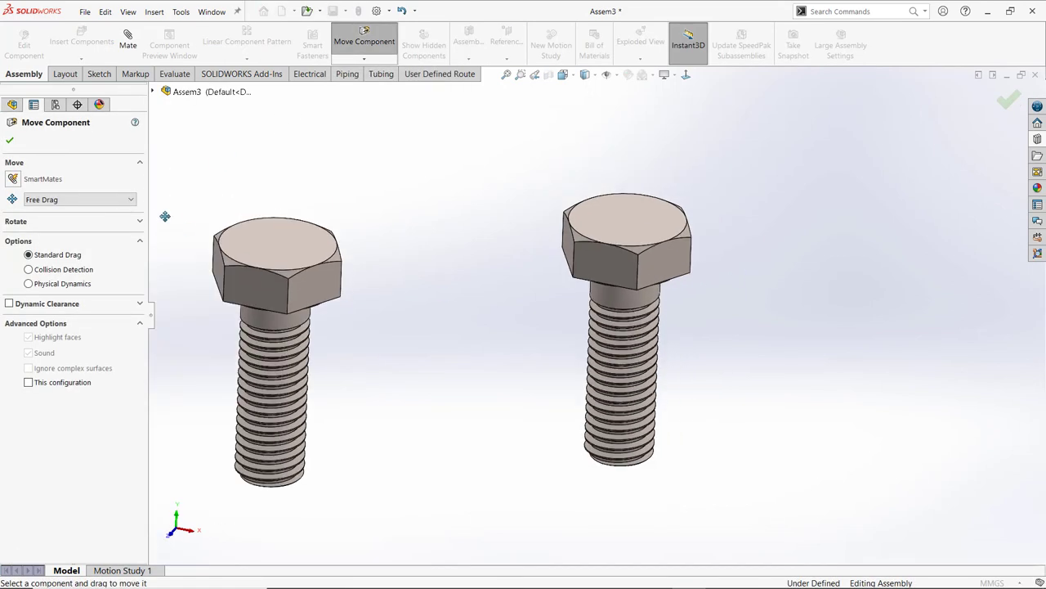
{"action": "left_click", "coordinate": [93, 202]}
{"action": "left_click", "coordinate": [72, 249]}
{"action": "left_click", "coordinate": [63, 221]}
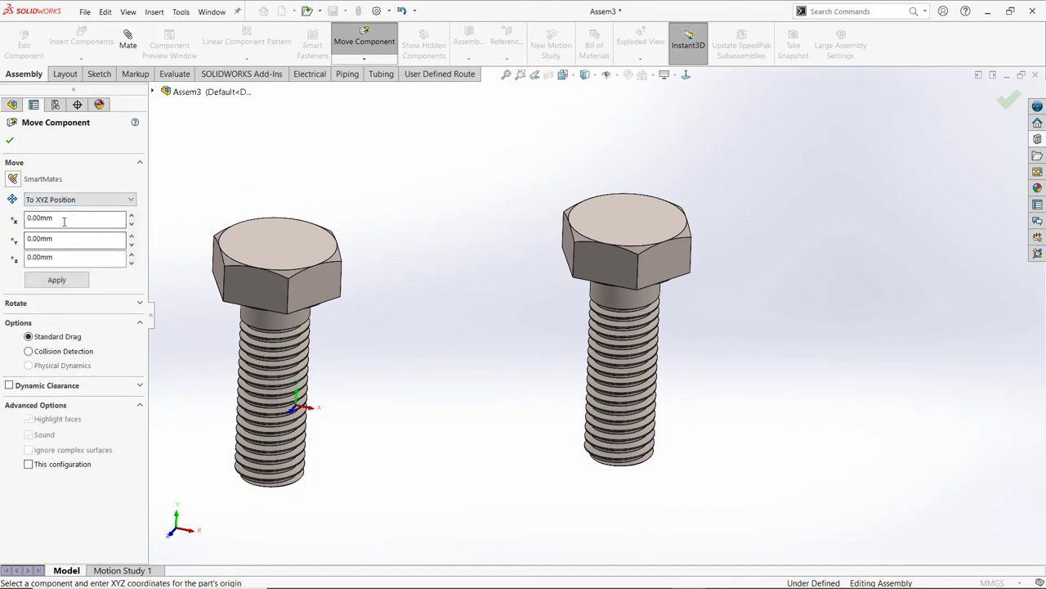
{"action": "key", "text": "BackSpace"}
{"action": "key", "text": "BackSpace"}
{"action": "key", "text": "BackSpace"}
{"action": "type", "text": "45"}
{"action": "left_click", "coordinate": [56, 280]}
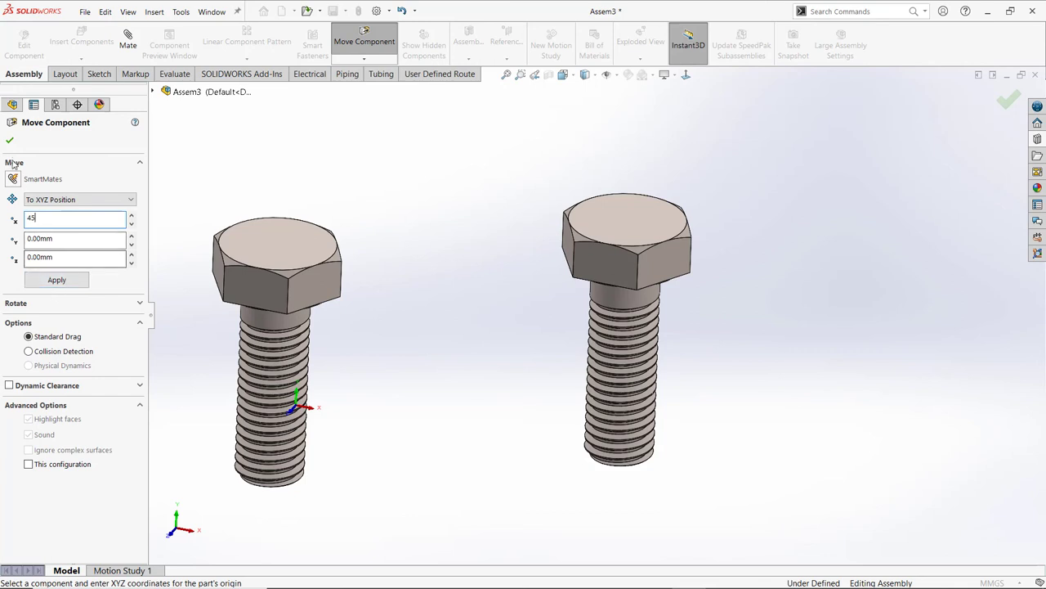
{"action": "left_click", "coordinate": [9, 140]}
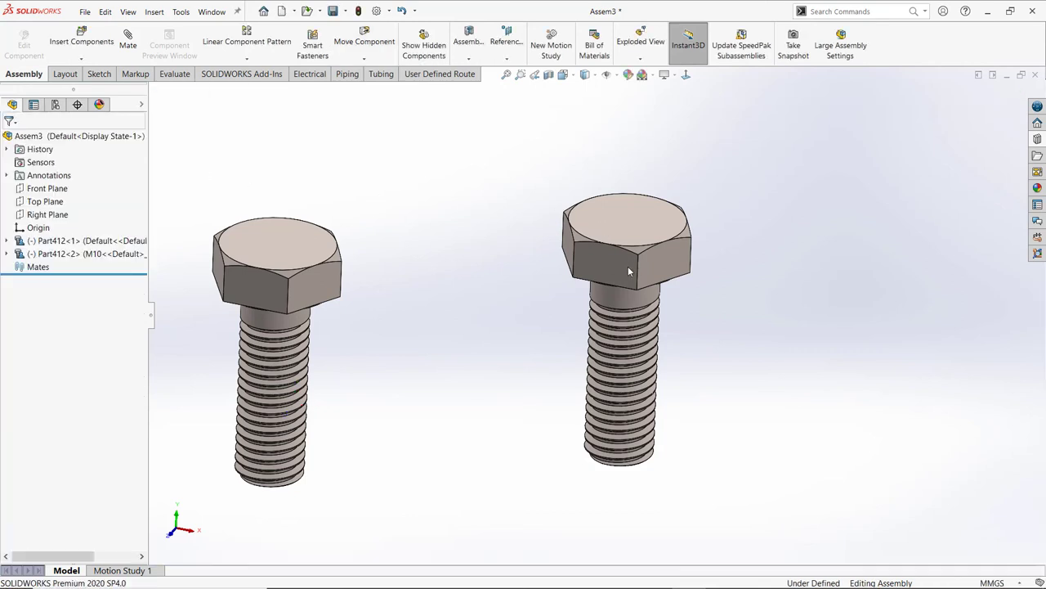
Step: Delete the M10 bolt Part412<2> from the assembly
{"action": "right_click", "coordinate": [49, 255]}
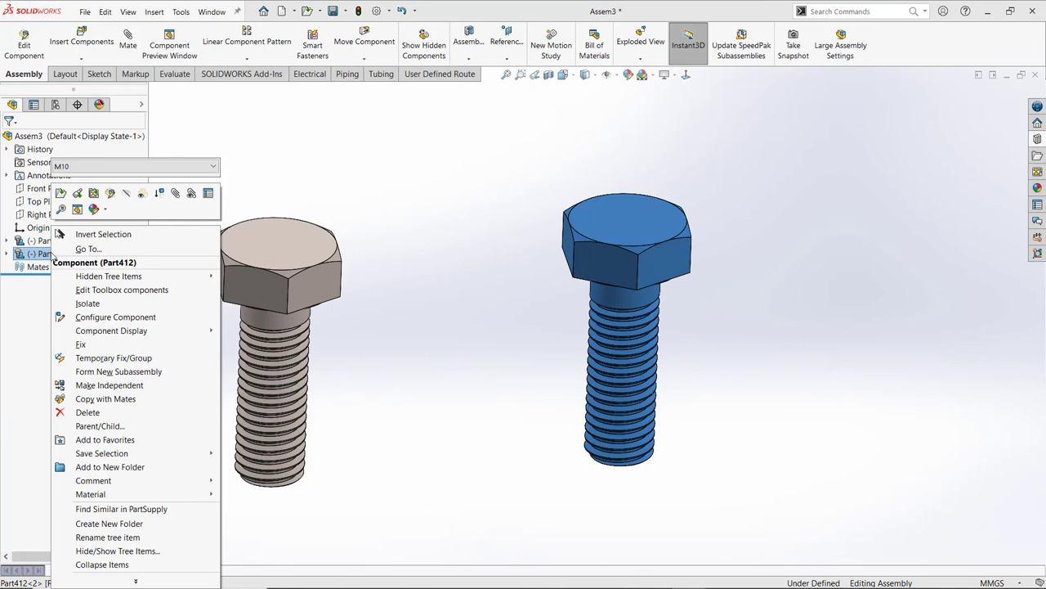
{"action": "left_click", "coordinate": [88, 412]}
{"action": "left_click", "coordinate": [602, 216]}
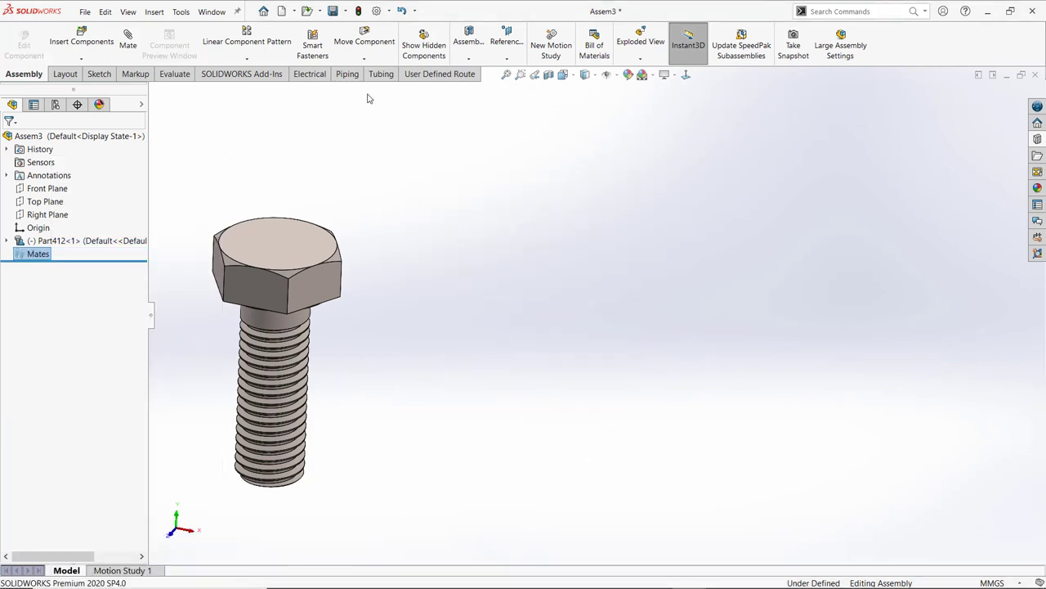
Step: Drag another Part412 from the Design Library, then cancel its insertion
{"action": "left_click", "coordinate": [1035, 139]}
{"action": "left_click_drag", "start_coordinate": [917, 311], "coordinate": [564, 304]}
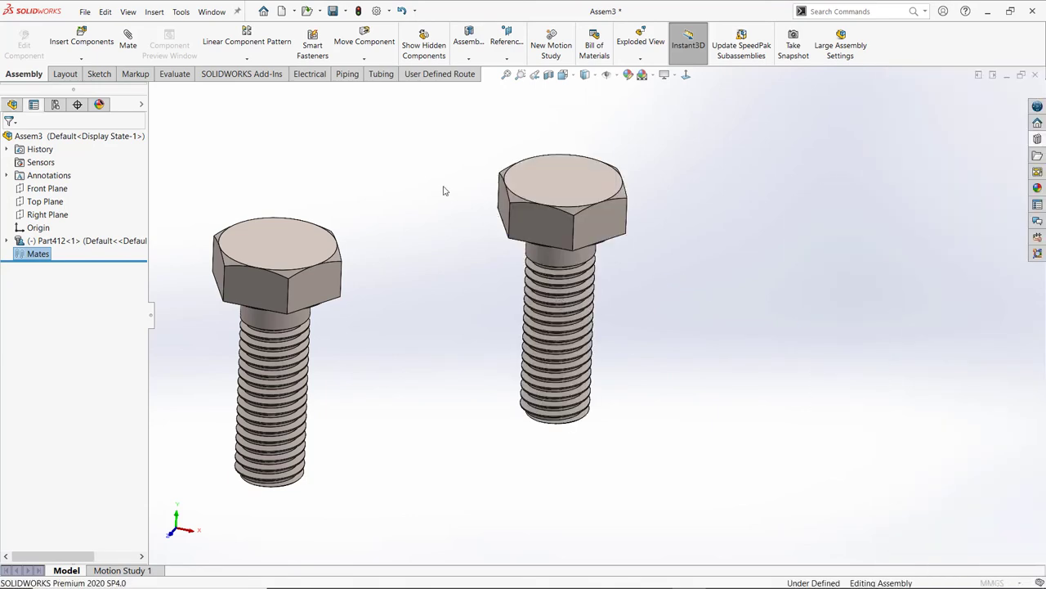
{"action": "right_click", "coordinate": [535, 217]}
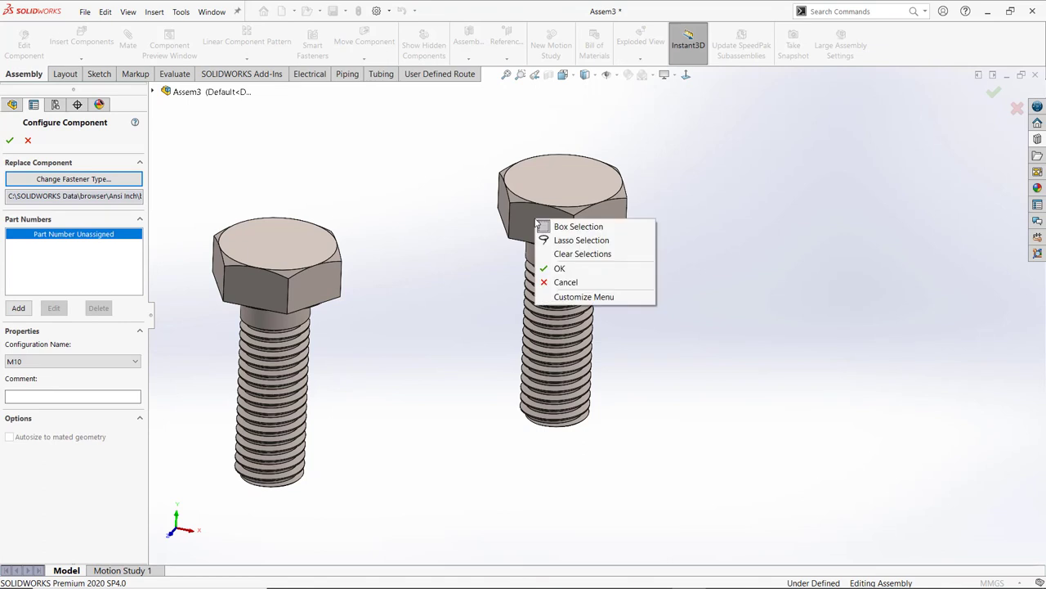
{"action": "key", "text": "Escape"}
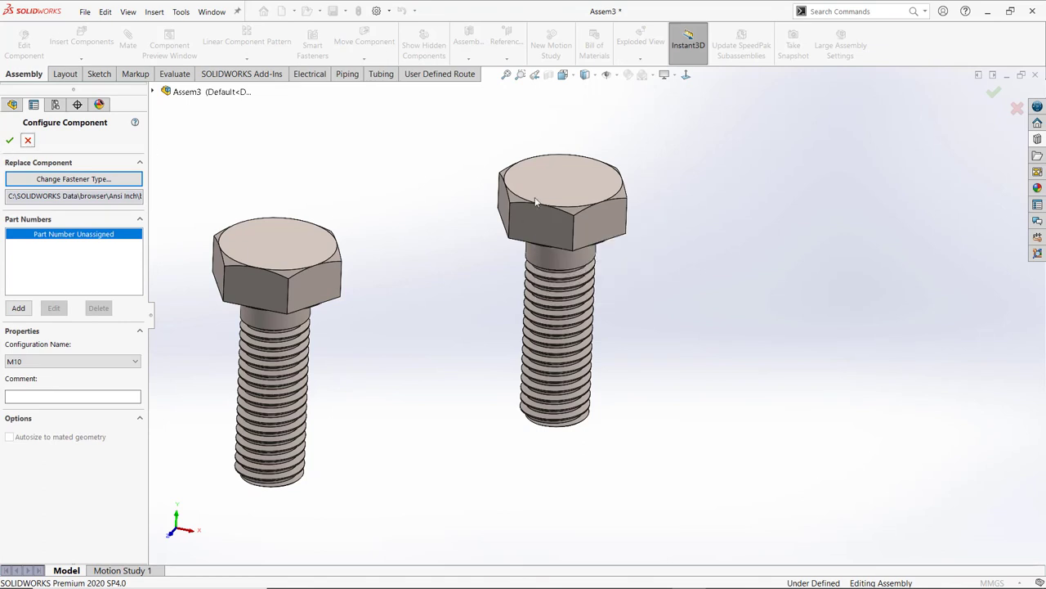
{"action": "left_click", "coordinate": [27, 139]}
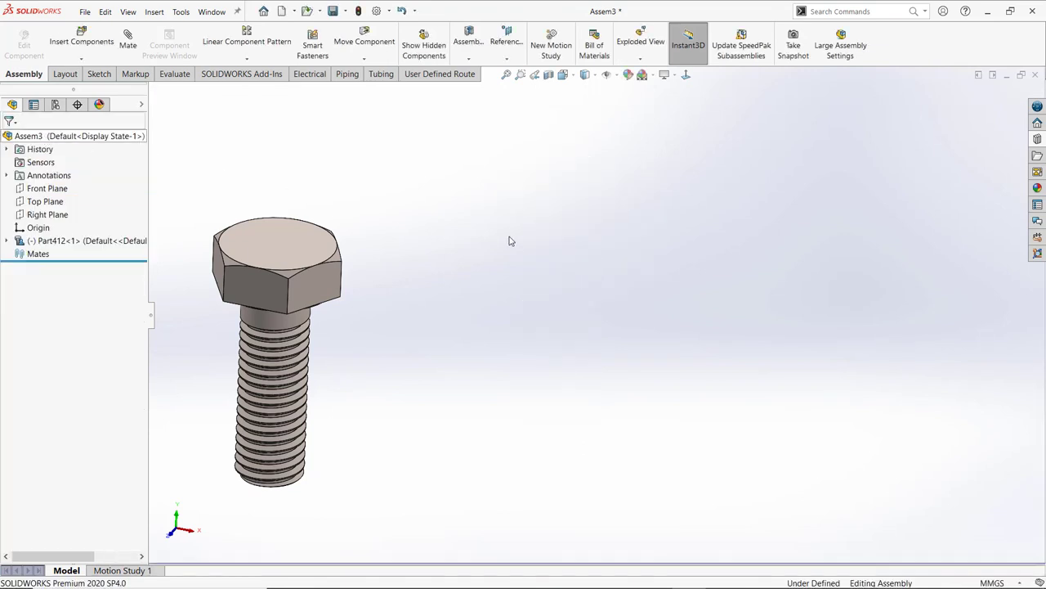
Step: Insert another Part412 bolt from the Design Library set to the M10 configuration
{"action": "left_click", "coordinate": [1037, 139]}
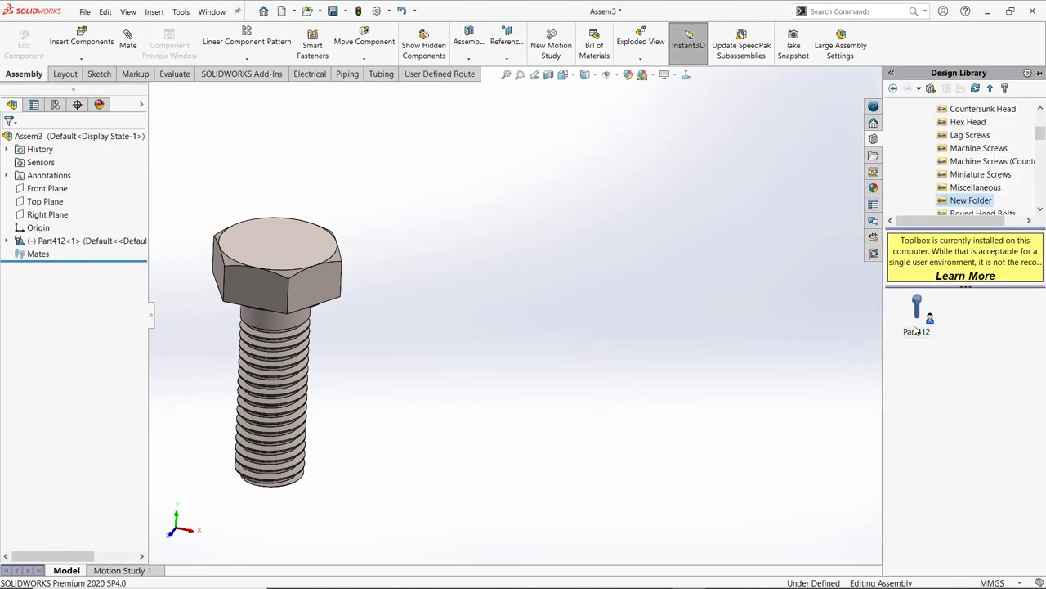
{"action": "mouse_move", "coordinate": [916, 331]}
{"action": "left_mouse_down"}
{"action": "mouse_move", "coordinate": [678, 287]}
{"action": "mouse_move", "coordinate": [760, 226]}
{"action": "mouse_move", "coordinate": [714, 214]}
{"action": "left_mouse_up"}
{"action": "right_click", "coordinate": [713, 216]}
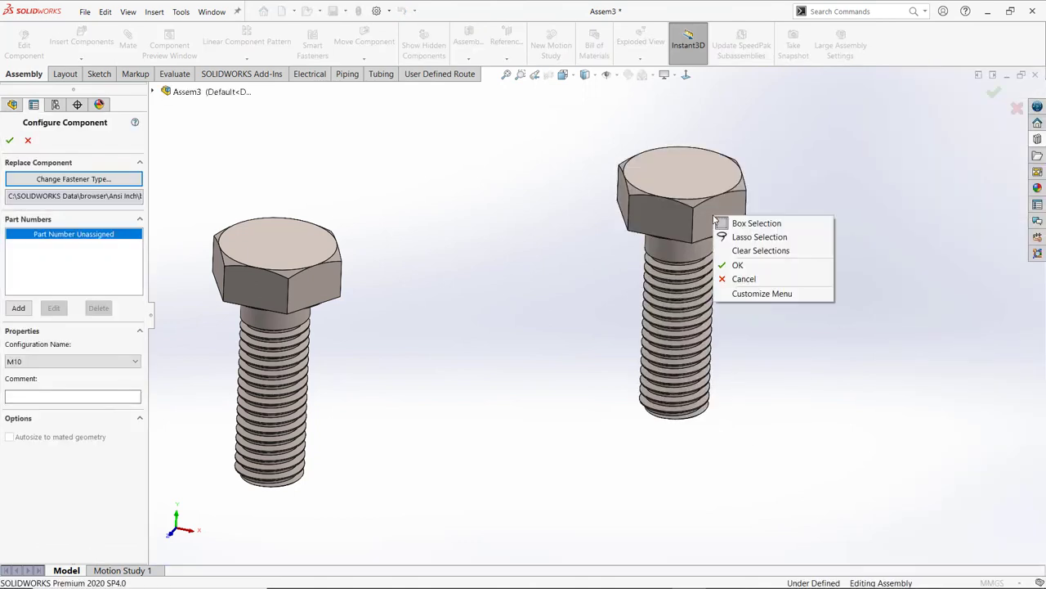
{"action": "left_click", "coordinate": [52, 364]}
{"action": "left_click", "coordinate": [11, 142]}
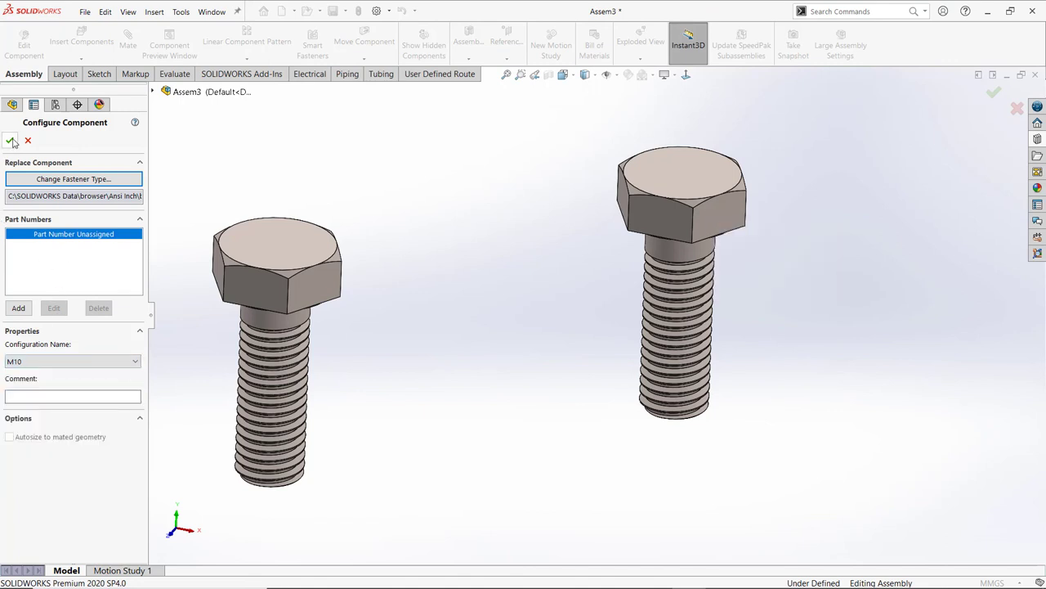
{"action": "left_click", "coordinate": [11, 142]}
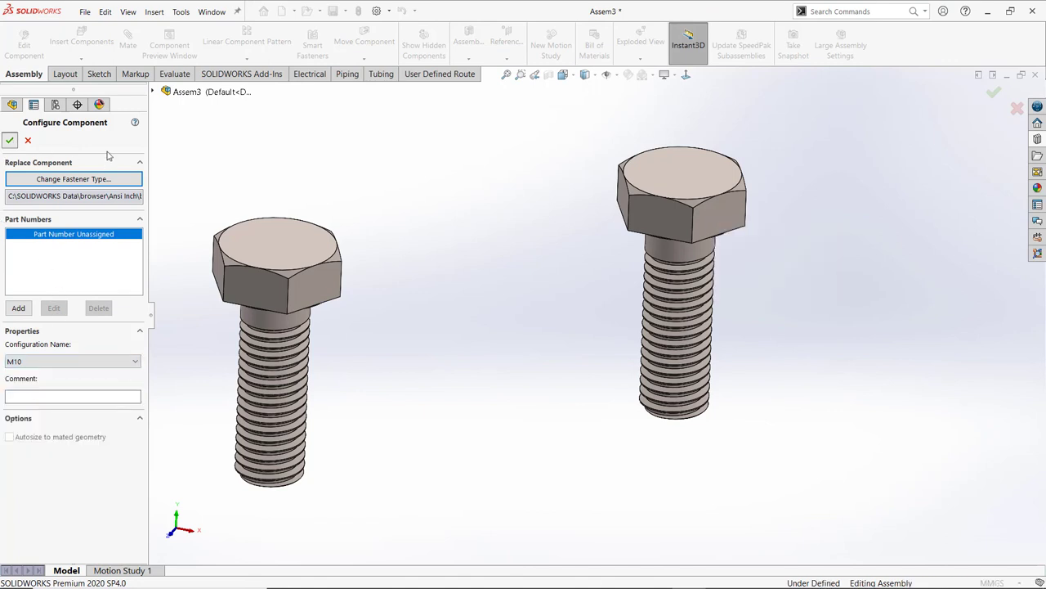
{"action": "key", "text": "Escape"}
Step: Start Move Component to reposition the new M10 bolt
{"action": "right_click", "coordinate": [708, 215]}
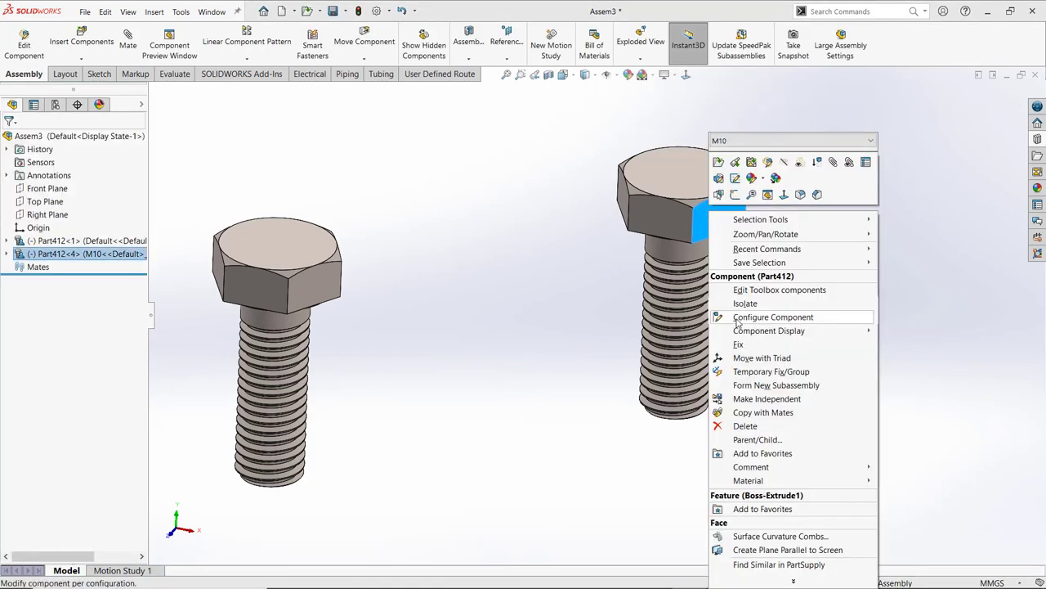
{"action": "left_click", "coordinate": [820, 175]}
{"action": "scroll", "coordinate": [820, 175], "scroll_direction": "down", "scroll_amount": 3}
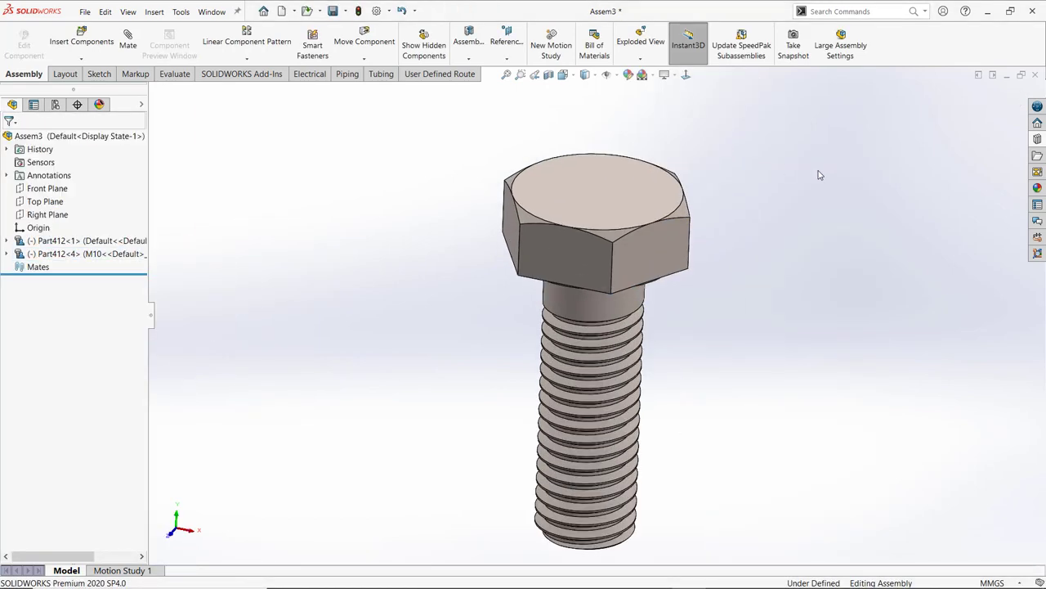
{"action": "scroll", "coordinate": [820, 175], "scroll_direction": "up", "scroll_amount": 3}
{"action": "left_click", "coordinate": [364, 40]}
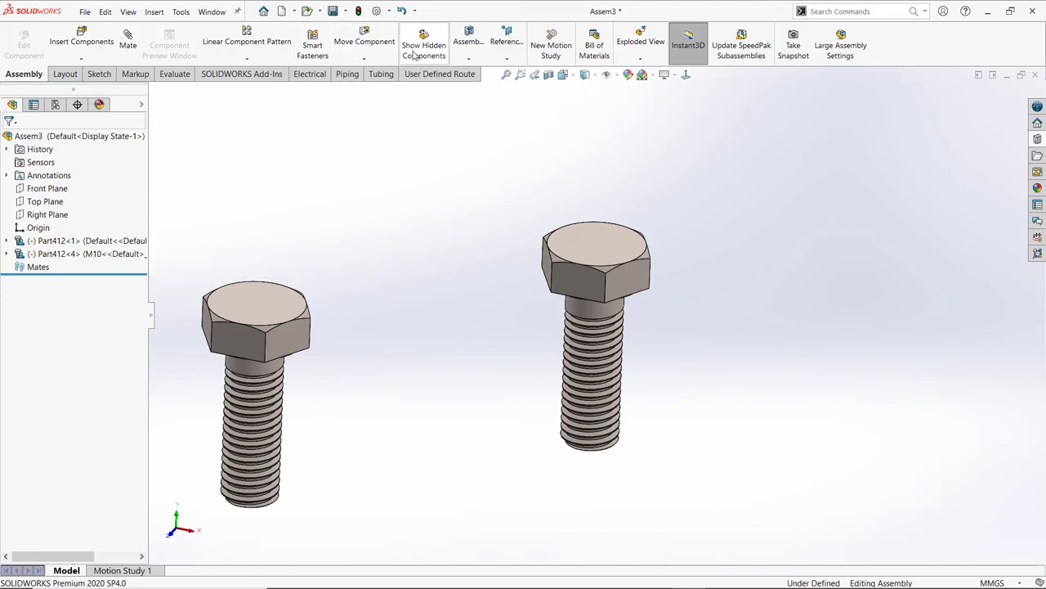
{"action": "left_click", "coordinate": [364, 58]}
{"action": "left_click", "coordinate": [346, 70]}
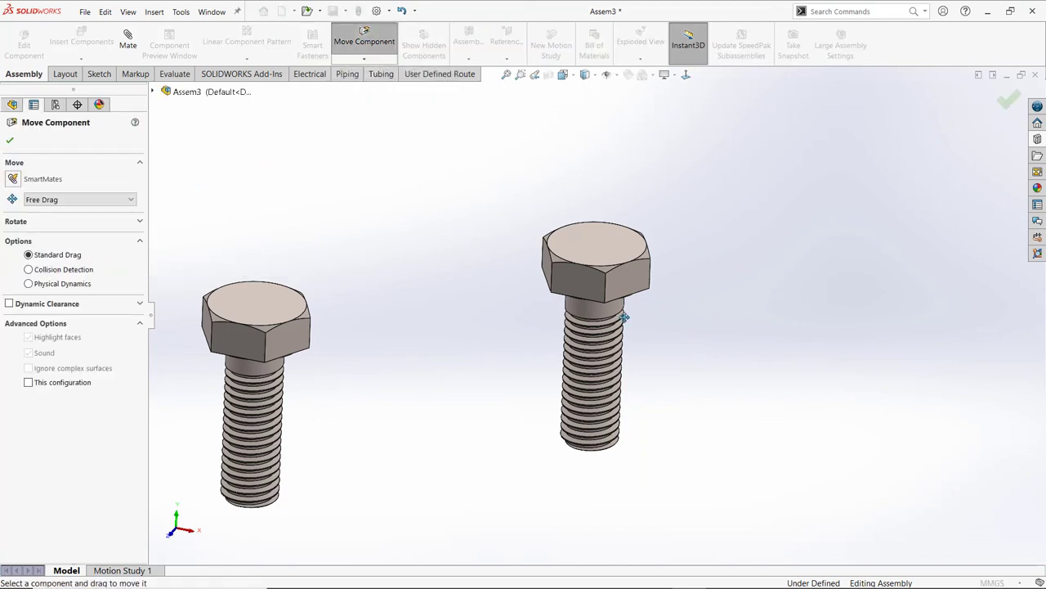
{"action": "left_click", "coordinate": [57, 200]}
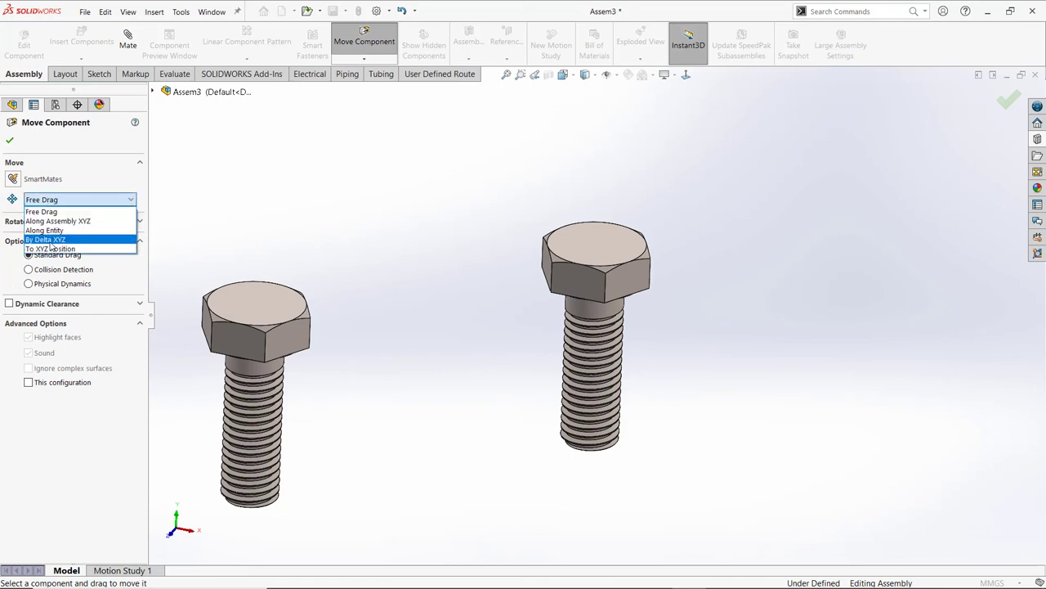
{"action": "left_click", "coordinate": [49, 248]}
{"action": "double_click", "coordinate": [34, 217]}
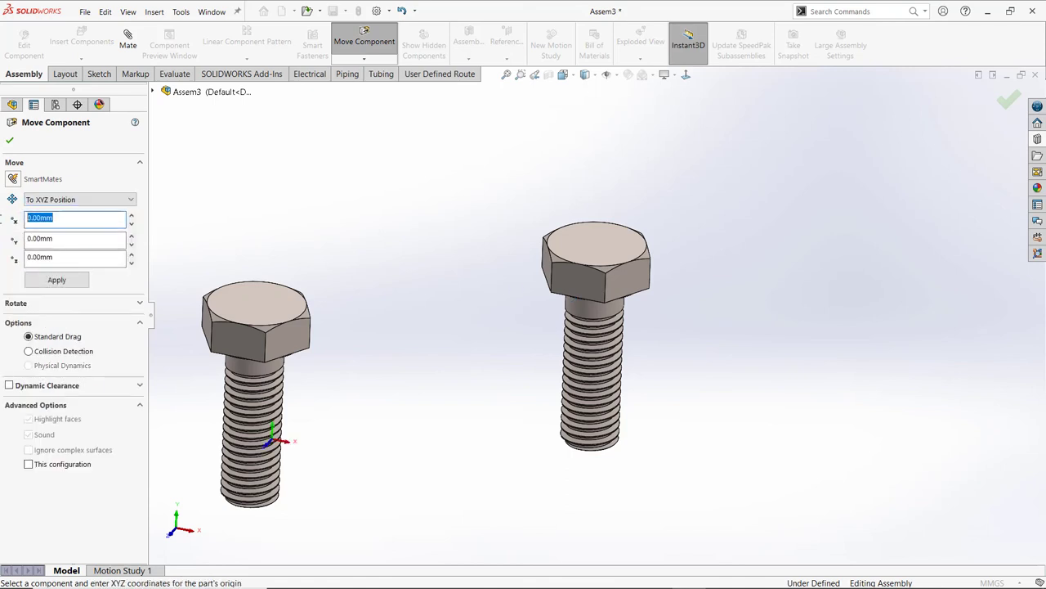
{"action": "key", "text": "BackSpace"}
{"action": "left_click", "coordinate": [10, 142]}
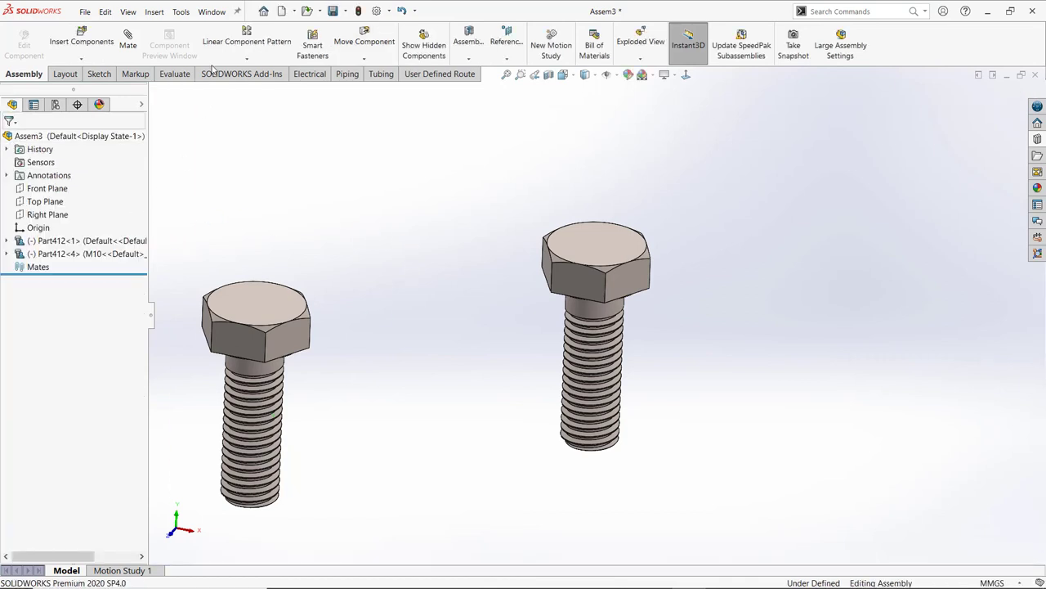
Step: Add a third Part412 bolt from the Design Library in the M14 configuration
{"action": "left_click", "coordinate": [1037, 139]}
{"action": "left_click_drag", "start_coordinate": [917, 315], "coordinate": [726, 268]}
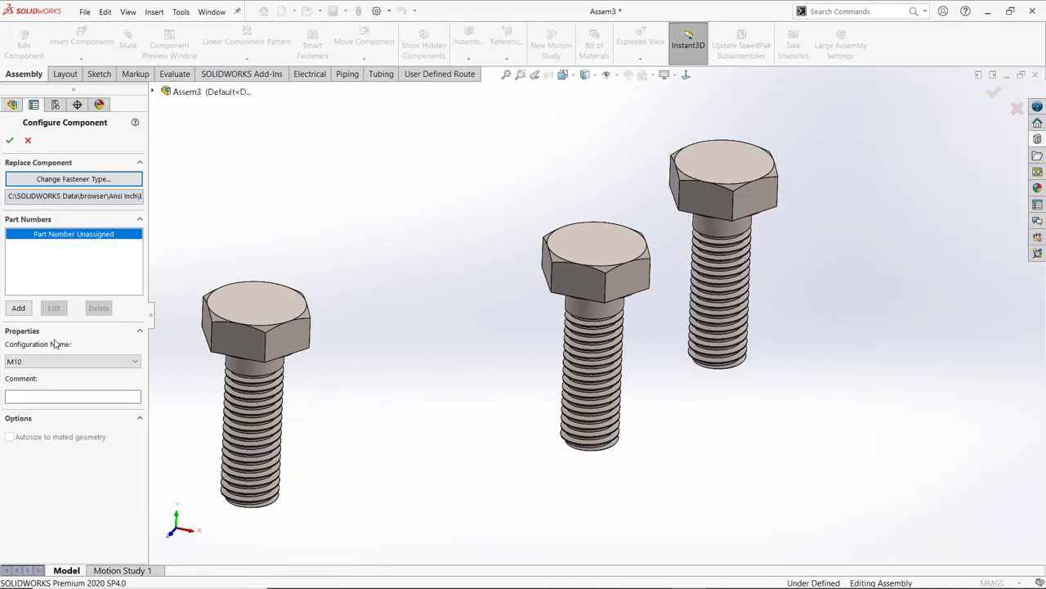
{"action": "left_click", "coordinate": [55, 361]}
{"action": "left_click", "coordinate": [25, 404]}
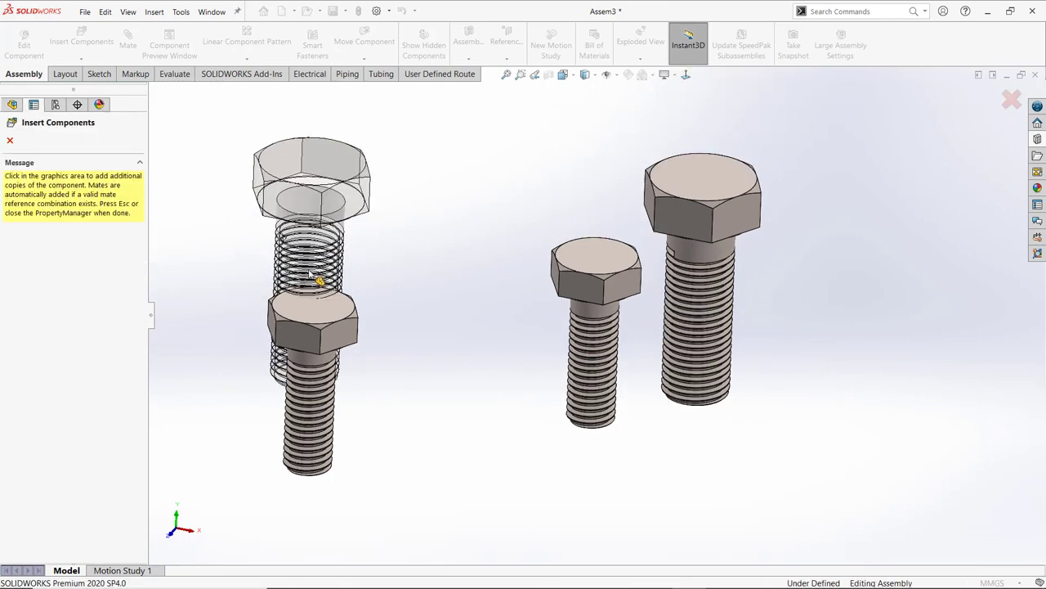
{"action": "key", "text": "Escape"}
{"action": "scroll", "coordinate": [643, 230], "scroll_direction": "down", "scroll_amount": 2}
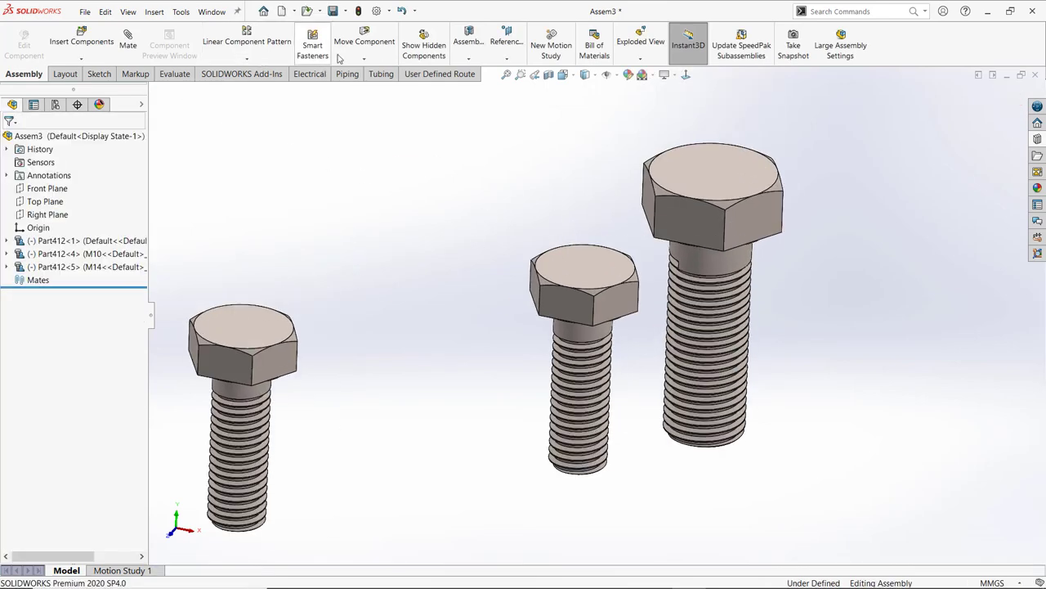
Step: Select the M14 bolt in Move Component using the To XYZ Position method
{"action": "left_click", "coordinate": [364, 59]}
{"action": "left_click", "coordinate": [385, 75]}
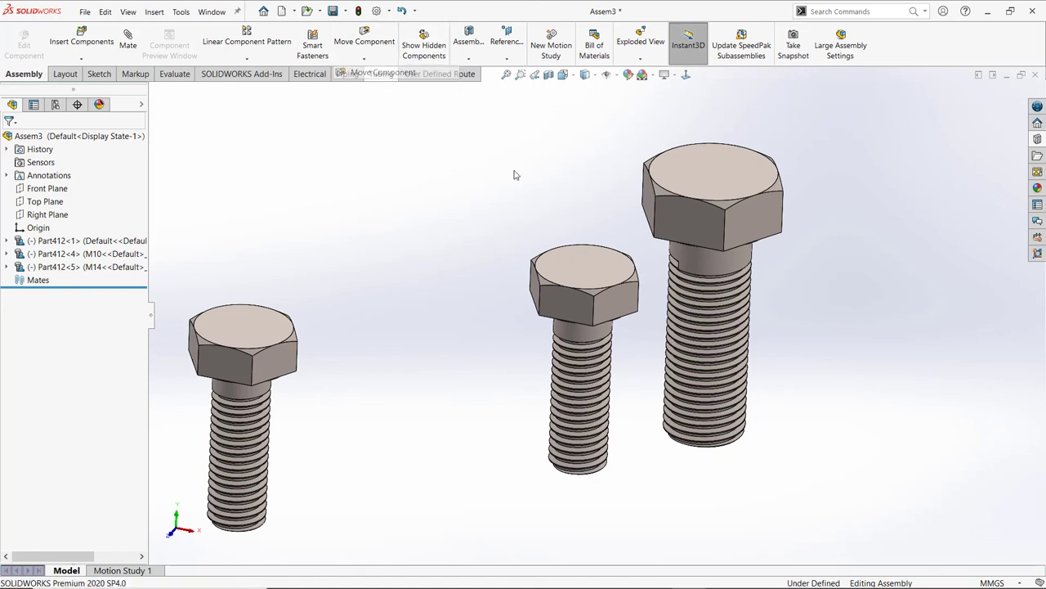
{"action": "left_click", "coordinate": [693, 209]}
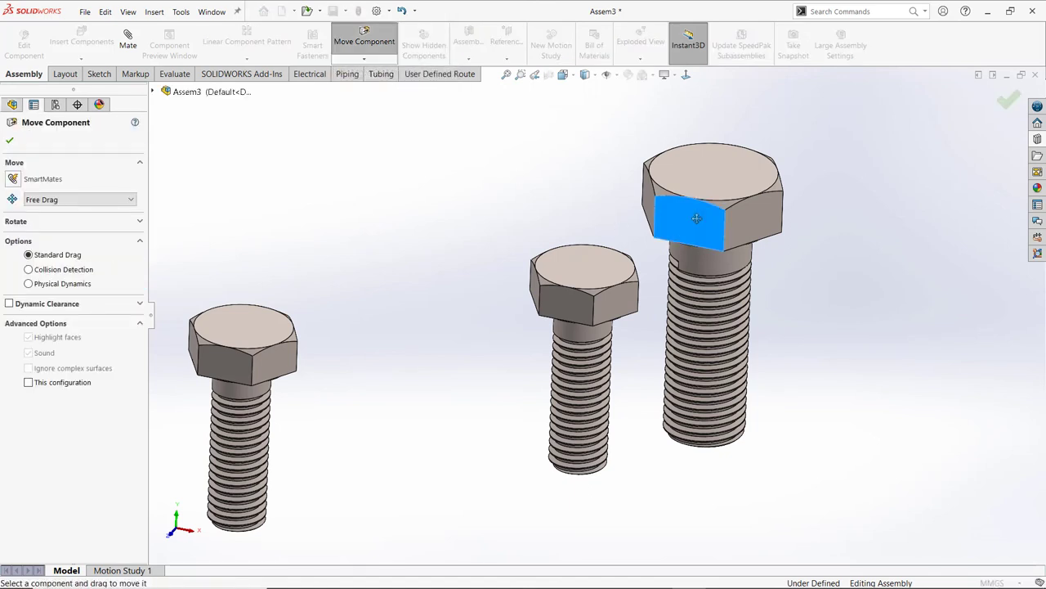
{"action": "left_click", "coordinate": [68, 200]}
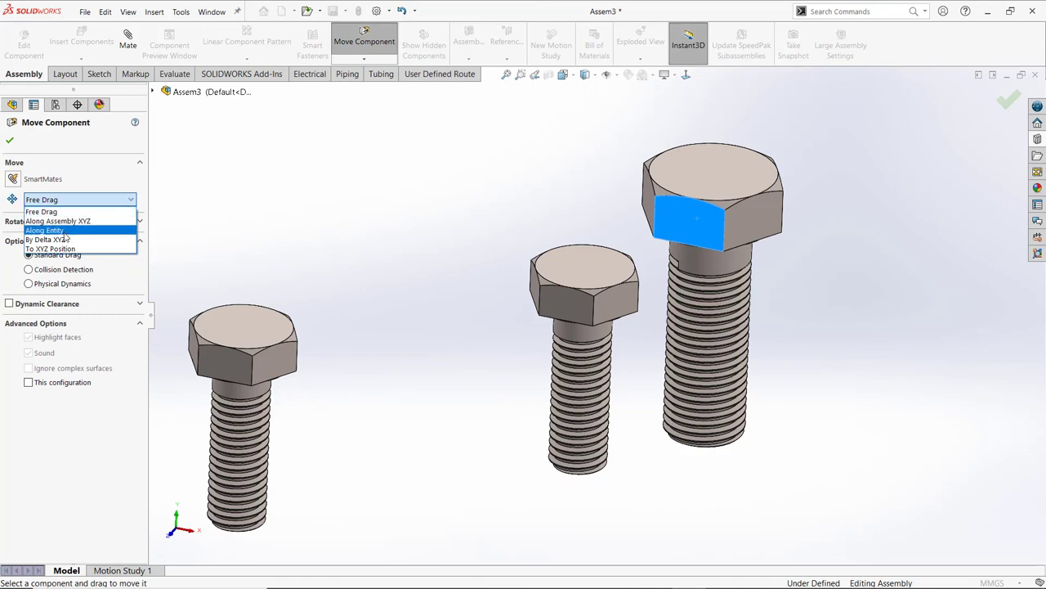
{"action": "left_click", "coordinate": [105, 250]}
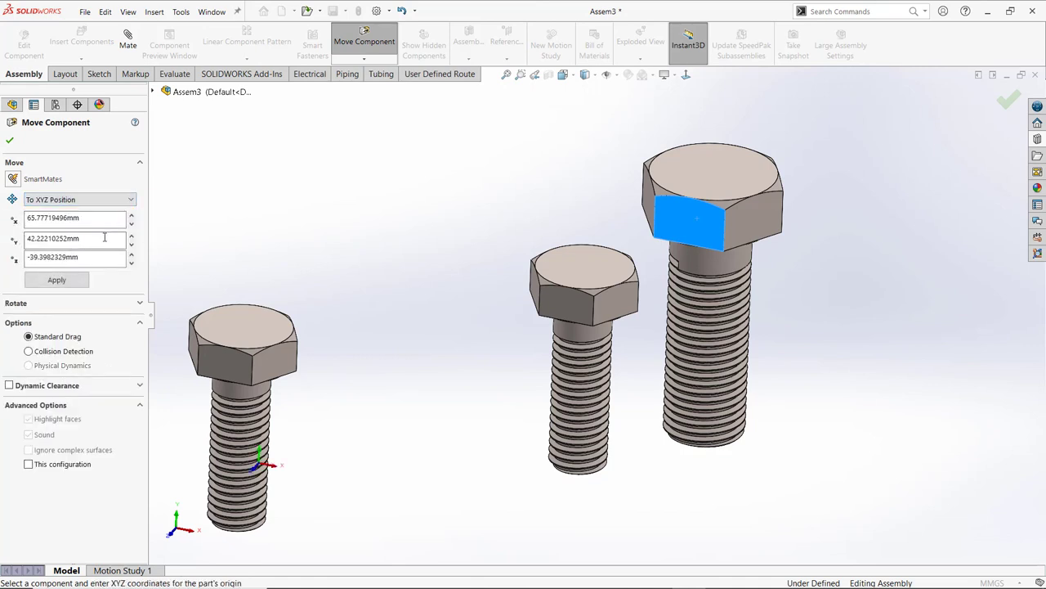
{"action": "left_click", "coordinate": [86, 201]}
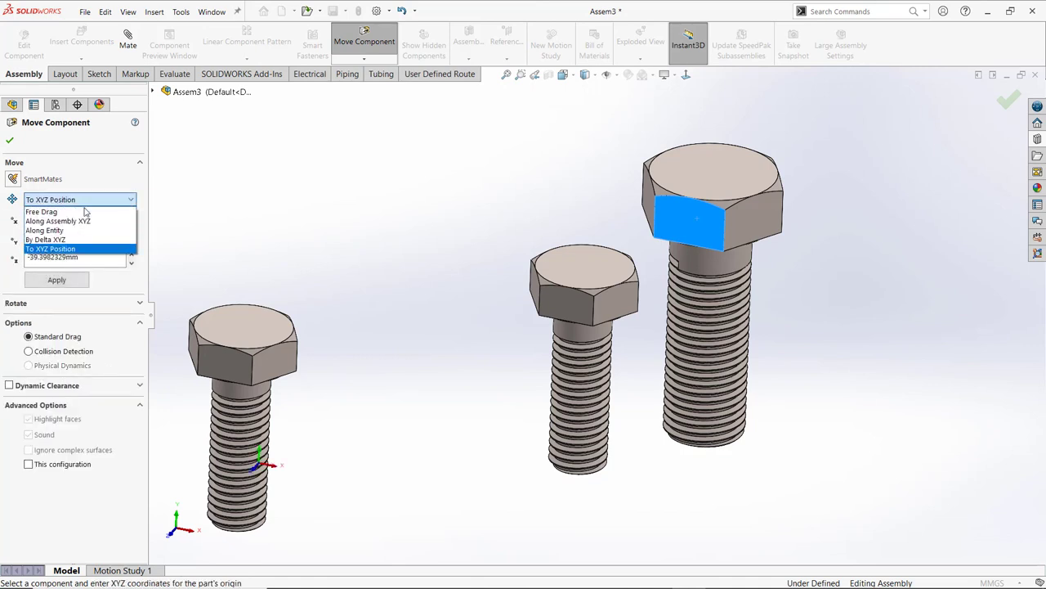
{"action": "left_click", "coordinate": [109, 278]}
{"action": "left_click", "coordinate": [93, 221]}
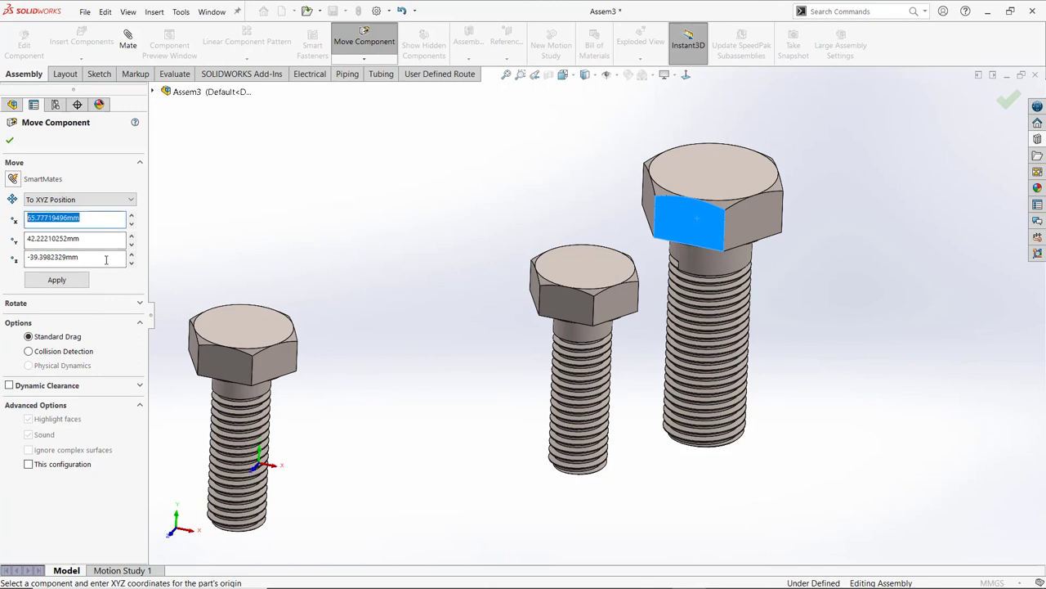
{"action": "left_click", "coordinate": [57, 280]}
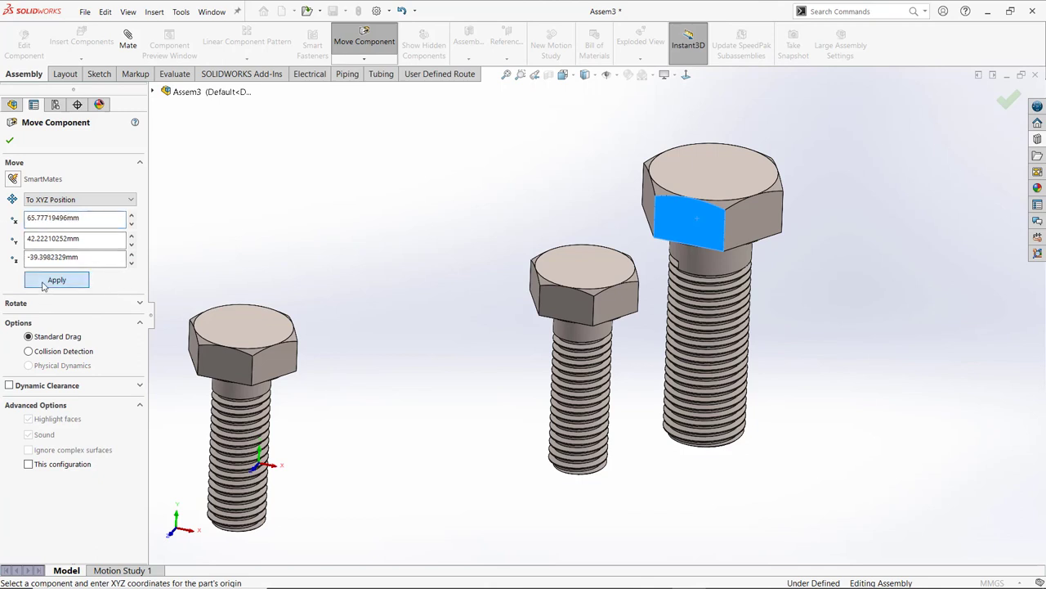
Step: Set the M14 bolt's X position to 112 mm and confirm the move
{"action": "left_click", "coordinate": [77, 219]}
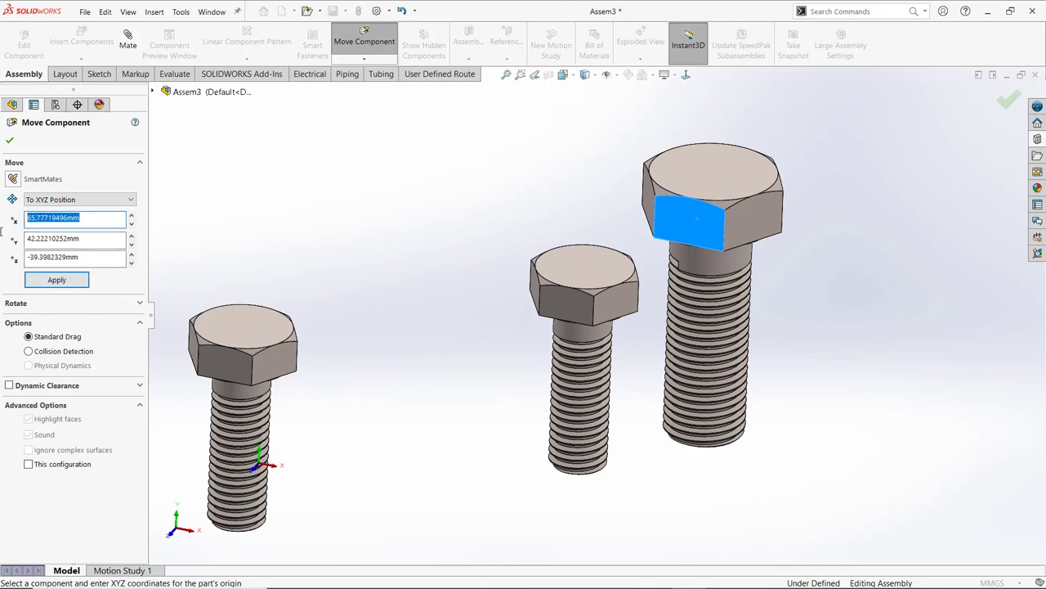
{"action": "key", "text": "BackSpace"}
{"action": "type", "text": "112"}
{"action": "key", "text": "Return"}
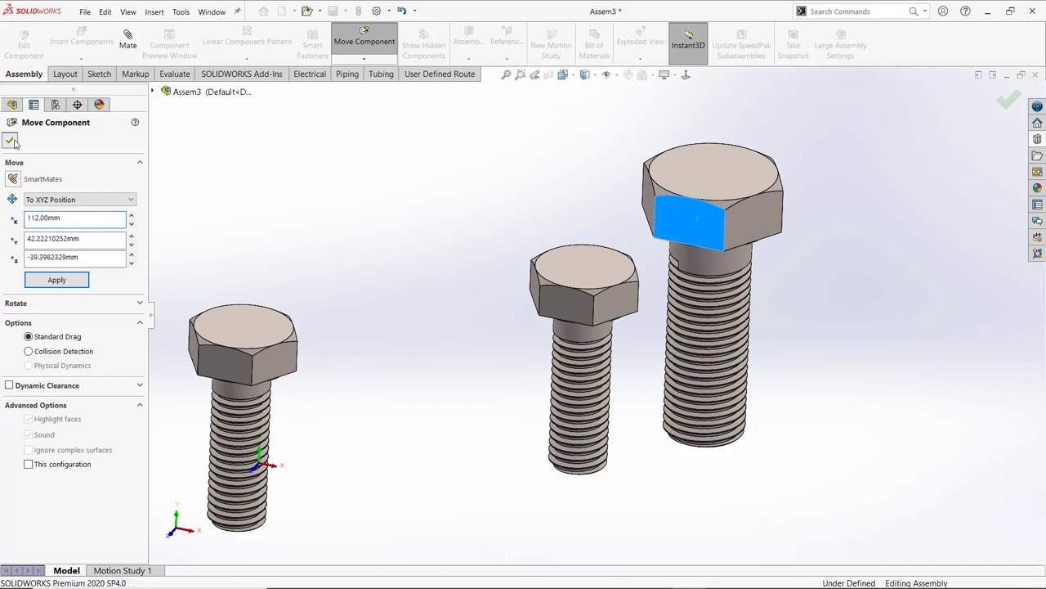
{"action": "left_click", "coordinate": [10, 140]}
{"action": "scroll", "coordinate": [442, 236], "scroll_direction": "up", "scroll_amount": 2}
Step: Zoom to inspect the three bolts, then bring up the Alt+Tab window switcher
{"action": "left_click", "coordinate": [441, 236]}
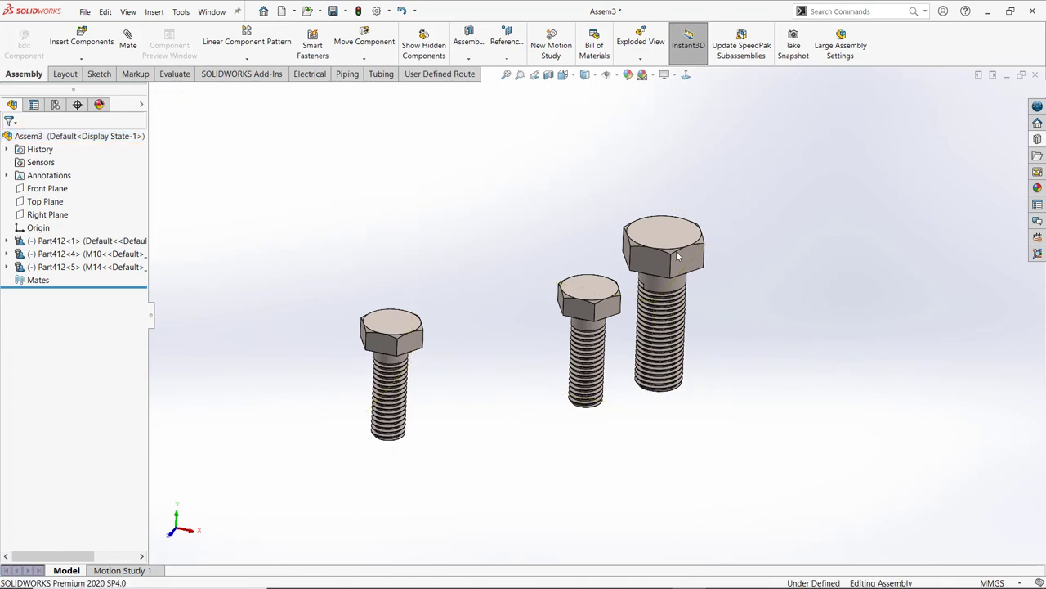
{"action": "scroll", "coordinate": [685, 256], "scroll_direction": "down", "scroll_amount": 3}
{"action": "scroll", "coordinate": [685, 255], "scroll_direction": "up", "scroll_amount": 2}
{"action": "scroll", "coordinate": [620, 300], "scroll_direction": "down", "scroll_amount": 2}
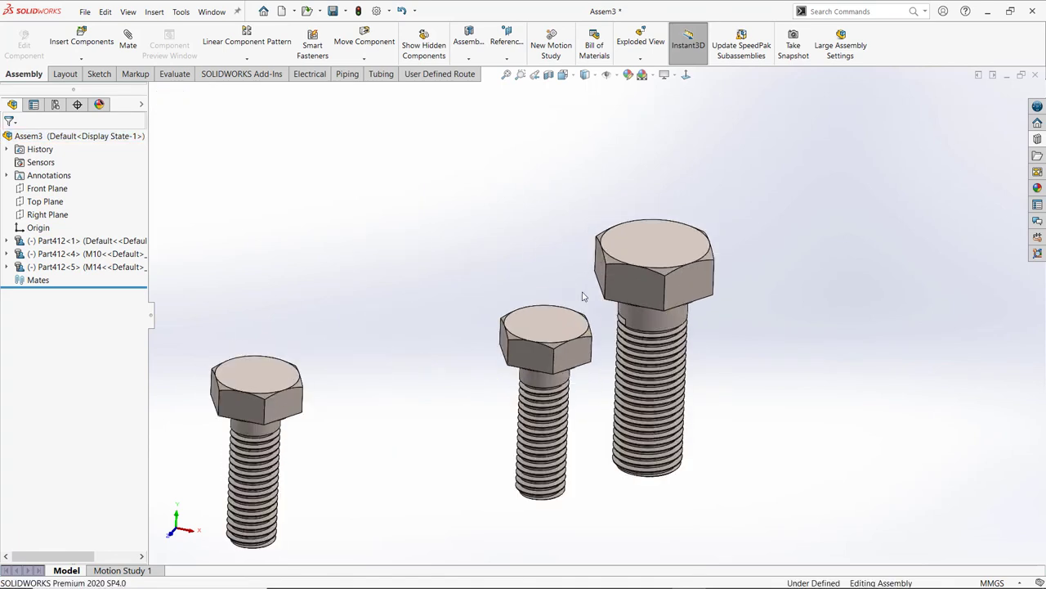
{"action": "scroll", "coordinate": [620, 300], "scroll_direction": "up", "scroll_amount": 2}
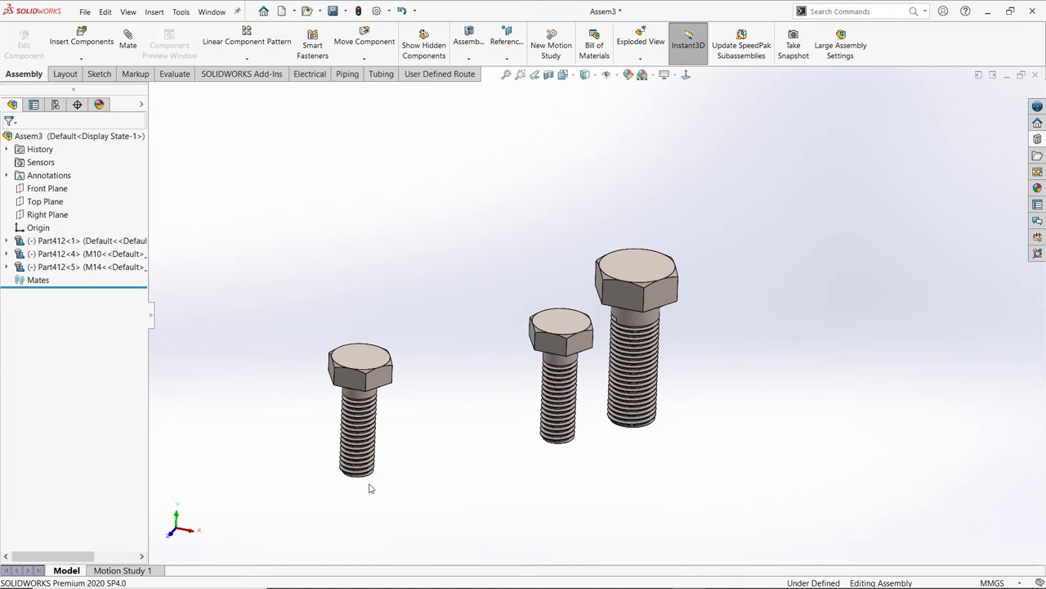
{"action": "key", "text": "alt+Tab"}
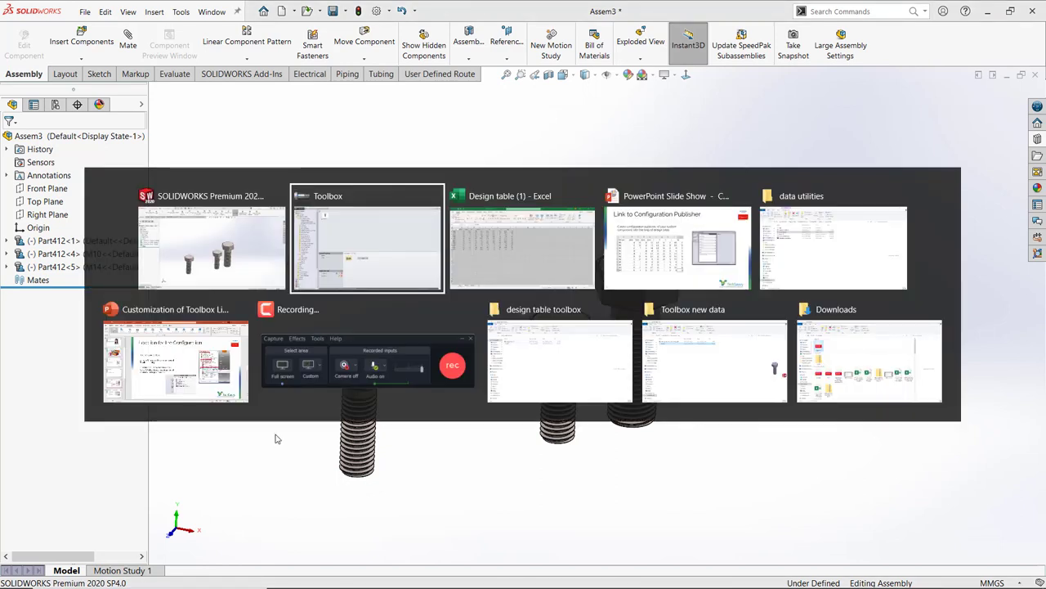
Step: Return to the PowerPoint slide show and advance to the Thank You slide
{"action": "left_click", "coordinate": [723, 268]}
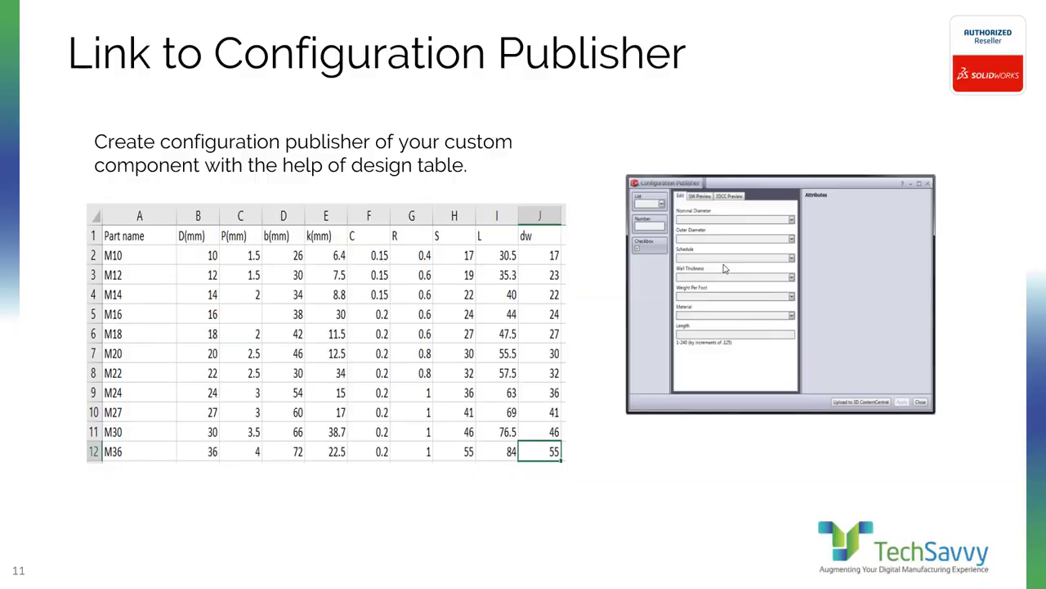
{"action": "key", "text": "Right"}
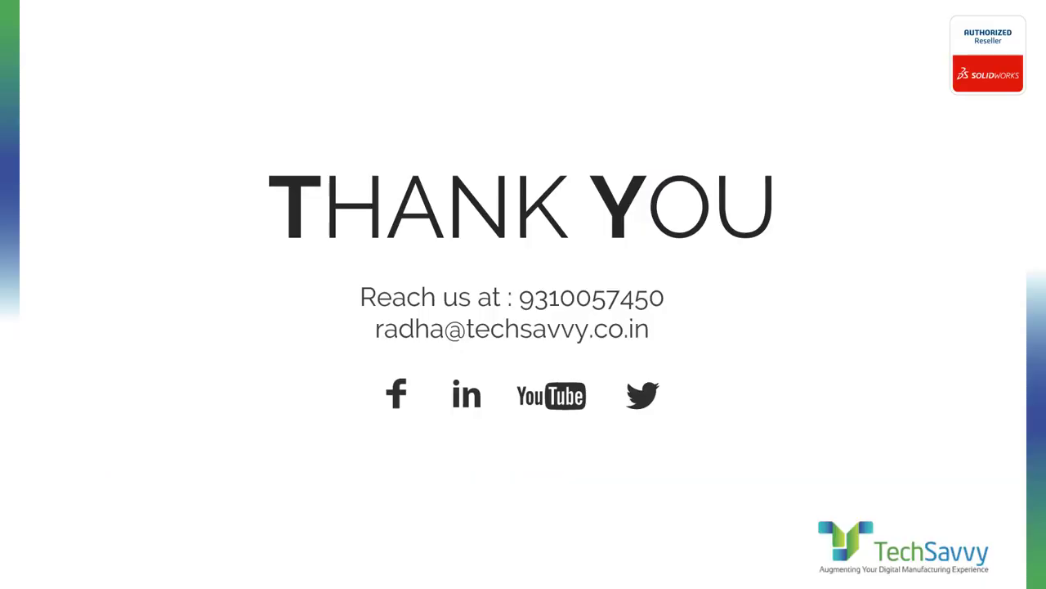